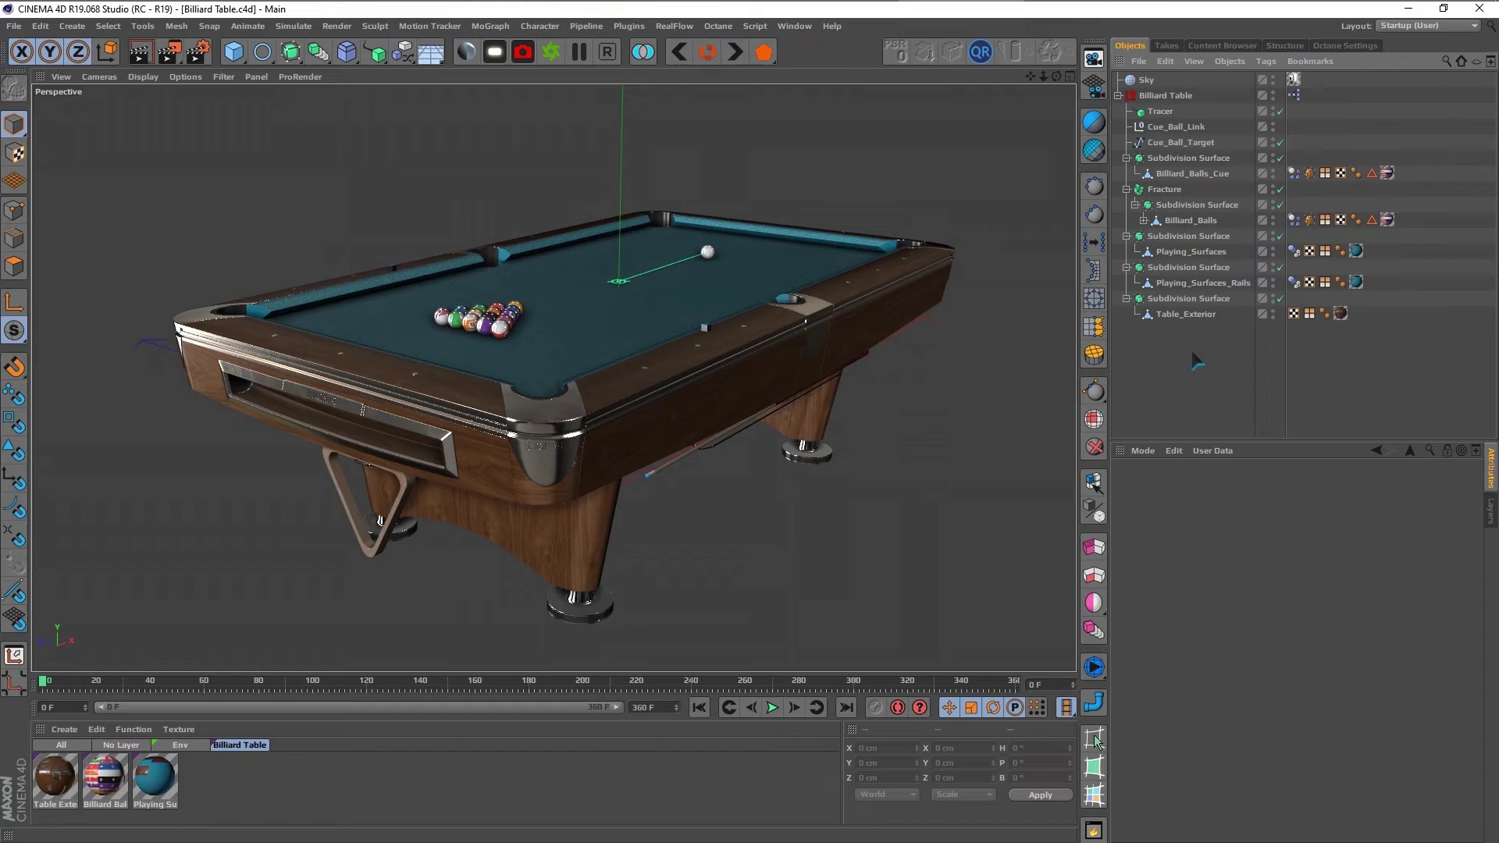
Step: Orbit and zoom to frame the whole table, then inspect the Billiard Table rig's controls
{"action": "mouse_move", "coordinate": [859, 422]}
{"action": "left_mouse_down", "text": "alt"}
{"action": "mouse_move", "coordinate": [680, 426]}
{"action": "mouse_move", "coordinate": [769, 301]}
{"action": "left_mouse_up", "text": "alt"}
{"action": "scroll", "coordinate": [680, 425], "scroll_direction": "up", "scroll_amount": 5}
{"action": "scroll", "coordinate": [727, 348], "scroll_direction": "up", "scroll_amount": 3}
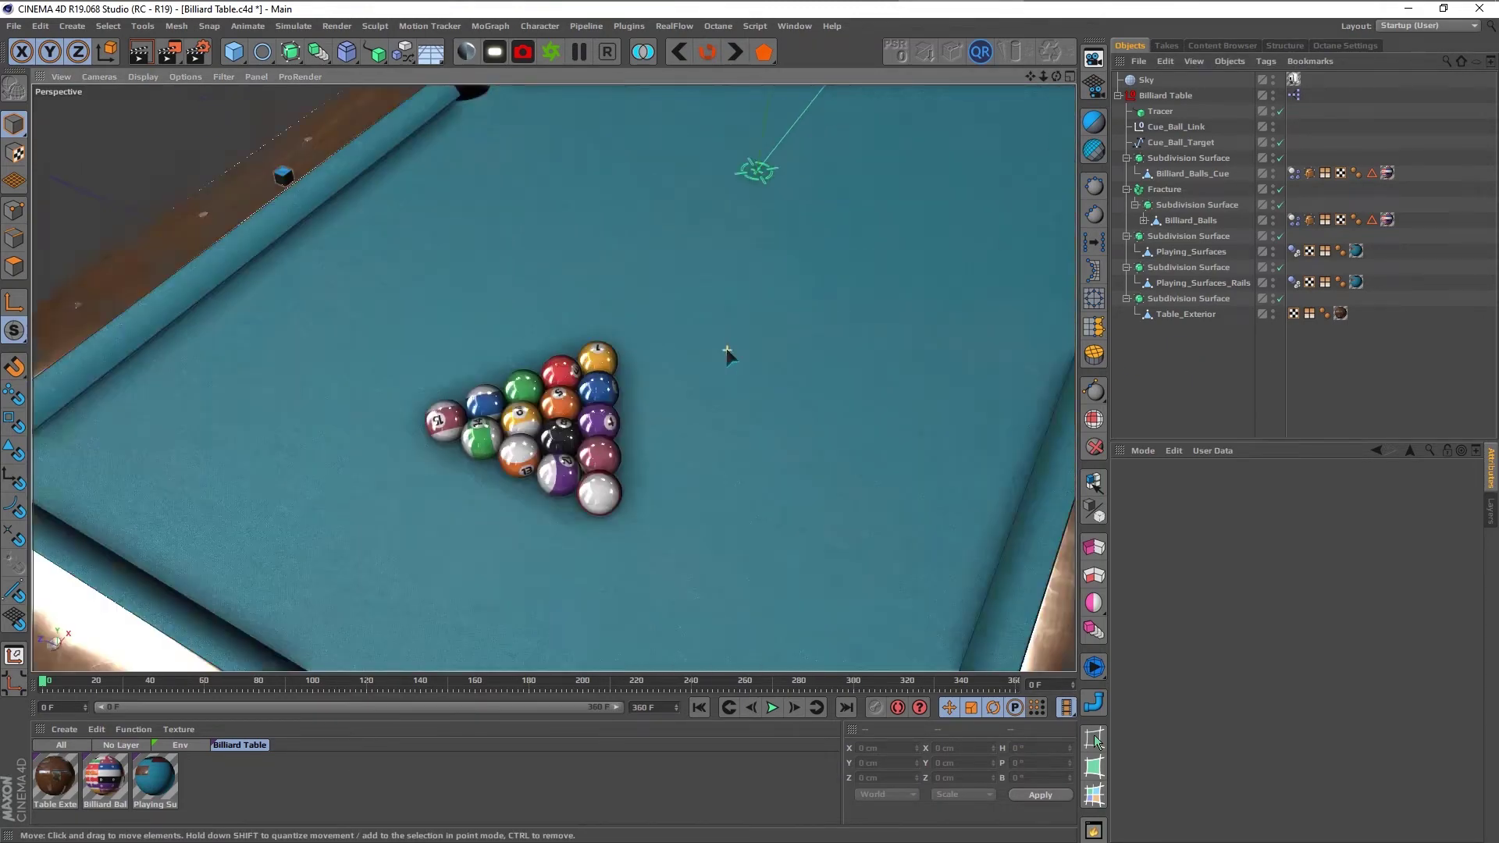
{"action": "left_click_drag", "start_coordinate": [726, 348], "coordinate": [579, 403], "text": "alt"}
{"action": "scroll", "coordinate": [579, 403], "scroll_direction": "down", "scroll_amount": 4}
{"action": "scroll", "coordinate": [616, 437], "scroll_direction": "down", "scroll_amount": 3}
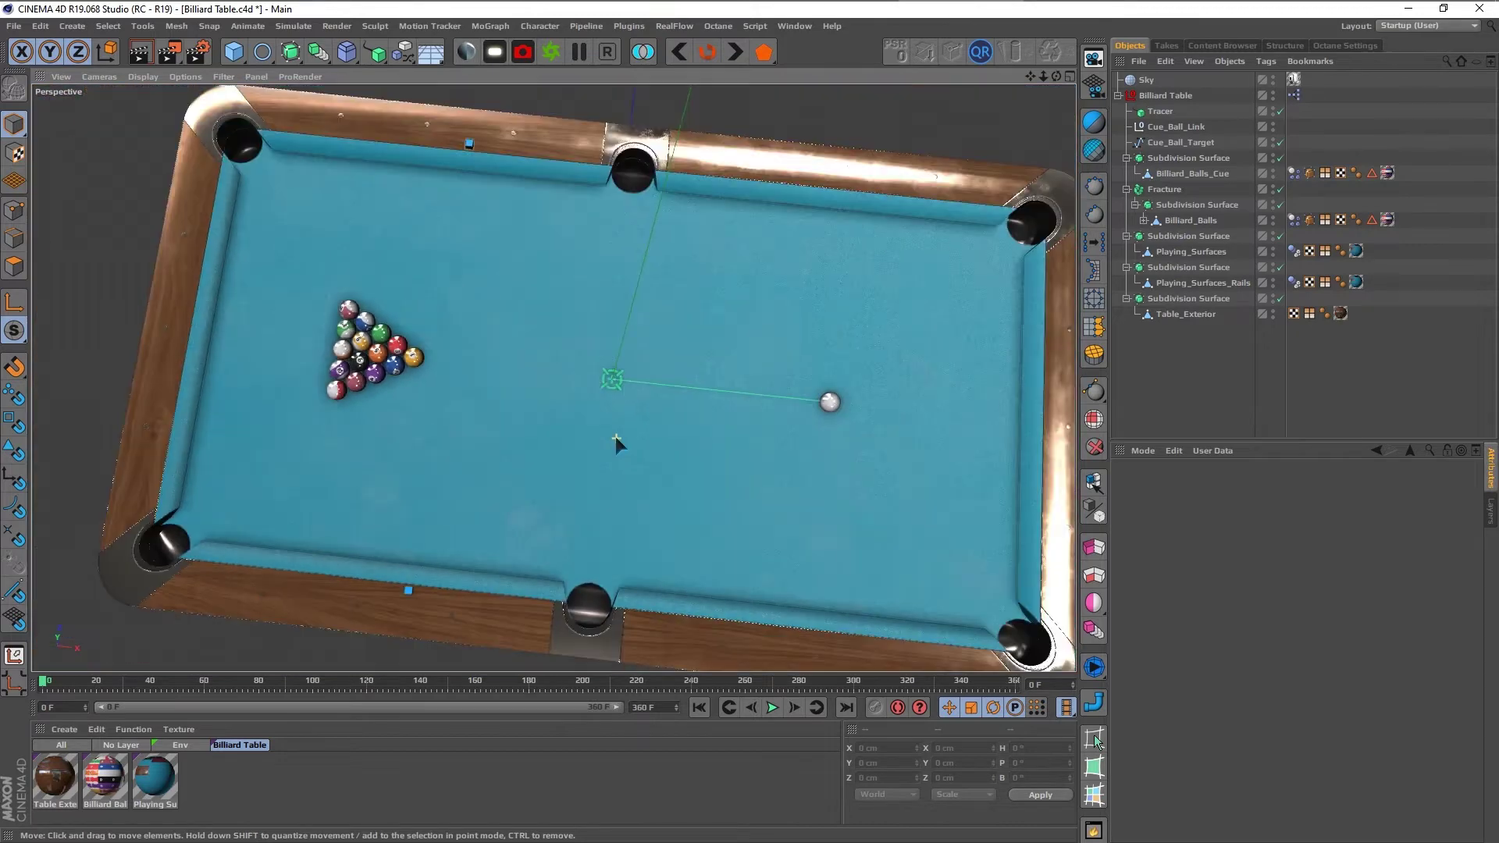
{"action": "scroll", "coordinate": [716, 416], "scroll_direction": "down", "scroll_amount": 3}
{"action": "mouse_move", "coordinate": [715, 415]}
{"action": "left_mouse_down", "text": "alt"}
{"action": "mouse_move", "coordinate": [699, 420]}
{"action": "mouse_move", "coordinate": [720, 453]}
{"action": "left_mouse_up", "text": "alt"}
{"action": "scroll", "coordinate": [663, 463], "scroll_direction": "down", "scroll_amount": 2}
{"action": "left_click", "coordinate": [1165, 95]}
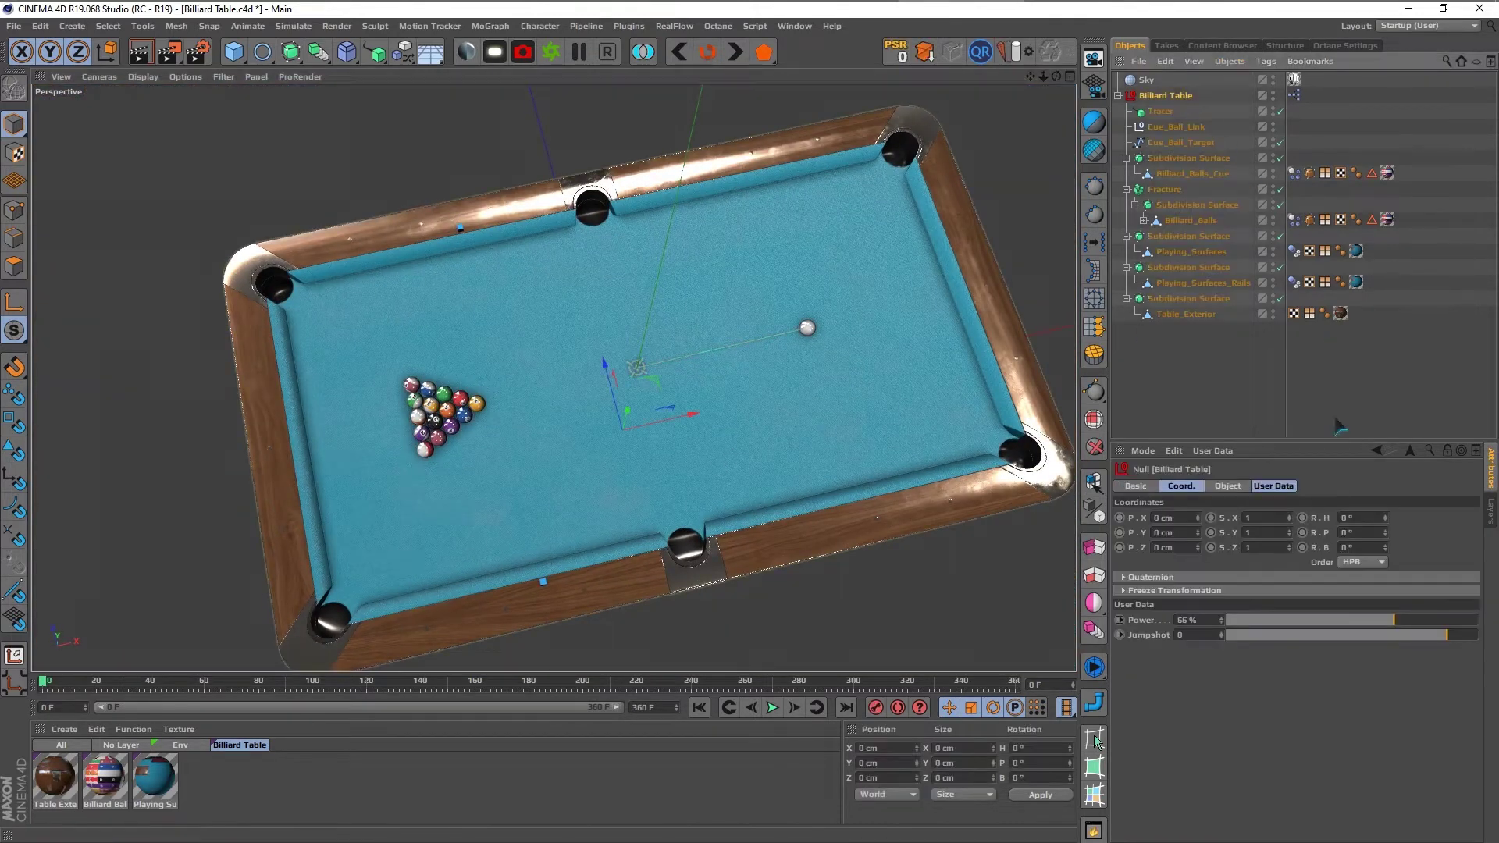
{"action": "left_click", "coordinate": [1185, 403]}
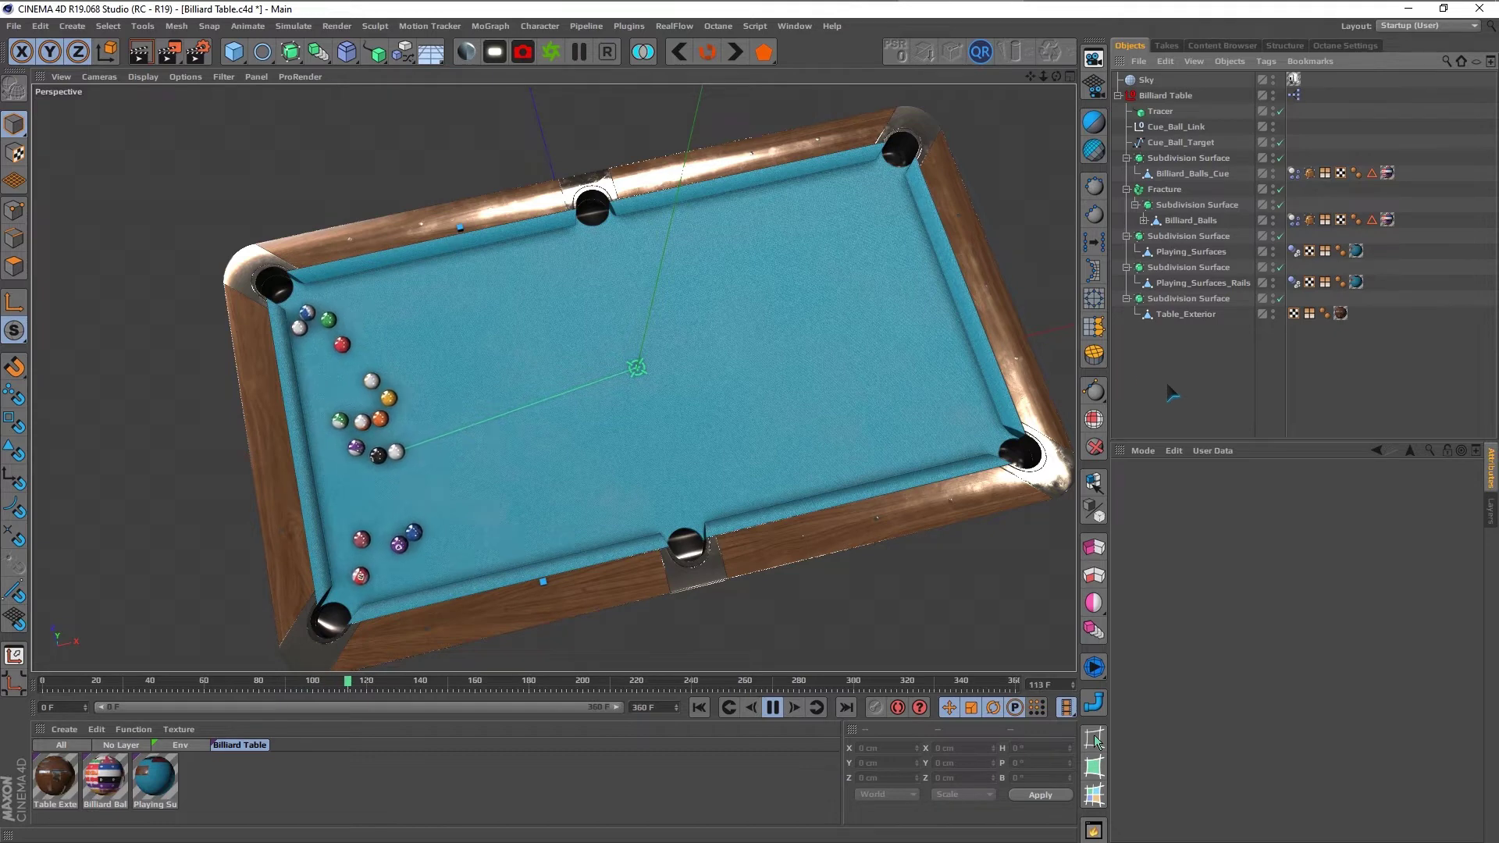
Step: Stop and rewind to the racked balls, then move Cue_Ball_Target left onto the rack
{"action": "mouse_move", "coordinate": [726, 431]}
{"action": "left_mouse_down", "text": "alt"}
{"action": "mouse_move", "coordinate": [659, 392]}
{"action": "mouse_move", "coordinate": [630, 396]}
{"action": "mouse_move", "coordinate": [699, 391]}
{"action": "mouse_move", "coordinate": [677, 420]}
{"action": "left_mouse_up", "text": "alt"}
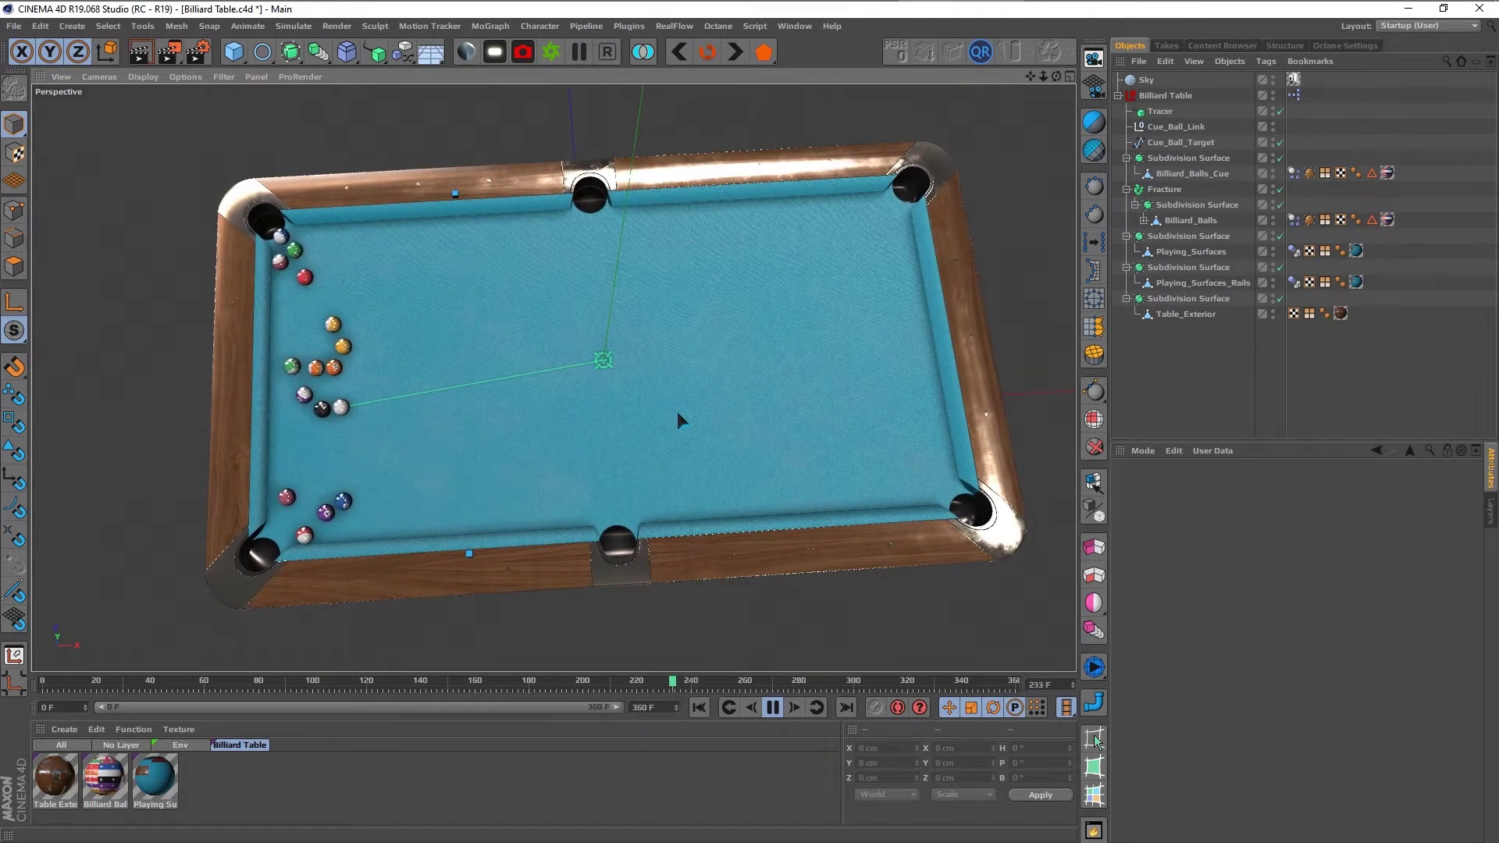
{"action": "key", "text": "F8"}
{"action": "key", "text": "shift+f"}
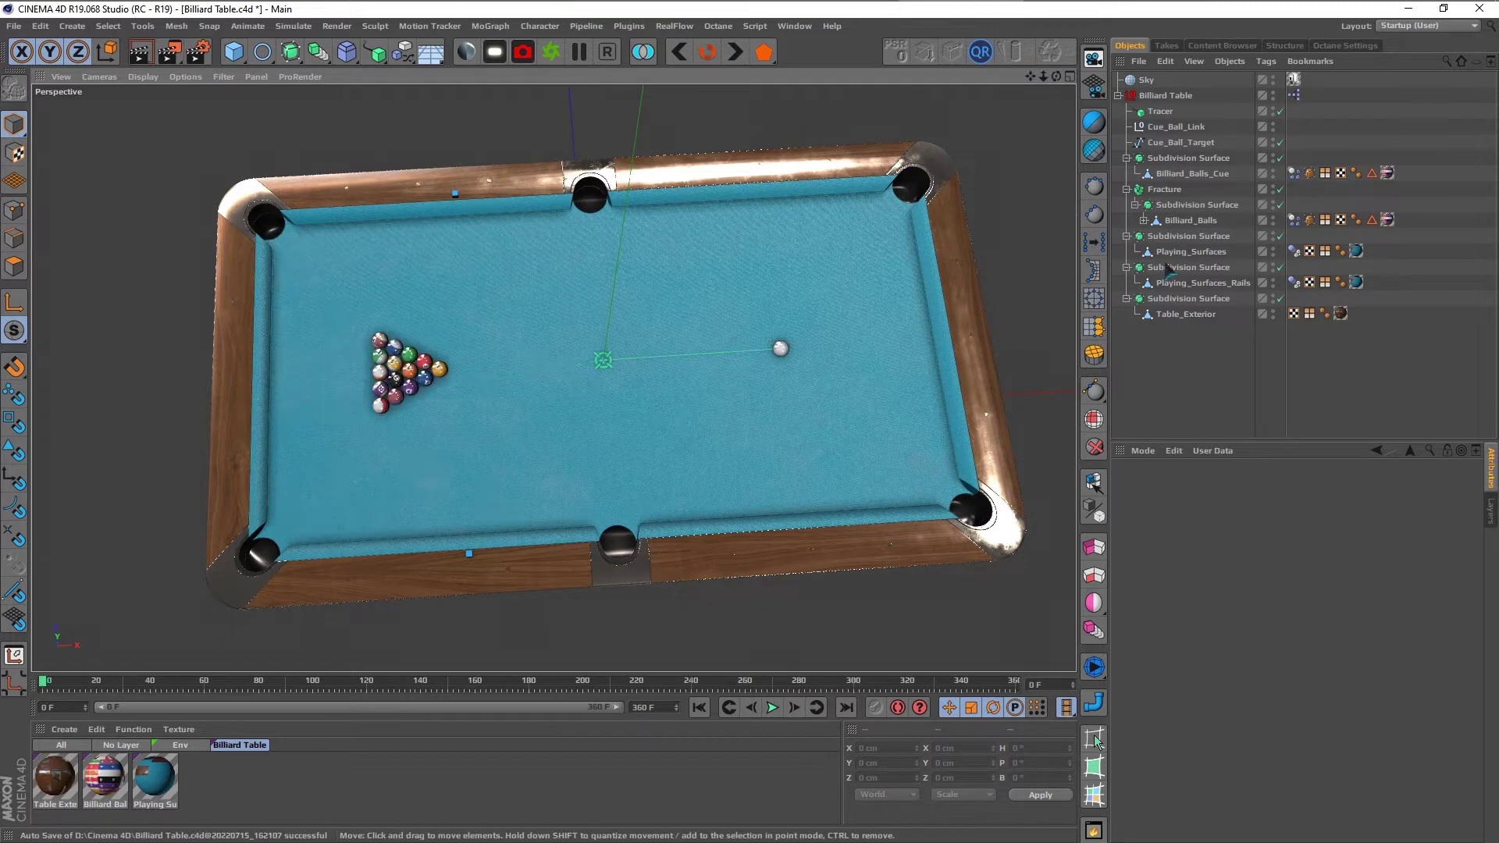
{"action": "left_click", "coordinate": [603, 360]}
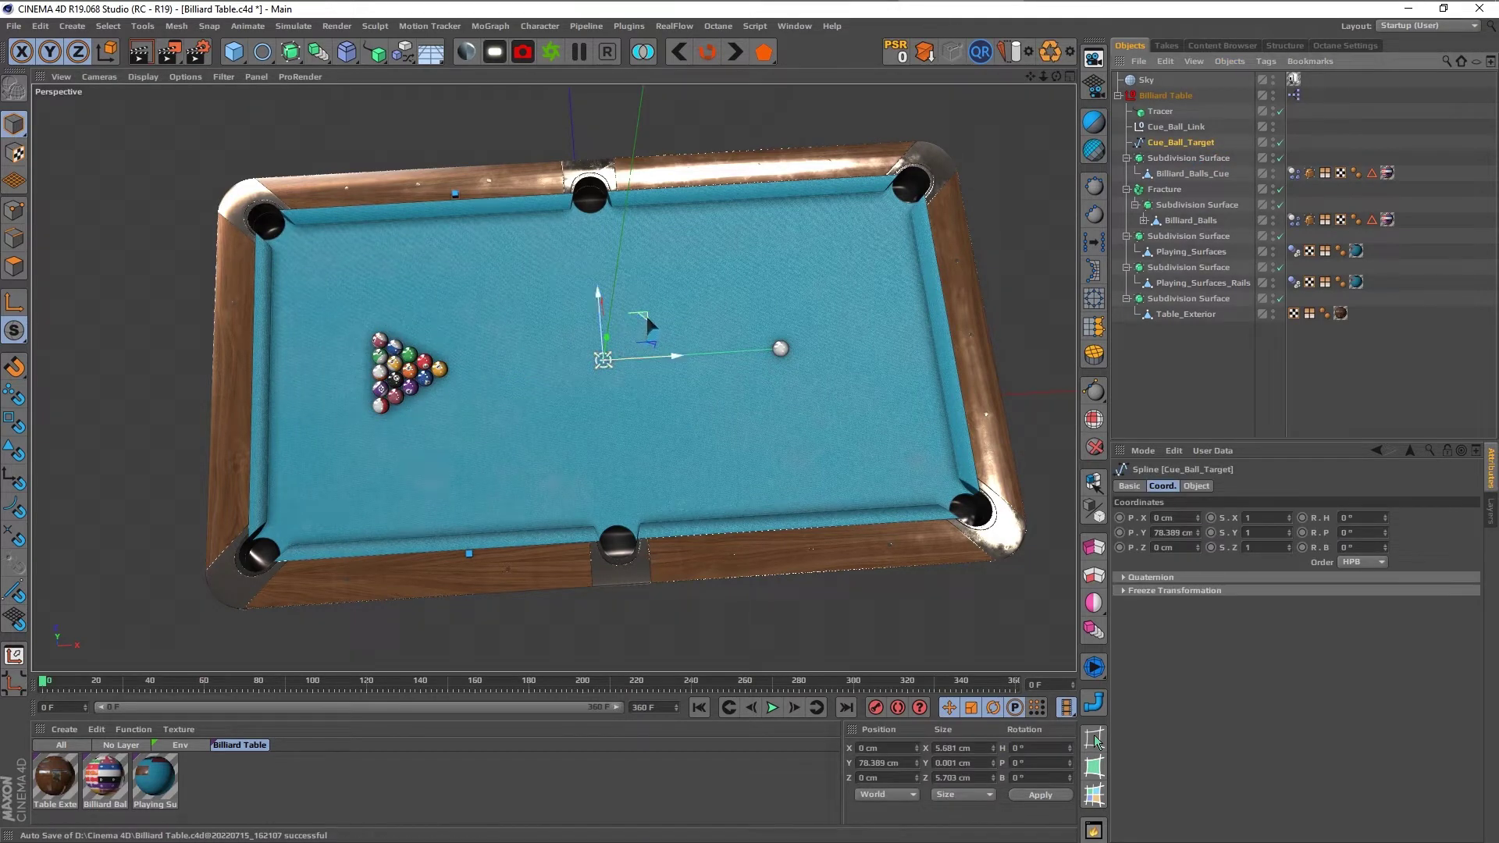
{"action": "left_click_drag", "start_coordinate": [646, 317], "coordinate": [489, 334]}
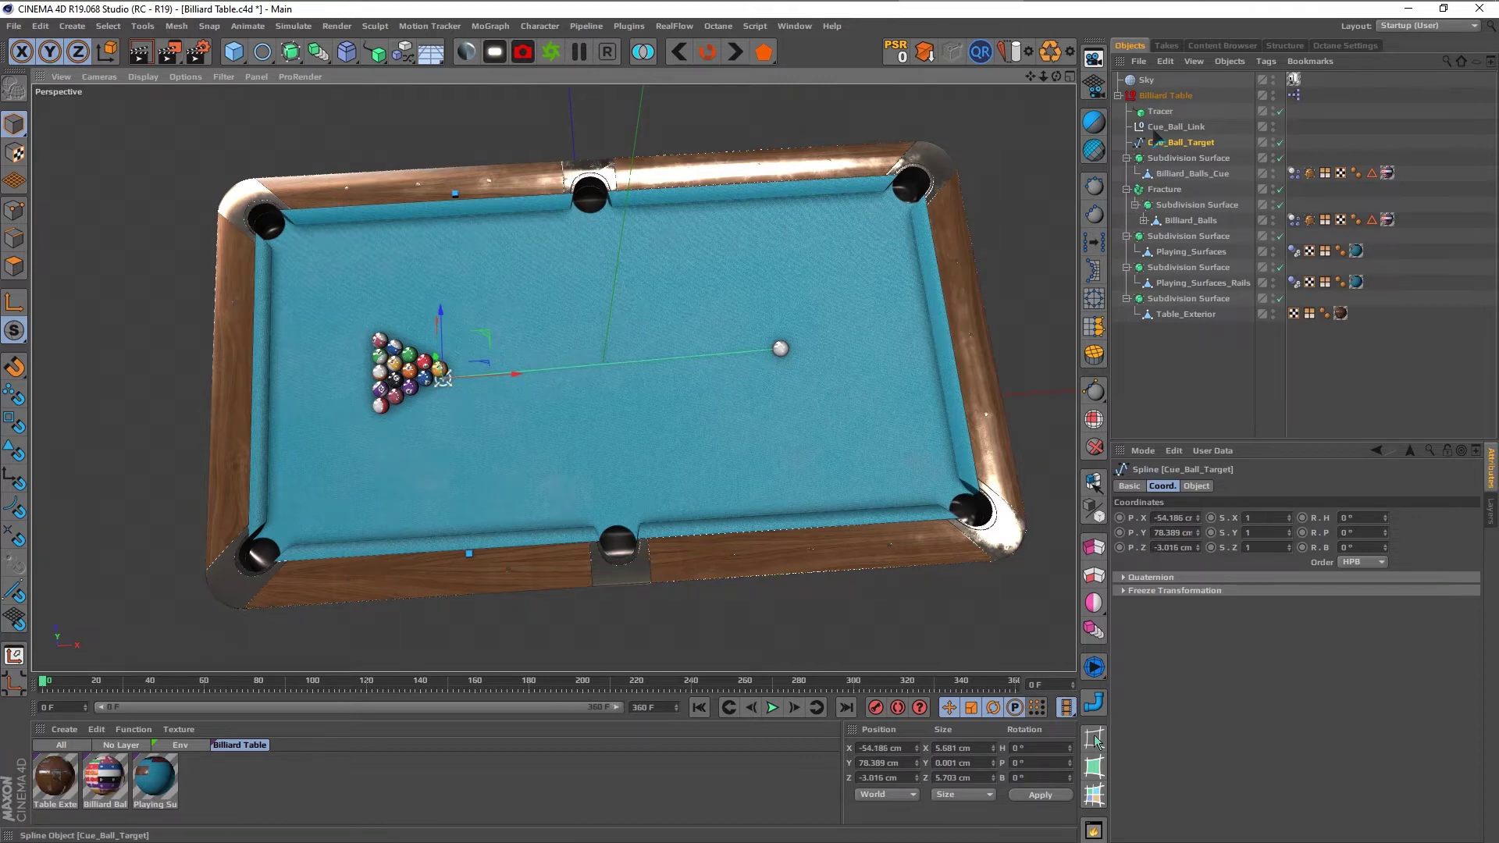
Step: Raise Billiard Table shot Power from 66% to 81% and watch the break from a low side view
{"action": "left_click", "coordinate": [1166, 95]}
{"action": "left_click_drag", "start_coordinate": [1441, 627], "coordinate": [1428, 650]}
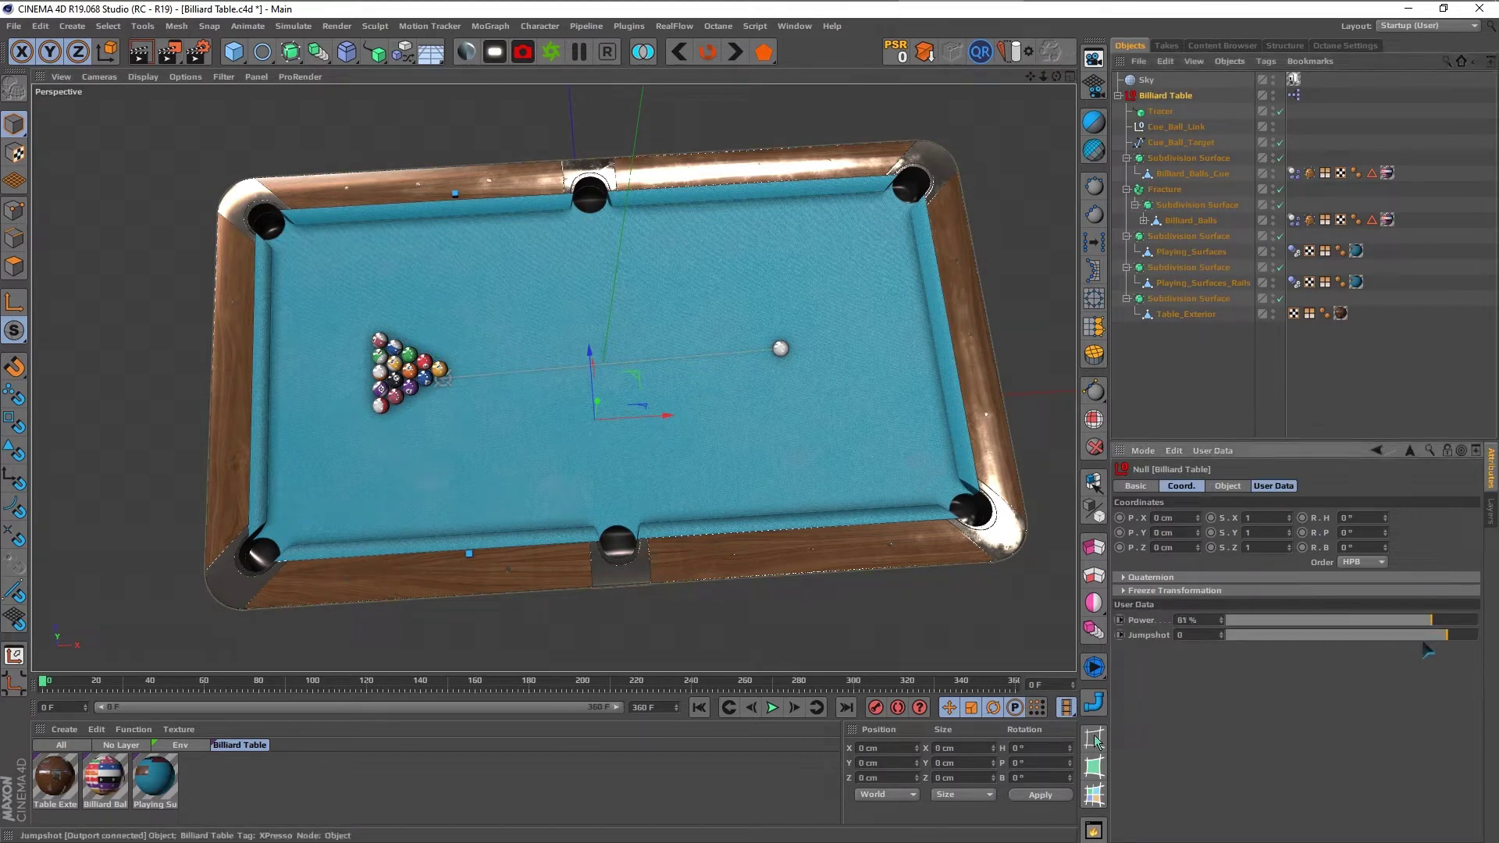
{"action": "left_click", "coordinate": [1192, 367]}
{"action": "middle_click_drag", "start_coordinate": [987, 453], "coordinate": [770, 428]}
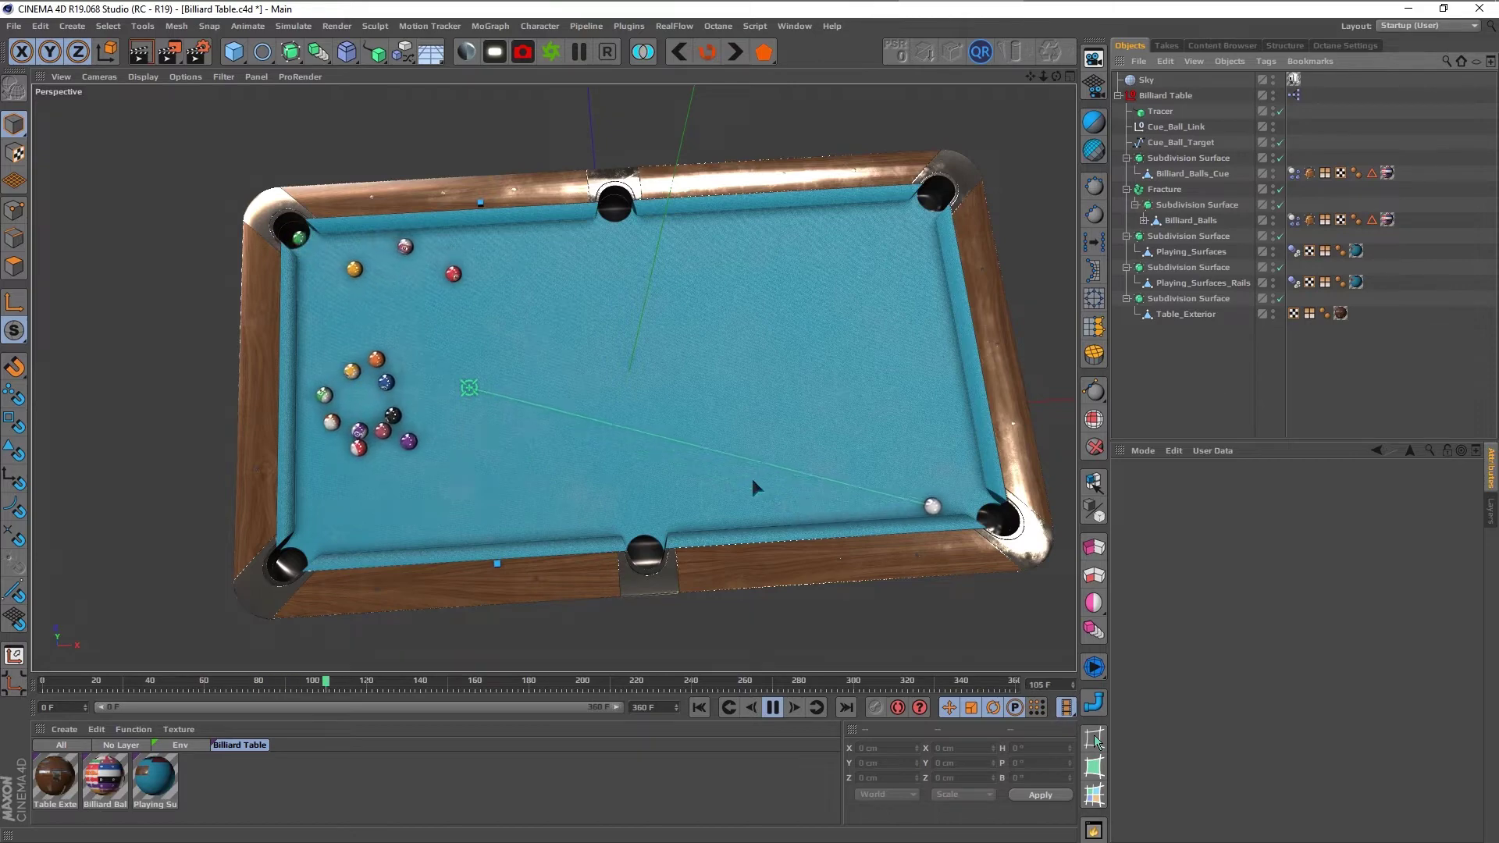
{"action": "mouse_move", "coordinate": [626, 410]}
{"action": "left_mouse_down", "text": "alt"}
{"action": "mouse_move", "coordinate": [825, 277]}
{"action": "mouse_move", "coordinate": [694, 297]}
{"action": "left_mouse_up", "text": "alt"}
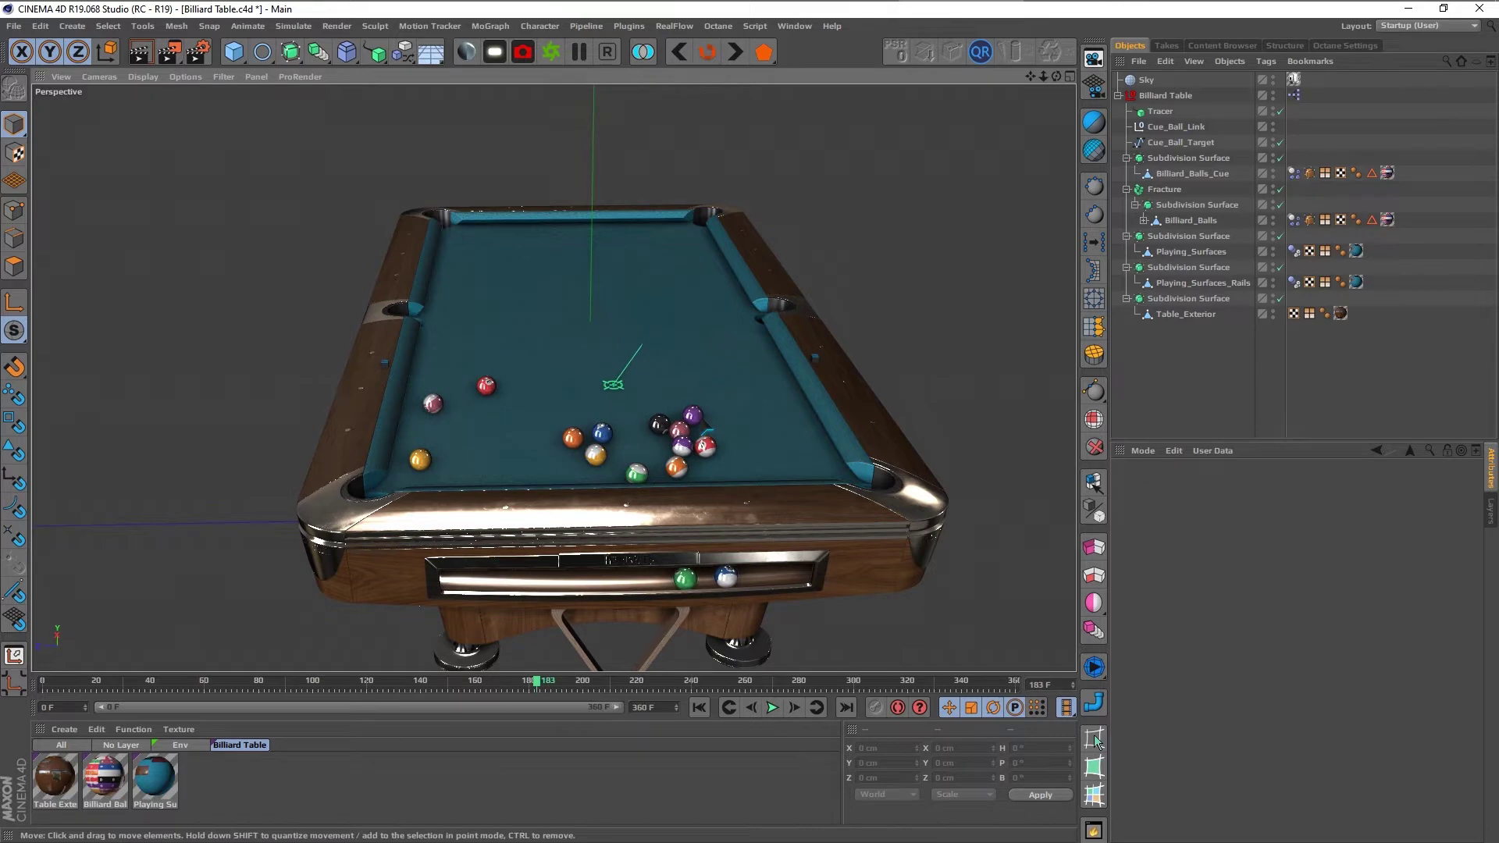
Step: Rewind to the racked balls and replay the break shot from a lower angle
{"action": "key", "text": "shift+f"}
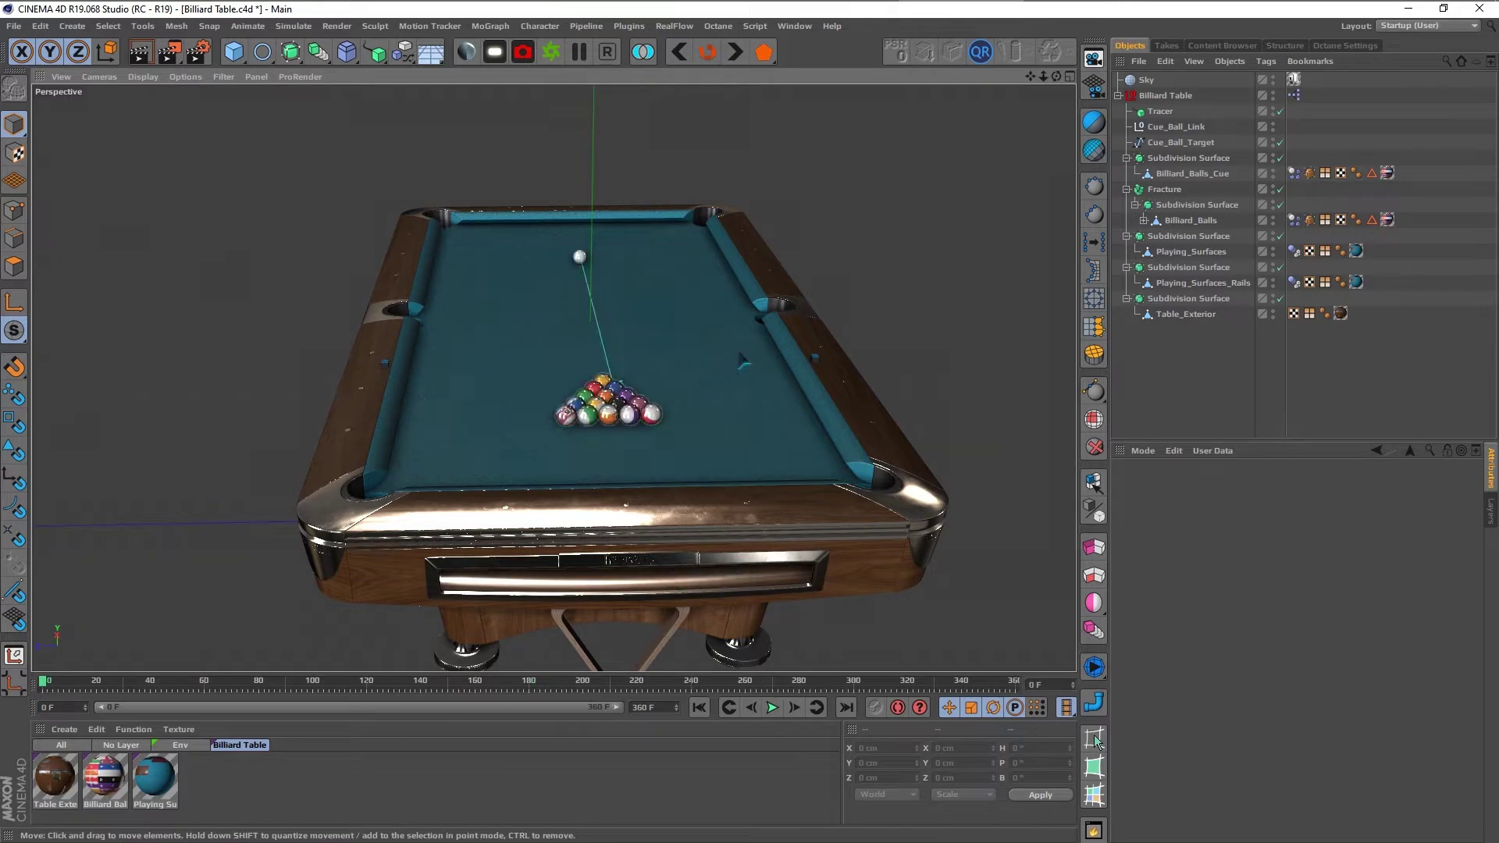
{"action": "left_click", "coordinate": [1190, 144]}
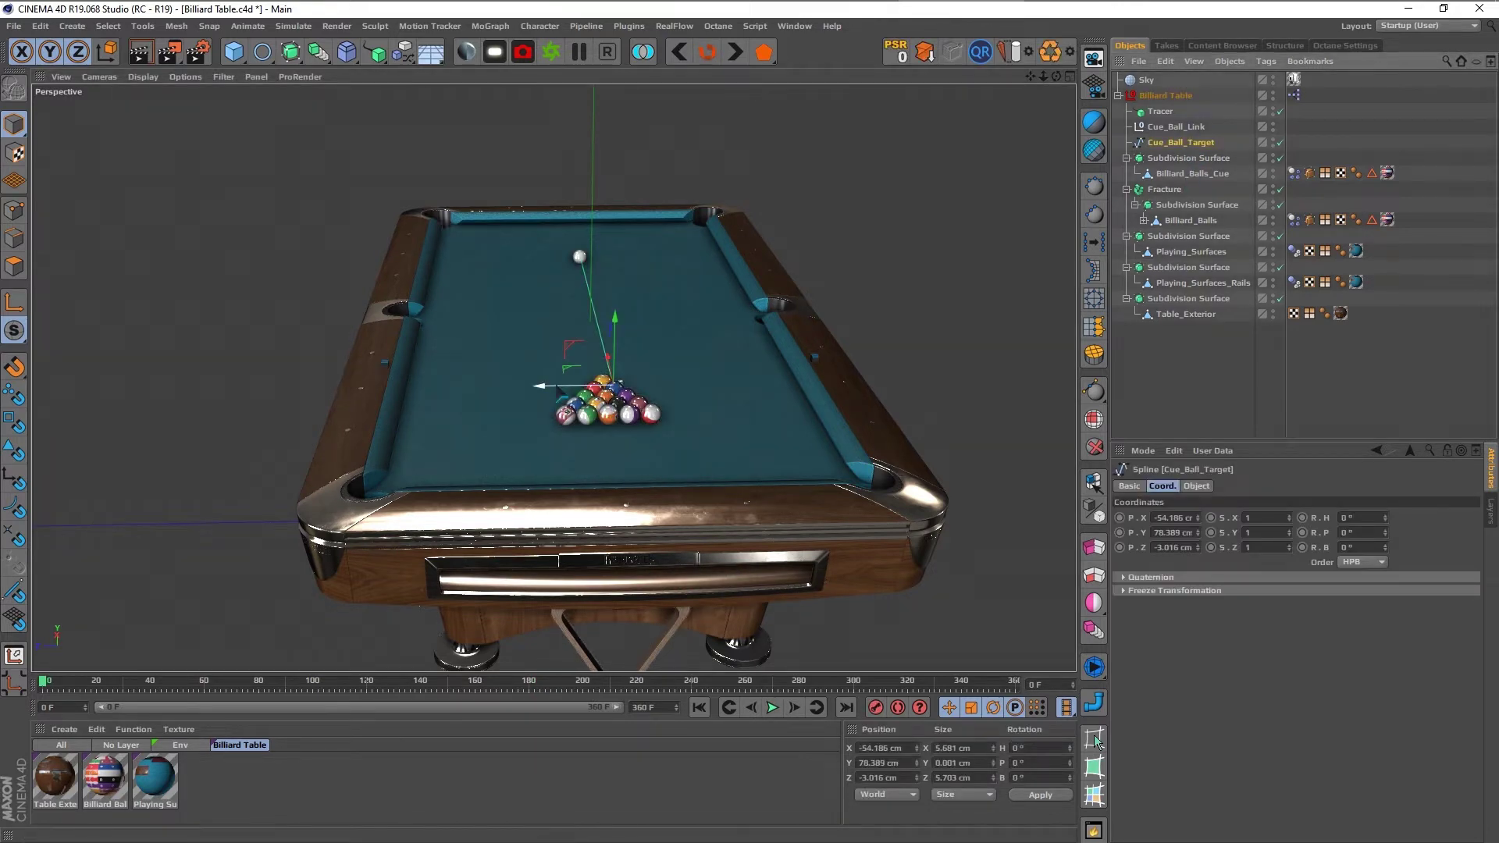
{"action": "left_click", "coordinate": [1177, 378]}
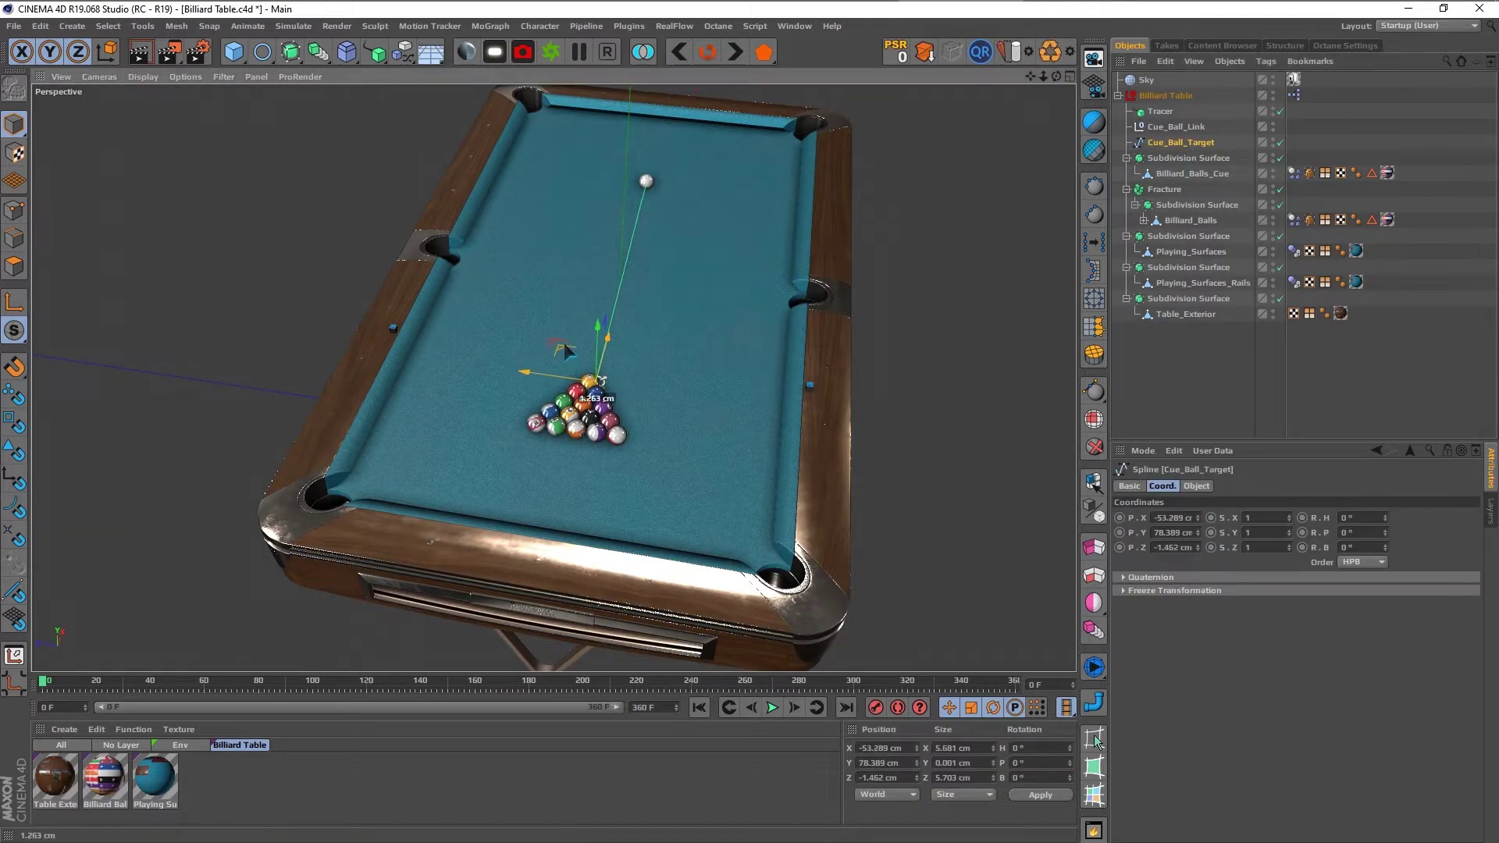
{"action": "left_click", "coordinate": [1159, 401]}
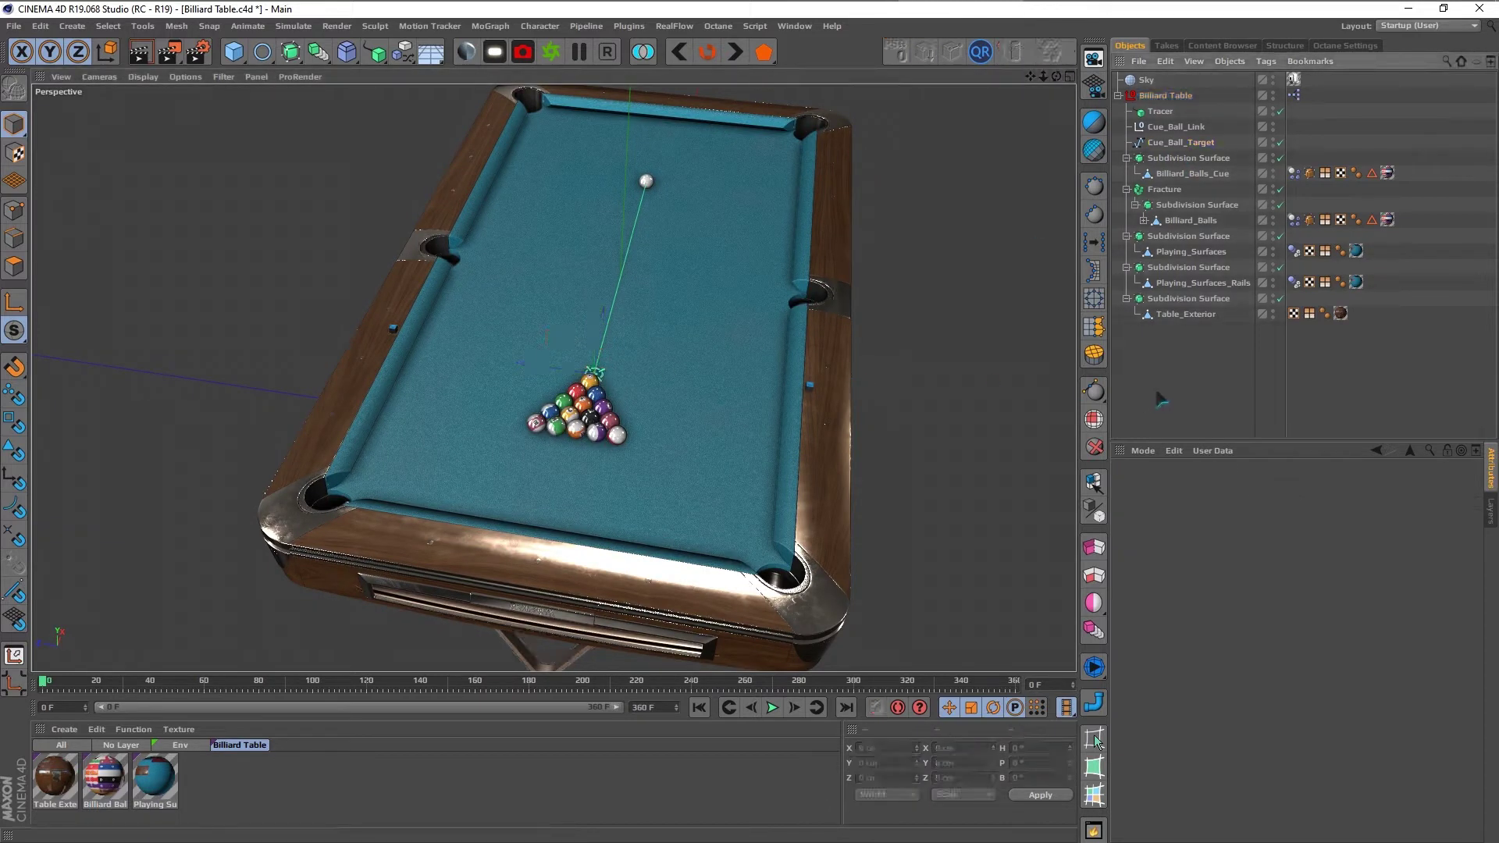
{"action": "key", "text": "F8"}
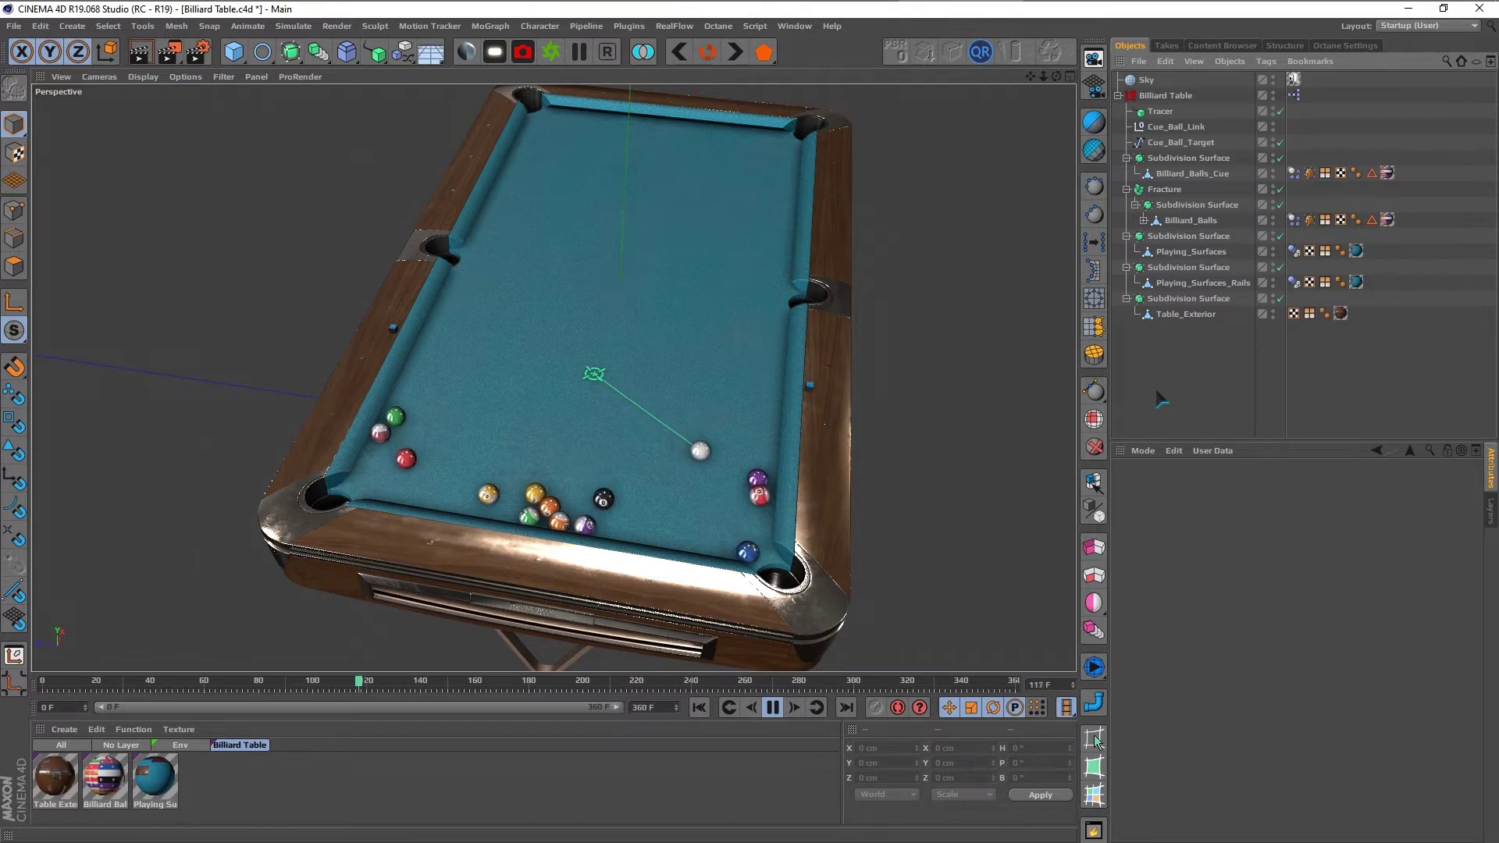
{"action": "left_click_drag", "start_coordinate": [664, 344], "coordinate": [650, 441], "text": "alt"}
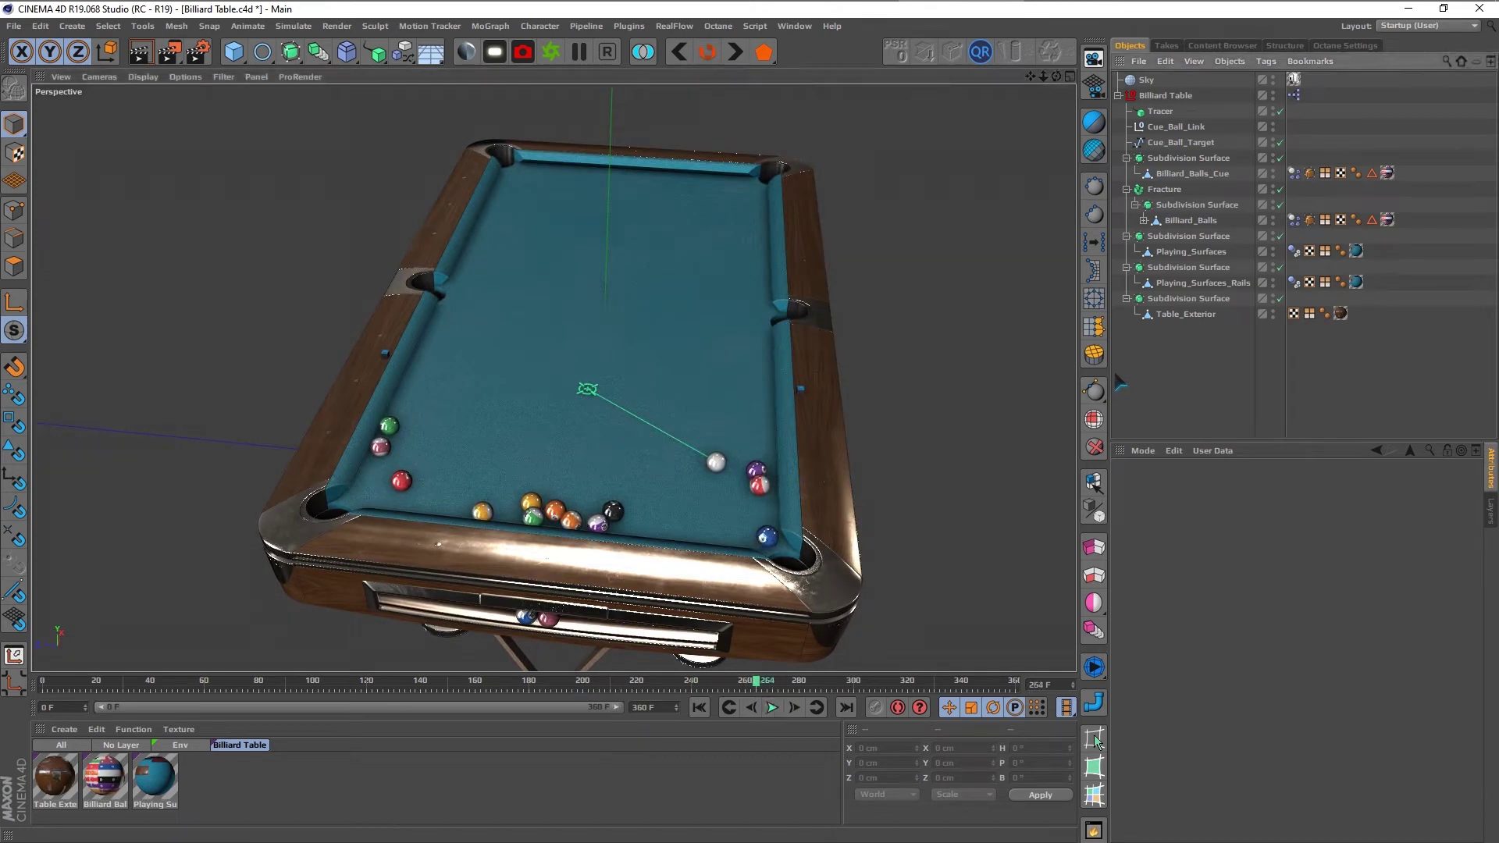
Step: Rewind, nudge Cue_Ball_Target about 2.8 cm sideways, and replay the shot
{"action": "key", "text": "shift+f"}
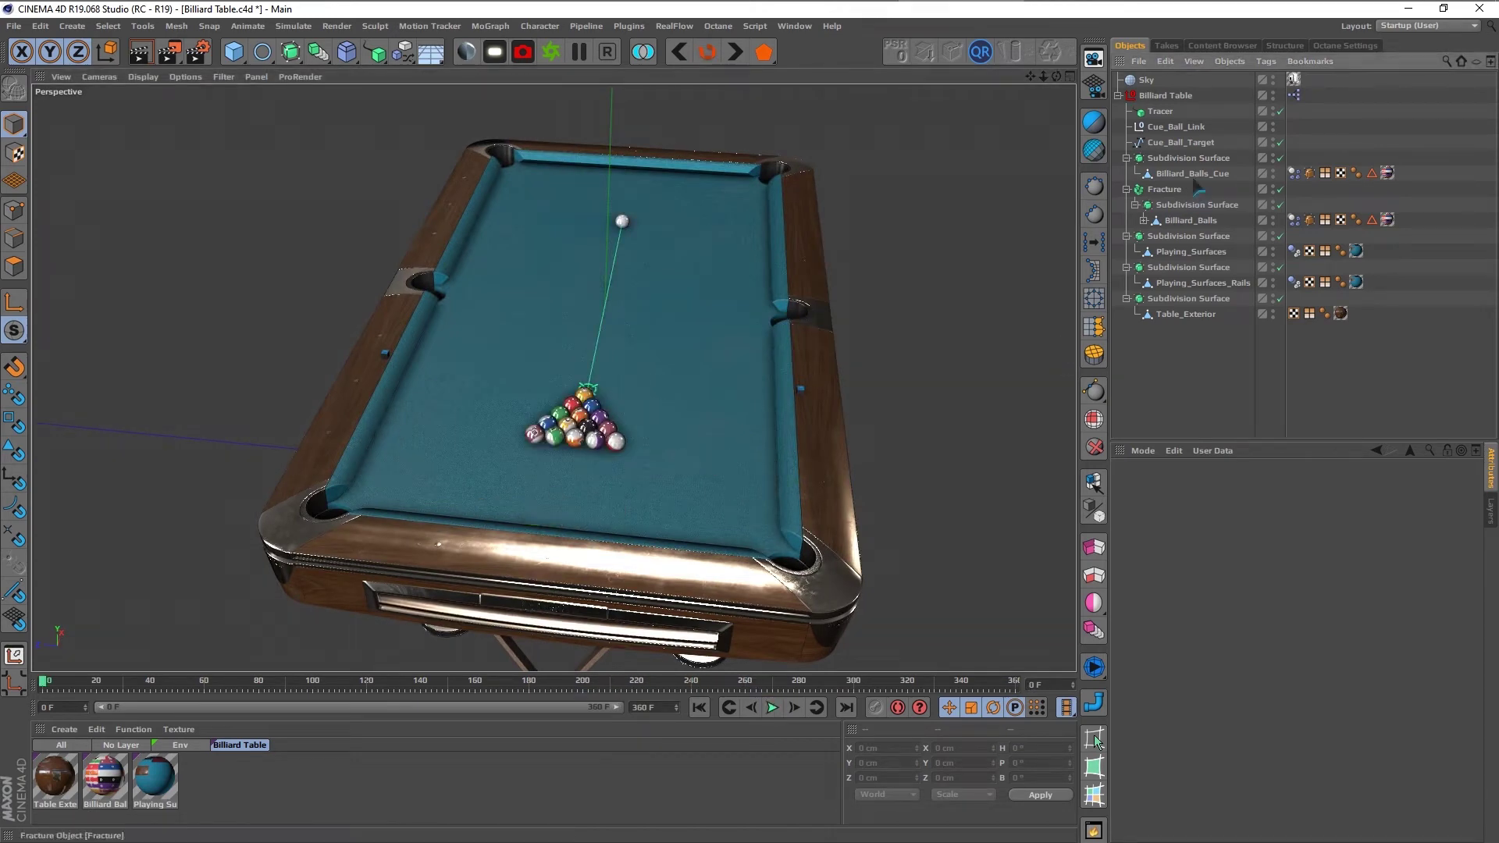
{"action": "left_click", "coordinate": [1195, 146]}
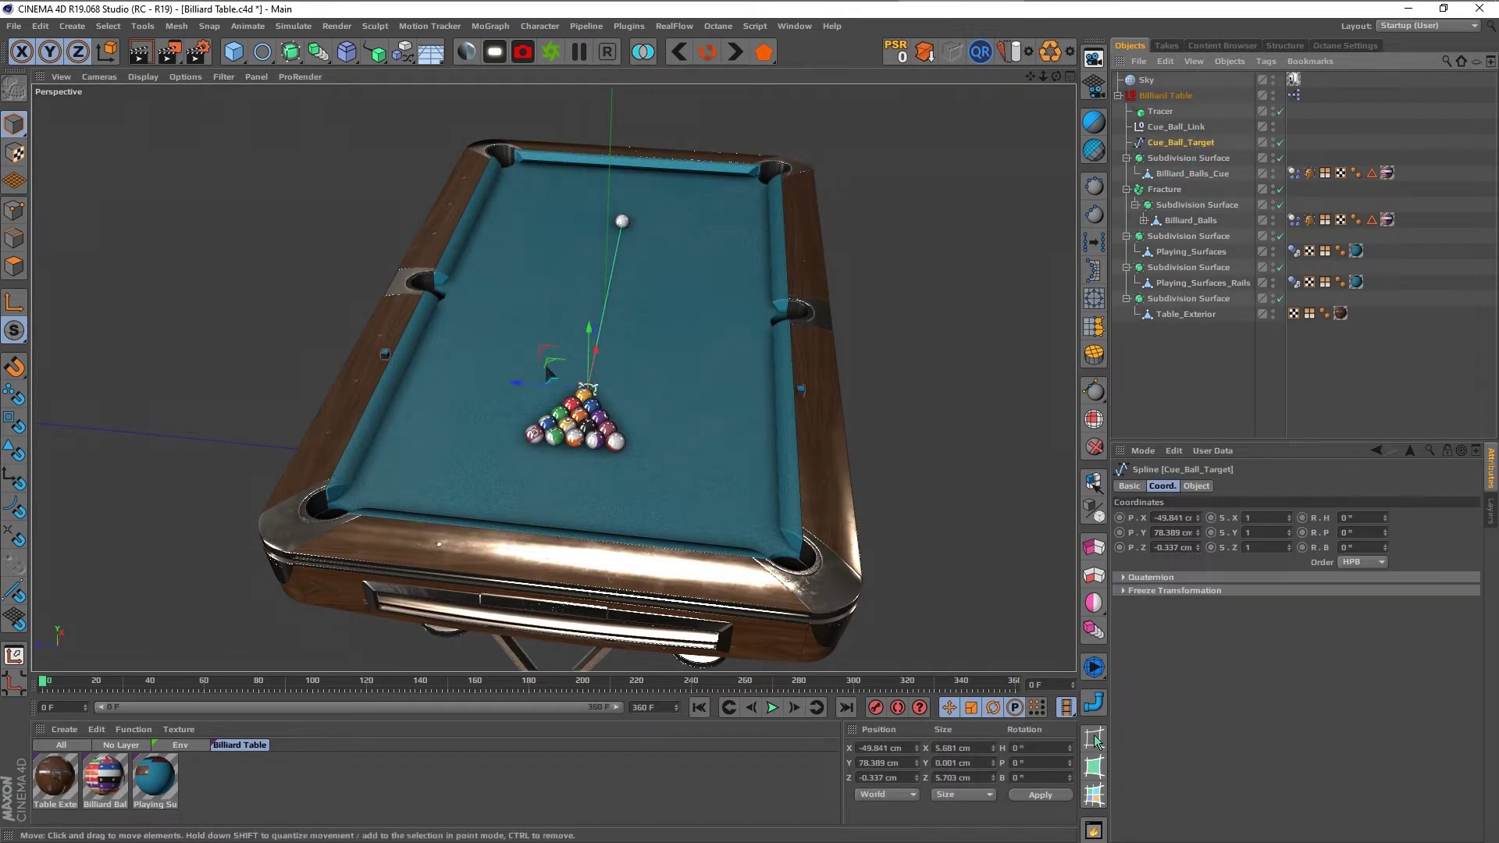
{"action": "left_click_drag", "start_coordinate": [528, 388], "coordinate": [518, 392]}
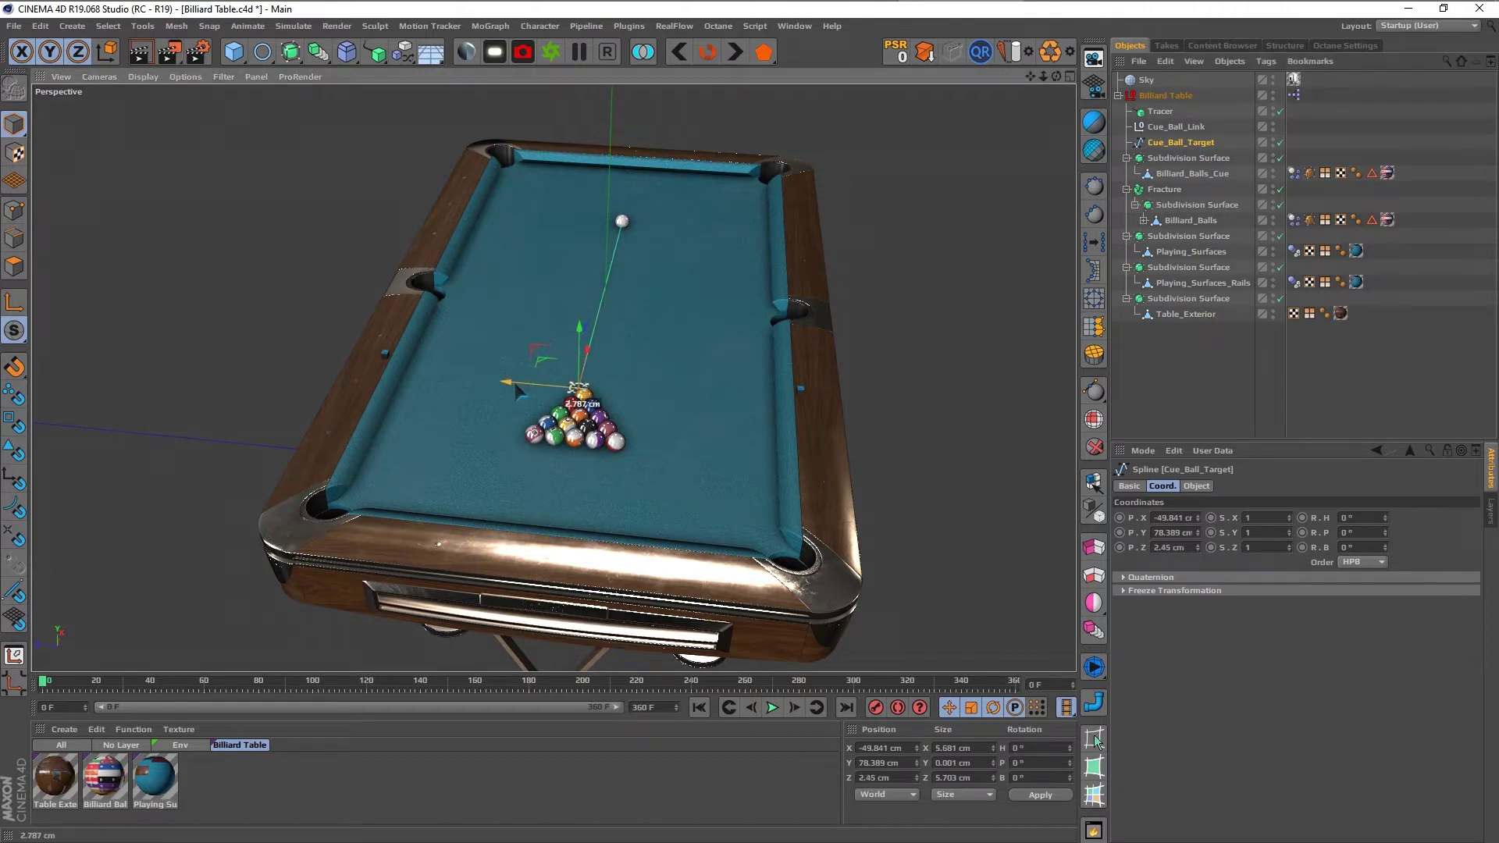
{"action": "left_click", "coordinate": [1199, 404]}
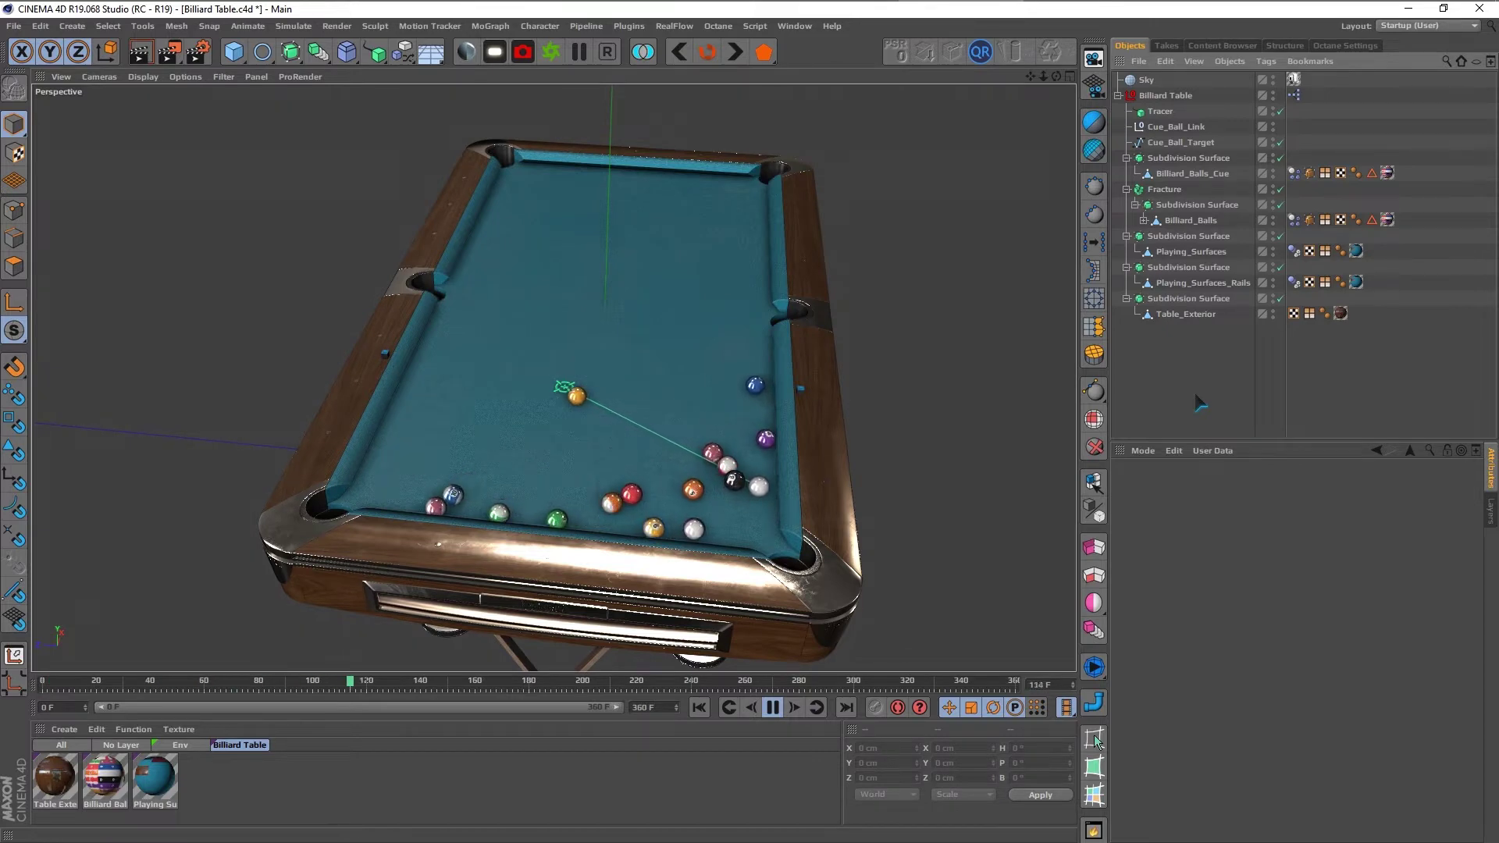
{"action": "key", "text": "F8"}
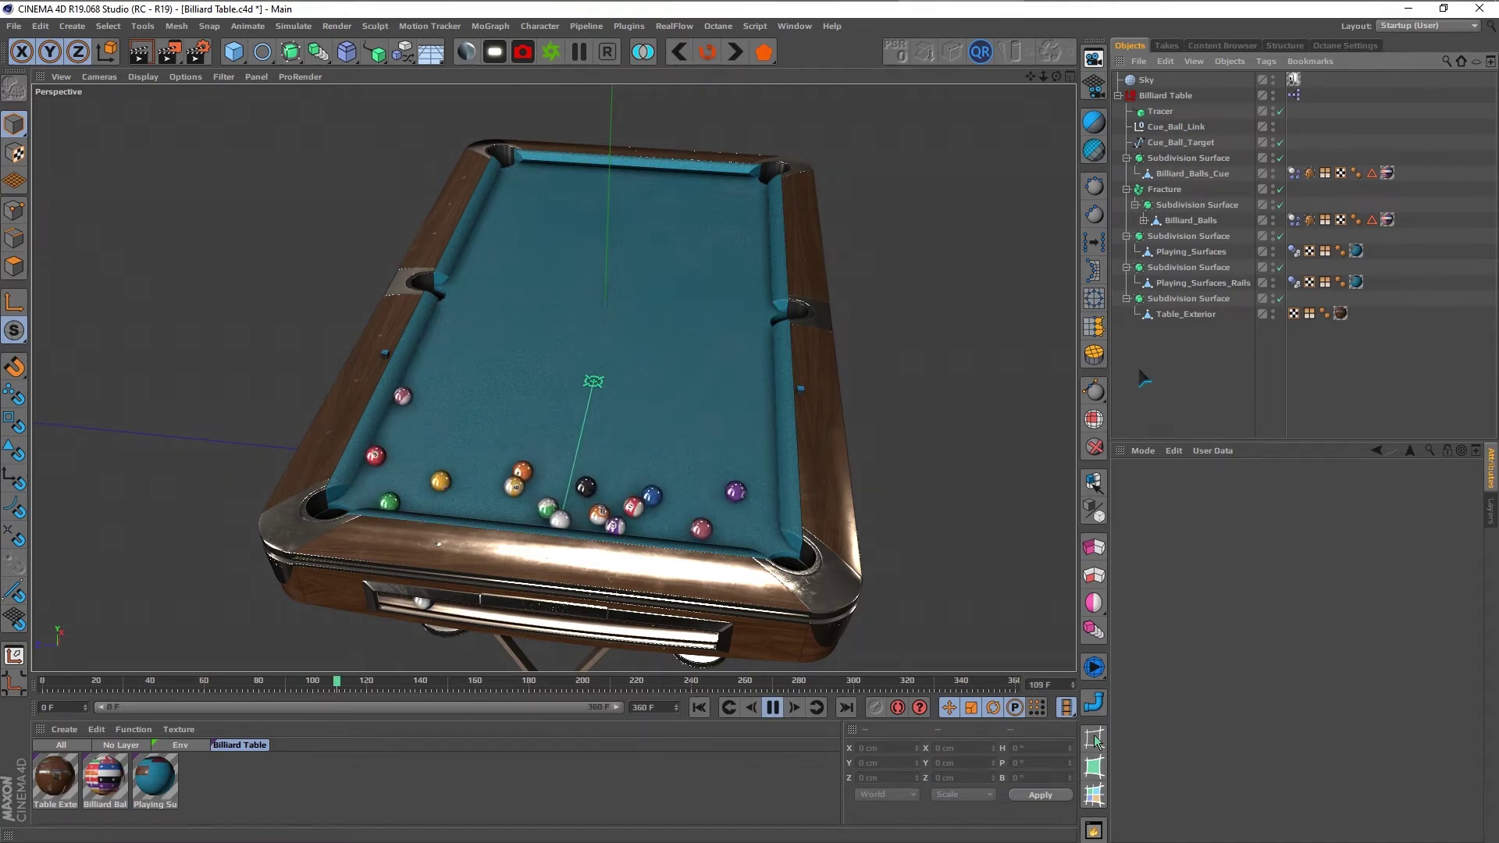
{"action": "mouse_move", "coordinate": [653, 392]}
{"action": "left_mouse_down", "text": "alt"}
{"action": "mouse_move", "coordinate": [684, 353]}
{"action": "mouse_move", "coordinate": [640, 375]}
{"action": "left_mouse_up", "text": "alt"}
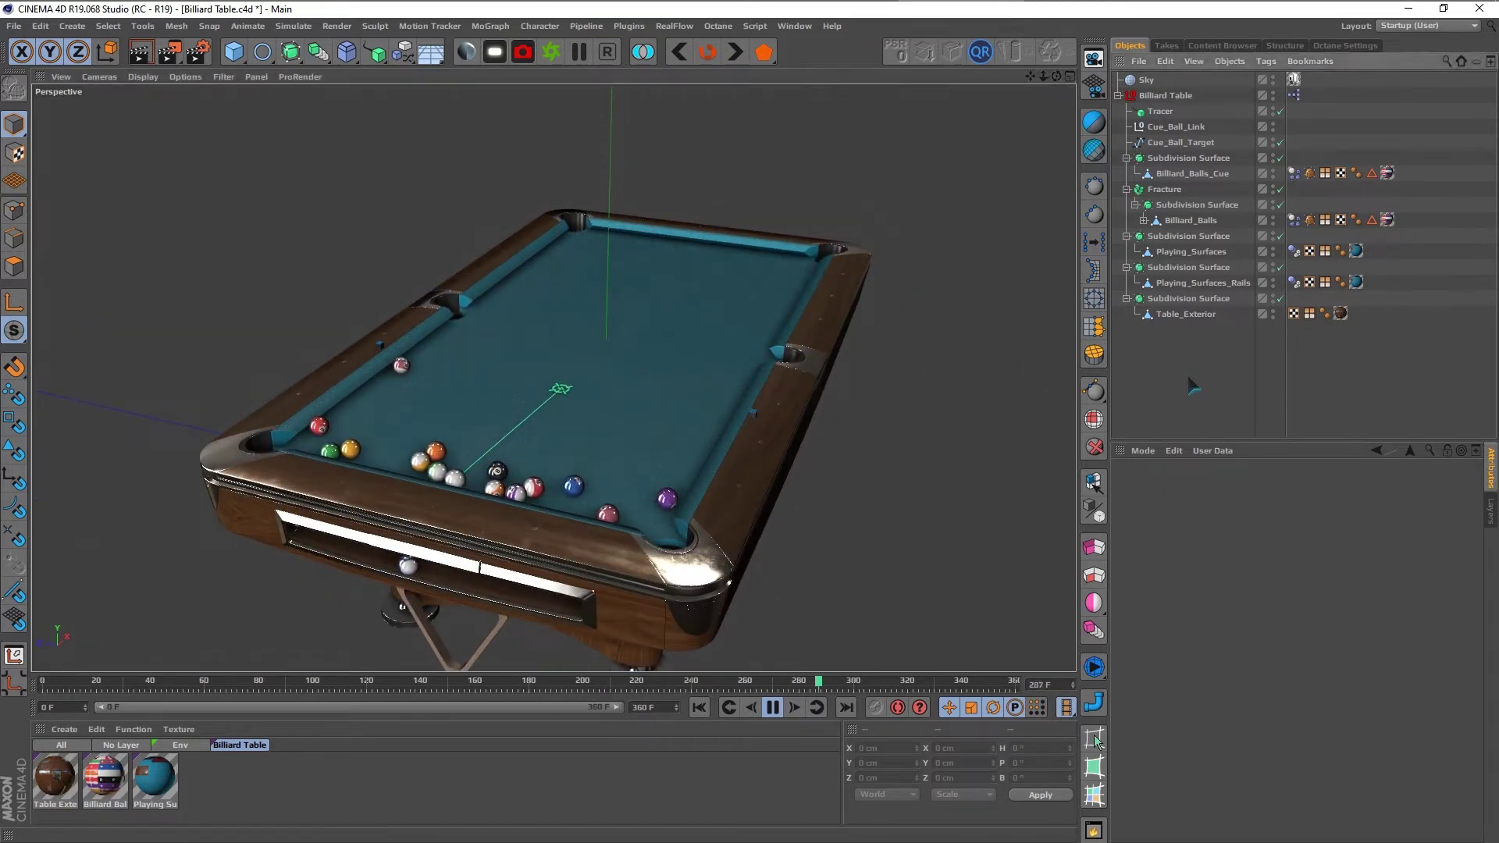
Step: From a near top-down view, move Cue_Ball_Target onto the green and orange corner balls
{"action": "left_click", "coordinate": [1294, 172]}
{"action": "left_click", "coordinate": [1294, 219], "text": "ctrl"}
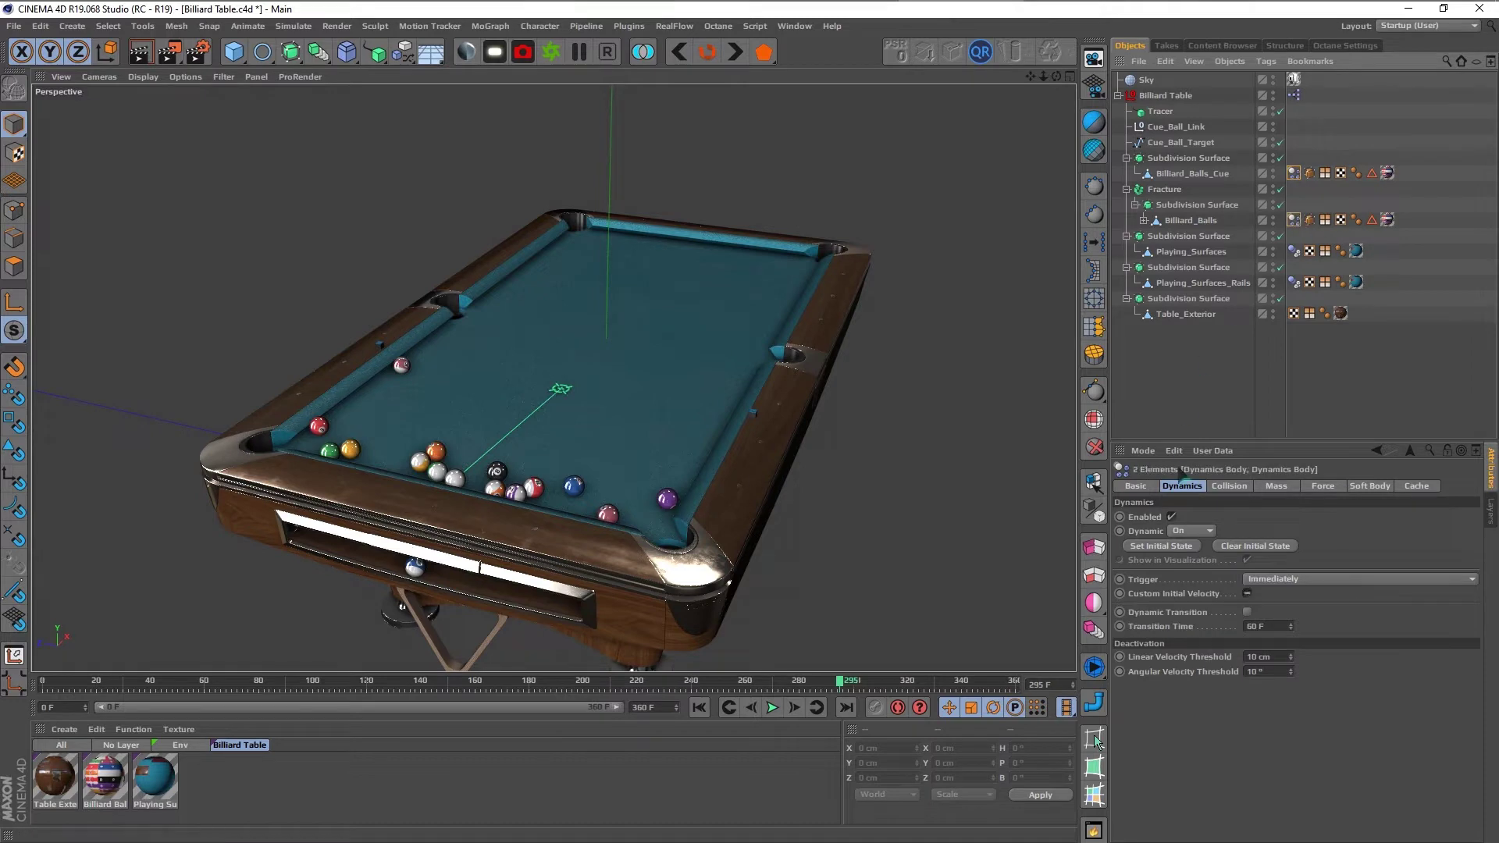
{"action": "mouse_move", "coordinate": [507, 390]}
{"action": "left_mouse_down", "text": "alt"}
{"action": "mouse_move", "coordinate": [656, 380]}
{"action": "mouse_move", "coordinate": [611, 446]}
{"action": "left_mouse_up", "text": "alt"}
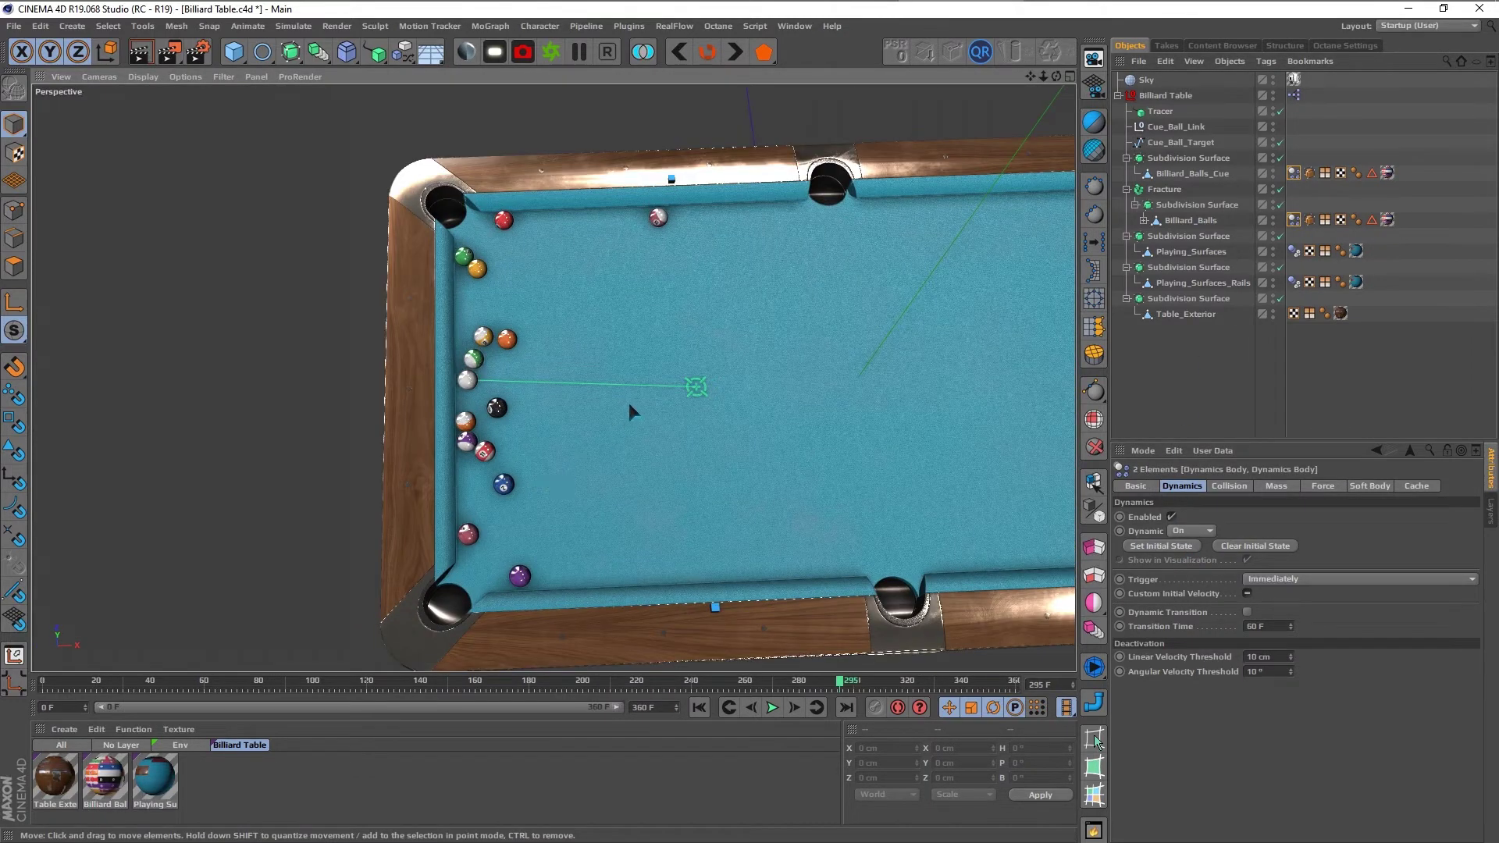
{"action": "middle_click_drag", "start_coordinate": [608, 434], "coordinate": [629, 431], "text": "alt"}
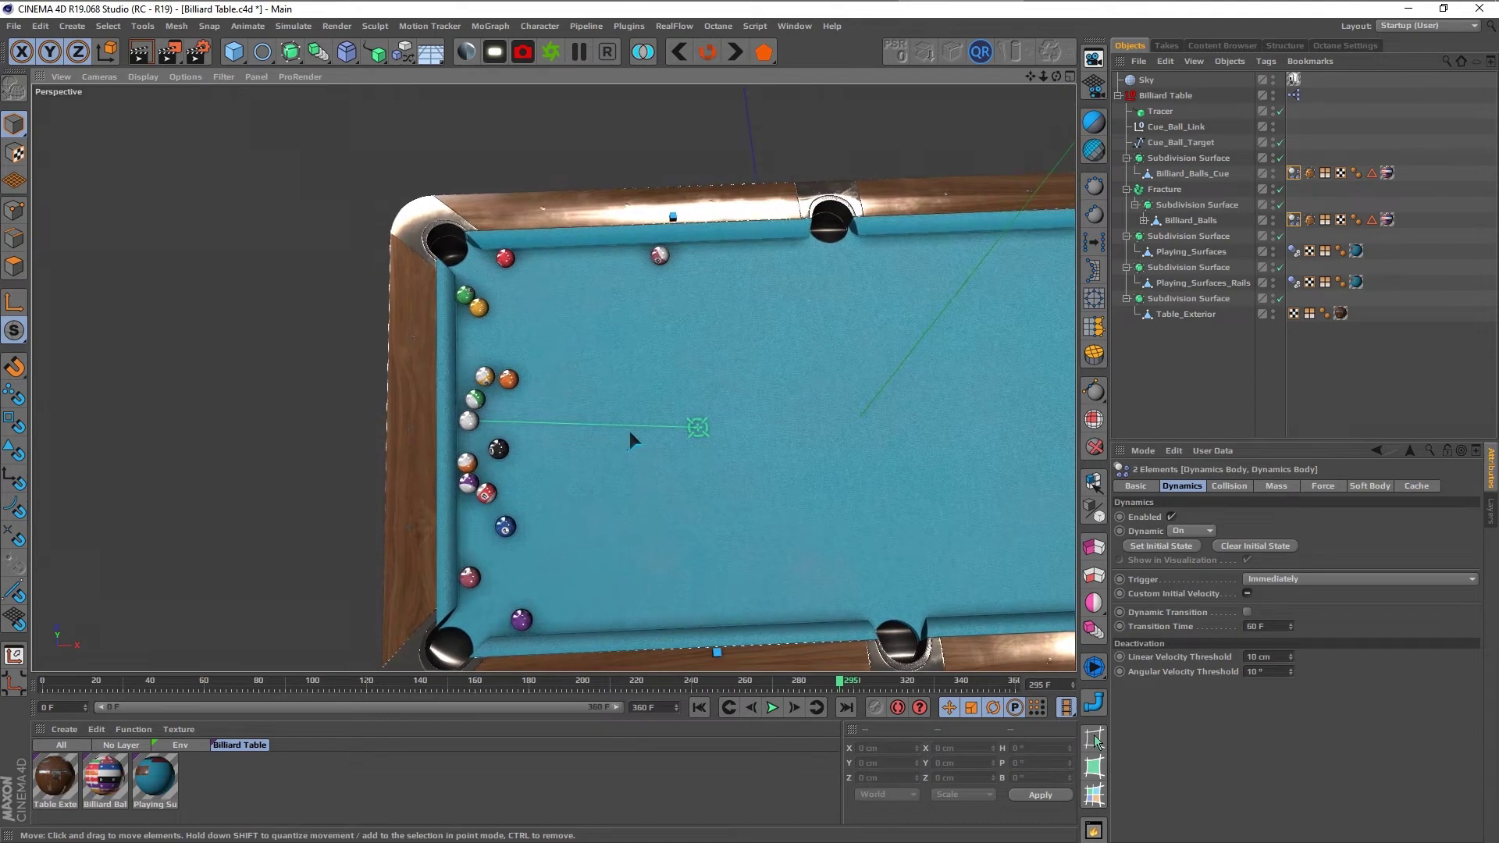
{"action": "left_click", "coordinate": [1180, 142]}
{"action": "key", "text": "e"}
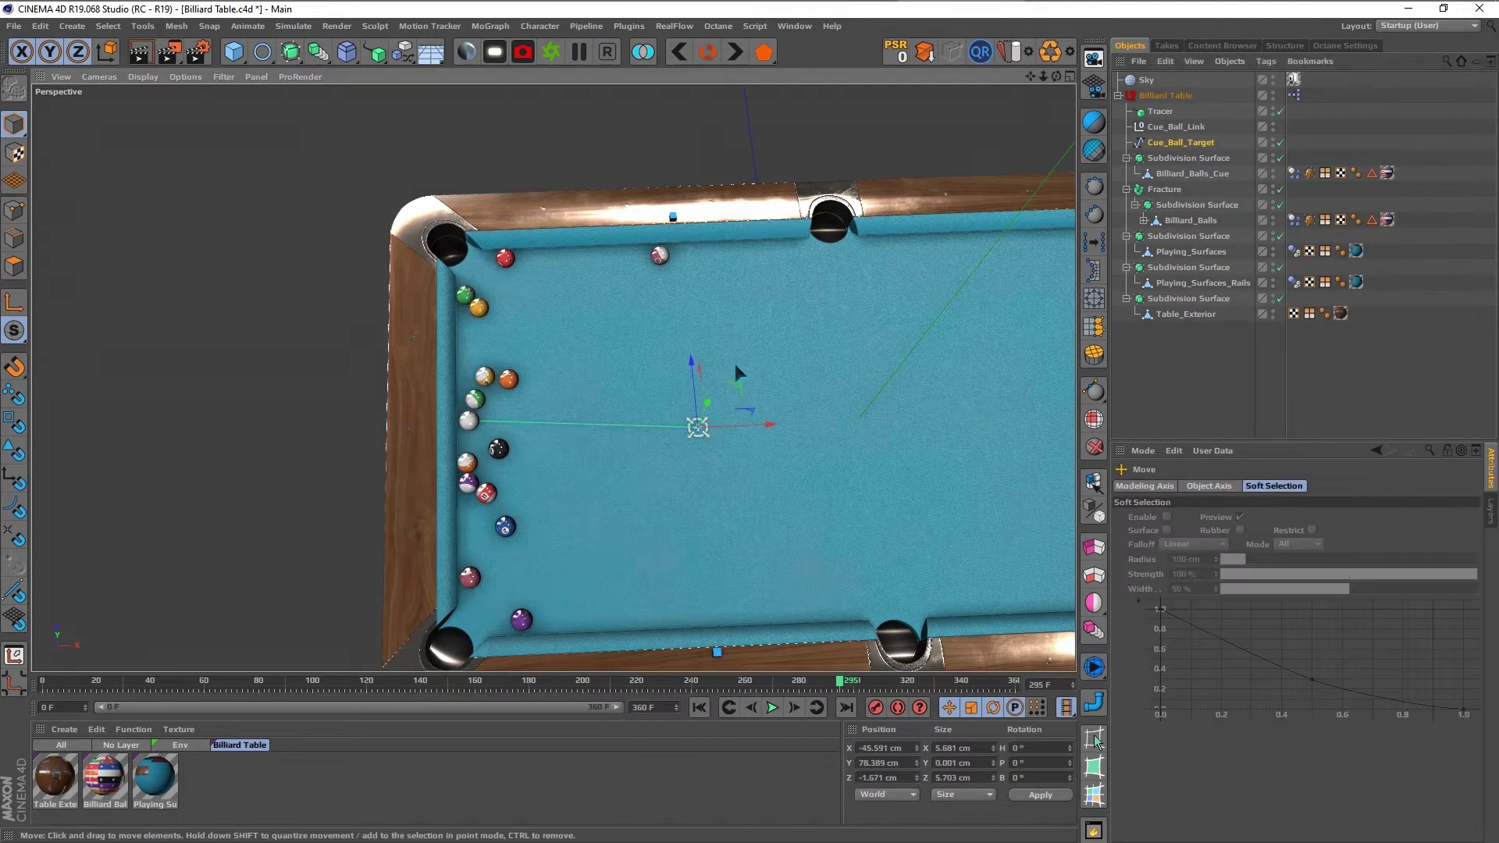
{"action": "mouse_move", "coordinate": [735, 388]}
{"action": "left_mouse_down"}
{"action": "mouse_move", "coordinate": [495, 327]}
{"action": "mouse_move", "coordinate": [513, 275]}
{"action": "left_mouse_up"}
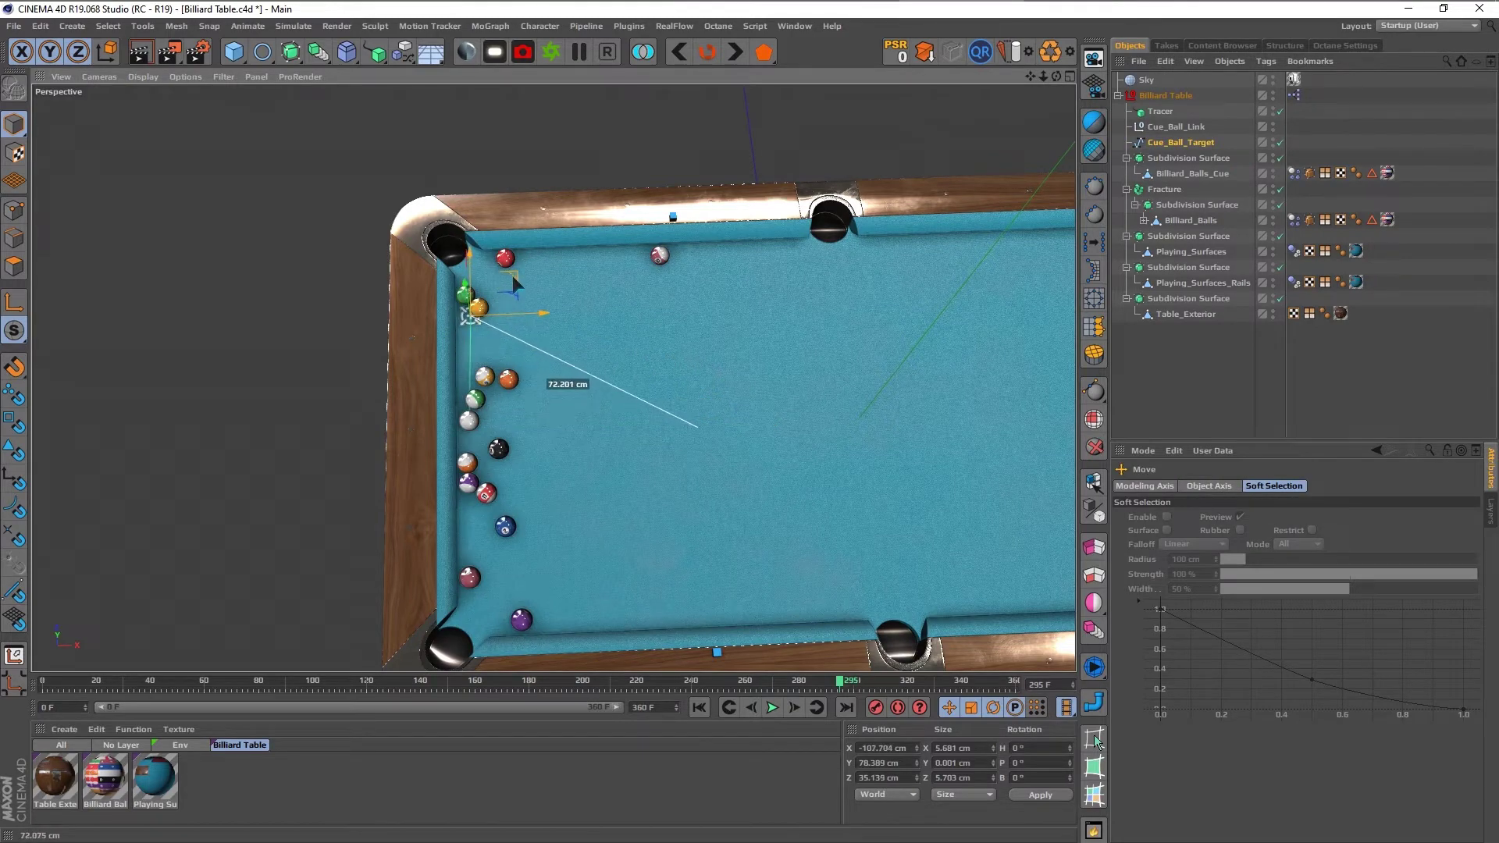
{"action": "left_click", "coordinate": [1166, 95]}
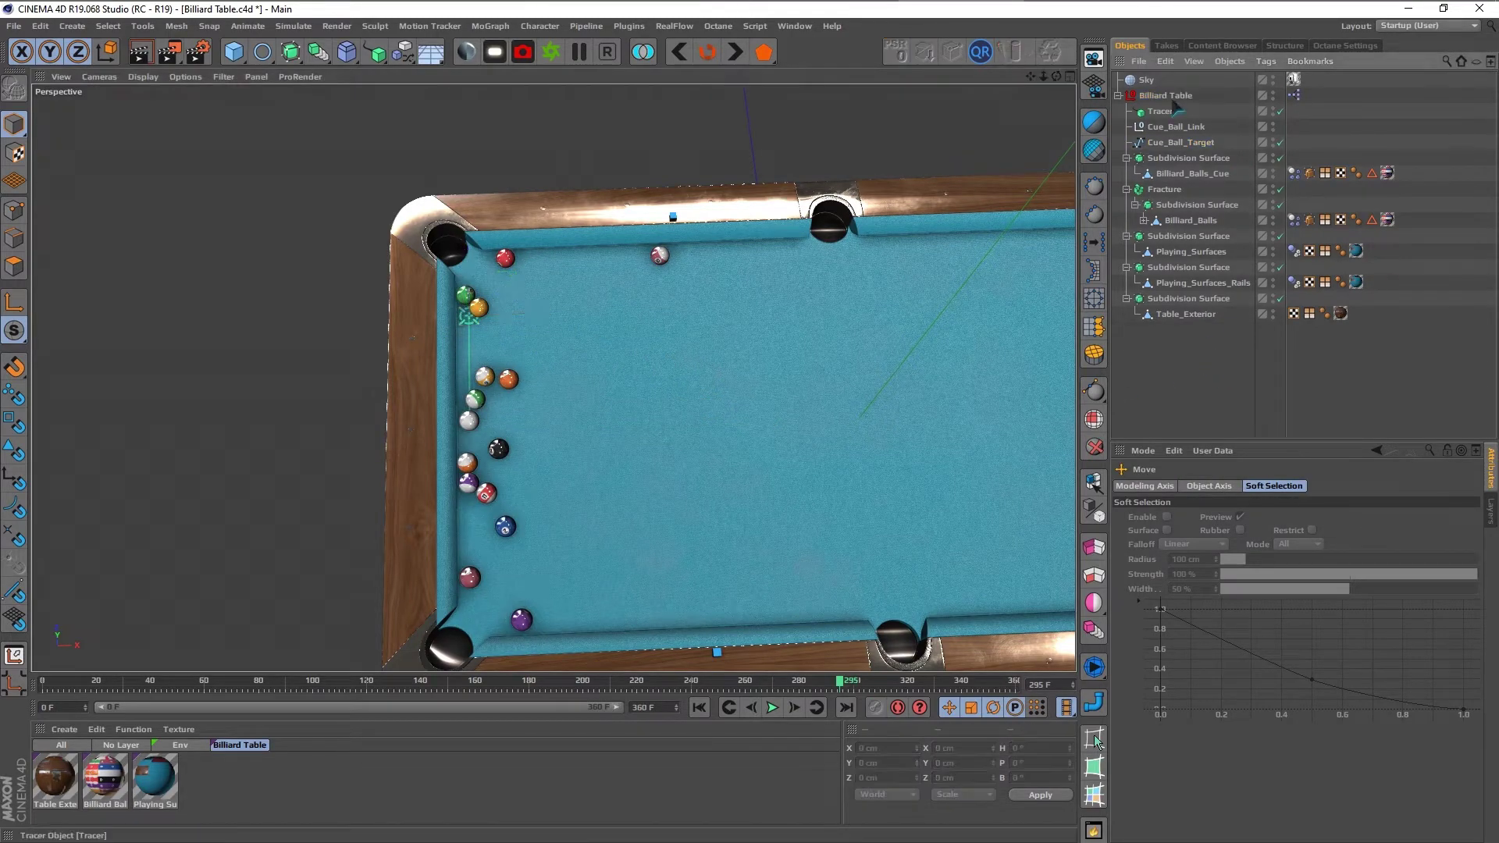
Step: Set the shot Power field to 5 and play the shot, orbiting closer to the table
{"action": "left_click", "coordinate": [1206, 634]}
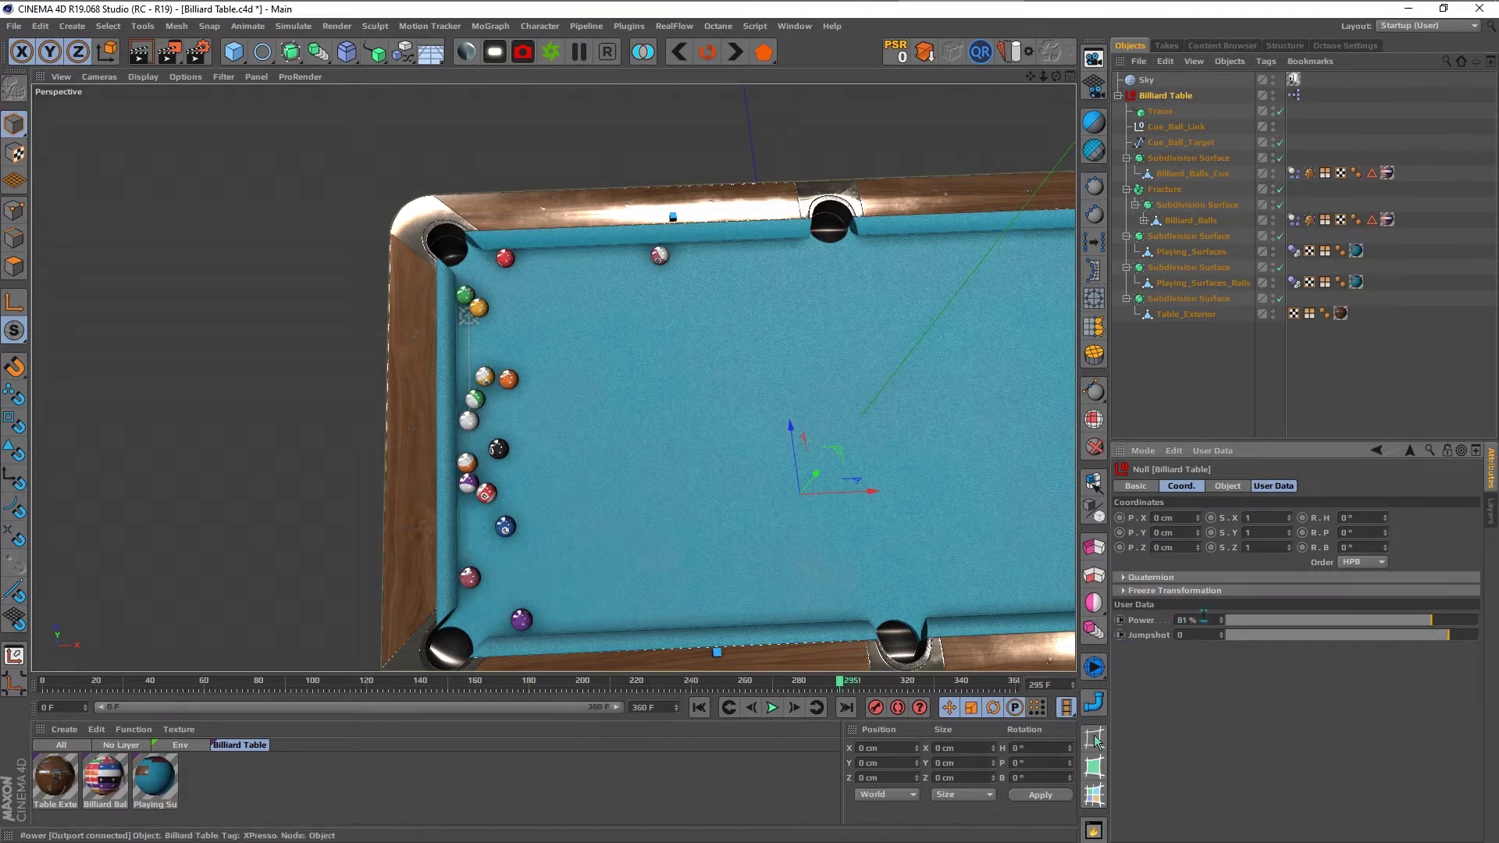
{"action": "type", "text": "5"}
{"action": "key", "text": "Return"}
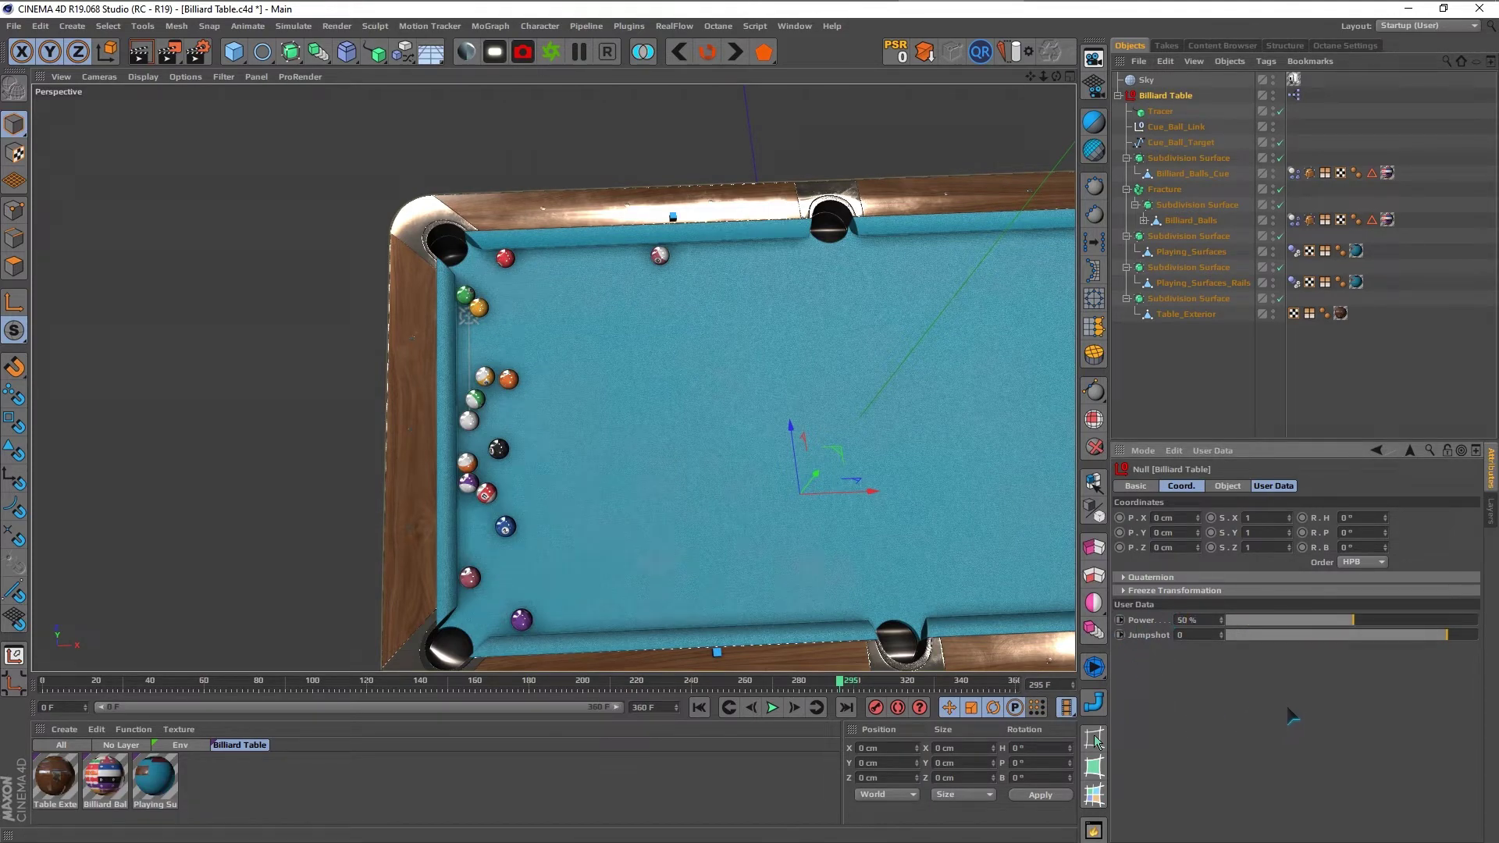
{"action": "key", "text": "F8"}
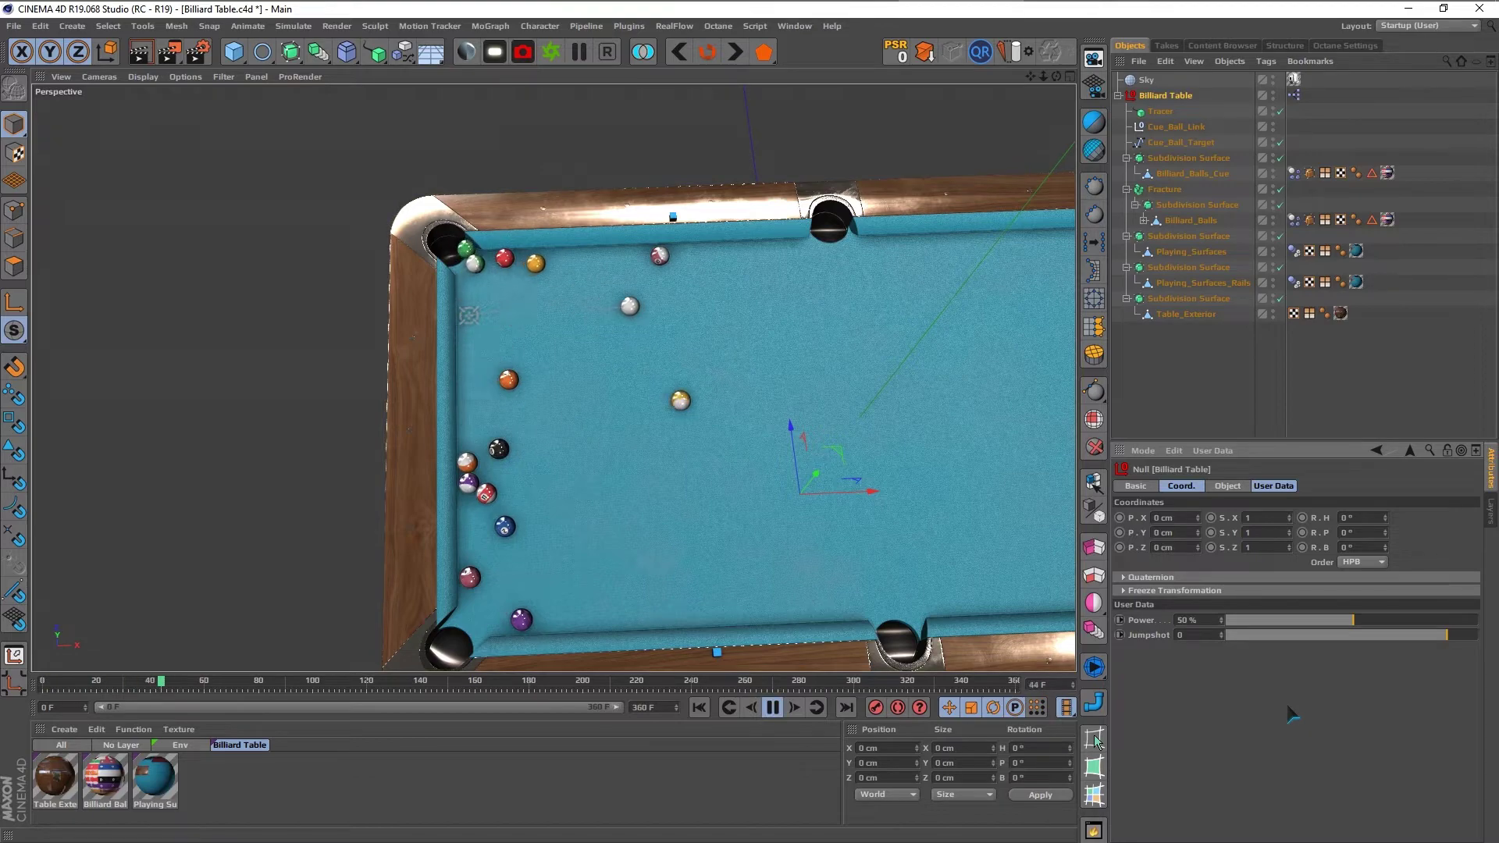
{"action": "mouse_move", "coordinate": [927, 536]}
{"action": "left_mouse_down", "text": "alt"}
{"action": "mouse_move", "coordinate": [735, 400]}
{"action": "mouse_move", "coordinate": [732, 470]}
{"action": "left_mouse_up", "text": "alt"}
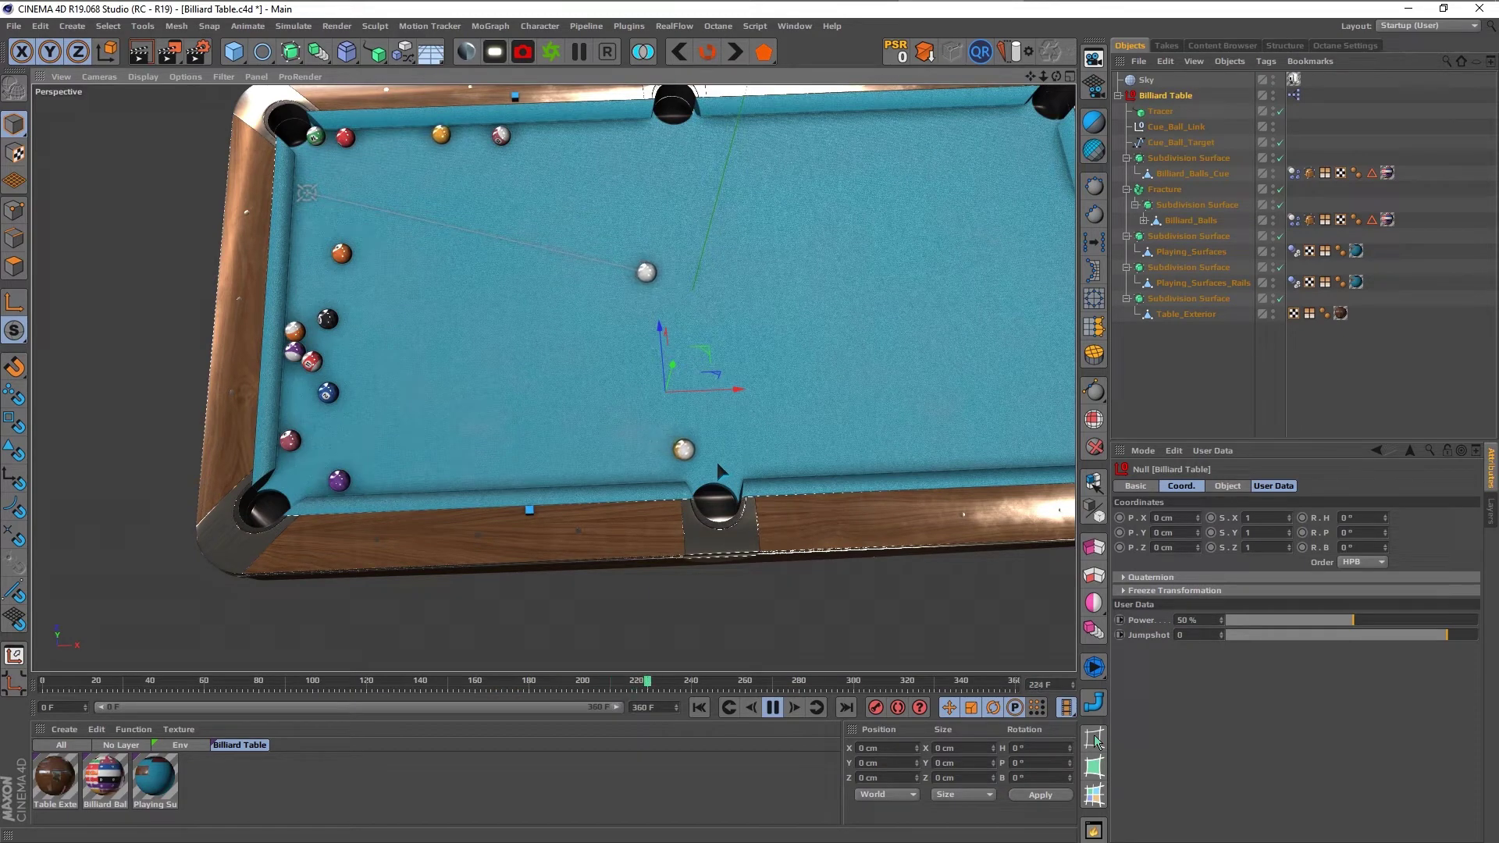
Step: Rewind, raise Power to 56%, and replay the stronger shot from a higher view
{"action": "key", "text": "F7"}
{"action": "key", "text": "shift+f"}
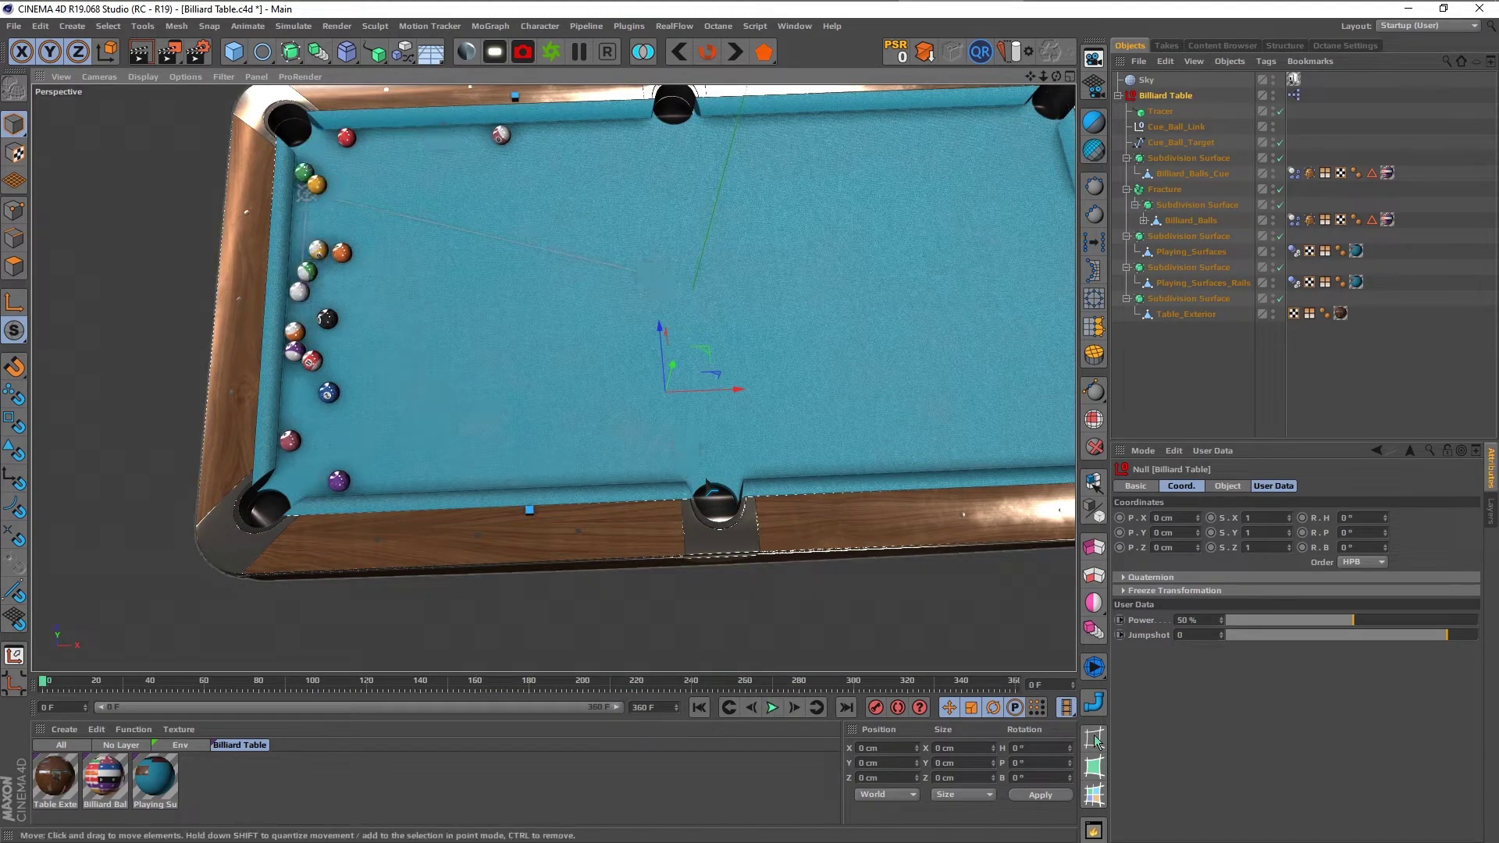
{"action": "left_click", "coordinate": [1369, 622]}
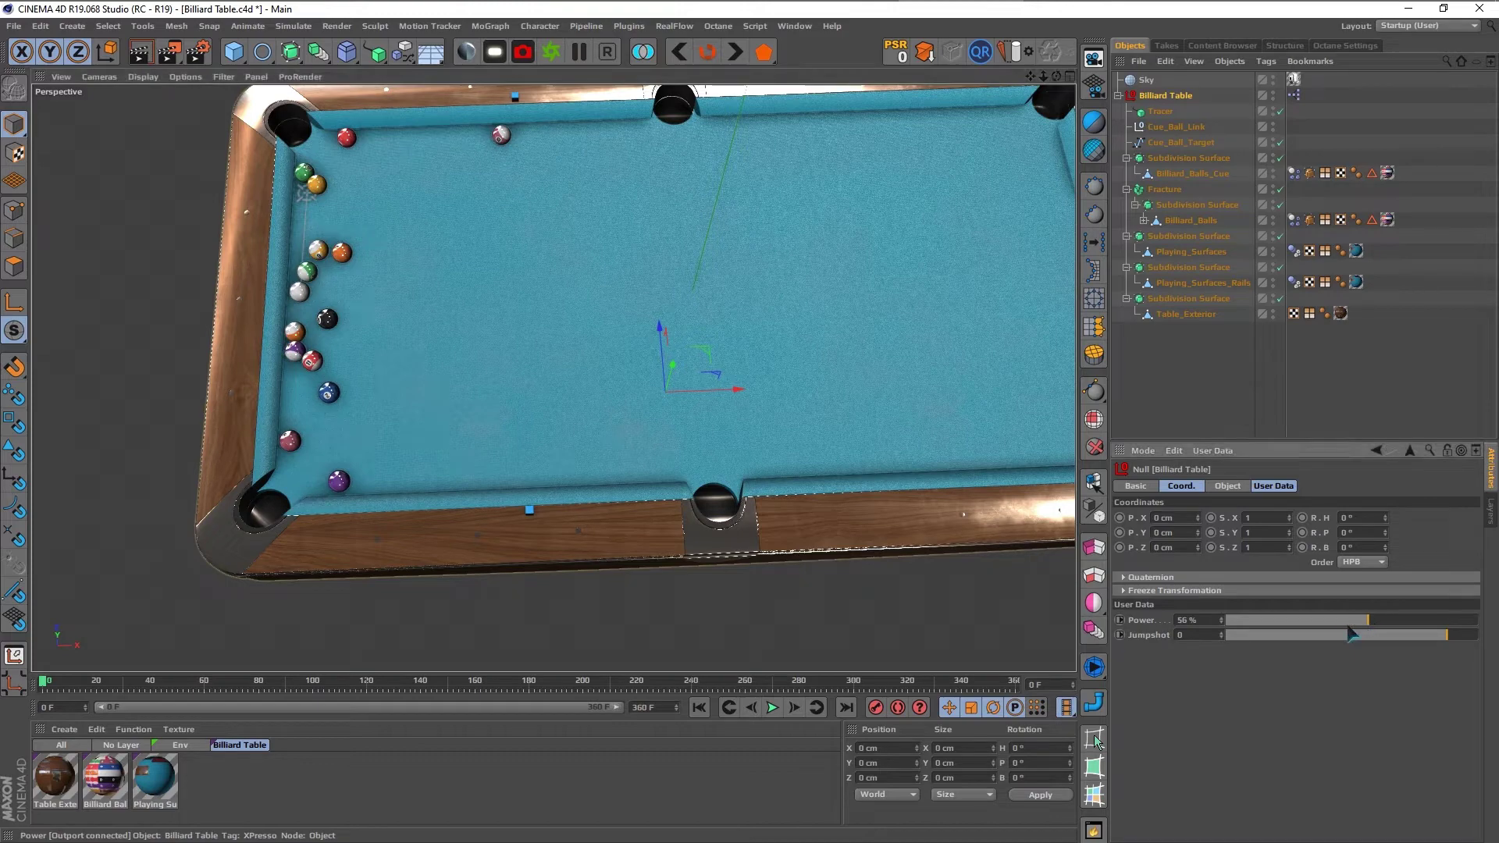
{"action": "left_click", "coordinate": [1238, 392]}
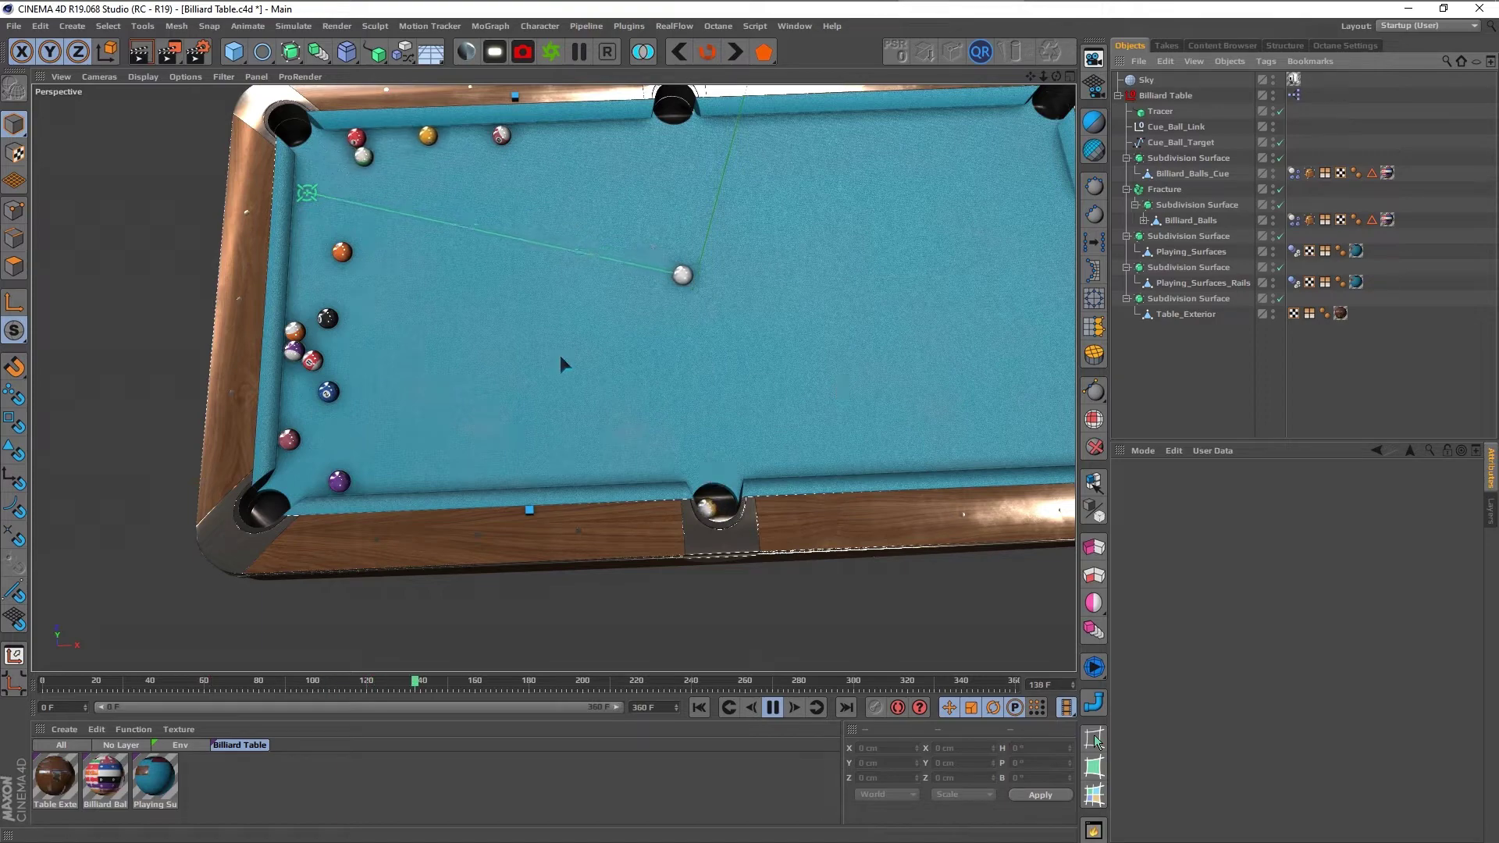
{"action": "mouse_move", "coordinate": [610, 369]}
{"action": "left_mouse_down", "text": "alt"}
{"action": "mouse_move", "coordinate": [425, 361]}
{"action": "mouse_move", "coordinate": [688, 442]}
{"action": "mouse_move", "coordinate": [754, 443]}
{"action": "mouse_move", "coordinate": [761, 468]}
{"action": "left_mouse_up", "text": "alt"}
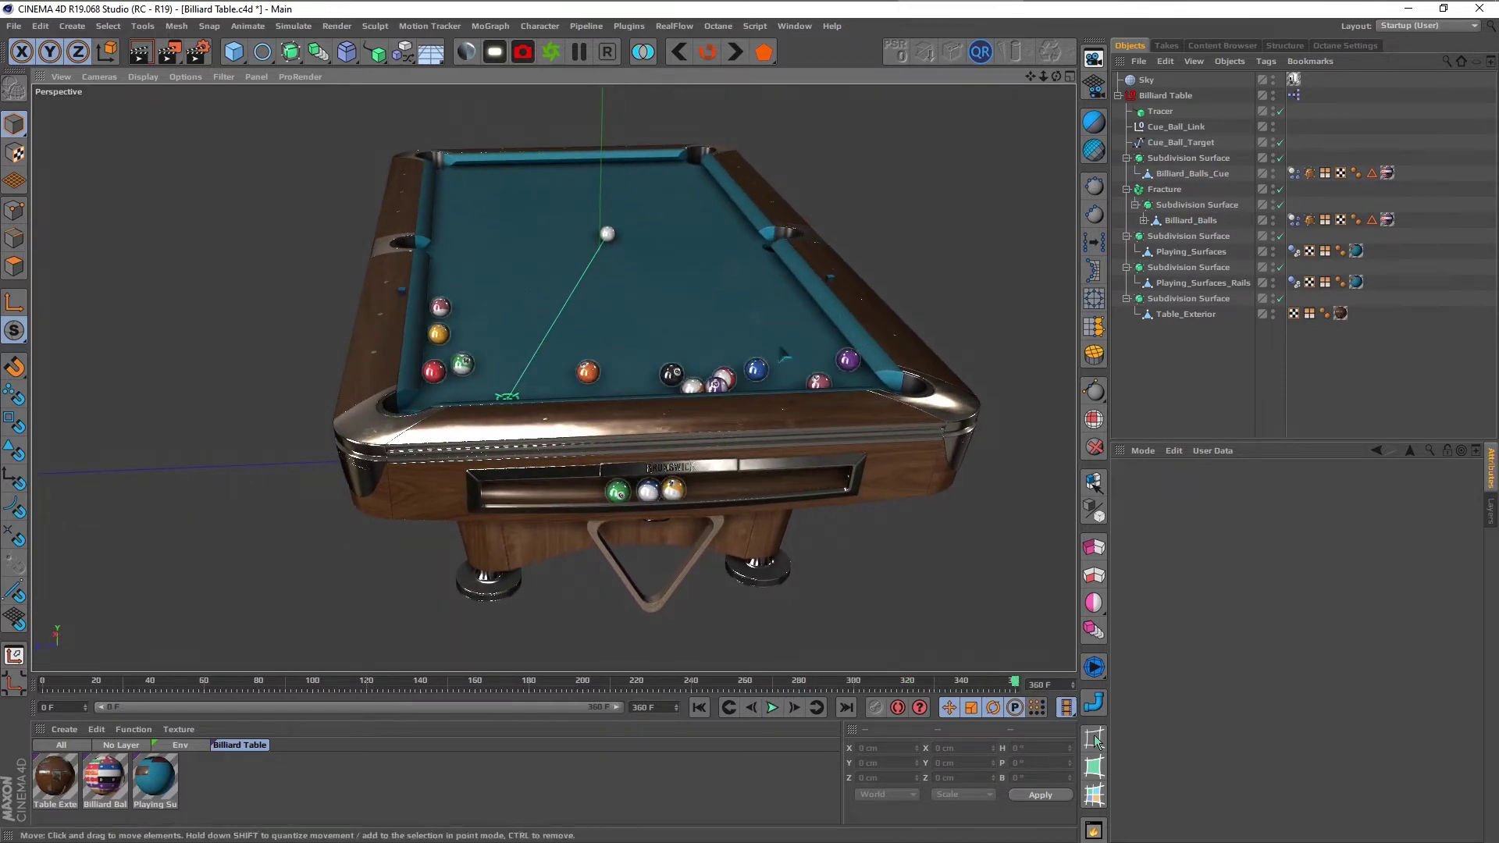
{"action": "left_click_drag", "start_coordinate": [624, 437], "coordinate": [695, 340], "text": "alt"}
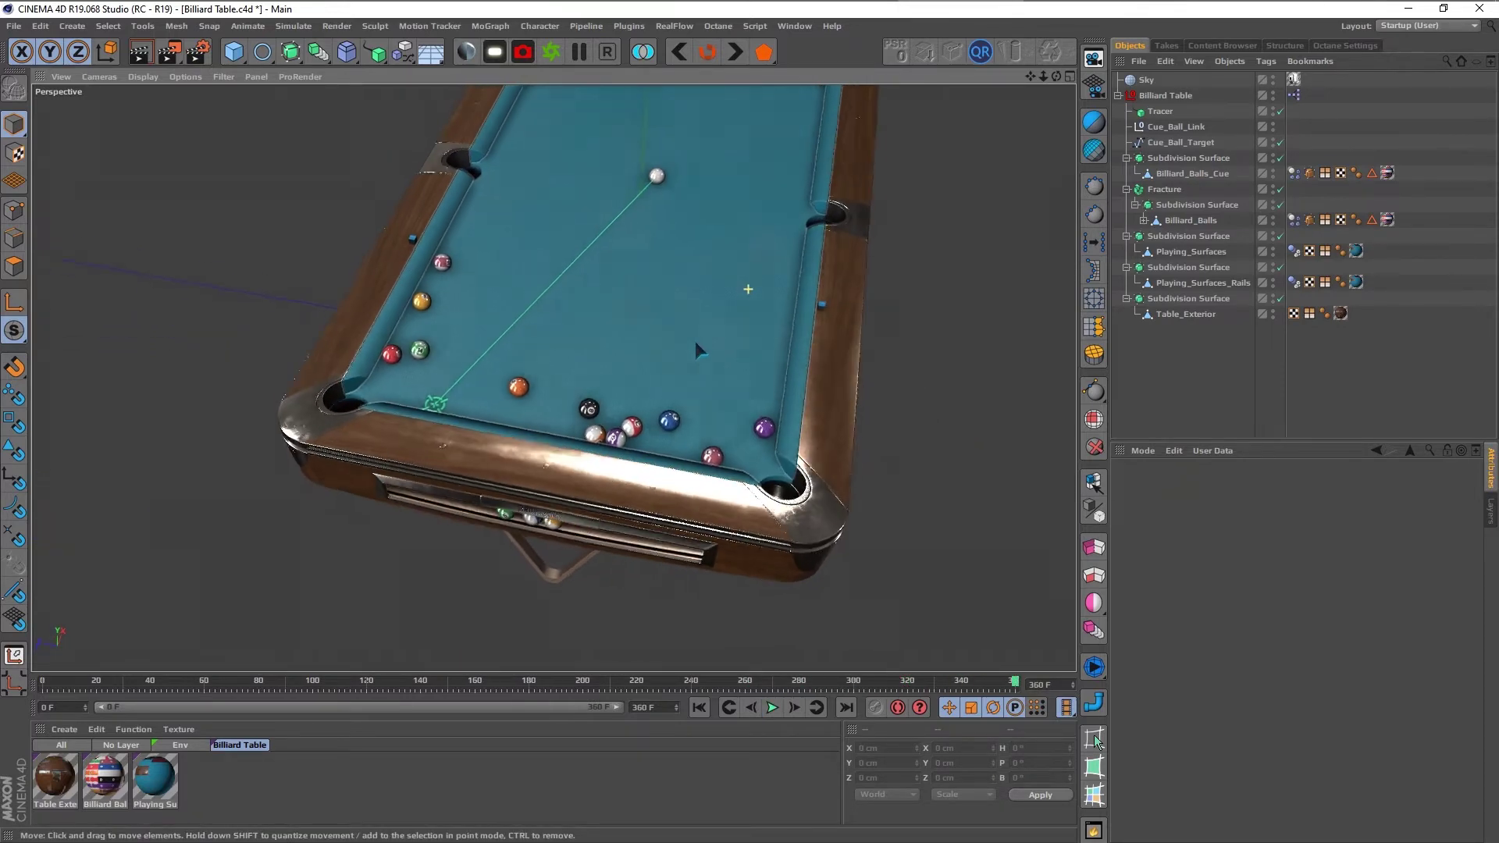
{"action": "left_click", "coordinate": [1294, 172]}
Step: Store the scattered ball layout as the initial state on both Dynamics Body tags and rewind
{"action": "left_click", "coordinate": [1294, 219], "text": "shift"}
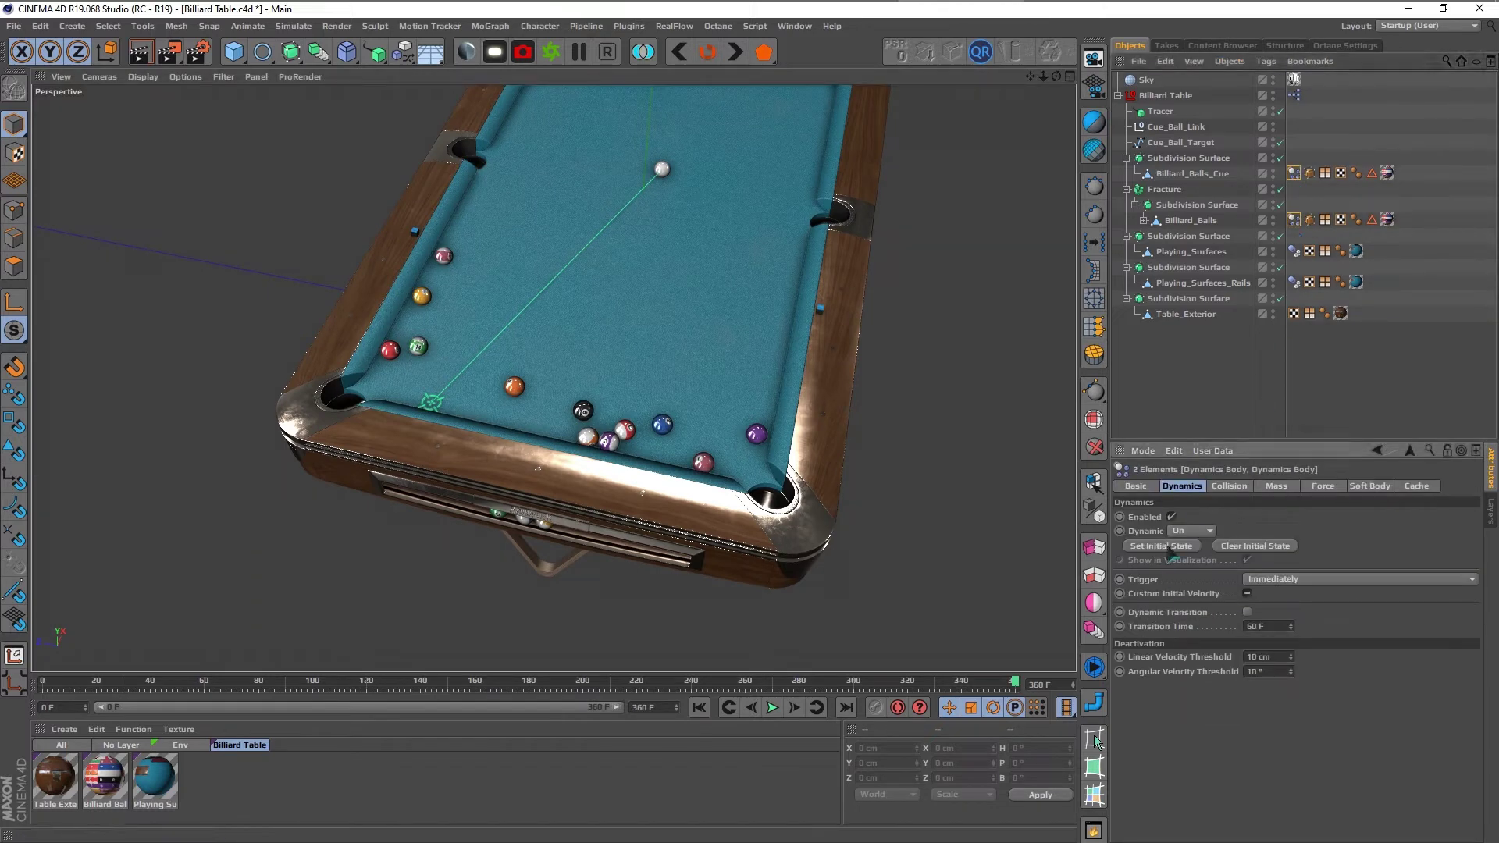
{"action": "left_click", "coordinate": [1160, 545]}
{"action": "scroll", "coordinate": [563, 292], "scroll_direction": "up", "scroll_amount": 2}
{"action": "key", "text": "shift+f"}
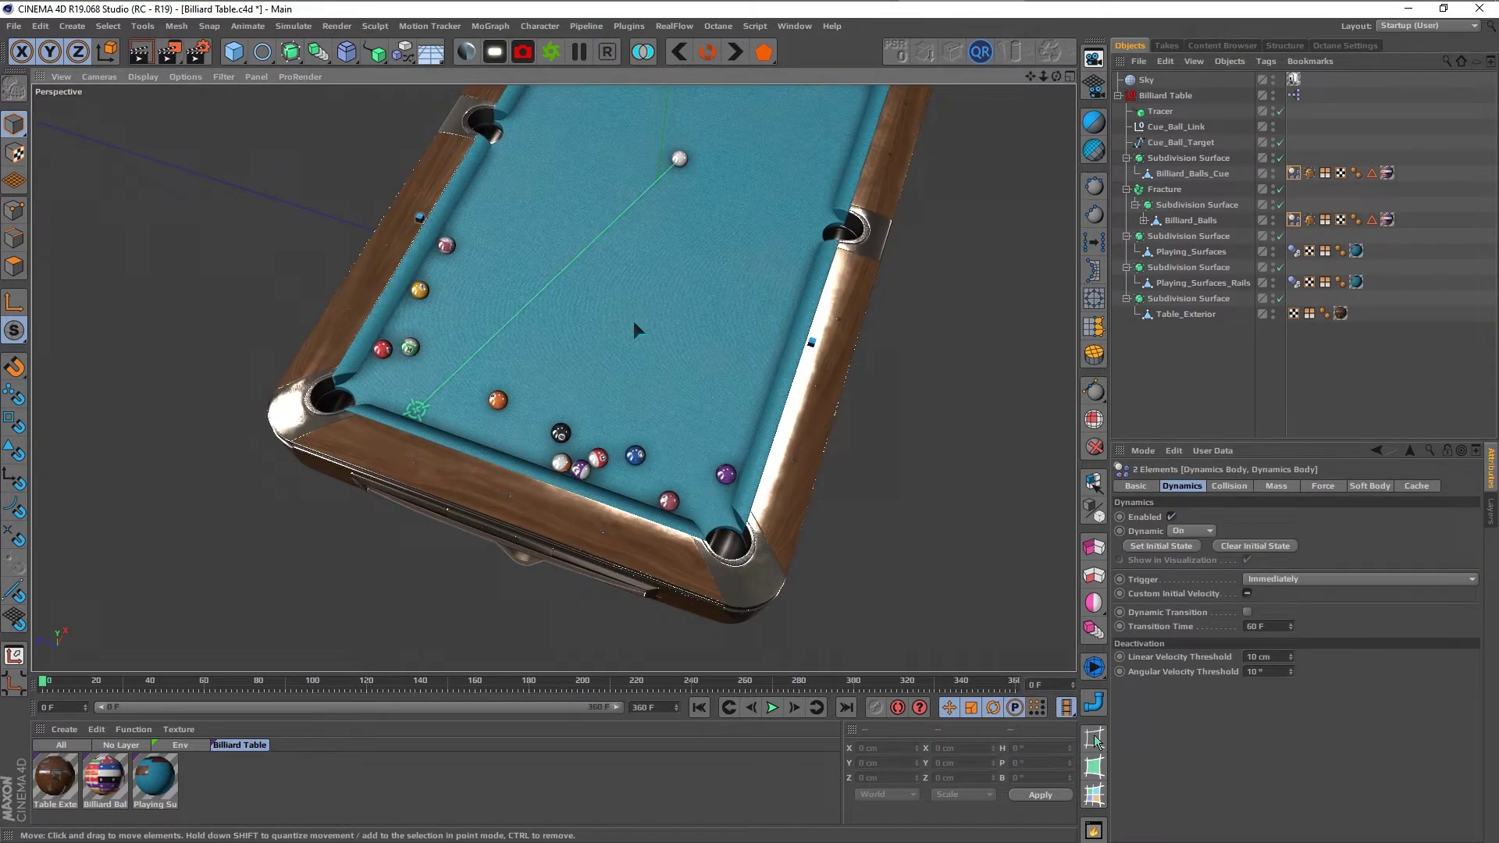
{"action": "scroll", "coordinate": [637, 351], "scroll_direction": "up", "scroll_amount": 3}
{"action": "mouse_move", "coordinate": [640, 455]}
{"action": "left_mouse_down", "text": "alt"}
{"action": "mouse_move", "coordinate": [642, 421]}
{"action": "mouse_move", "coordinate": [471, 423]}
{"action": "mouse_move", "coordinate": [617, 427]}
{"action": "left_mouse_up", "text": "alt"}
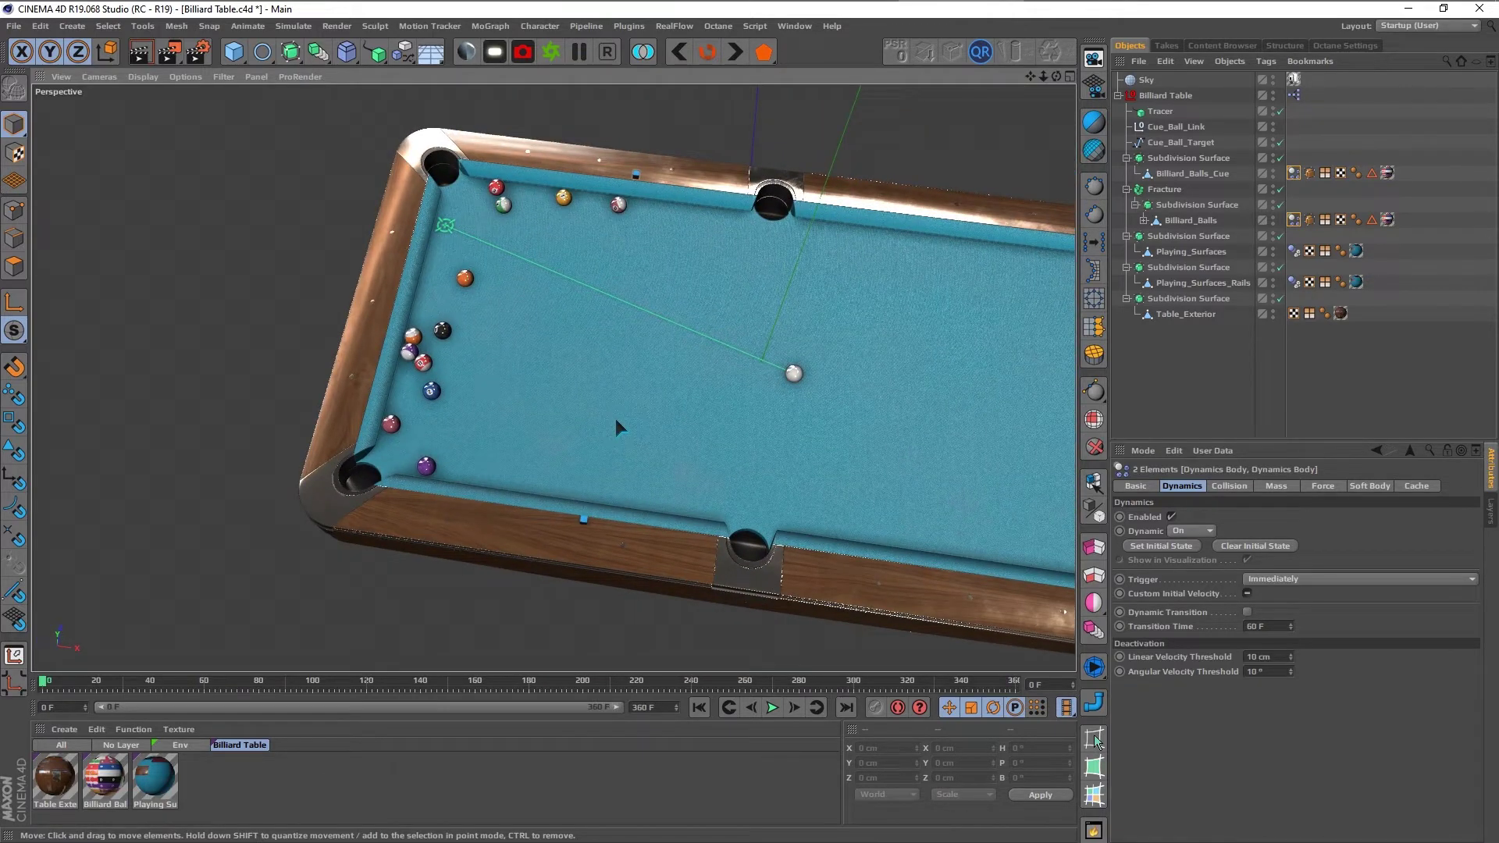
Step: Move Cue_Ball_Target beside the purple ball near the bottom-left pocket
{"action": "left_click", "coordinate": [1181, 142]}
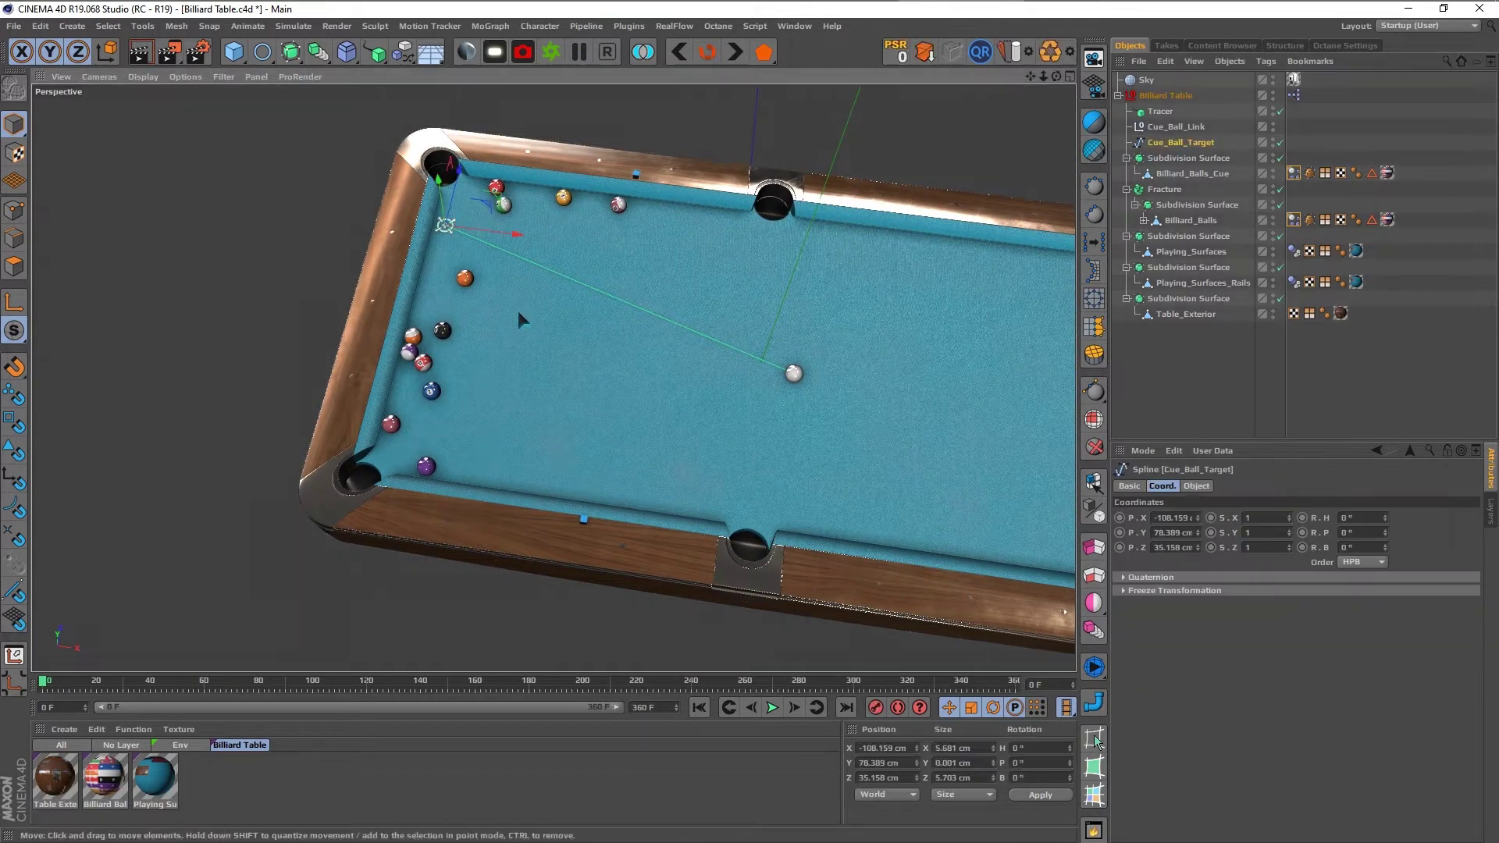
{"action": "key", "text": "e"}
{"action": "left_click_drag", "start_coordinate": [504, 205], "coordinate": [511, 437]}
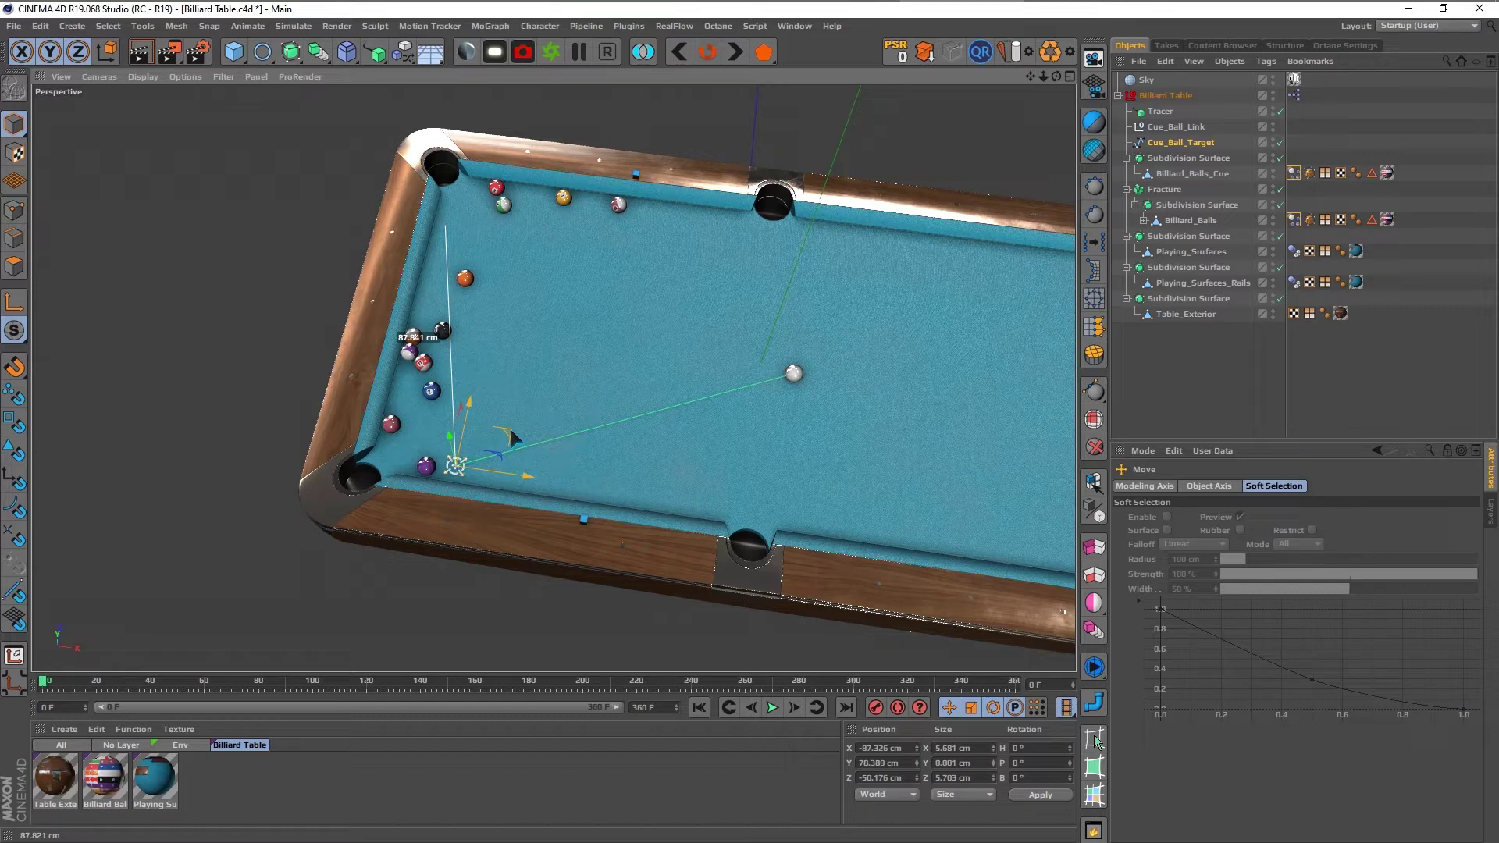
{"action": "left_click_drag", "start_coordinate": [511, 438], "coordinate": [511, 437]}
{"action": "left_click", "coordinate": [1186, 375]}
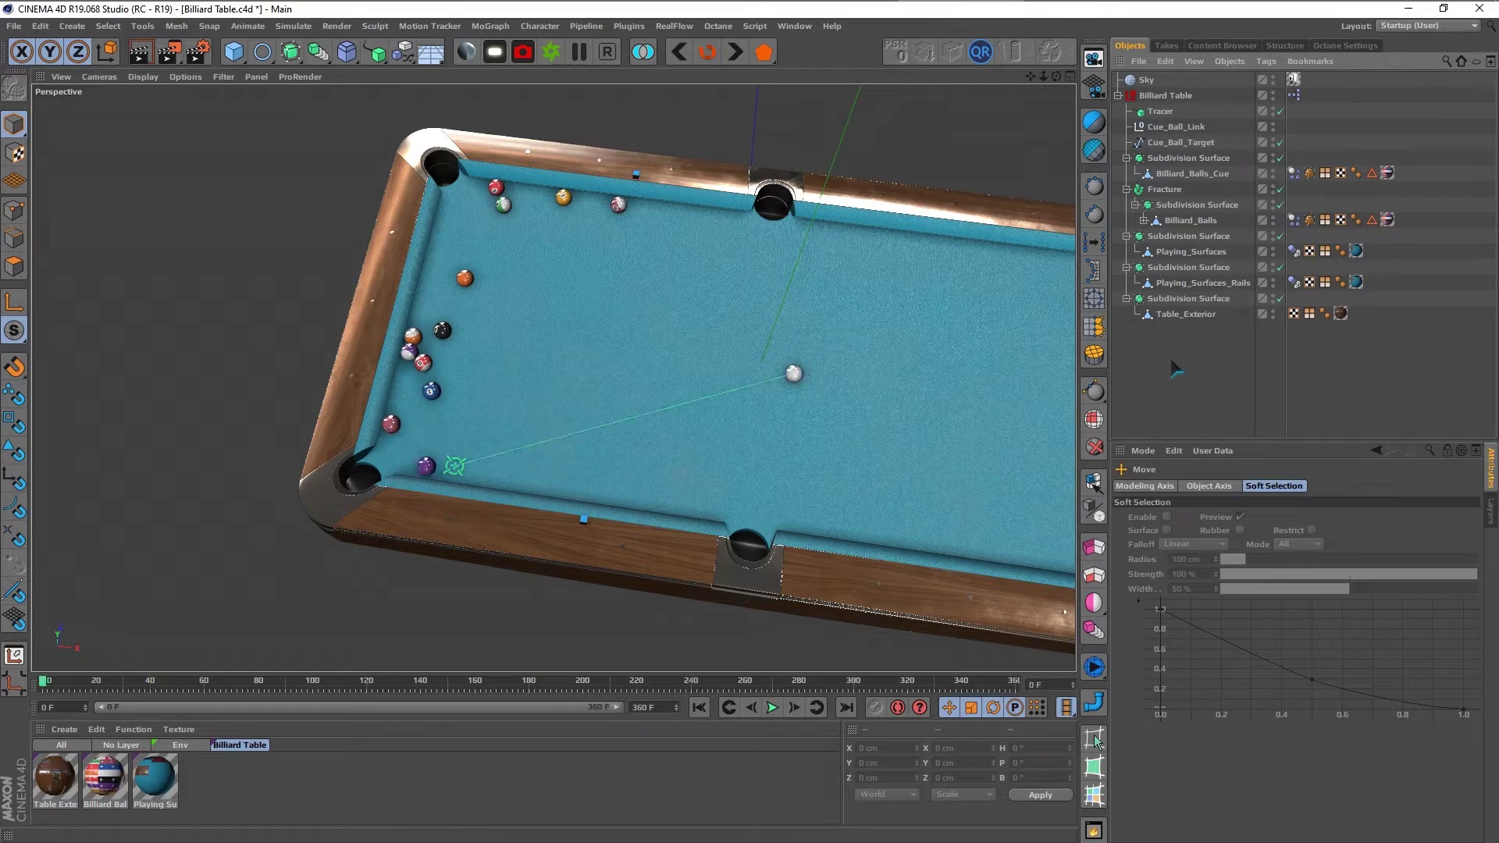
{"action": "left_click", "coordinate": [1180, 142]}
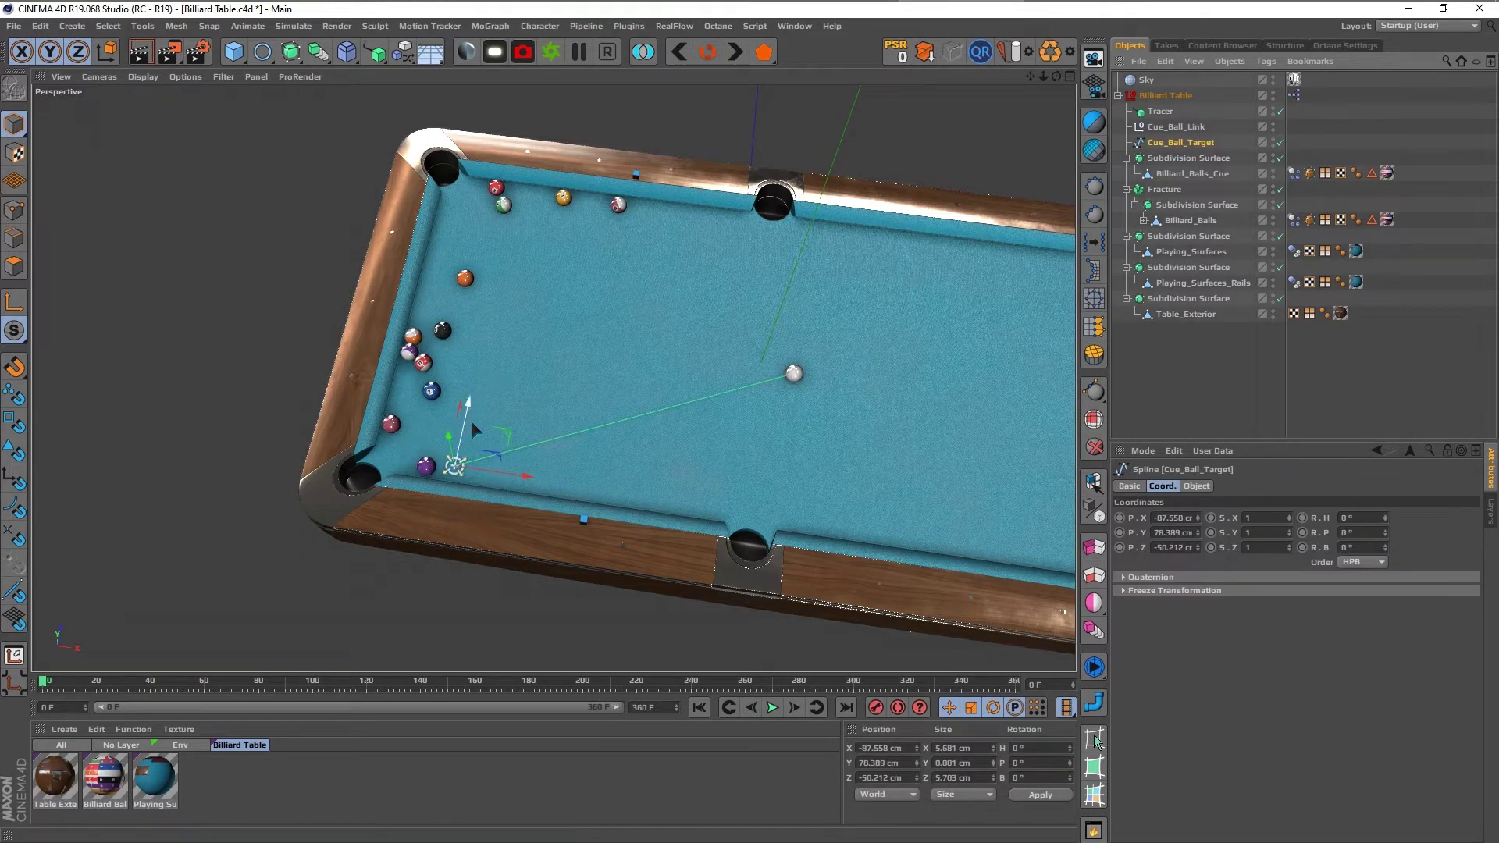
{"action": "left_click", "coordinate": [1200, 404]}
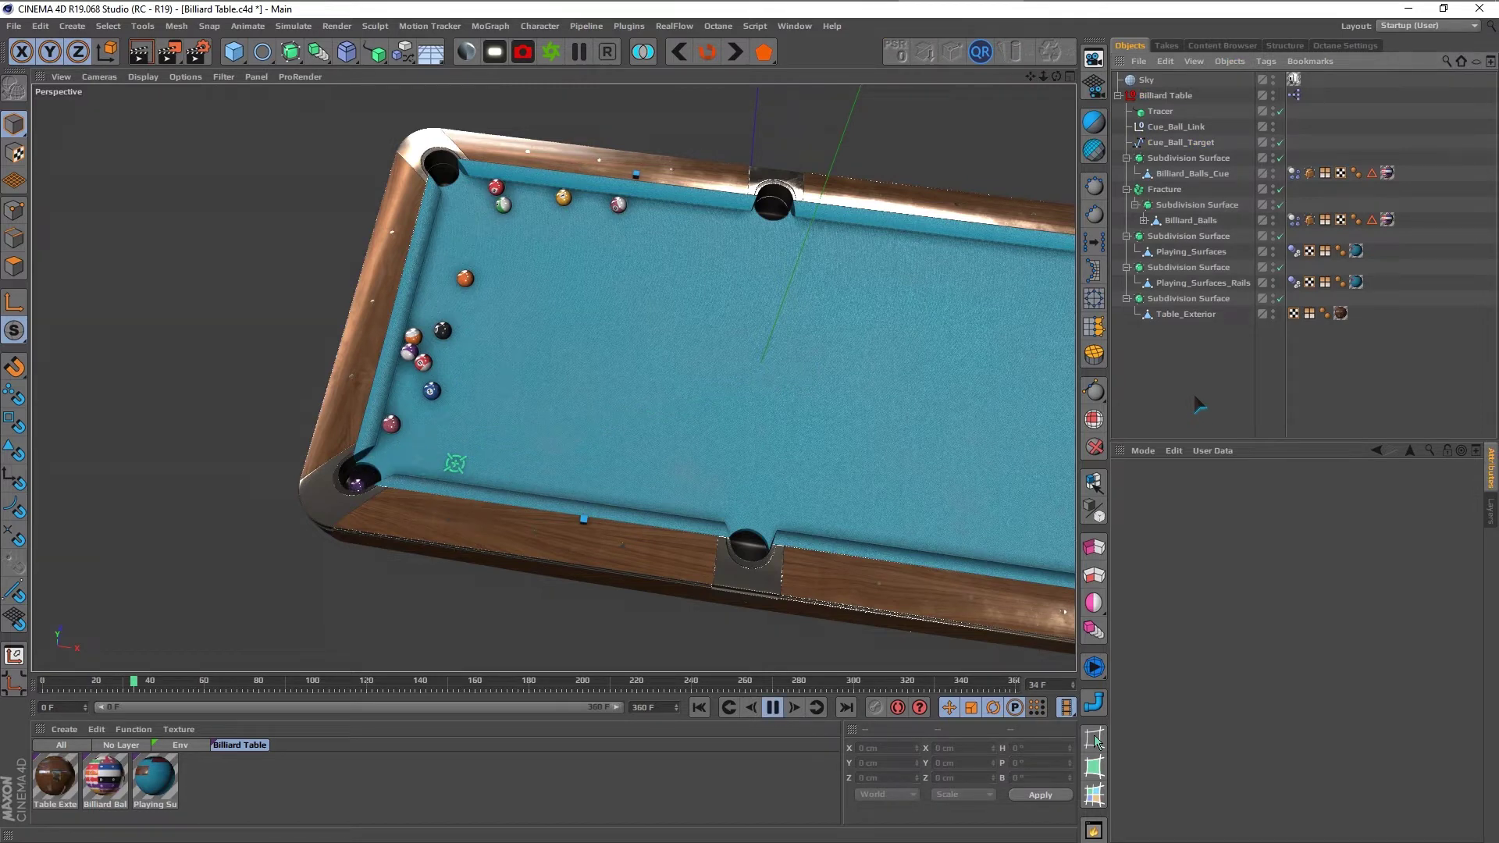
Step: Set Billiard Table Power to 36% and watch the softer shot, then stop playback
{"action": "left_click", "coordinate": [1185, 142]}
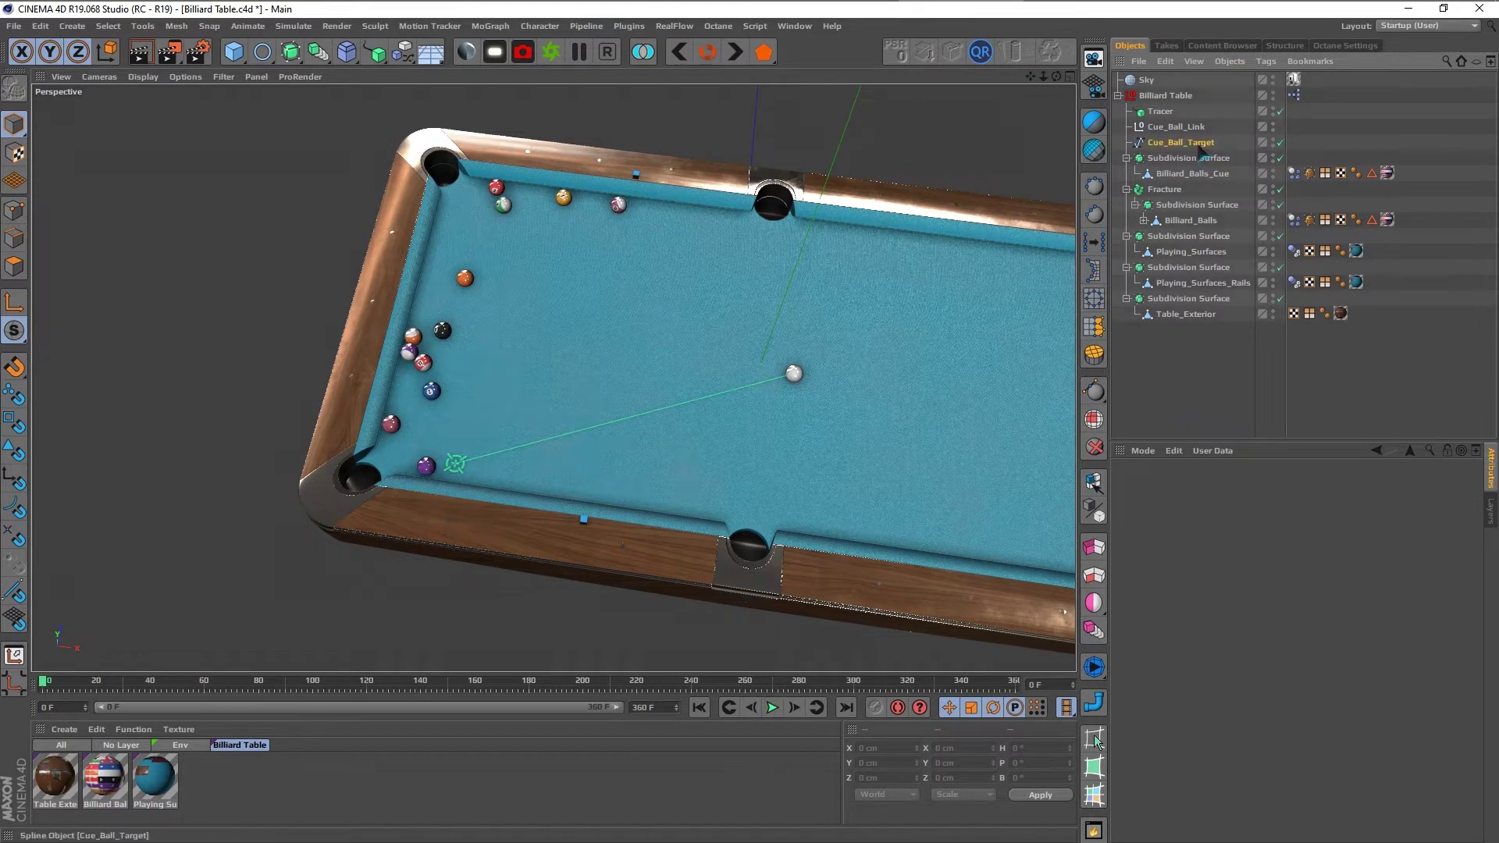
{"action": "left_click", "coordinate": [1175, 95]}
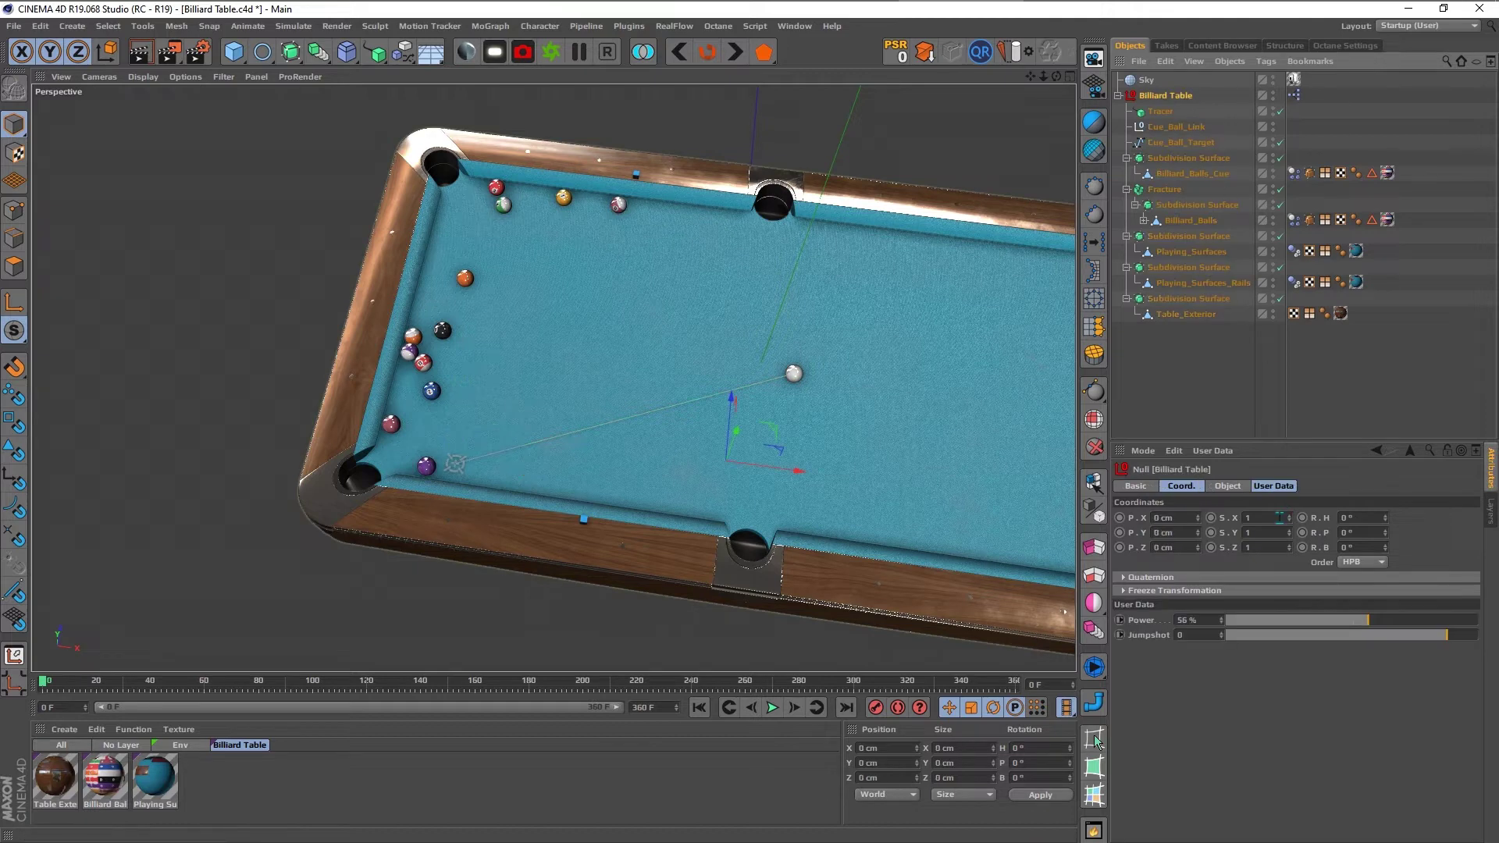
{"action": "left_click", "coordinate": [1319, 623]}
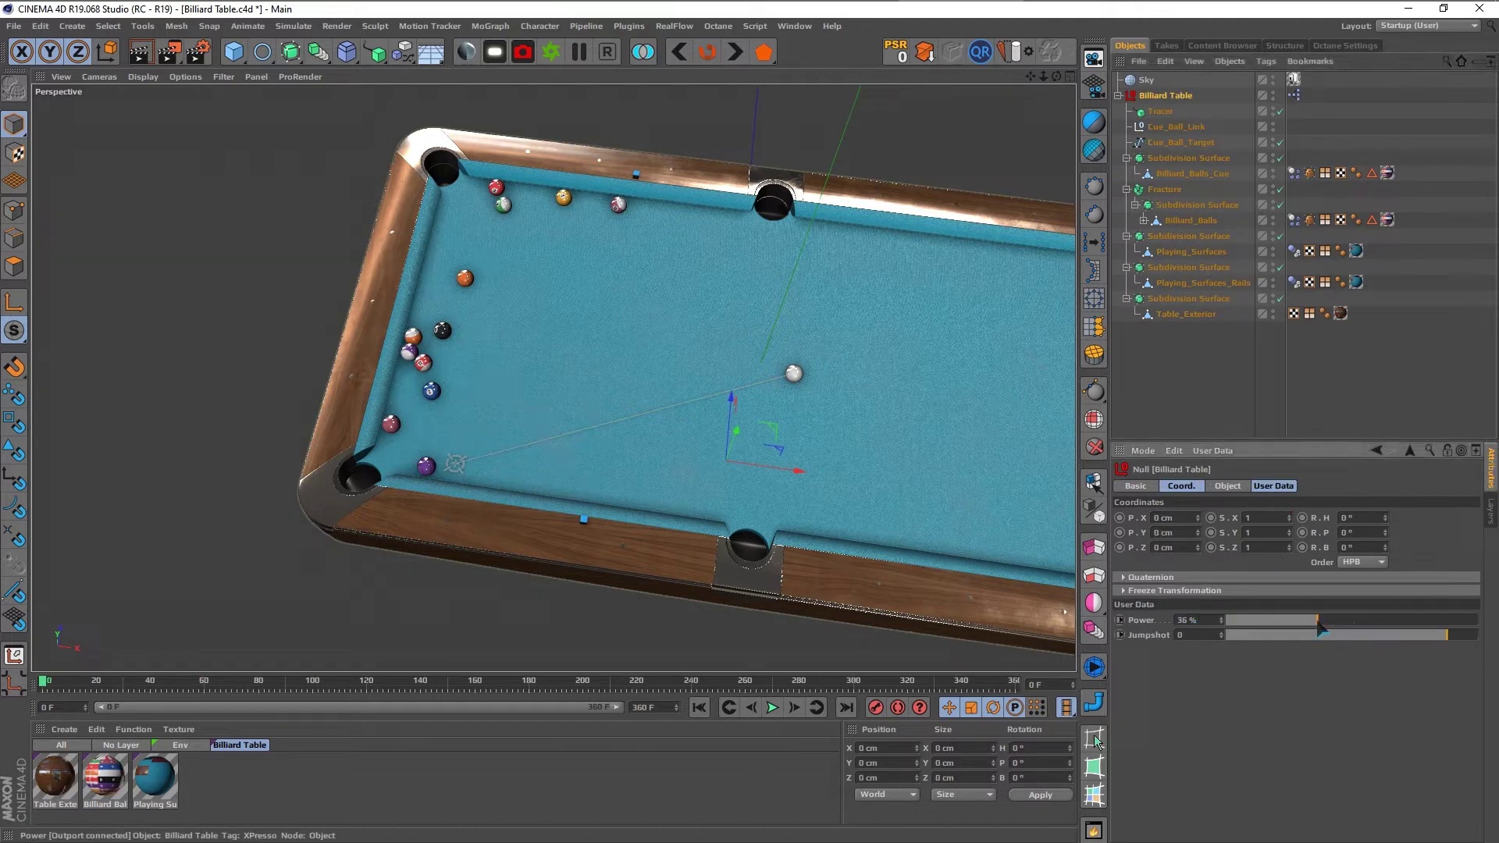
{"action": "left_click", "coordinate": [1188, 382]}
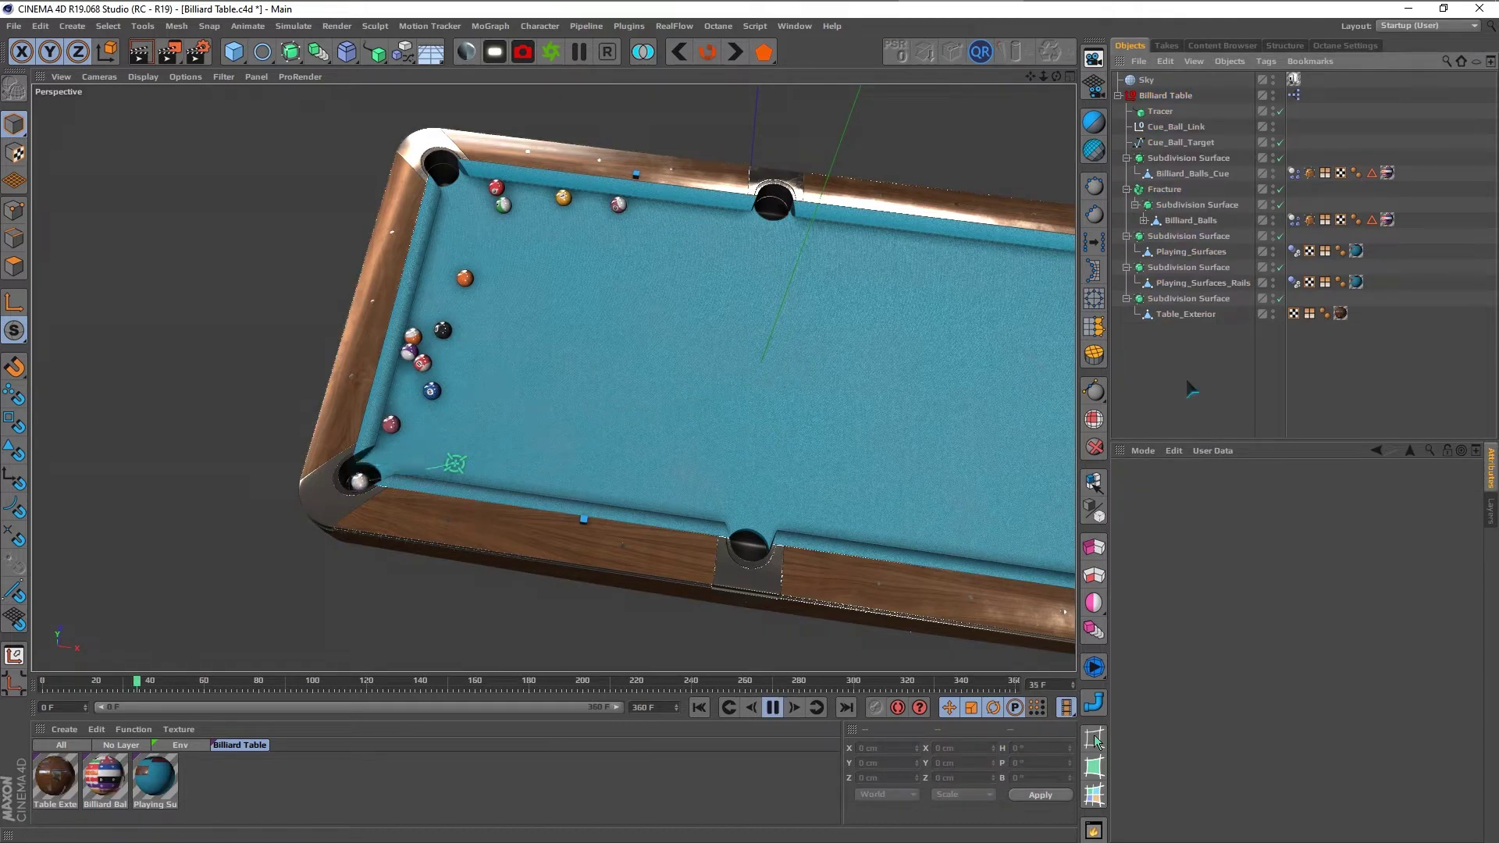
{"action": "left_click", "coordinate": [455, 464]}
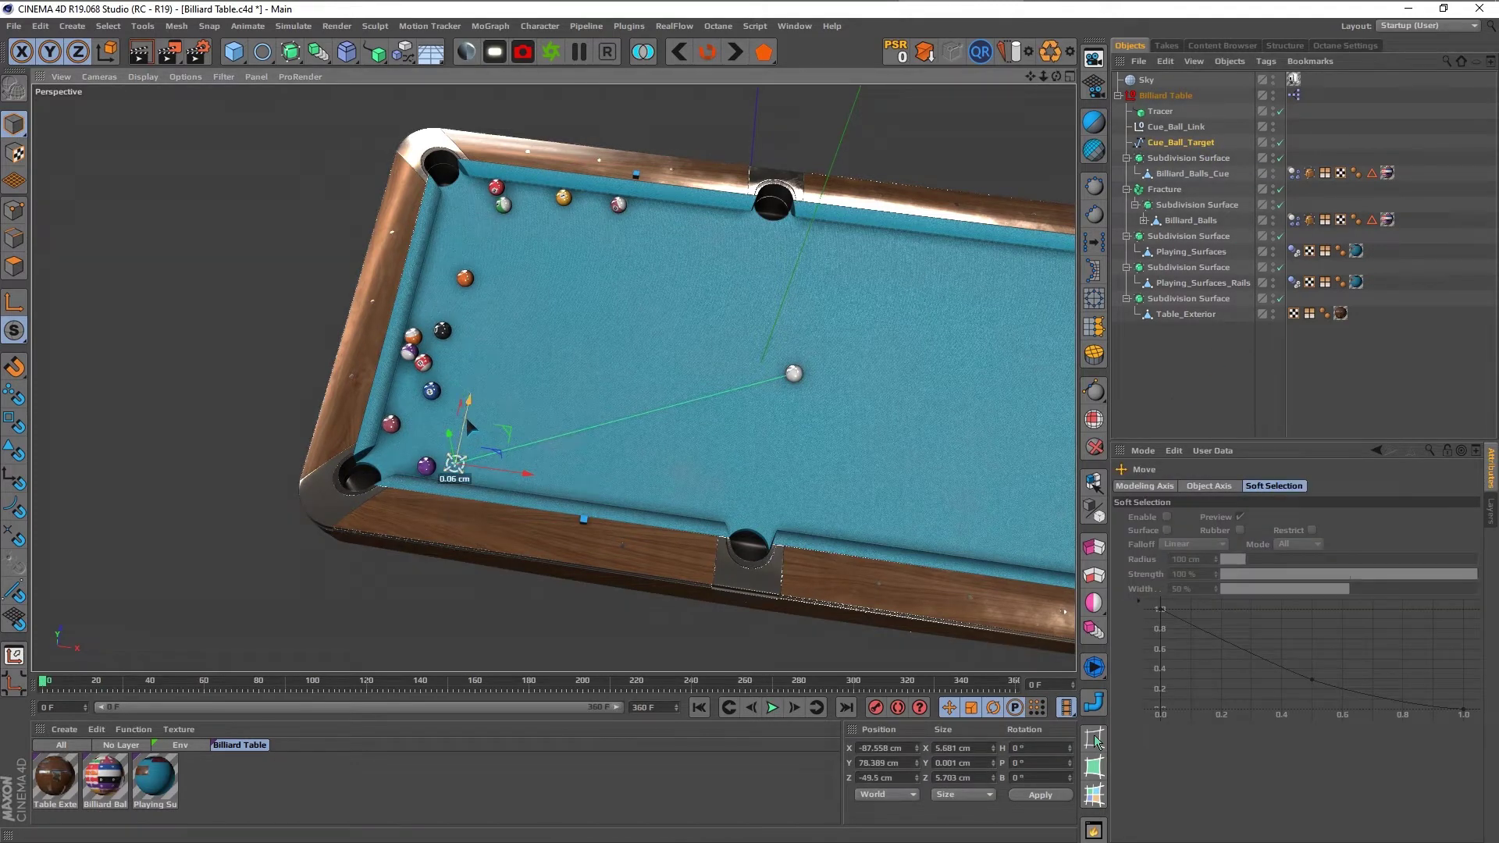
{"action": "left_click", "coordinate": [1216, 402]}
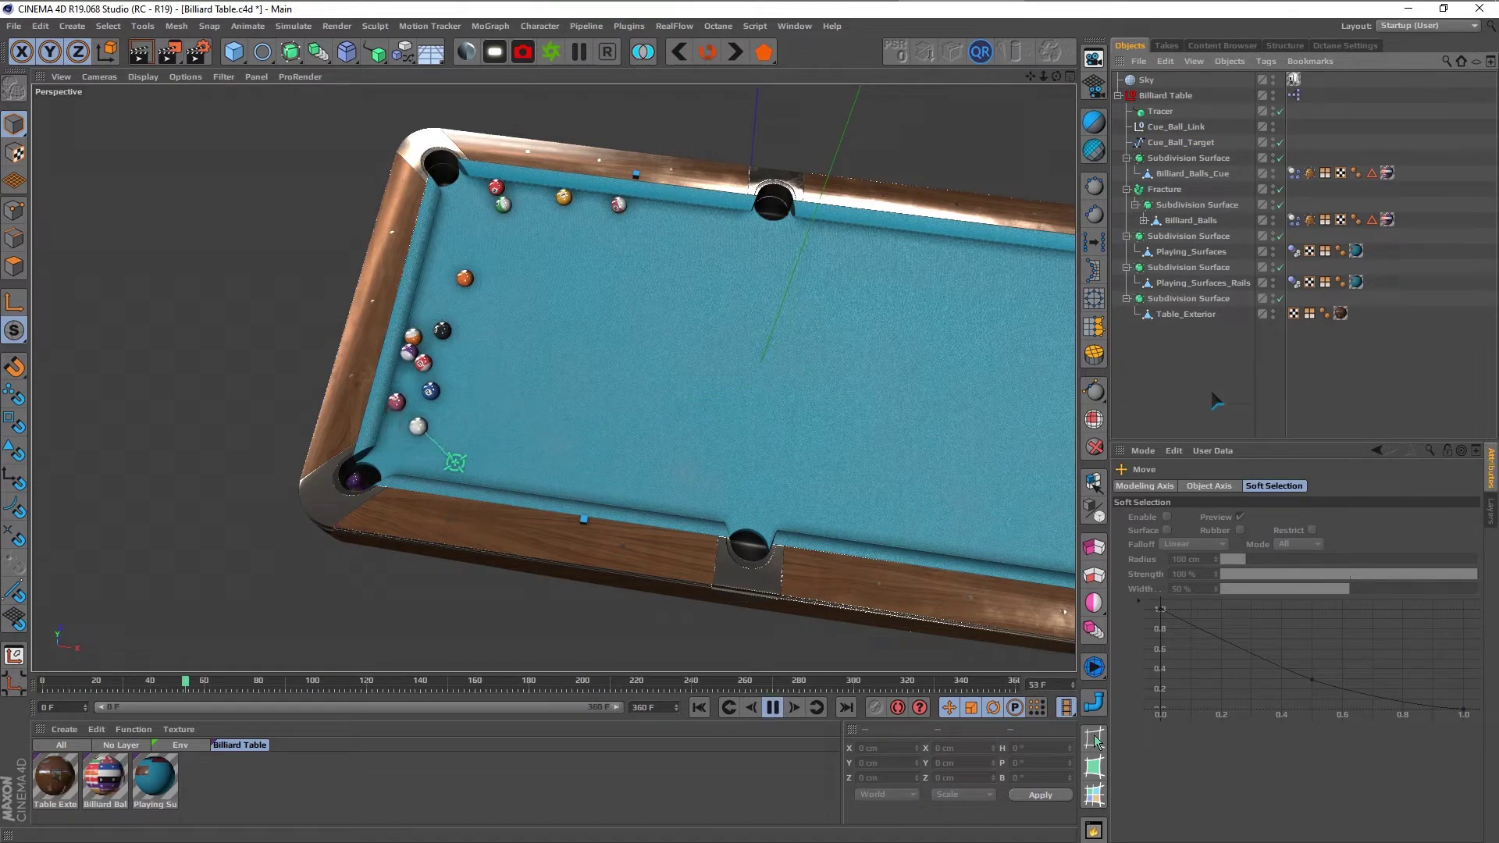
{"action": "left_click_drag", "start_coordinate": [564, 293], "coordinate": [686, 295], "text": "alt"}
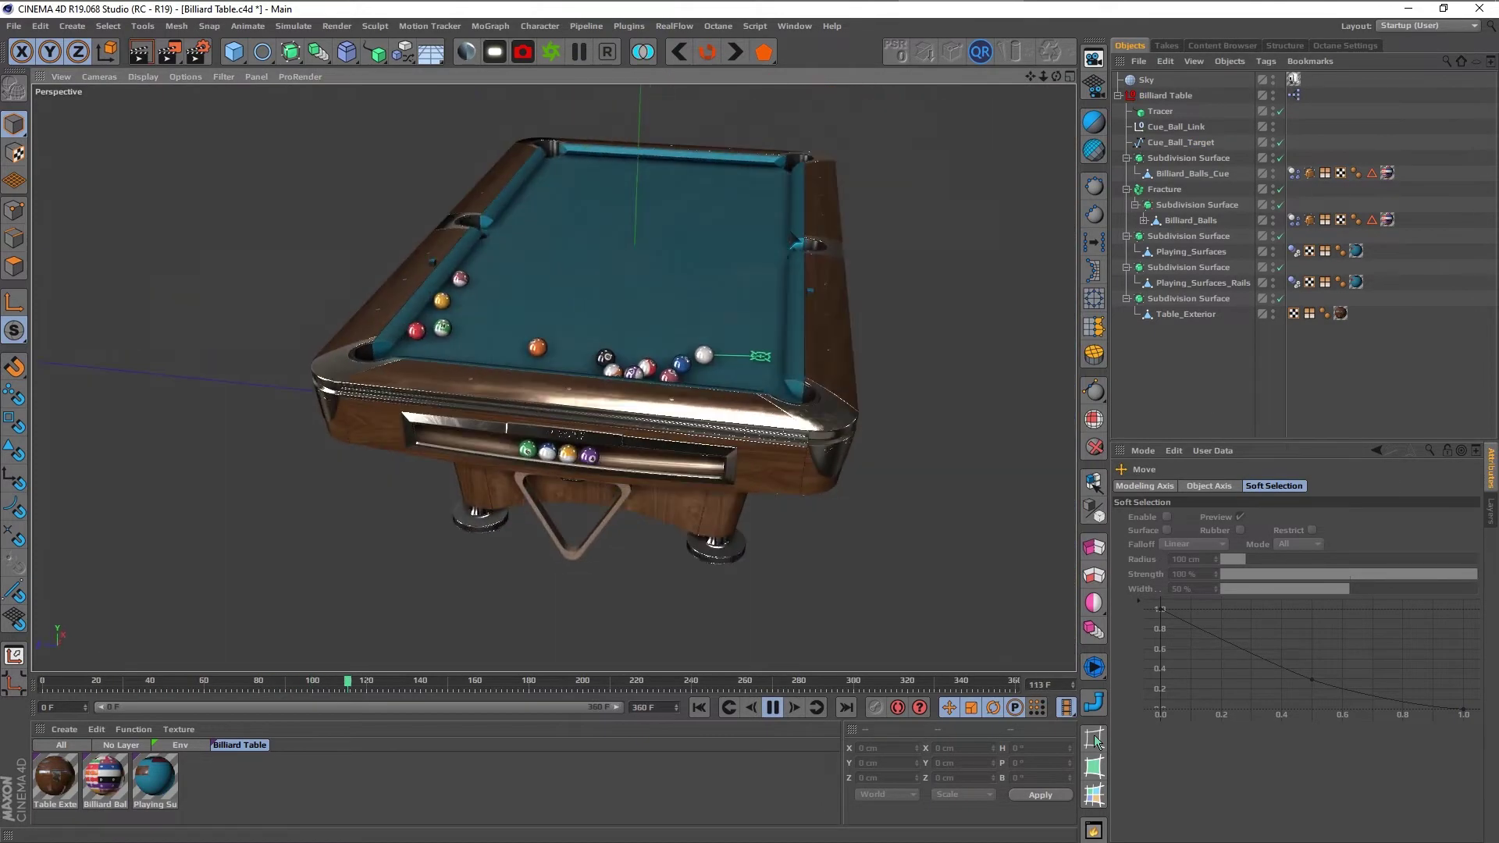
{"action": "scroll", "coordinate": [681, 366], "scroll_direction": "up", "scroll_amount": 3}
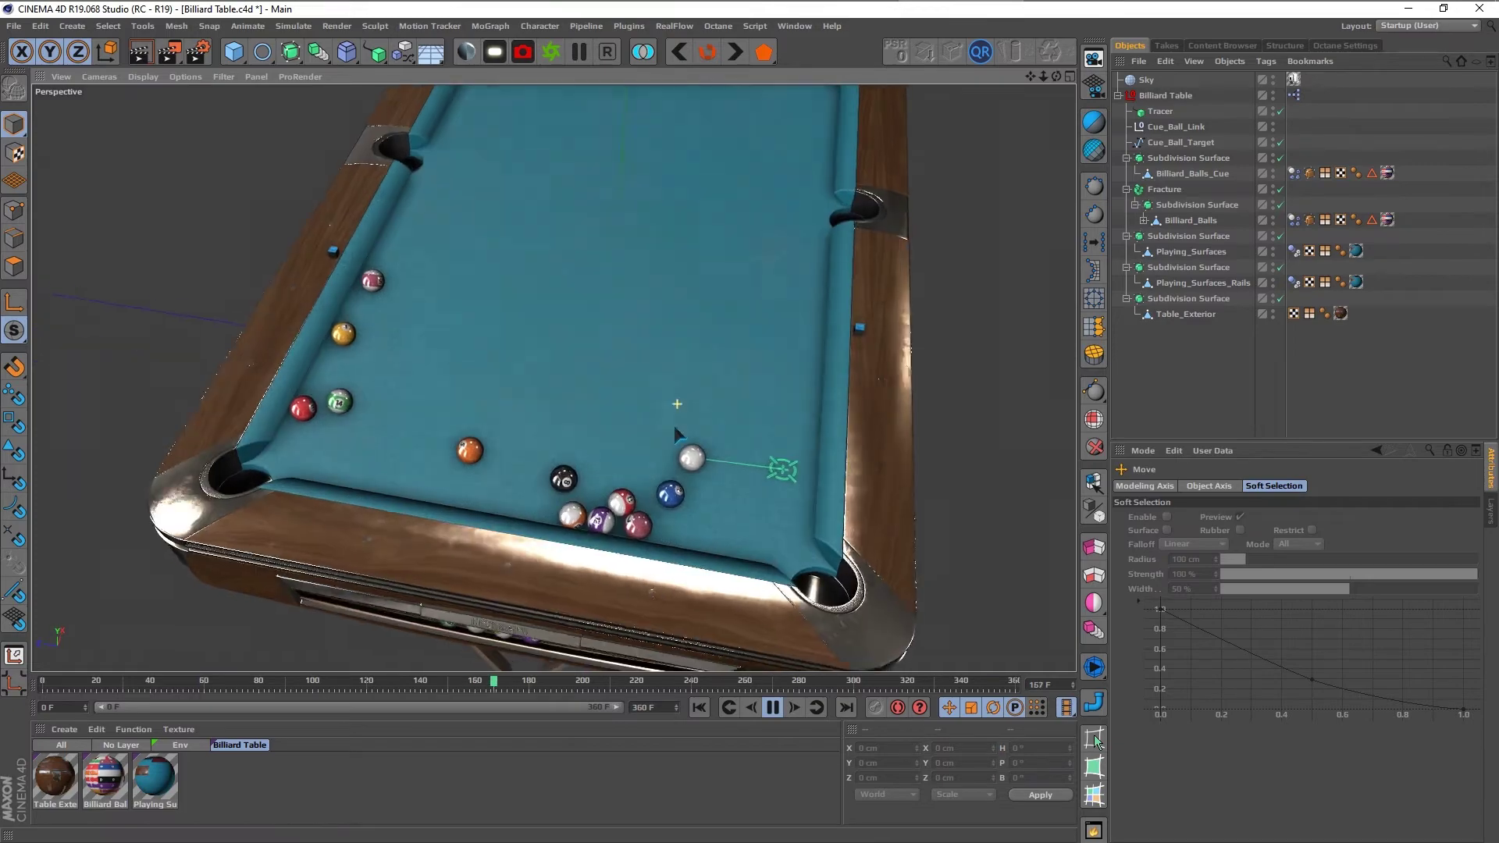
{"action": "left_click_drag", "start_coordinate": [673, 425], "coordinate": [659, 353], "text": "alt"}
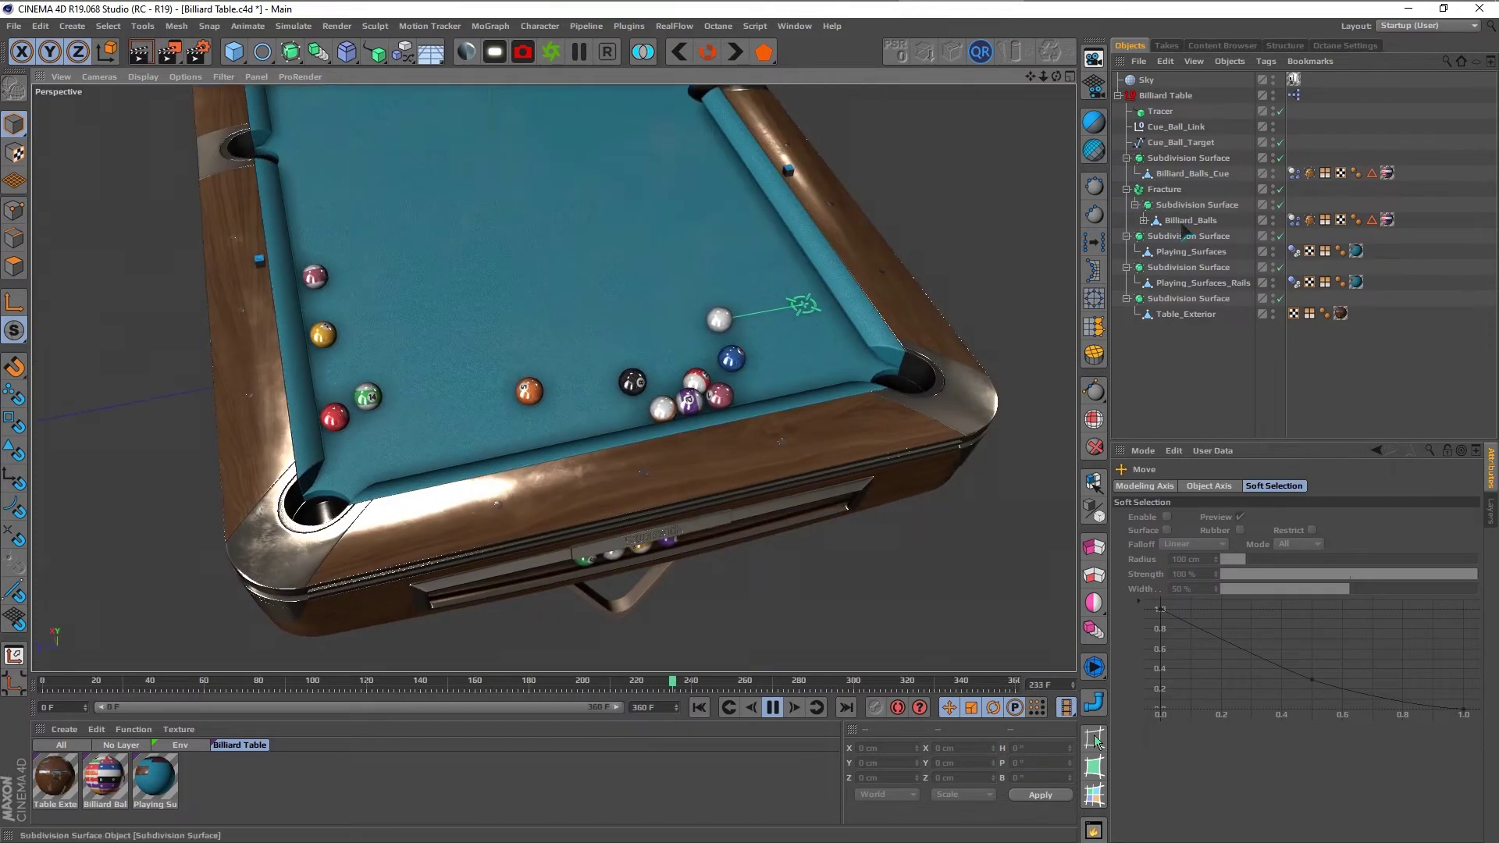
{"action": "key", "text": "F8"}
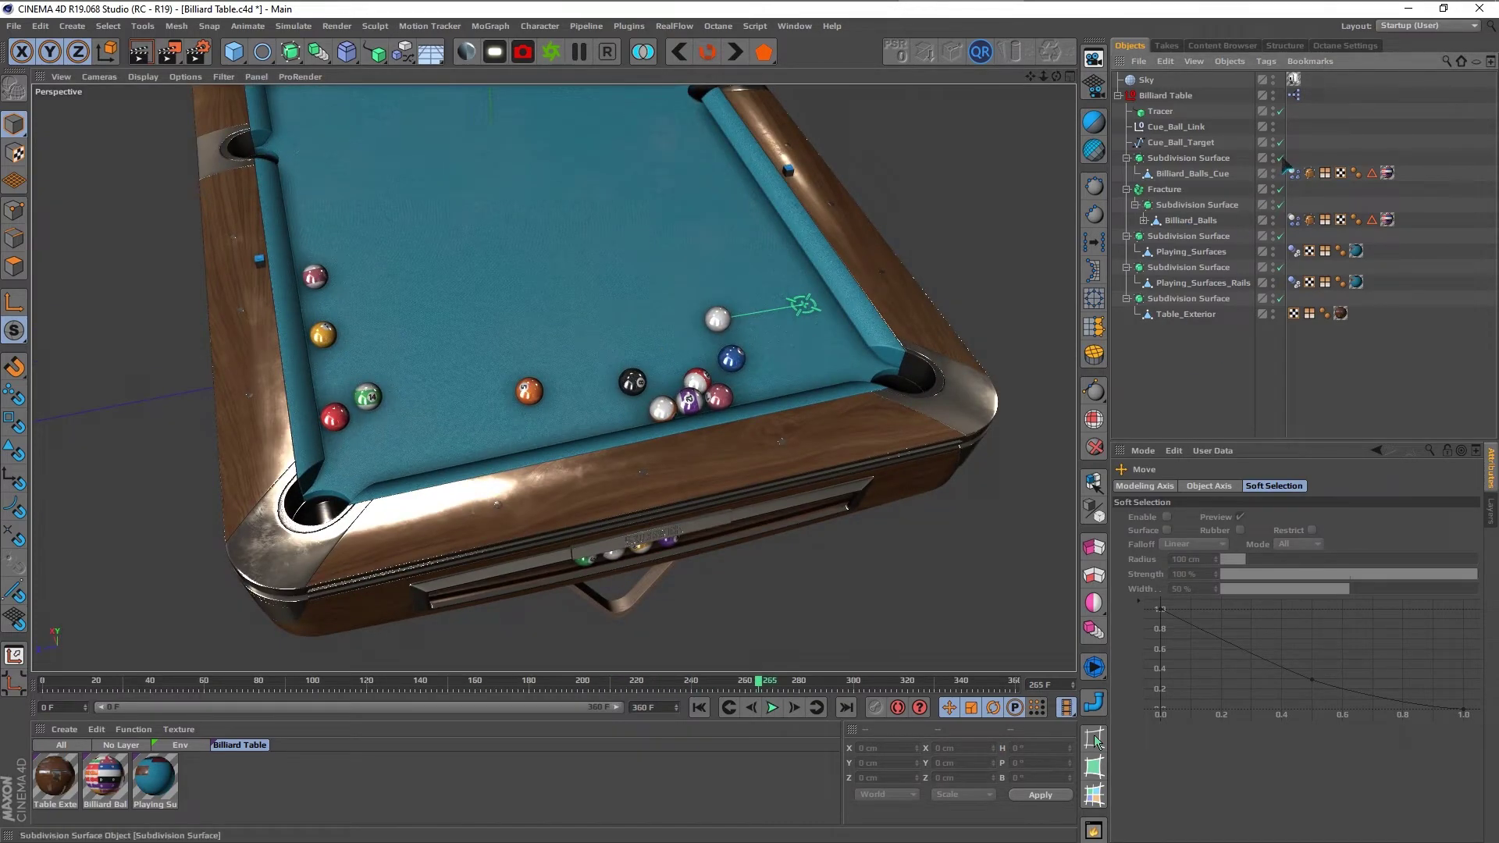
Step: Save the ball layout as initial state, aim beside the orange ball, and test the shot
{"action": "left_click", "coordinate": [1294, 173]}
{"action": "left_click", "coordinate": [1294, 219], "text": "shift"}
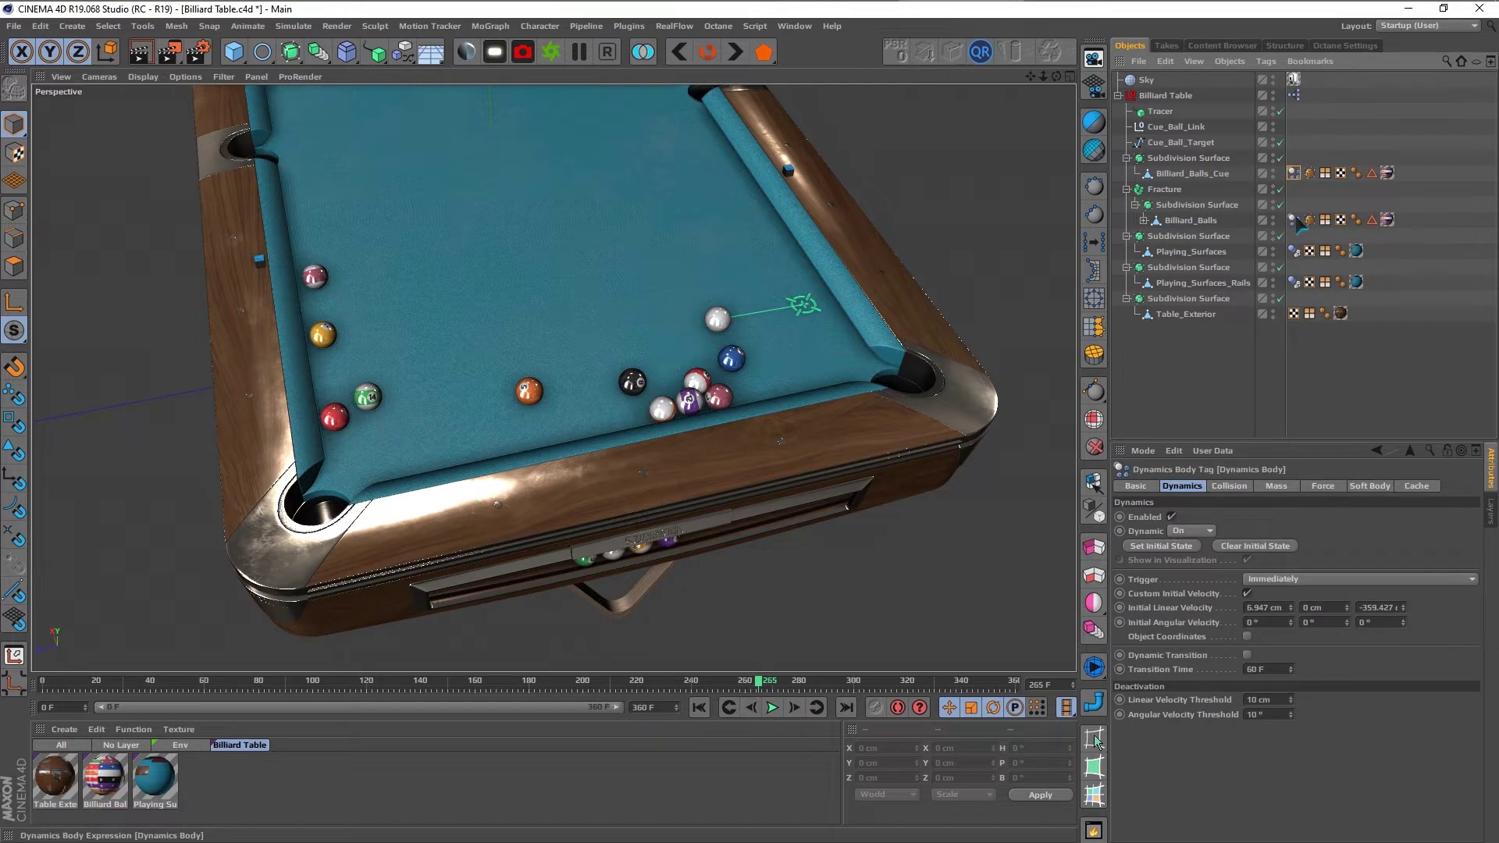
{"action": "left_click", "coordinate": [1167, 550]}
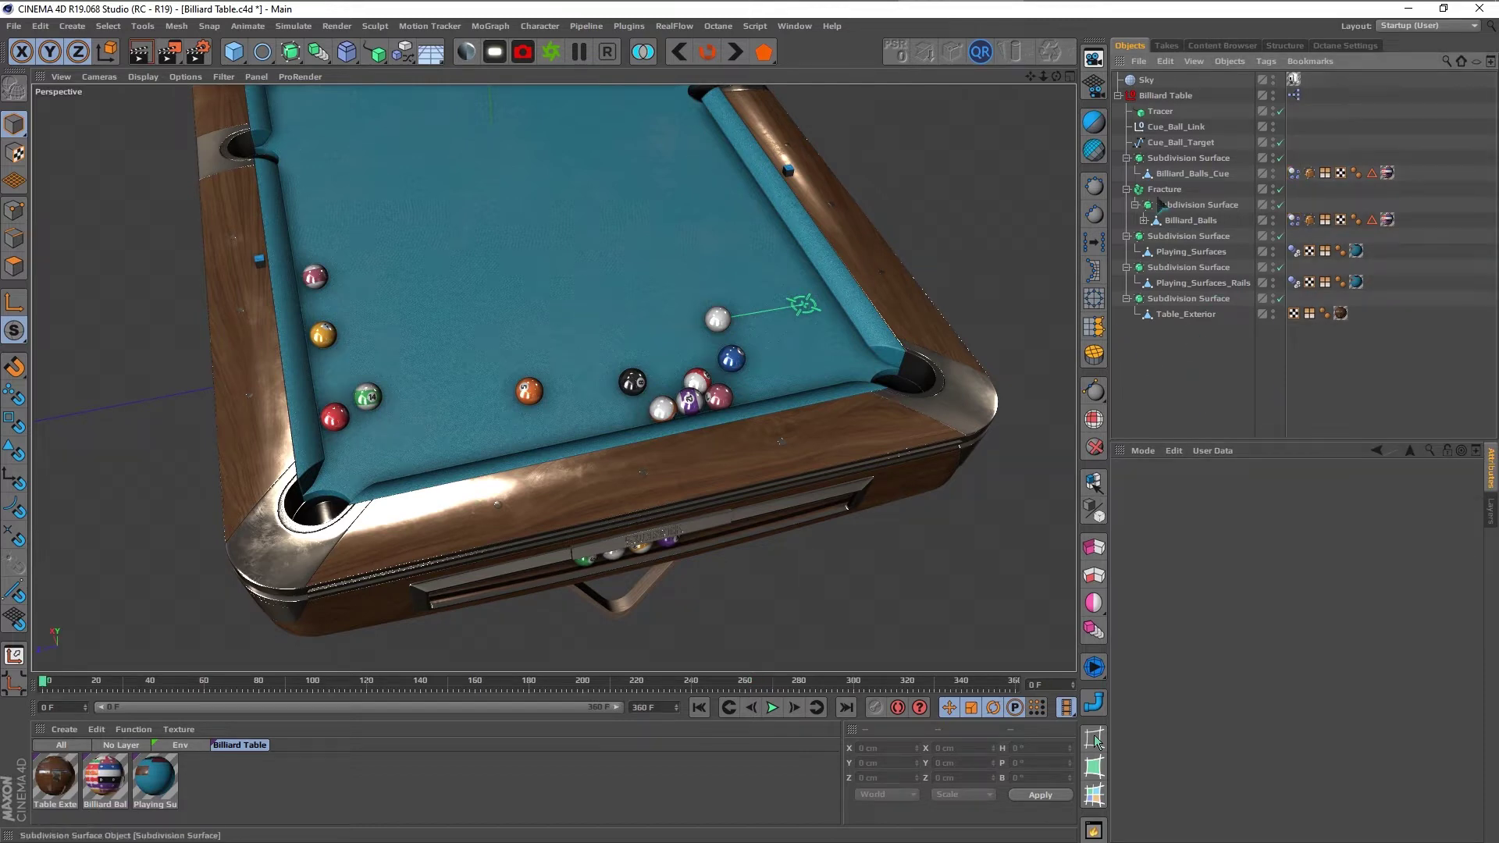
{"action": "left_click", "coordinate": [1185, 145]}
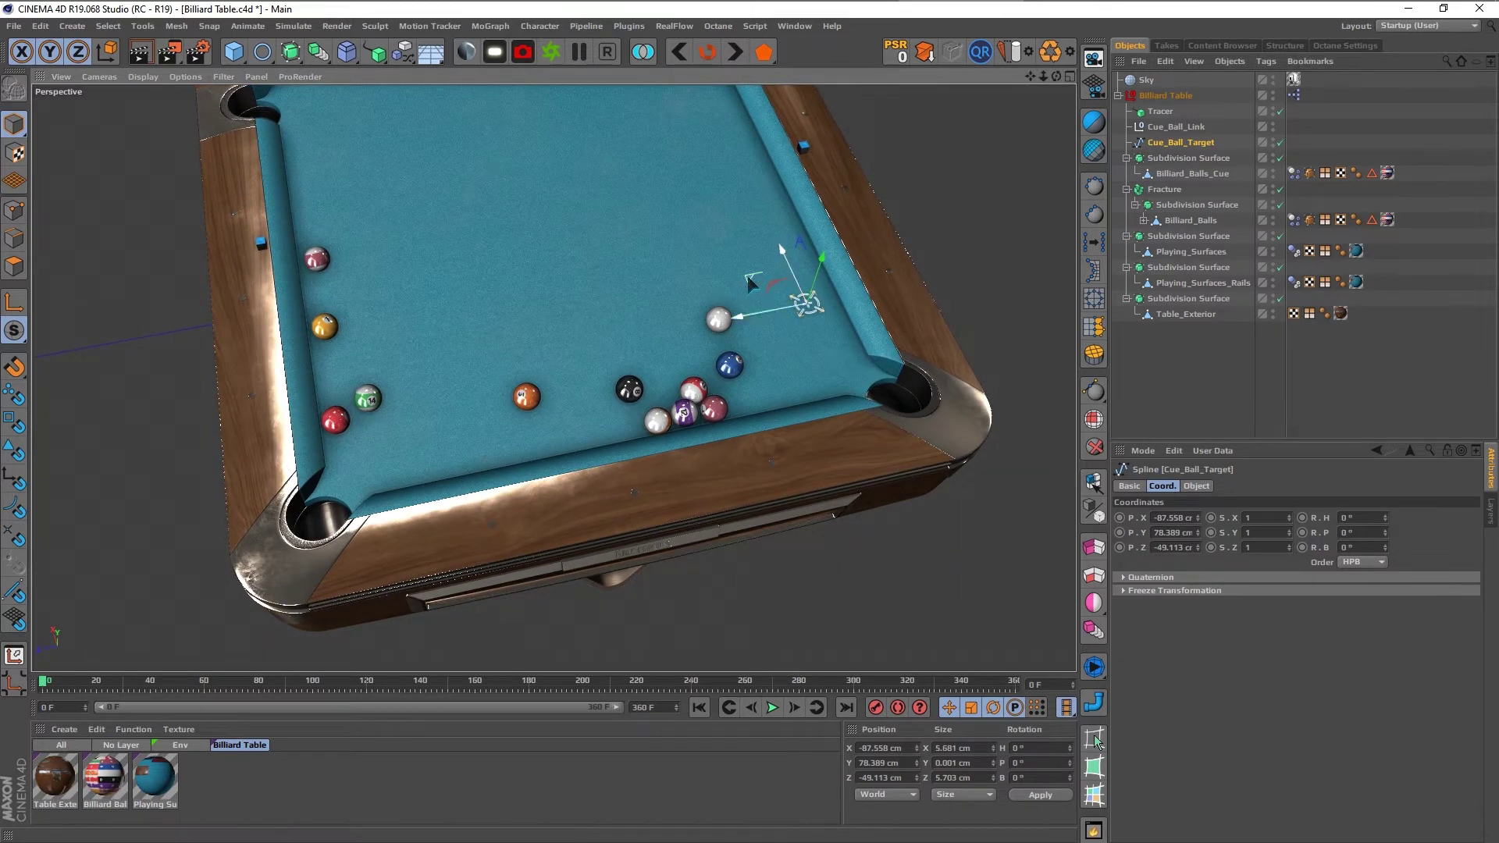
{"action": "left_click_drag", "start_coordinate": [751, 284], "coordinate": [497, 361]}
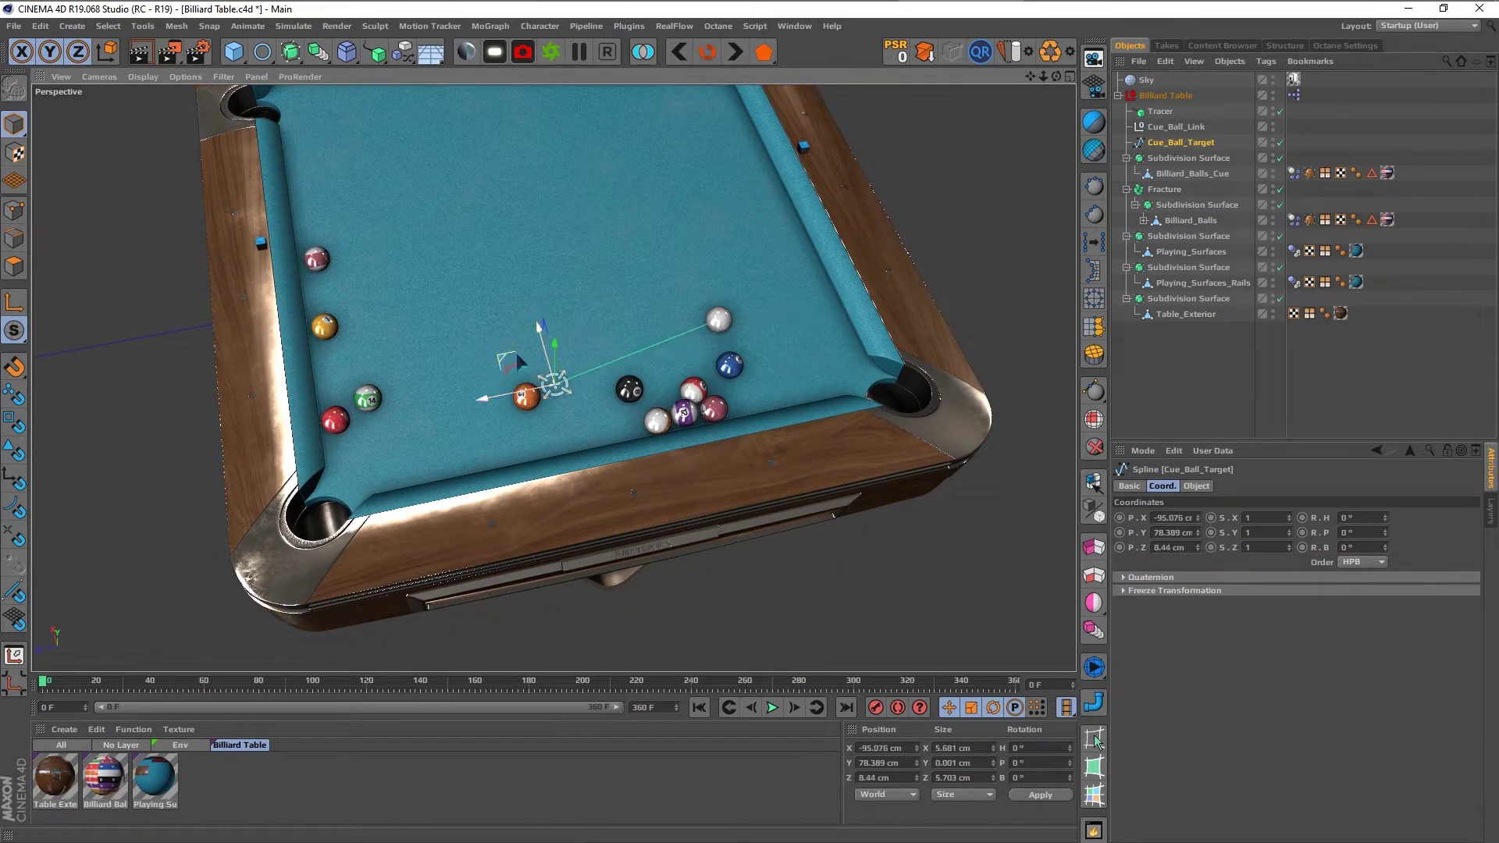
{"action": "left_click", "coordinate": [1192, 364]}
{"action": "key", "text": "F8"}
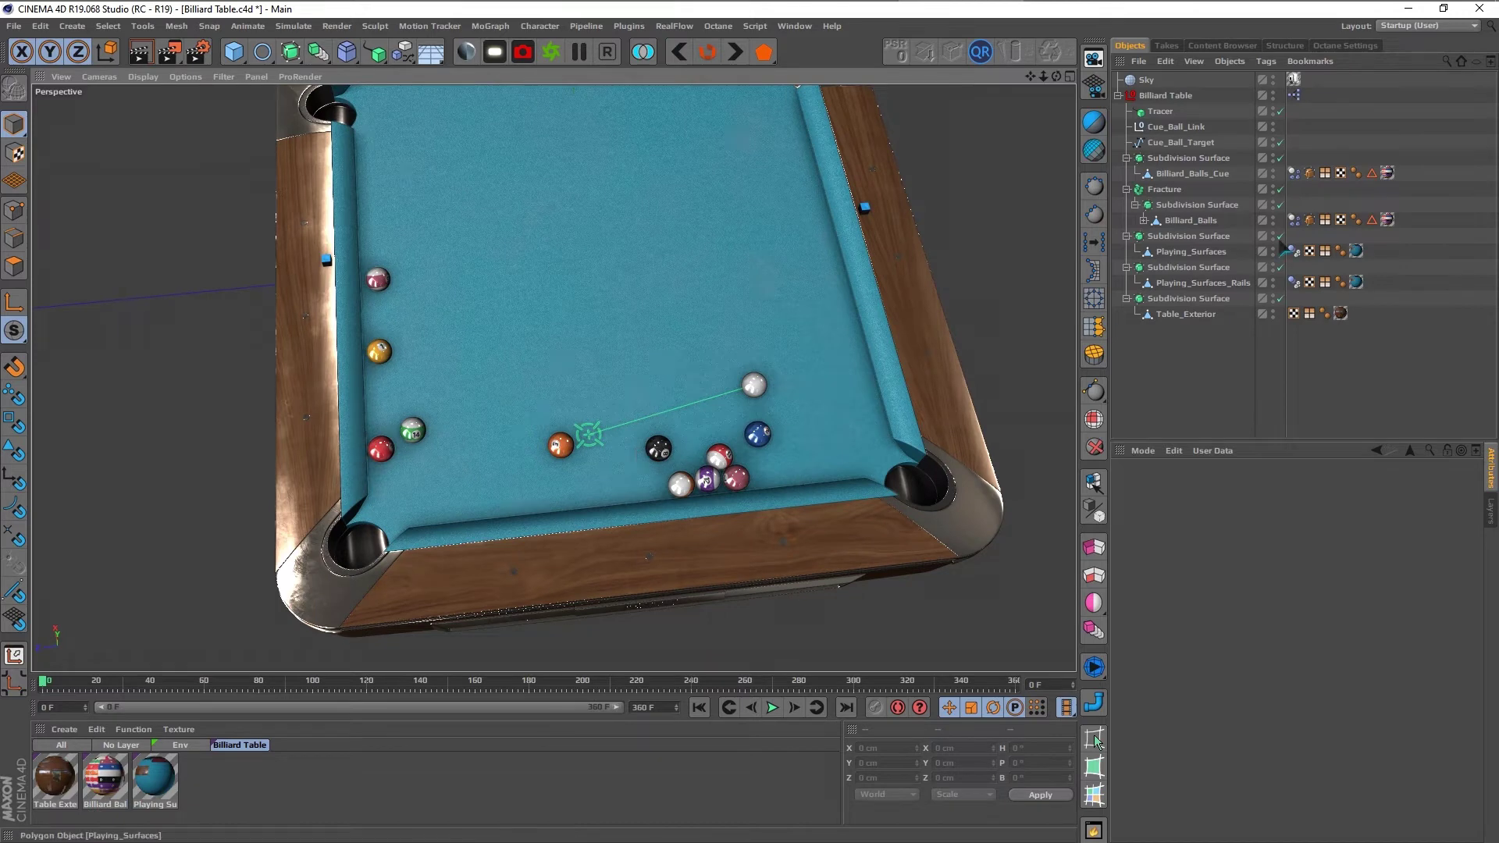
Step: Move Cue_Ball_Target toward the racked balls and play the shot again
{"action": "left_click", "coordinate": [1162, 146]}
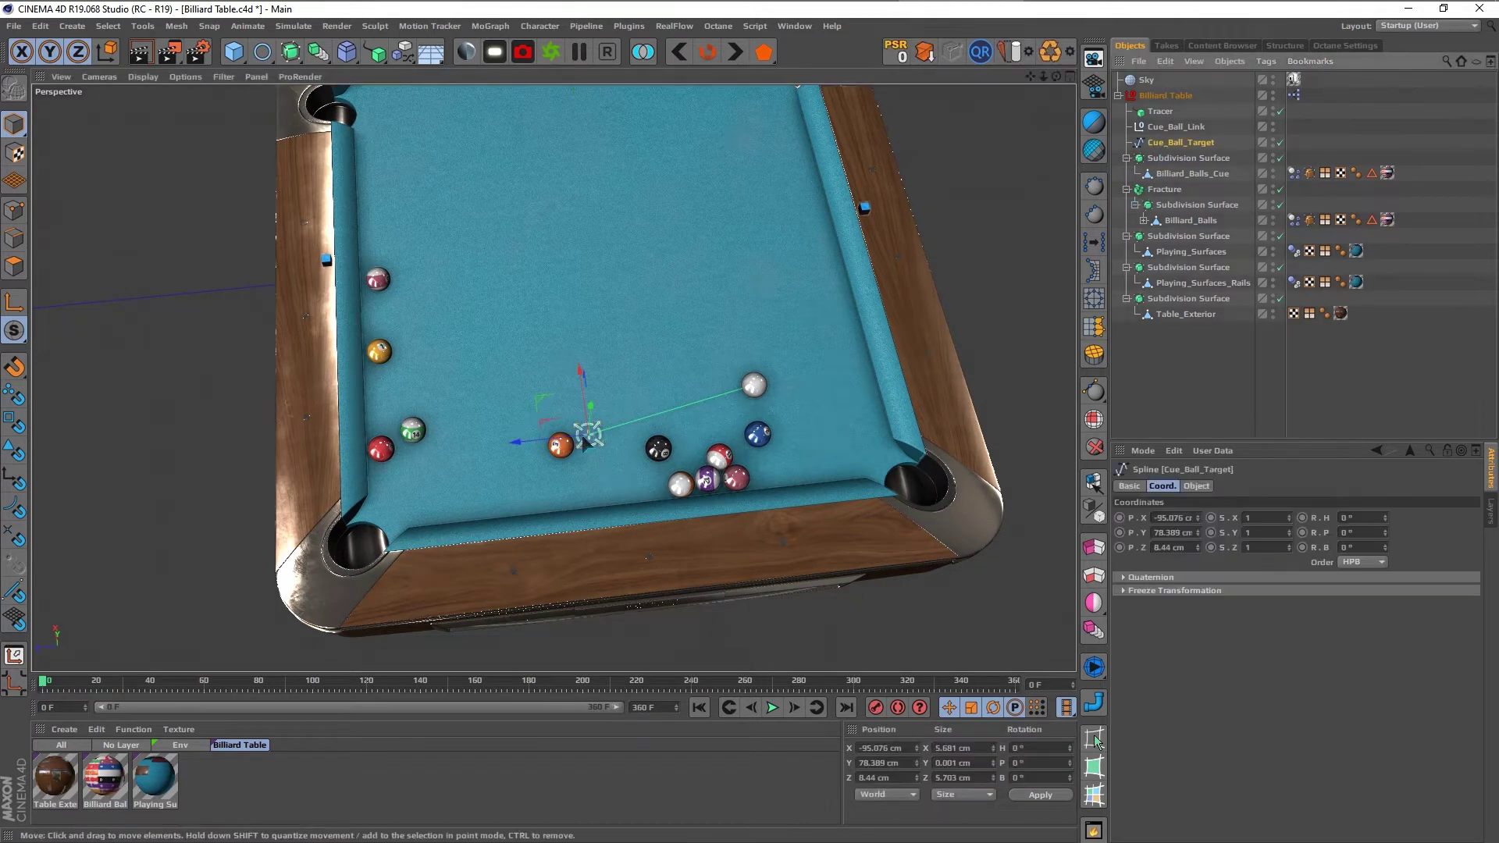
{"action": "left_click_drag", "start_coordinate": [542, 401], "coordinate": [658, 401]}
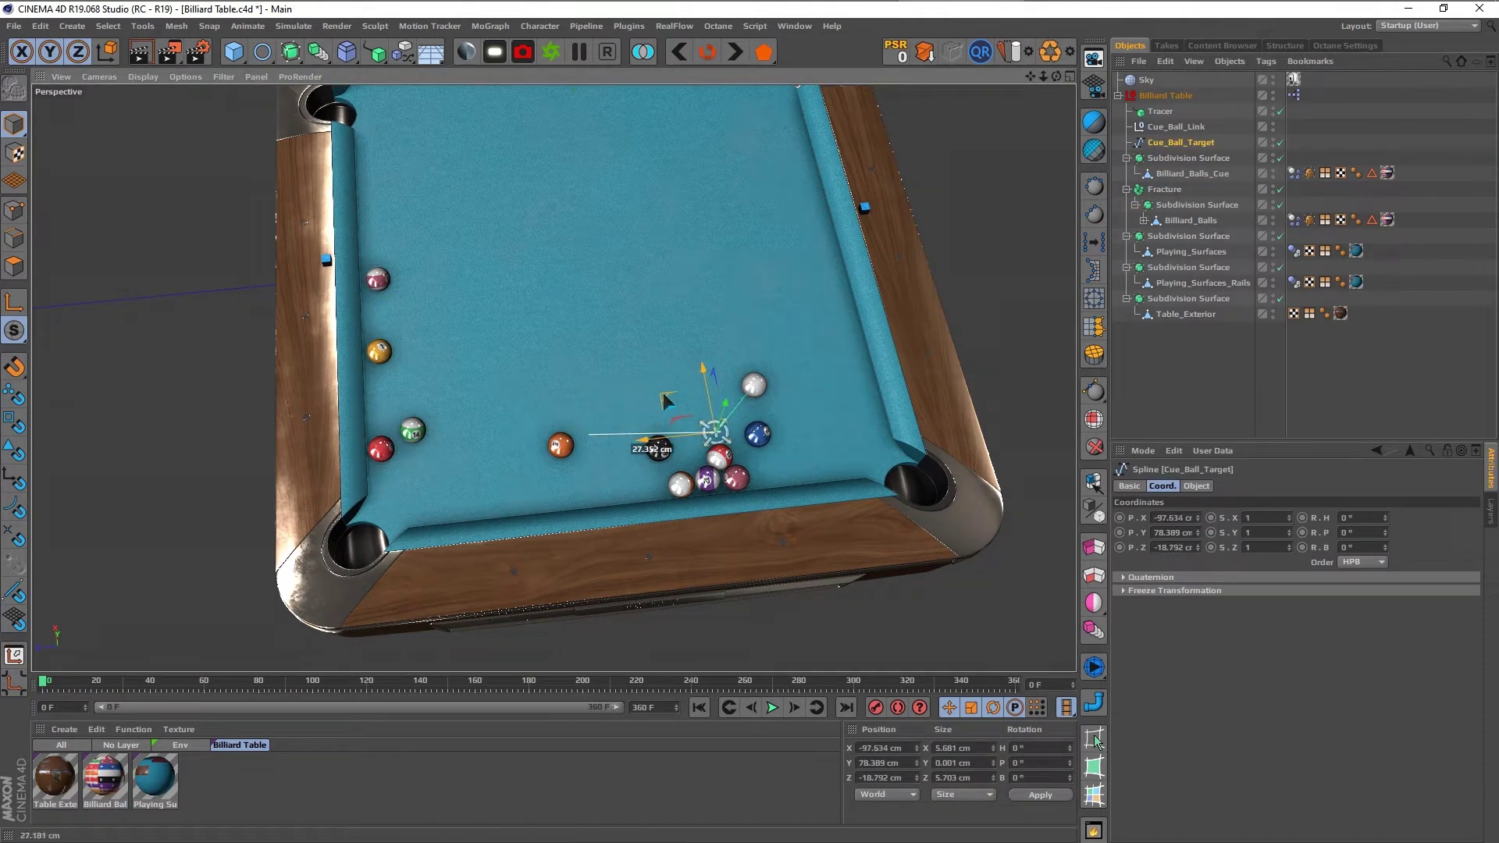
{"action": "left_click", "coordinate": [1178, 372]}
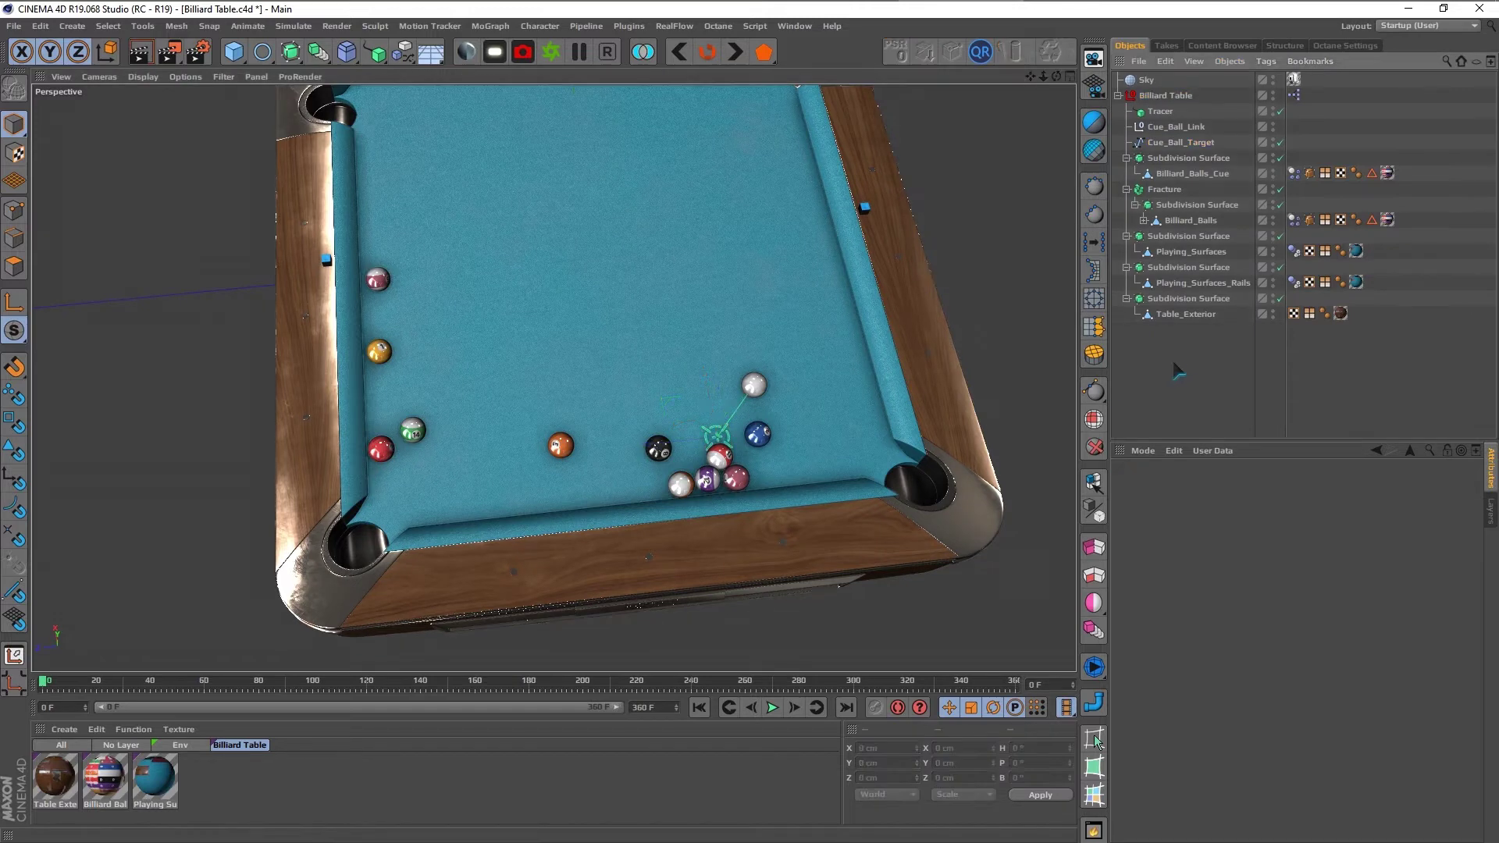
{"action": "key", "text": "F8"}
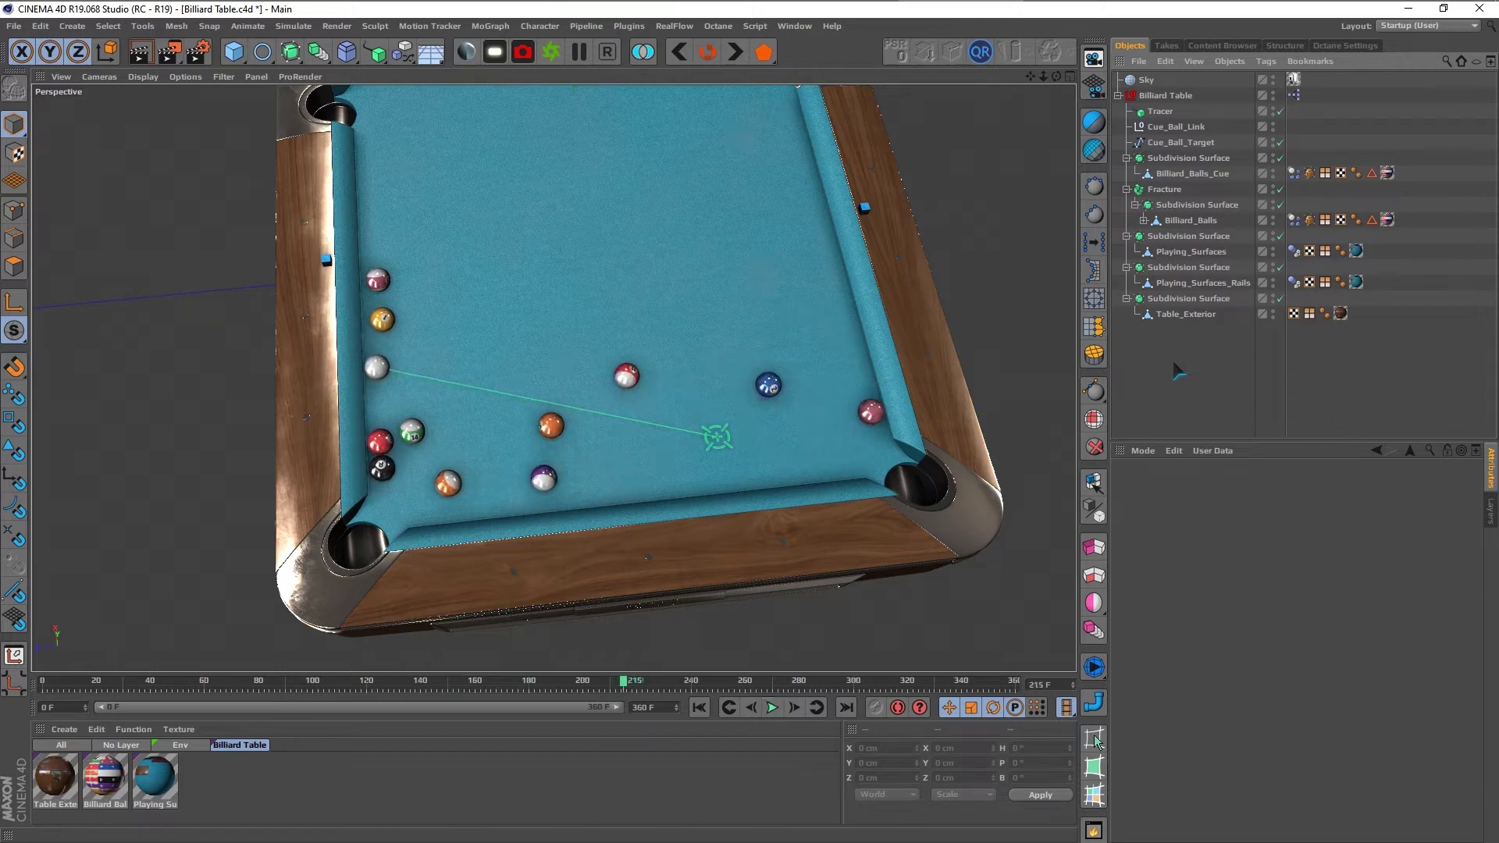
Step: Move Cue_Ball_Target beside the yellow ball, orbit around the table, then stop and rewind
{"action": "left_click", "coordinate": [1294, 172]}
{"action": "left_click", "coordinate": [1294, 219], "text": "ctrl"}
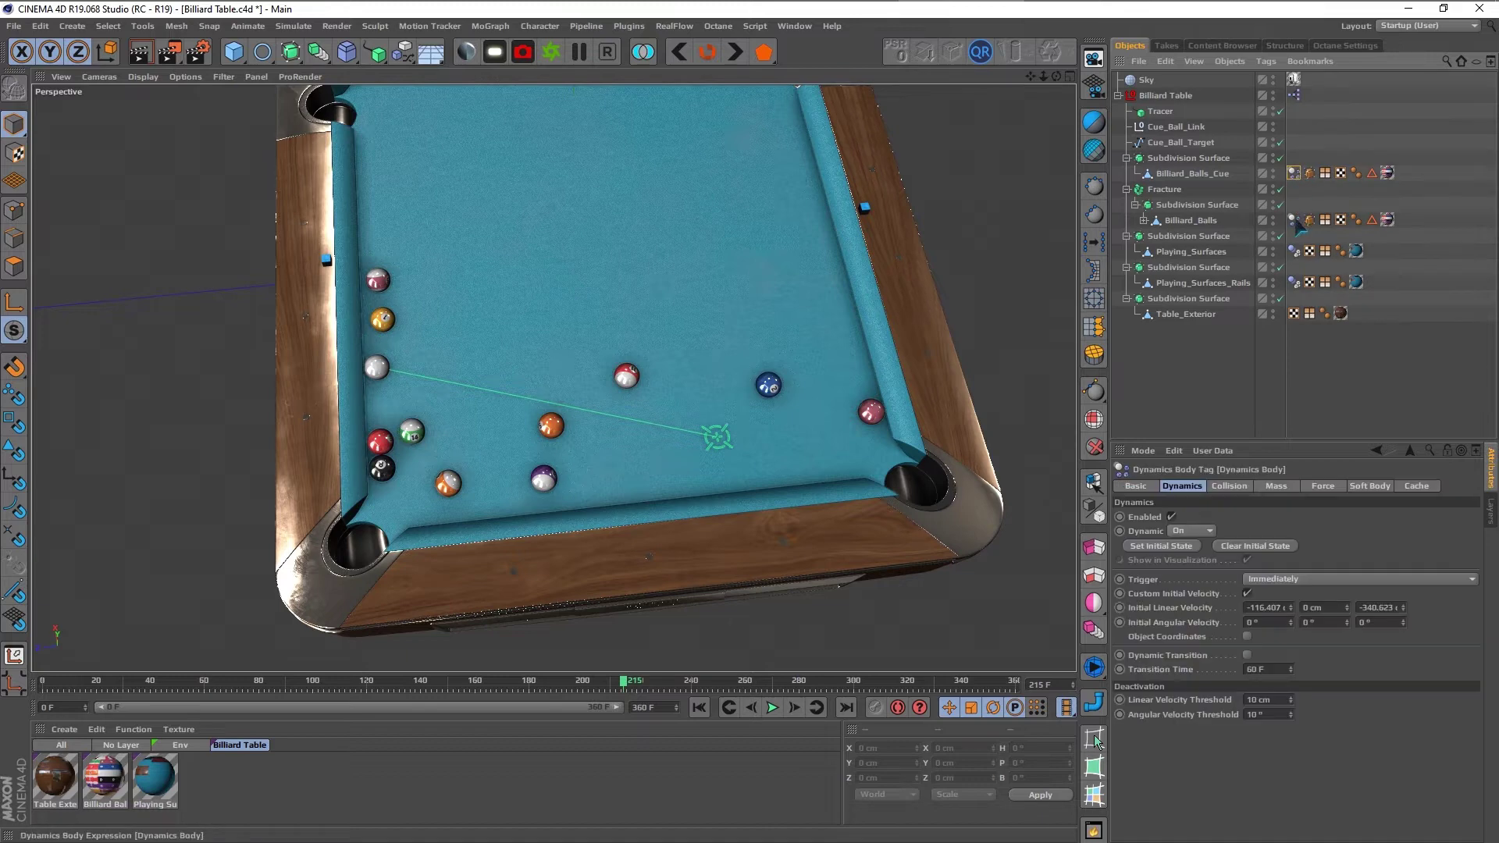
{"action": "left_click", "coordinate": [1220, 405]}
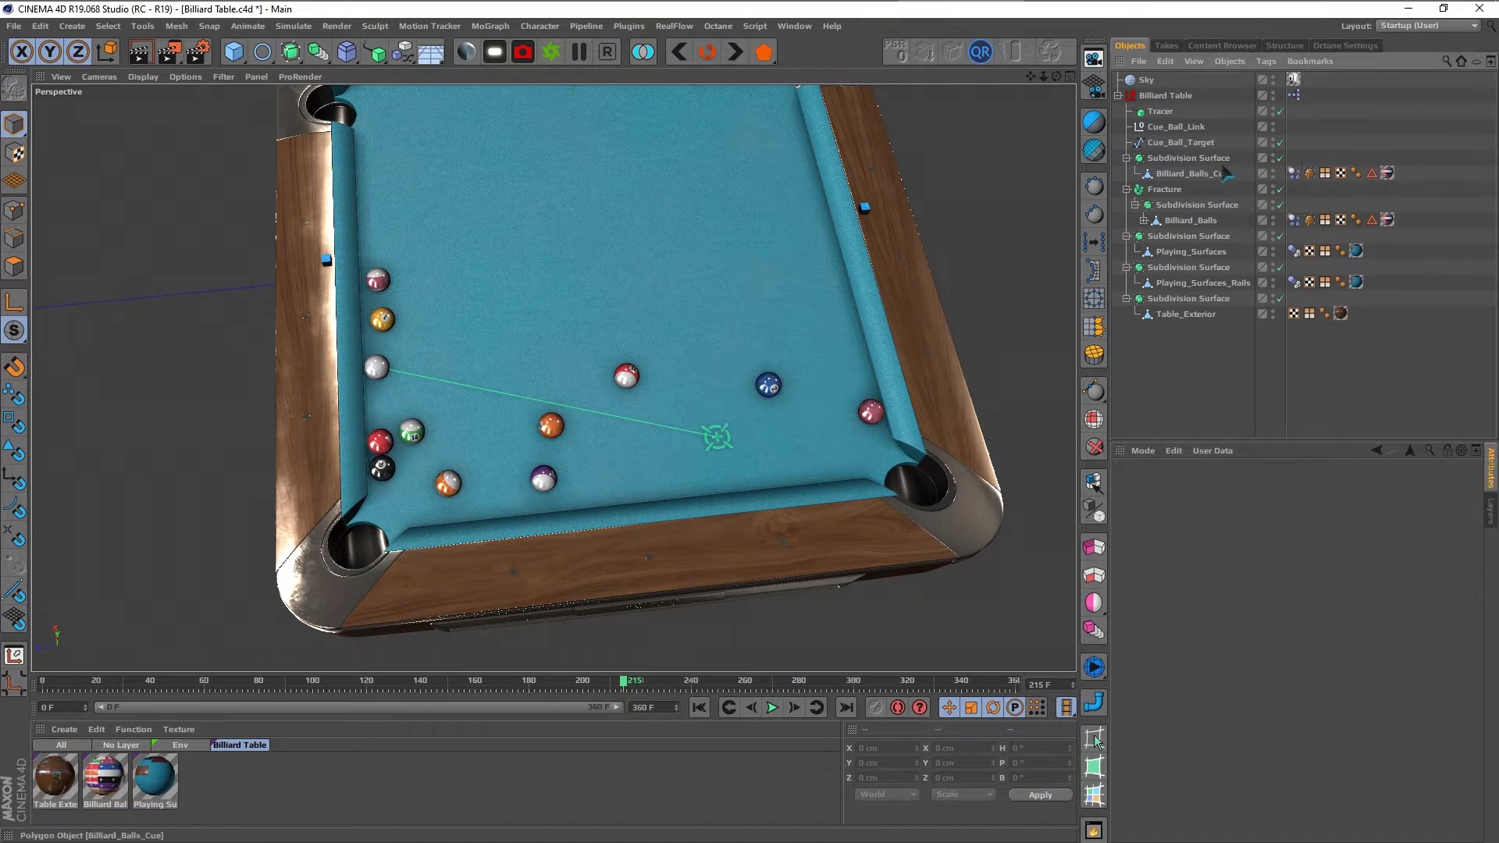
{"action": "left_click", "coordinate": [1193, 143]}
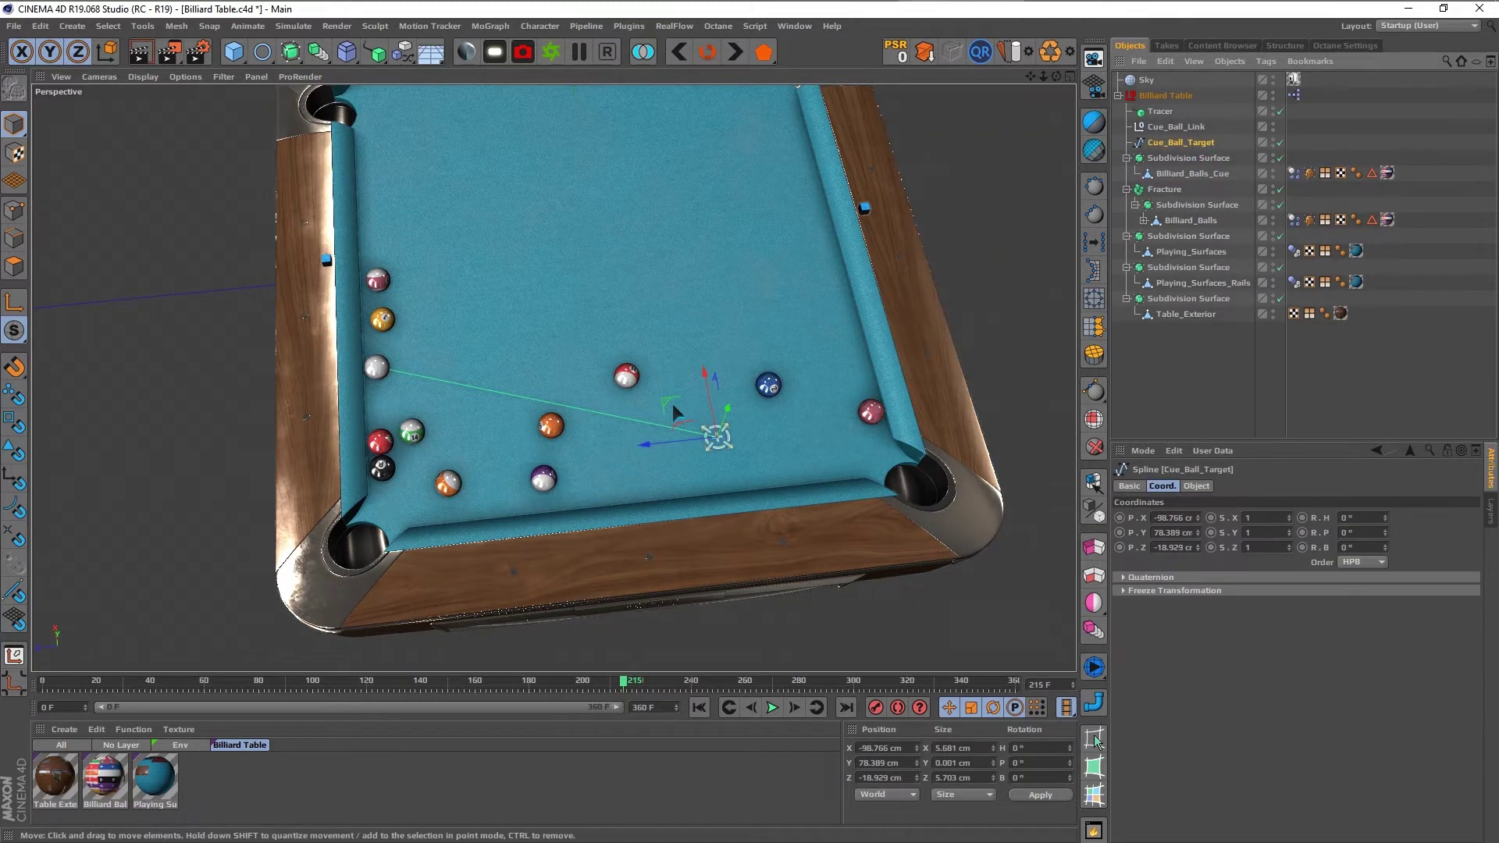
{"action": "mouse_move", "coordinate": [663, 402]}
{"action": "left_mouse_down"}
{"action": "mouse_move", "coordinate": [356, 283]}
{"action": "mouse_move", "coordinate": [350, 231]}
{"action": "left_mouse_up"}
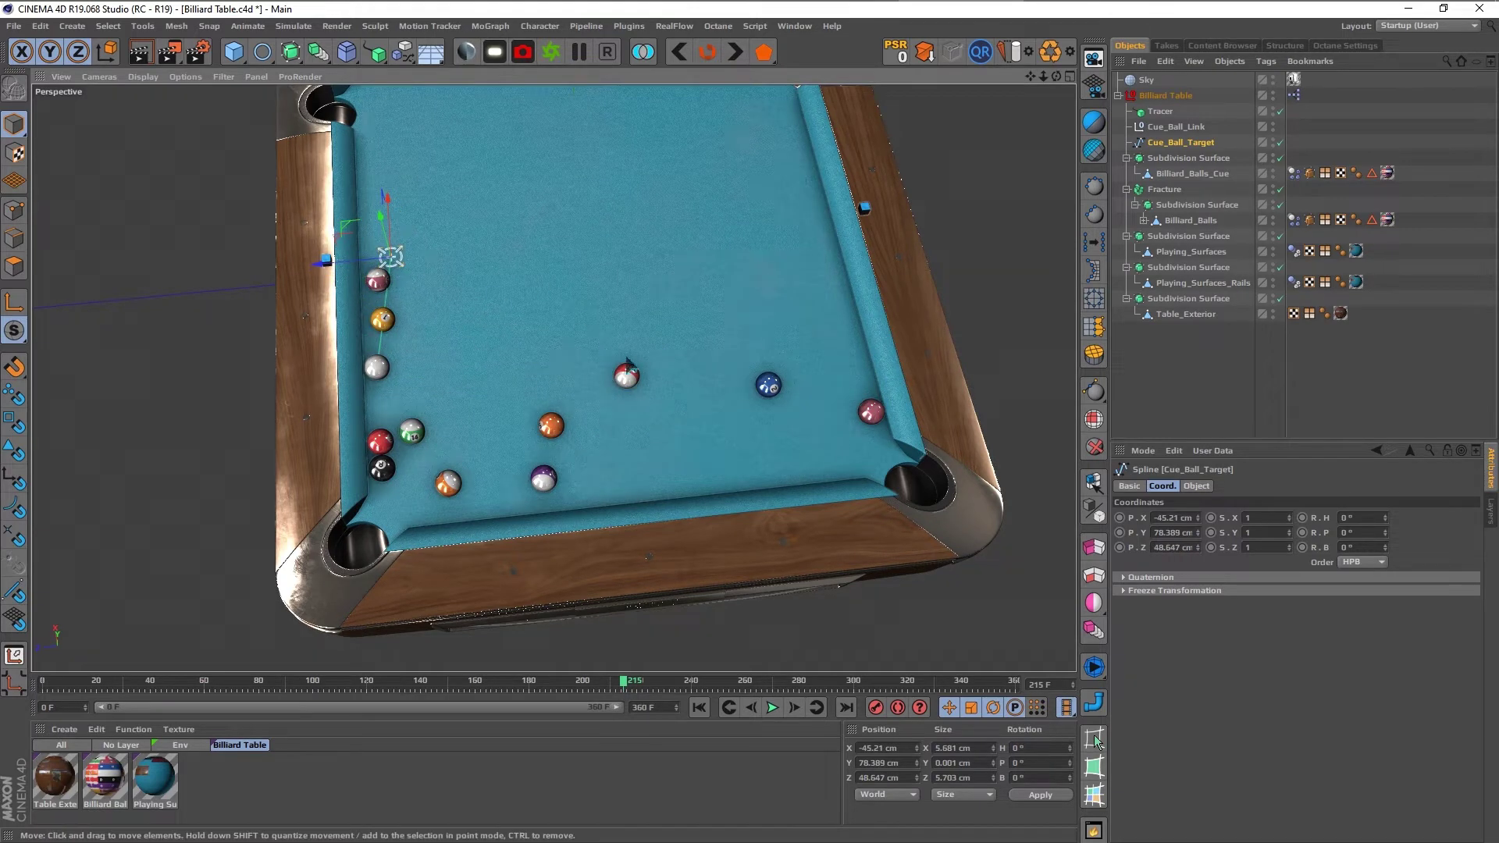
{"action": "left_click_drag", "start_coordinate": [502, 336], "coordinate": [736, 336], "text": "alt"}
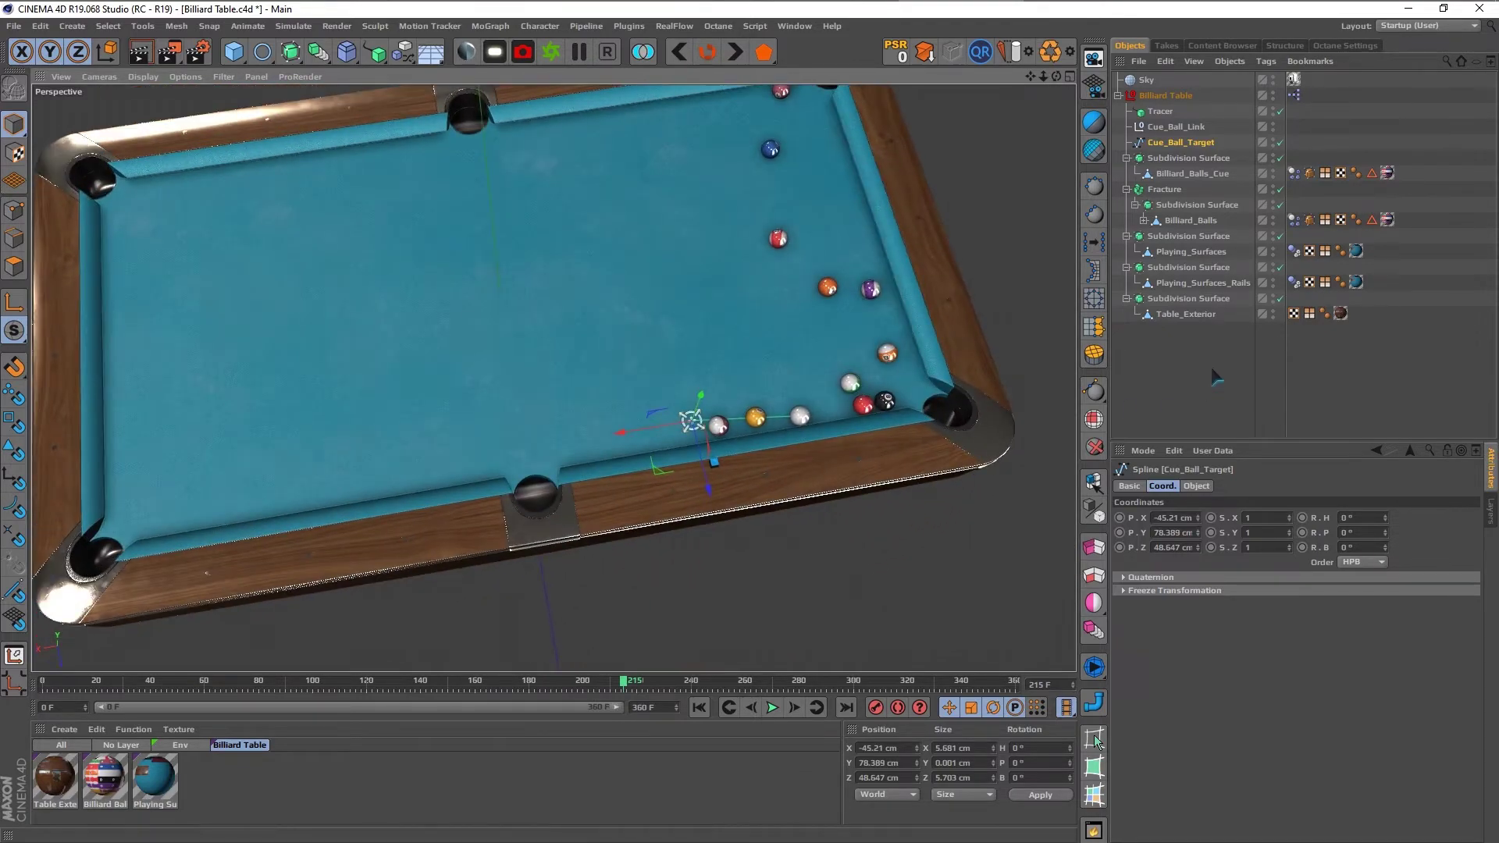
{"action": "left_click", "coordinate": [1216, 377]}
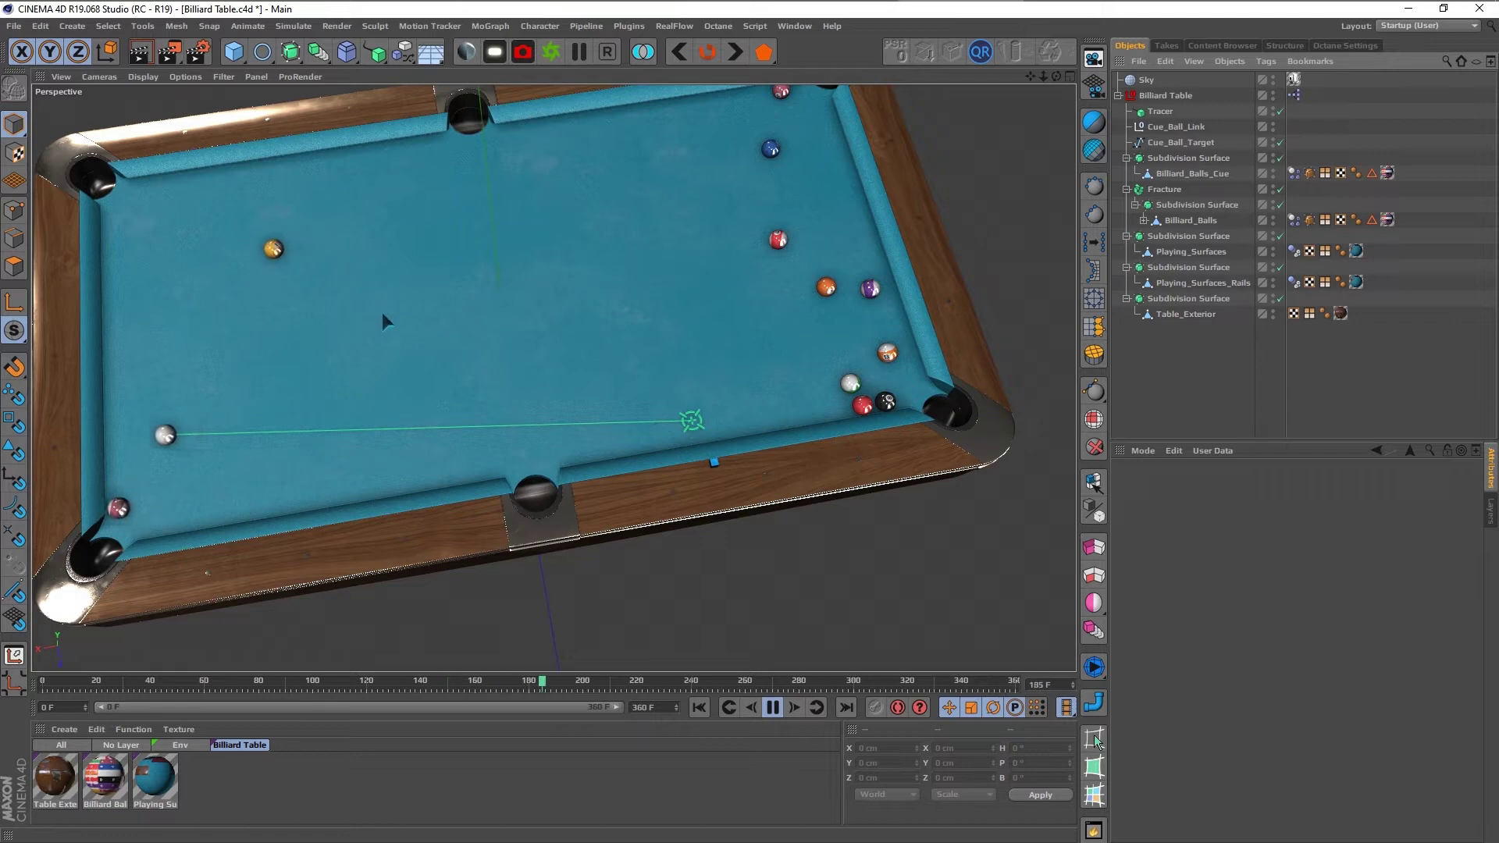
{"action": "key", "text": "F8"}
{"action": "key", "text": "shift+f"}
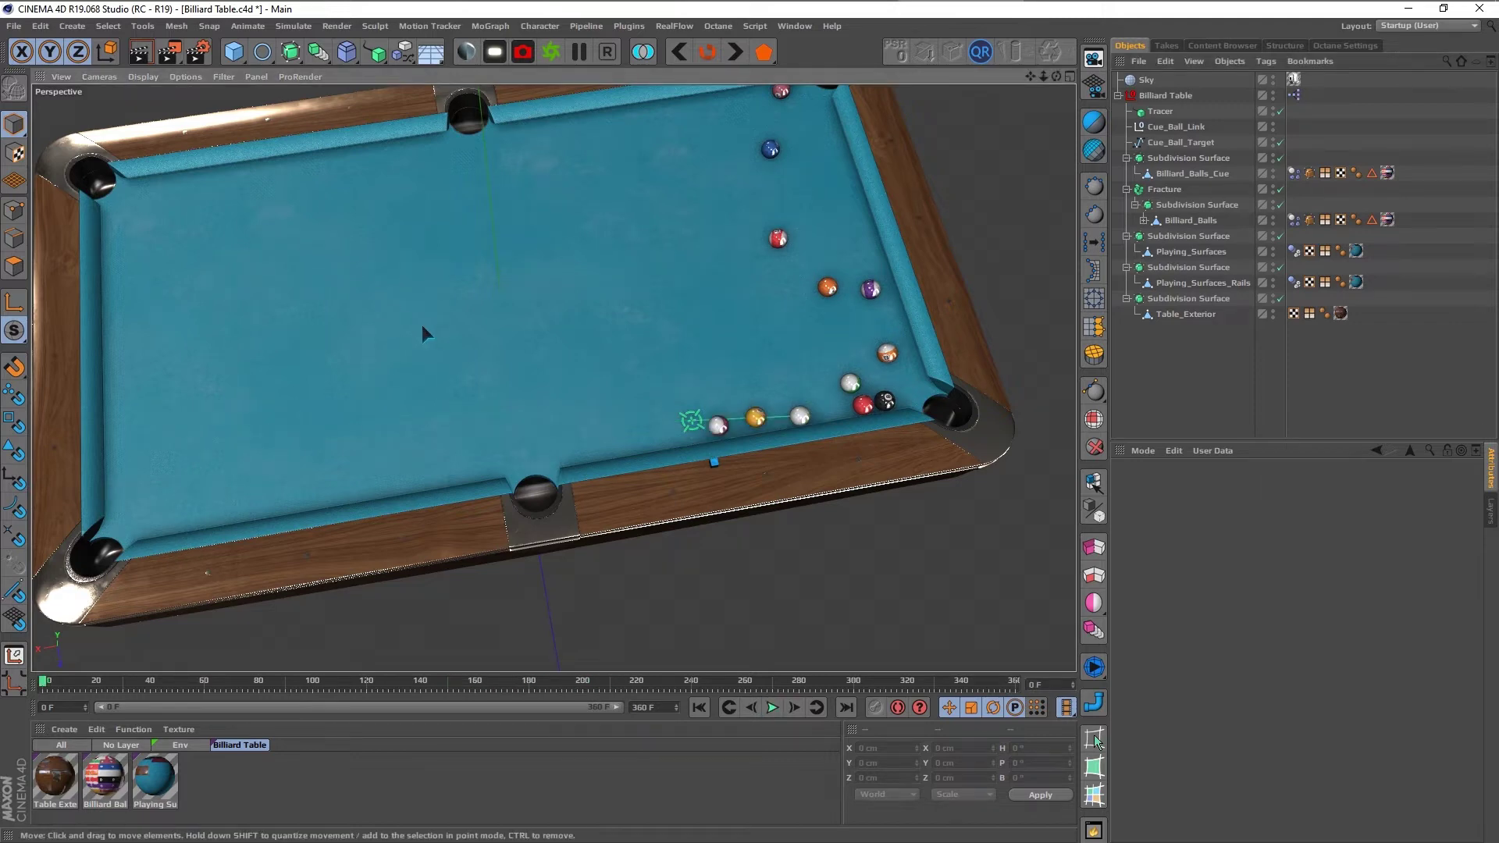
Step: Check Billiard Table's Power, then Set Initial State on both Dynamics Body tags
{"action": "left_click", "coordinate": [692, 422]}
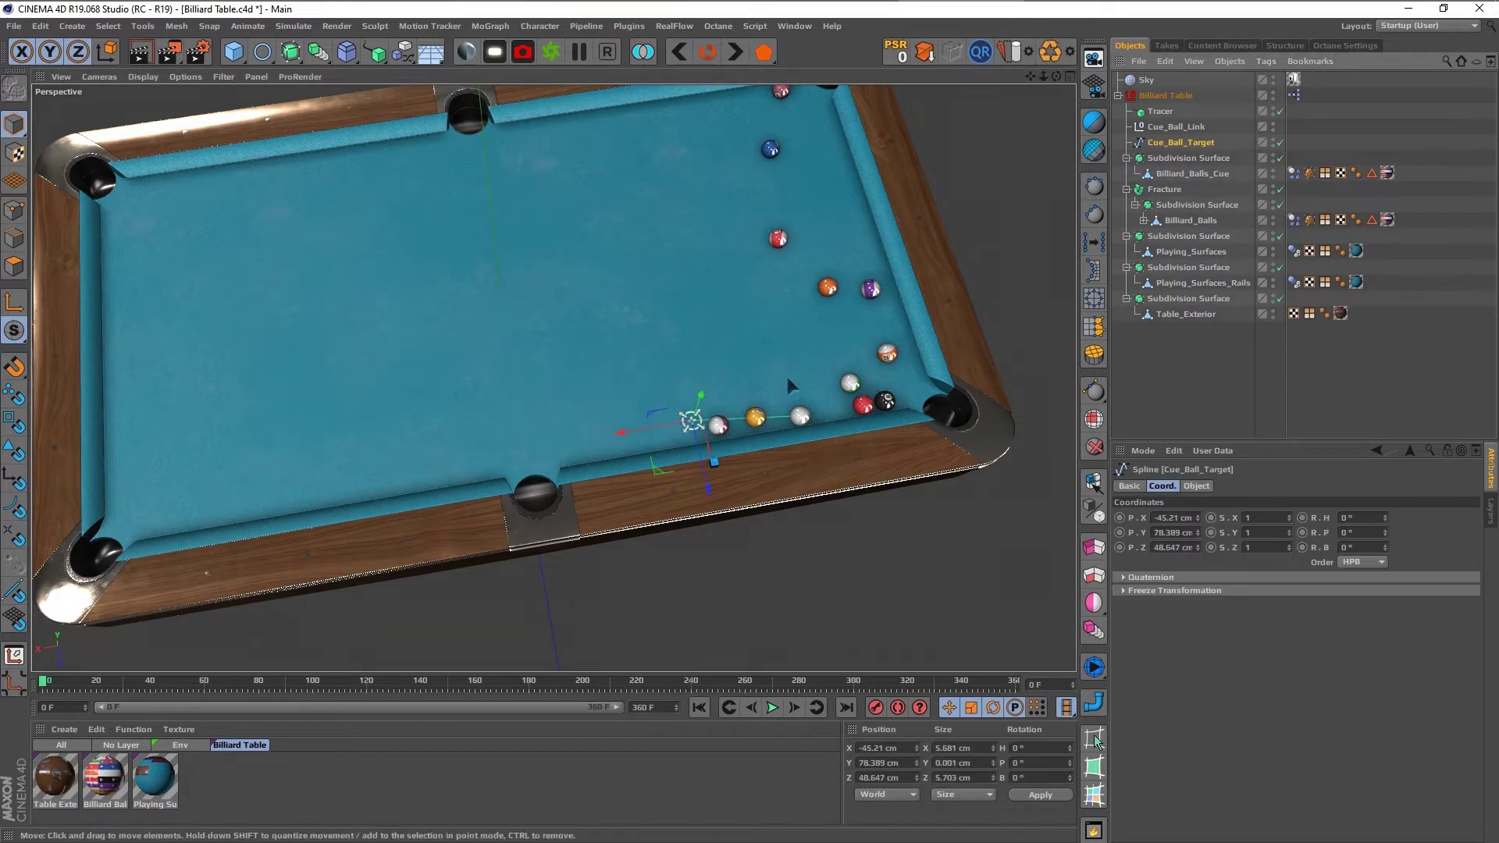
{"action": "left_click", "coordinate": [1171, 97]}
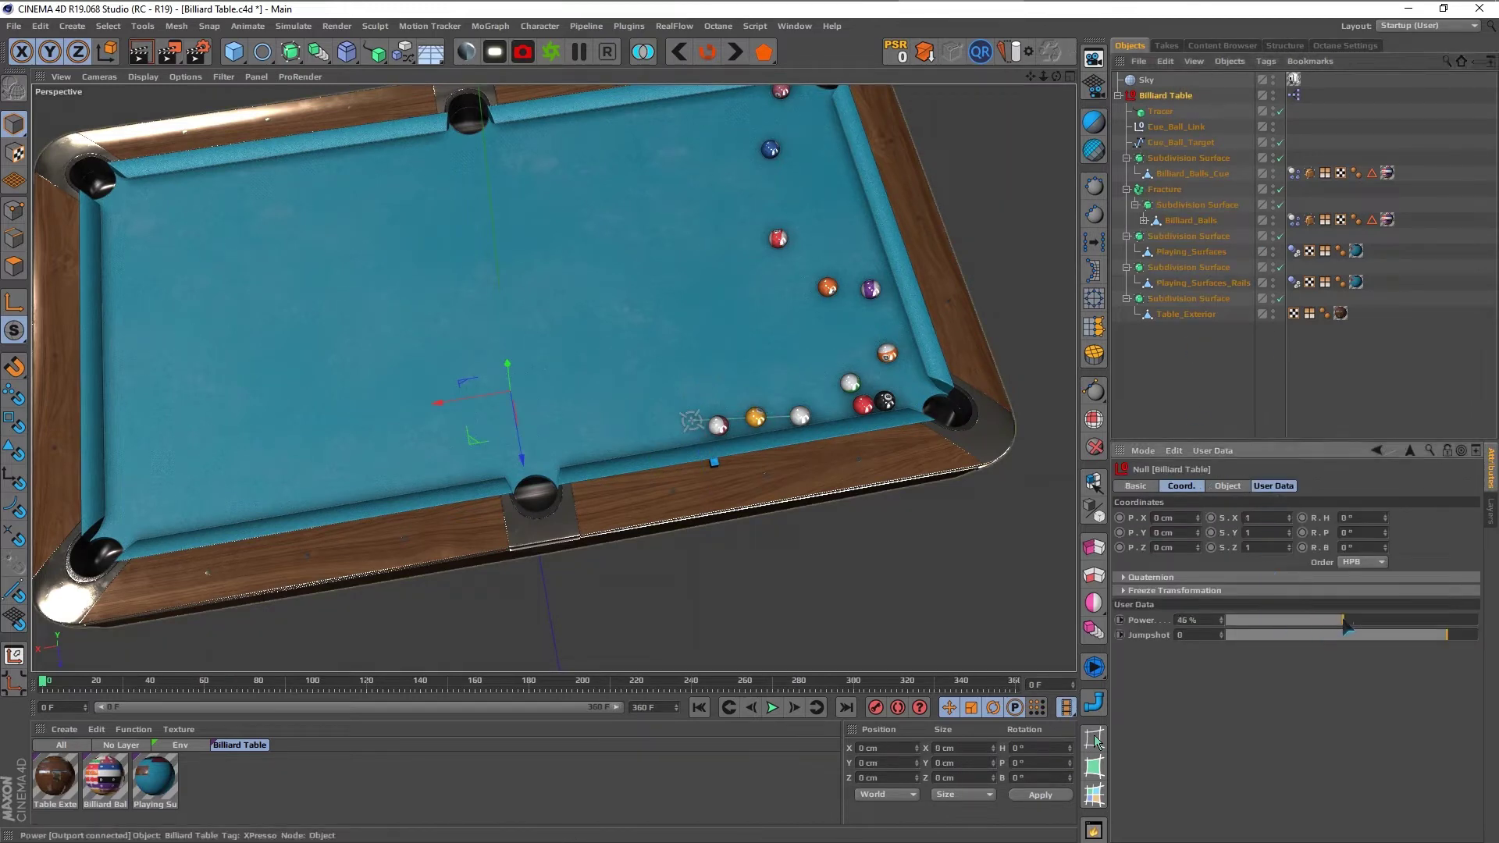
{"action": "left_click", "coordinate": [1216, 415]}
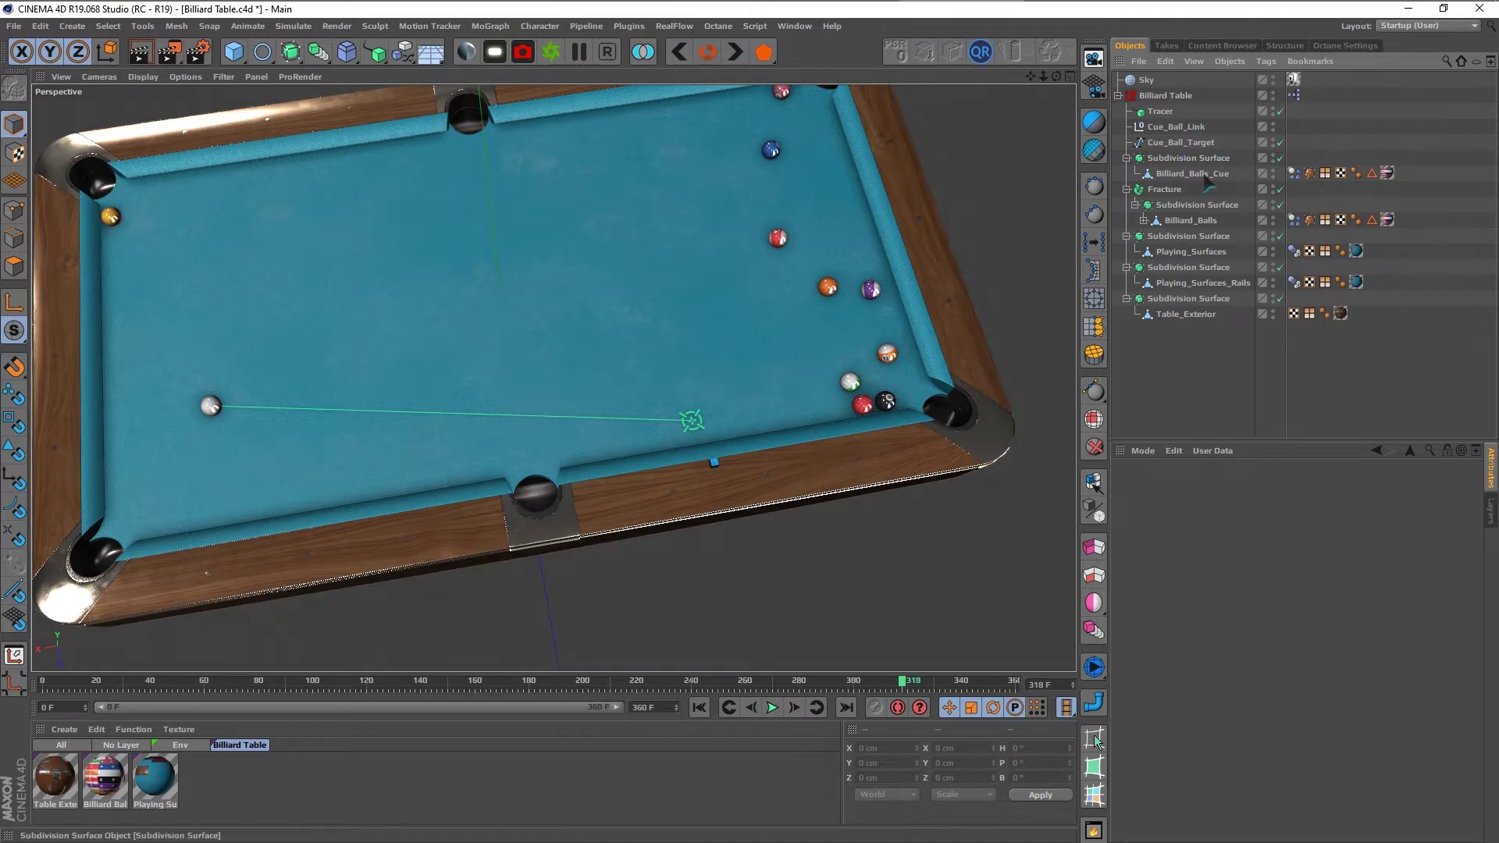
{"action": "left_click", "coordinate": [1293, 173]}
{"action": "left_click", "coordinate": [1294, 220], "text": "ctrl"}
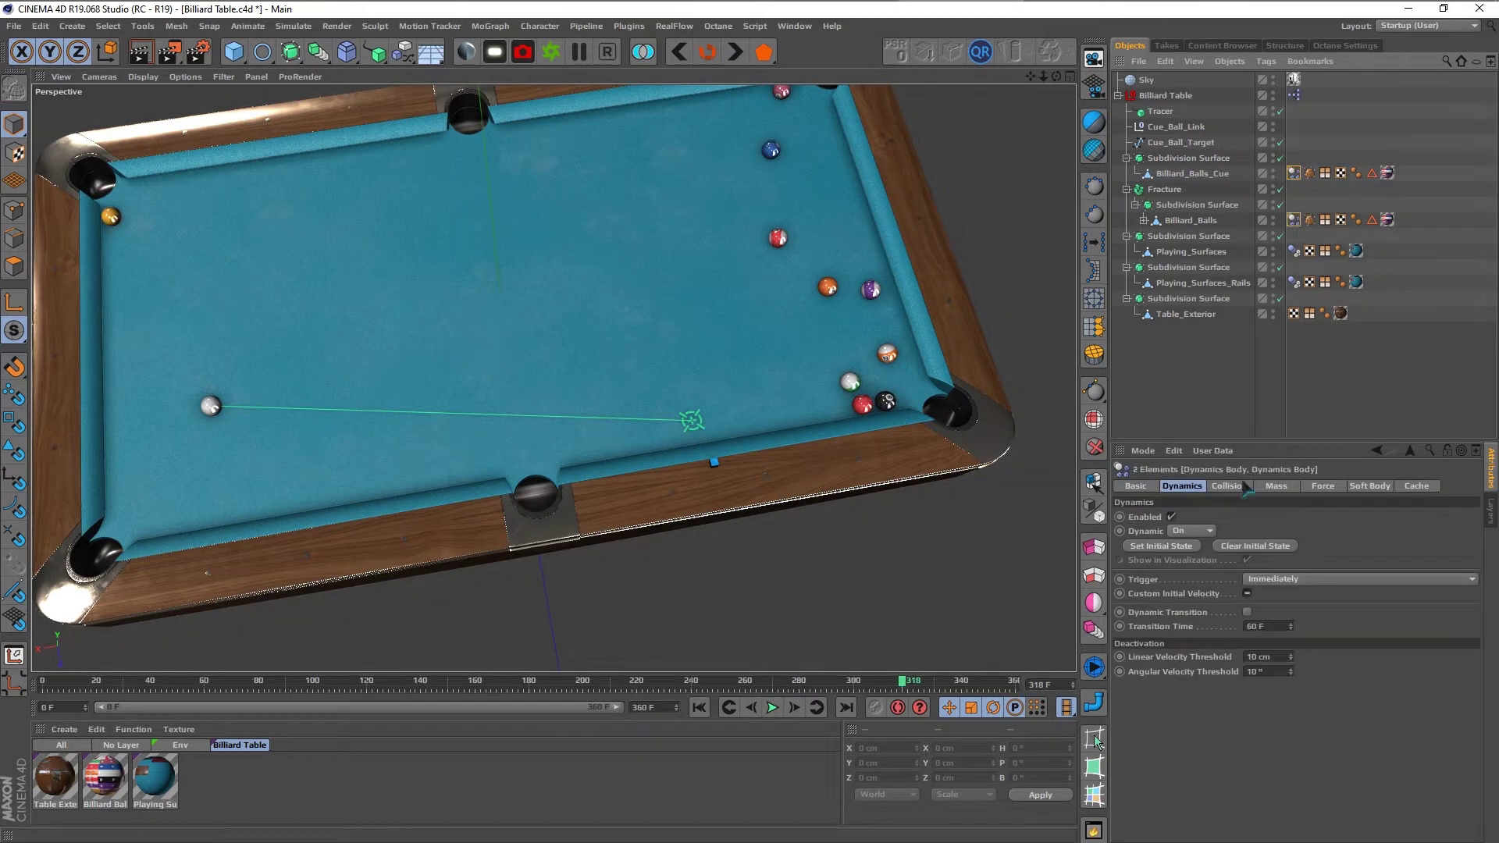
{"action": "left_click", "coordinate": [1183, 547]}
{"action": "left_click", "coordinate": [1194, 142]}
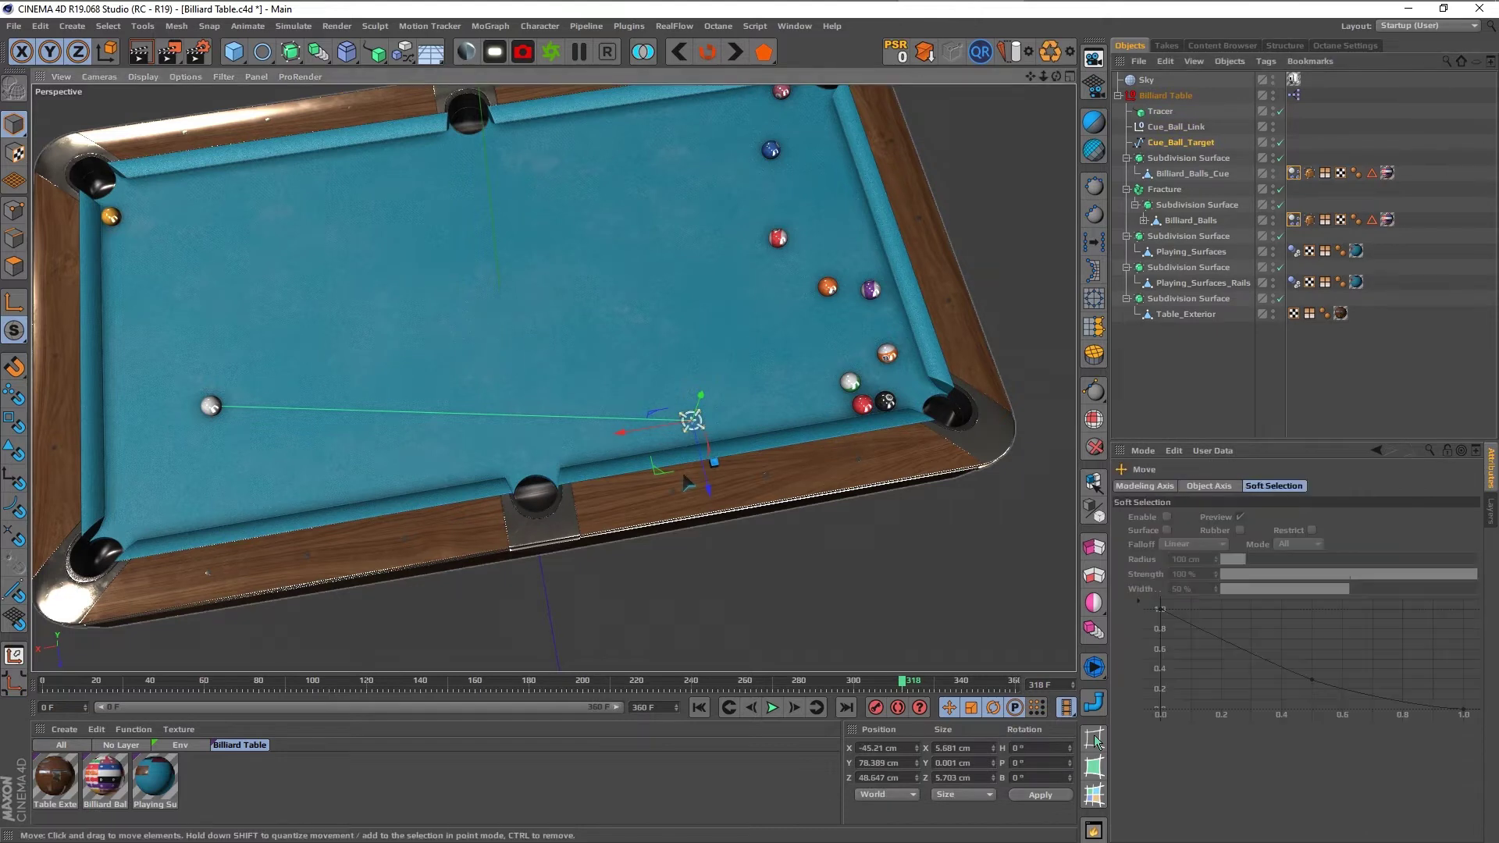
Step: Move Cue_Ball_Target to the balls by the right corner pocket, test the shot, and rewind
{"action": "key", "text": "e"}
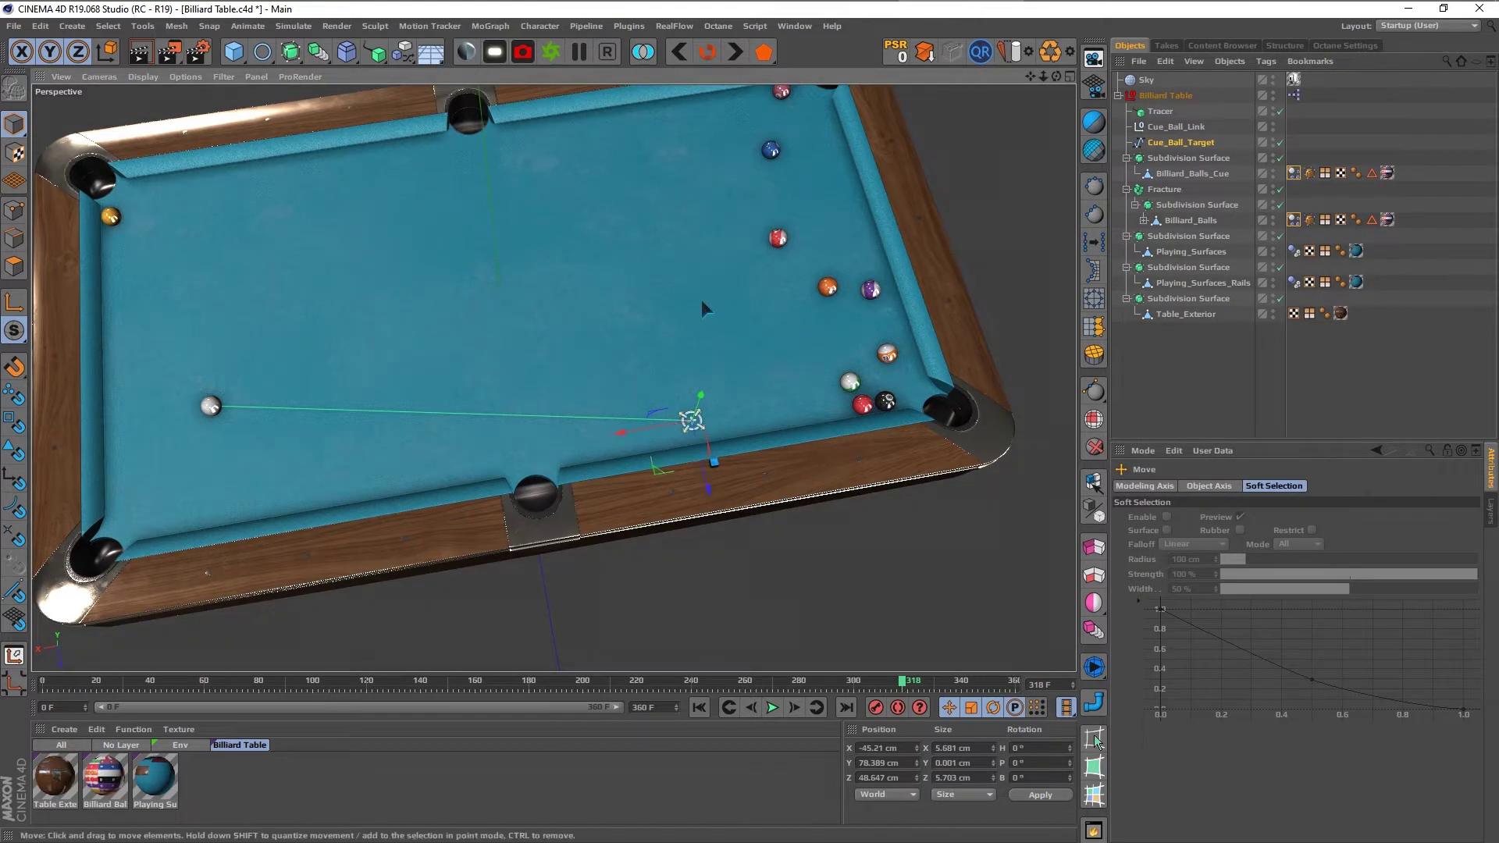
{"action": "middle_click_drag", "start_coordinate": [661, 470], "coordinate": [688, 504], "text": "alt"}
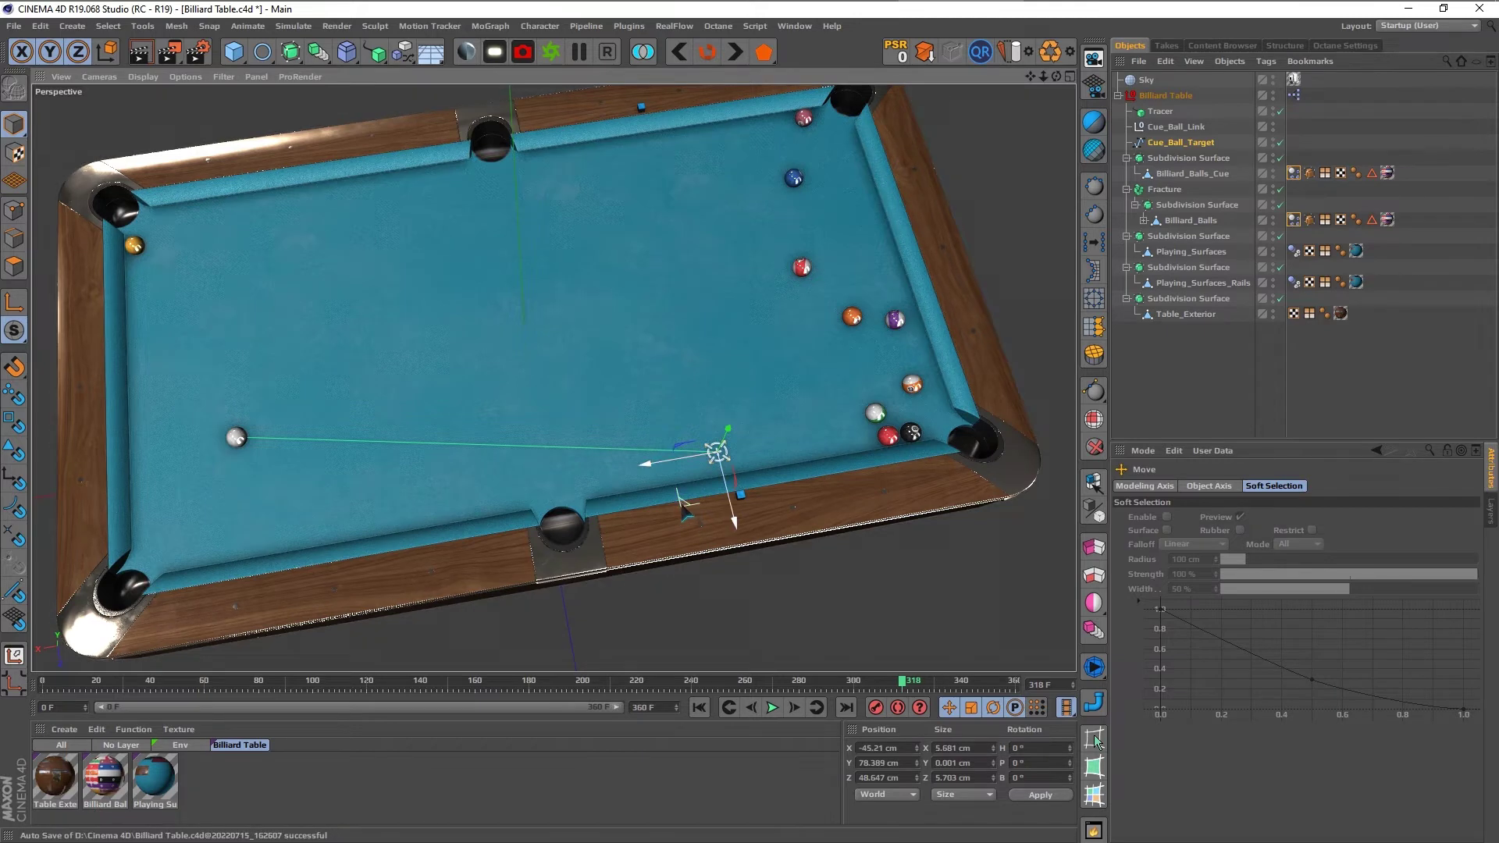
{"action": "mouse_move", "coordinate": [685, 502]}
{"action": "left_mouse_down"}
{"action": "mouse_move", "coordinate": [824, 462]}
{"action": "mouse_move", "coordinate": [838, 488]}
{"action": "left_mouse_up"}
{"action": "left_click", "coordinate": [1205, 378]}
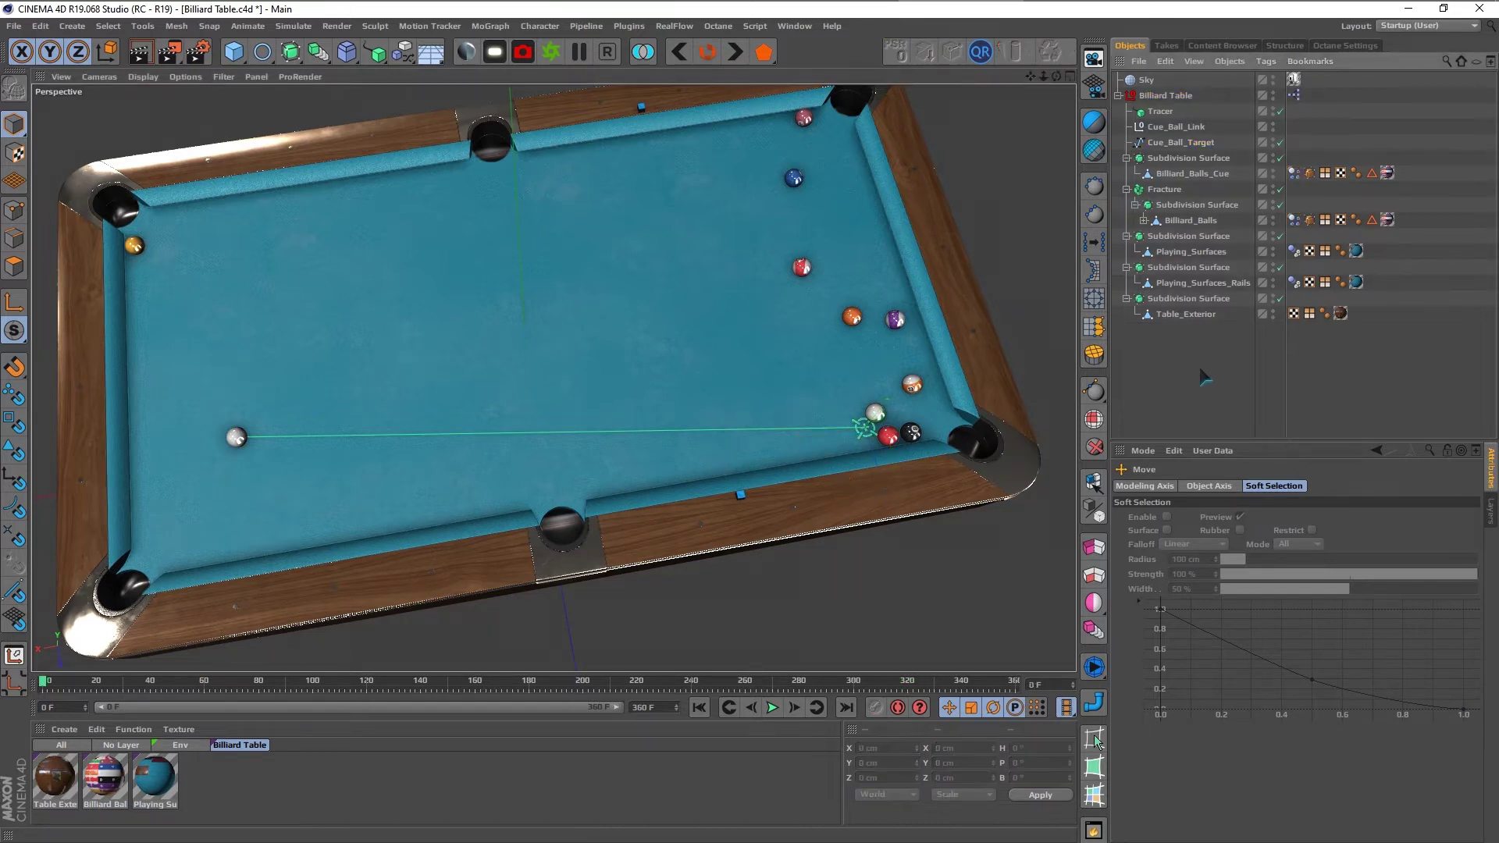
{"action": "key", "text": "F8"}
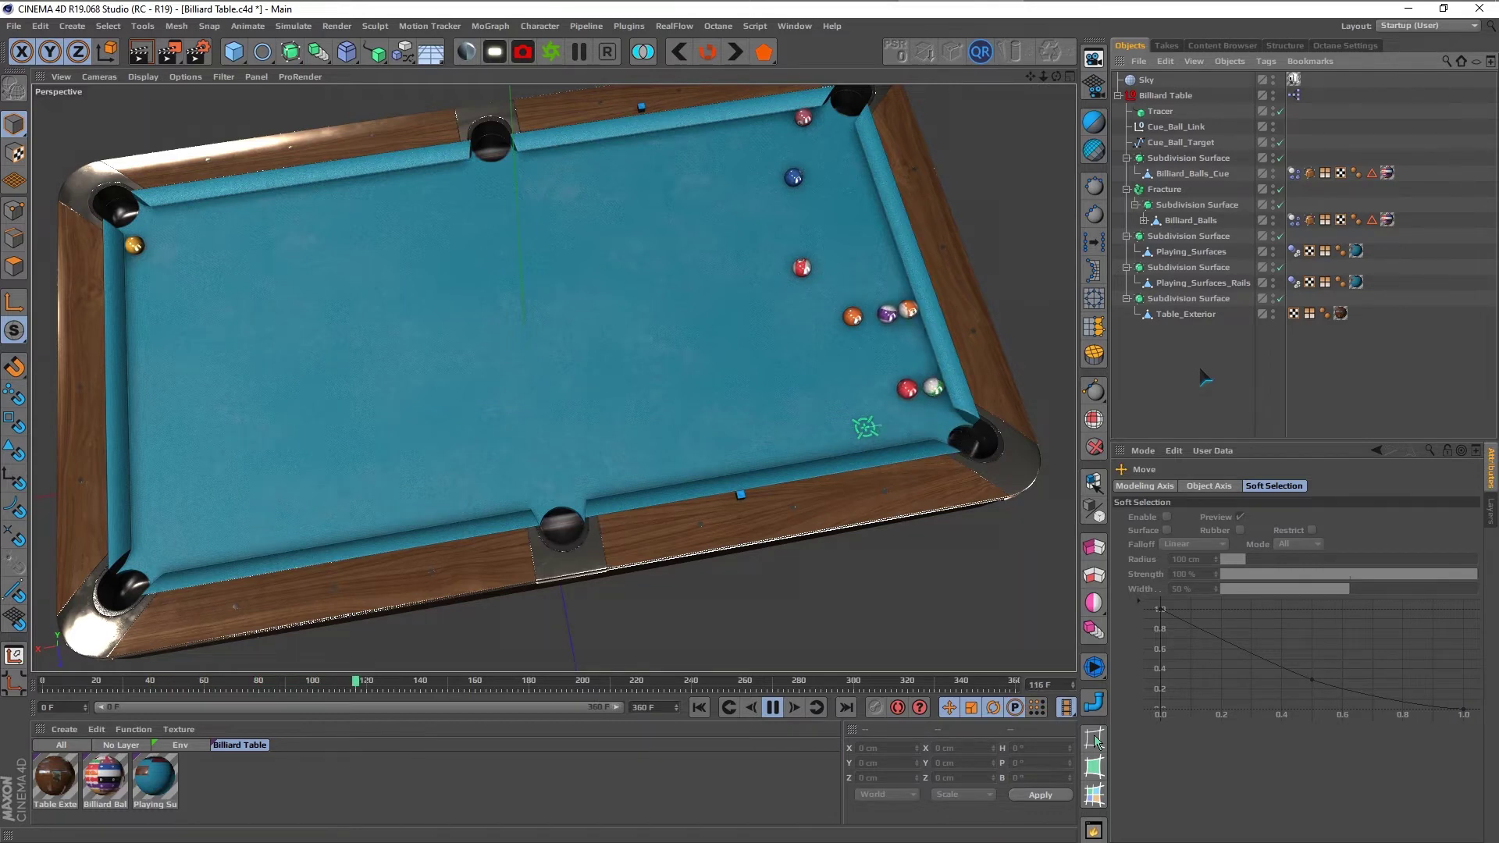
{"action": "key", "text": "shift+f"}
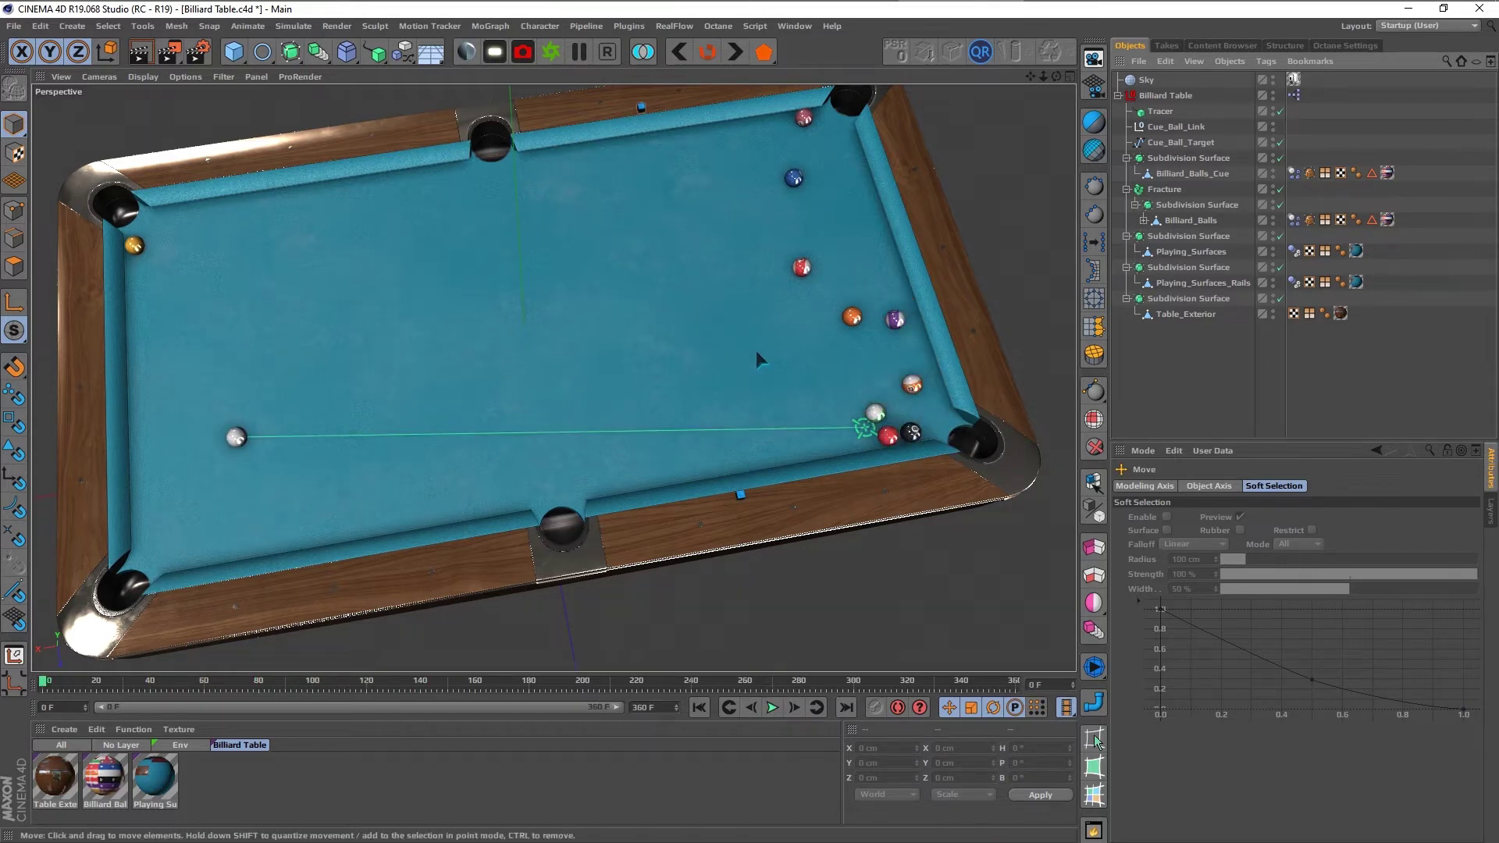
Step: Nudge the target slightly to refine the aim and replay the shot
{"action": "left_click", "coordinate": [1192, 145]}
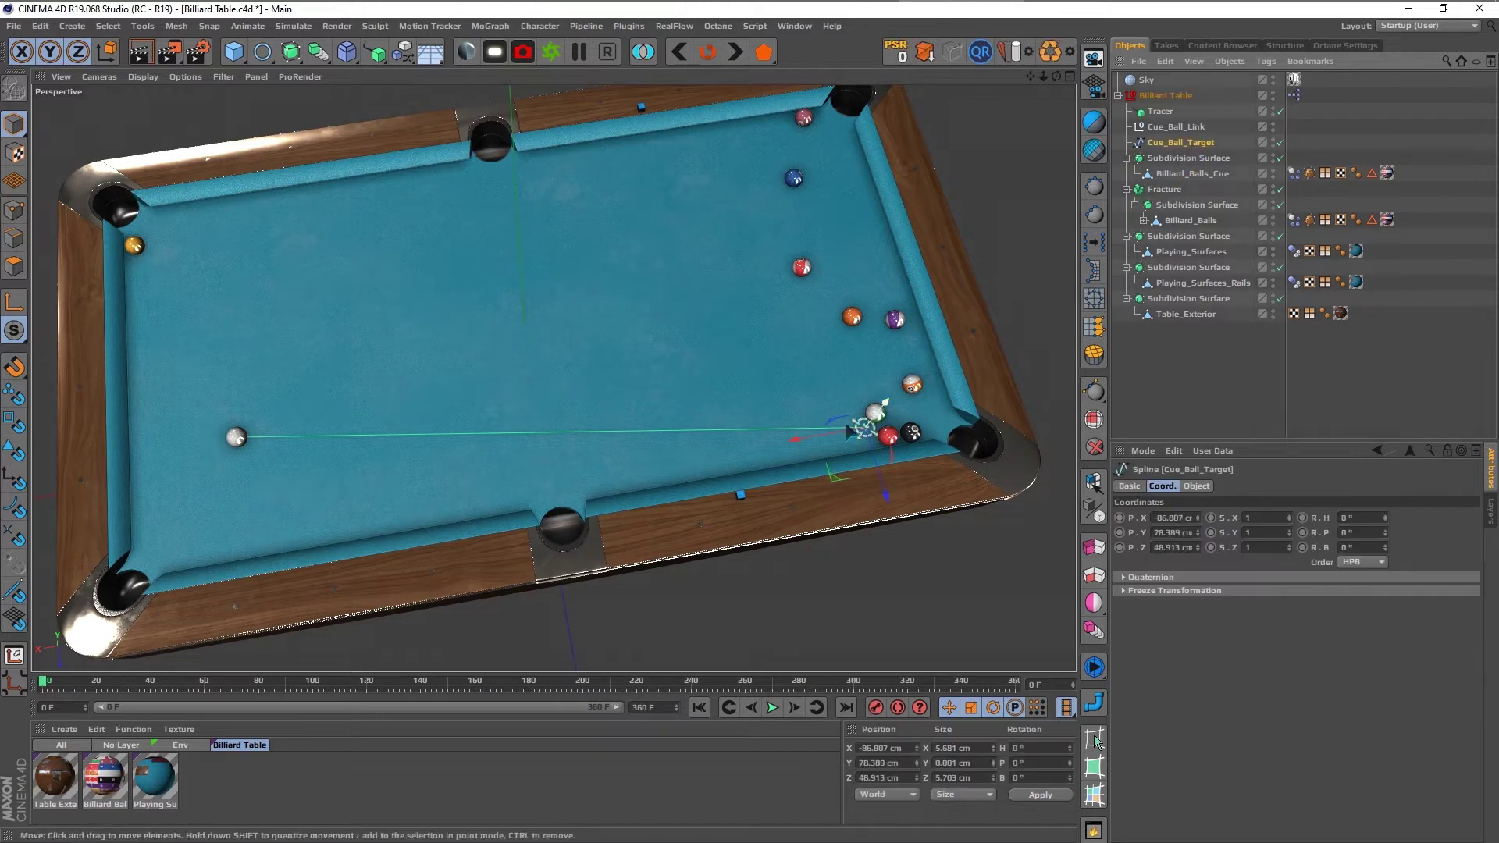
{"action": "left_click_drag", "start_coordinate": [830, 473], "coordinate": [839, 463]}
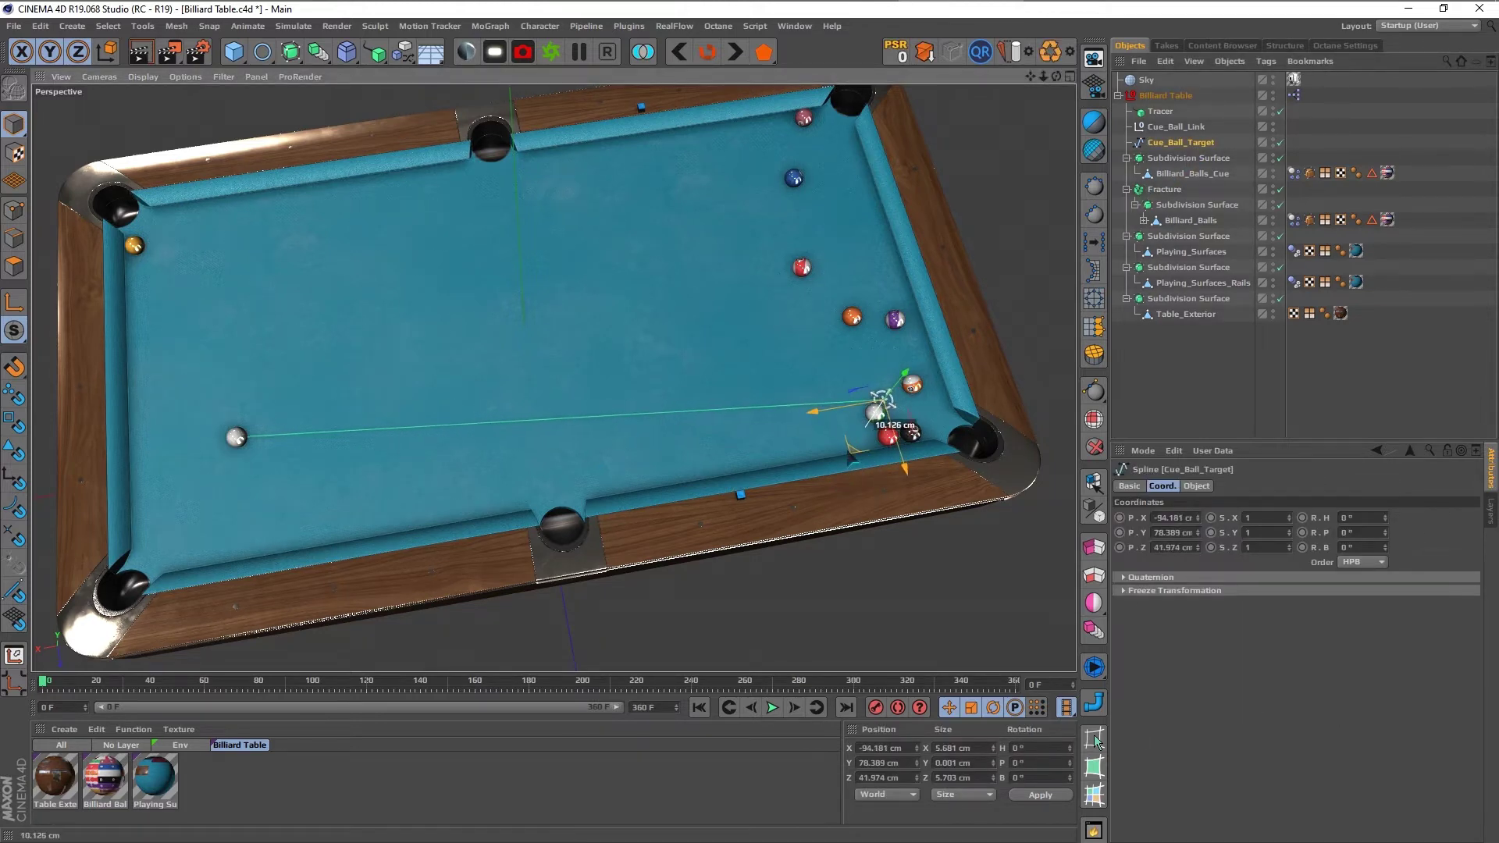
{"action": "left_click", "coordinate": [1179, 387]}
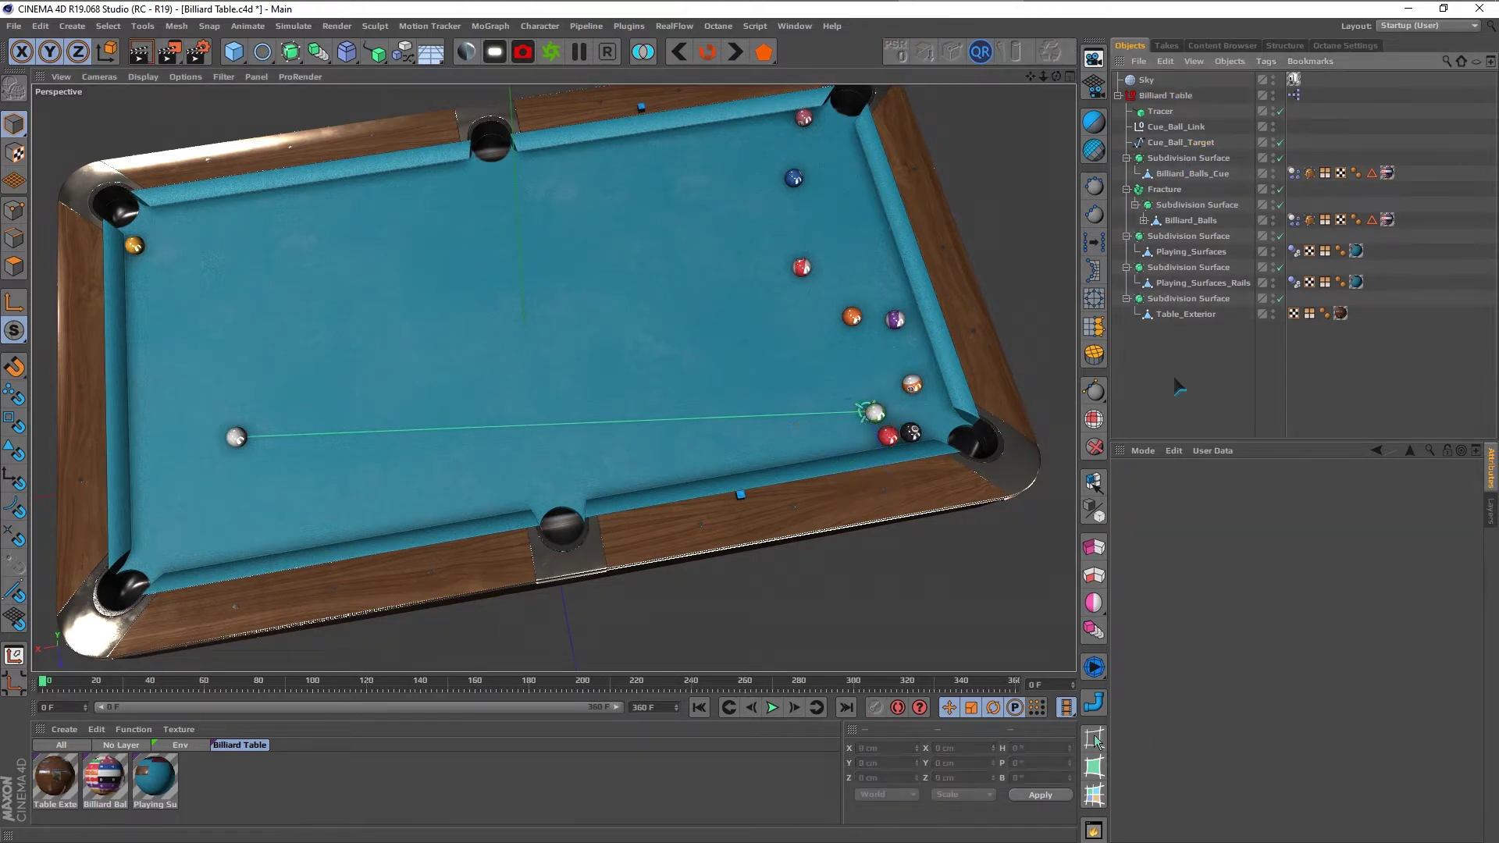
{"action": "key", "text": "F8"}
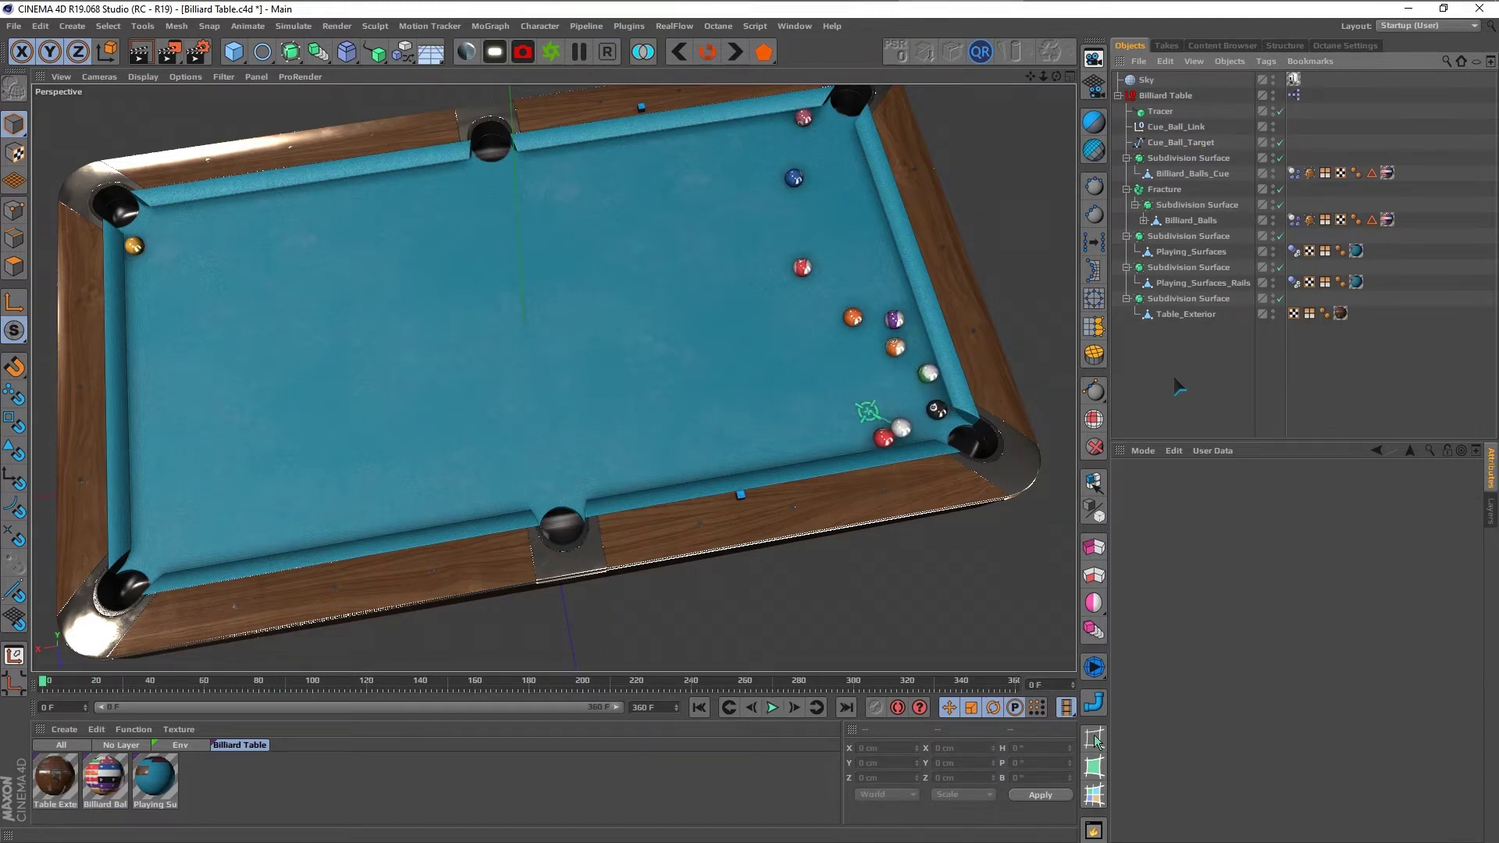
Step: Nudge the cue ball target slightly up and right, then stop and rewind the shot
{"action": "left_click", "coordinate": [1175, 143]}
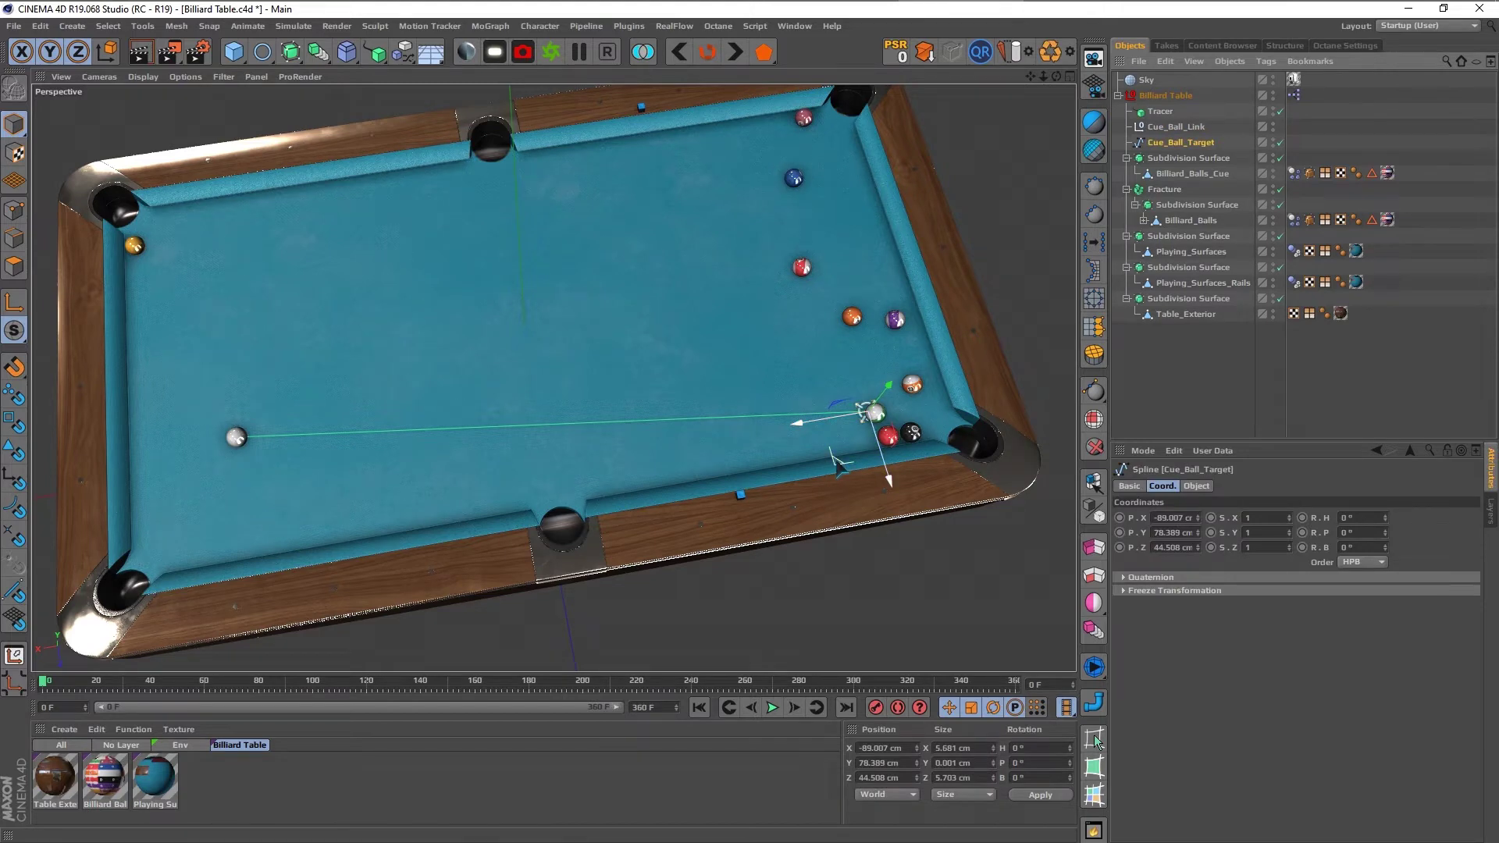
{"action": "left_click_drag", "start_coordinate": [835, 460], "coordinate": [859, 449]}
{"action": "left_click", "coordinate": [1167, 388]}
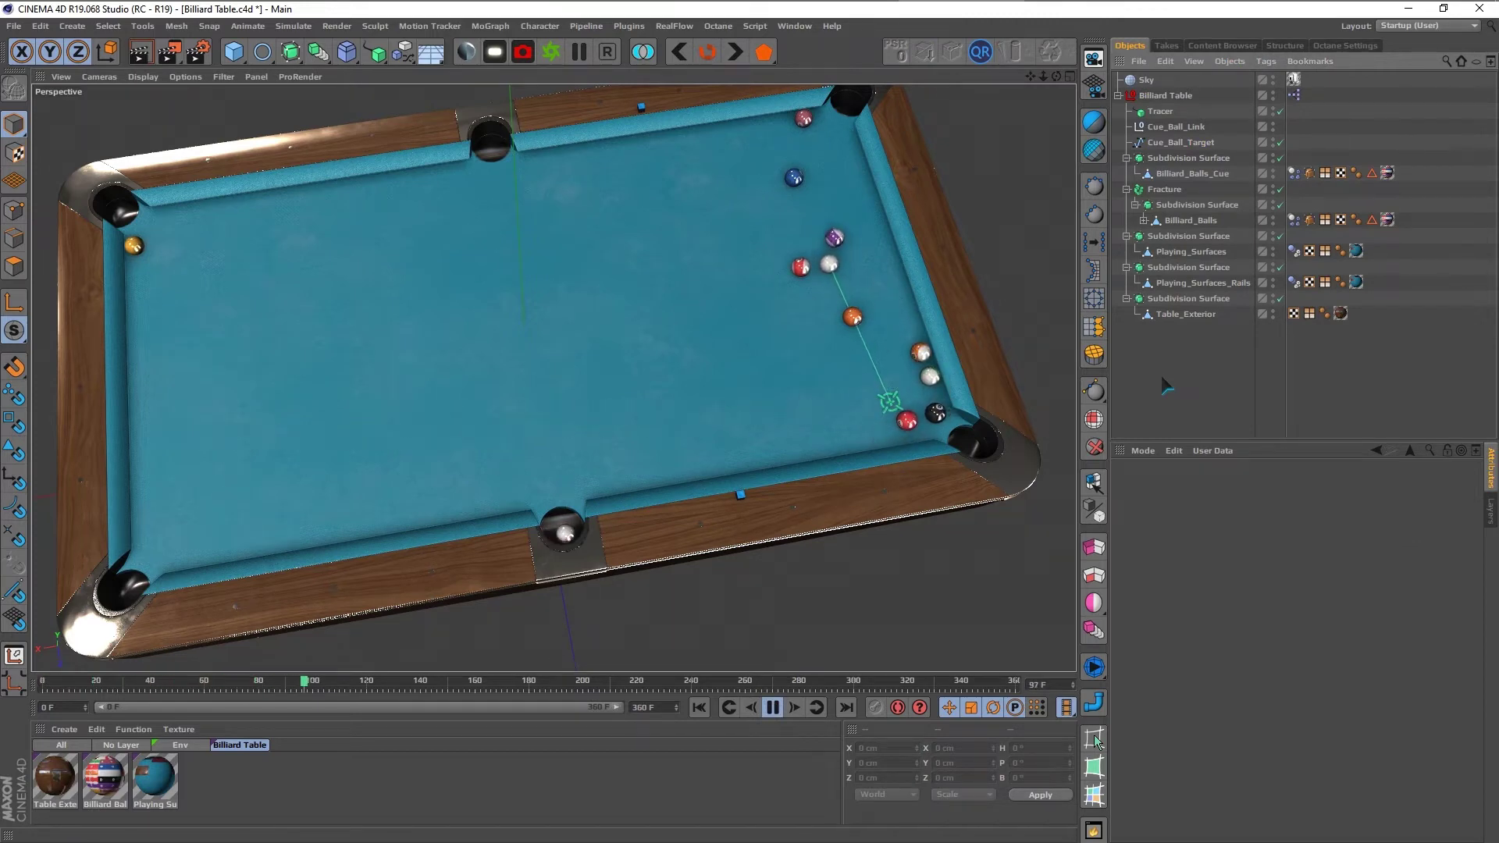
{"action": "key", "text": "F8"}
{"action": "key", "text": "shift+f"}
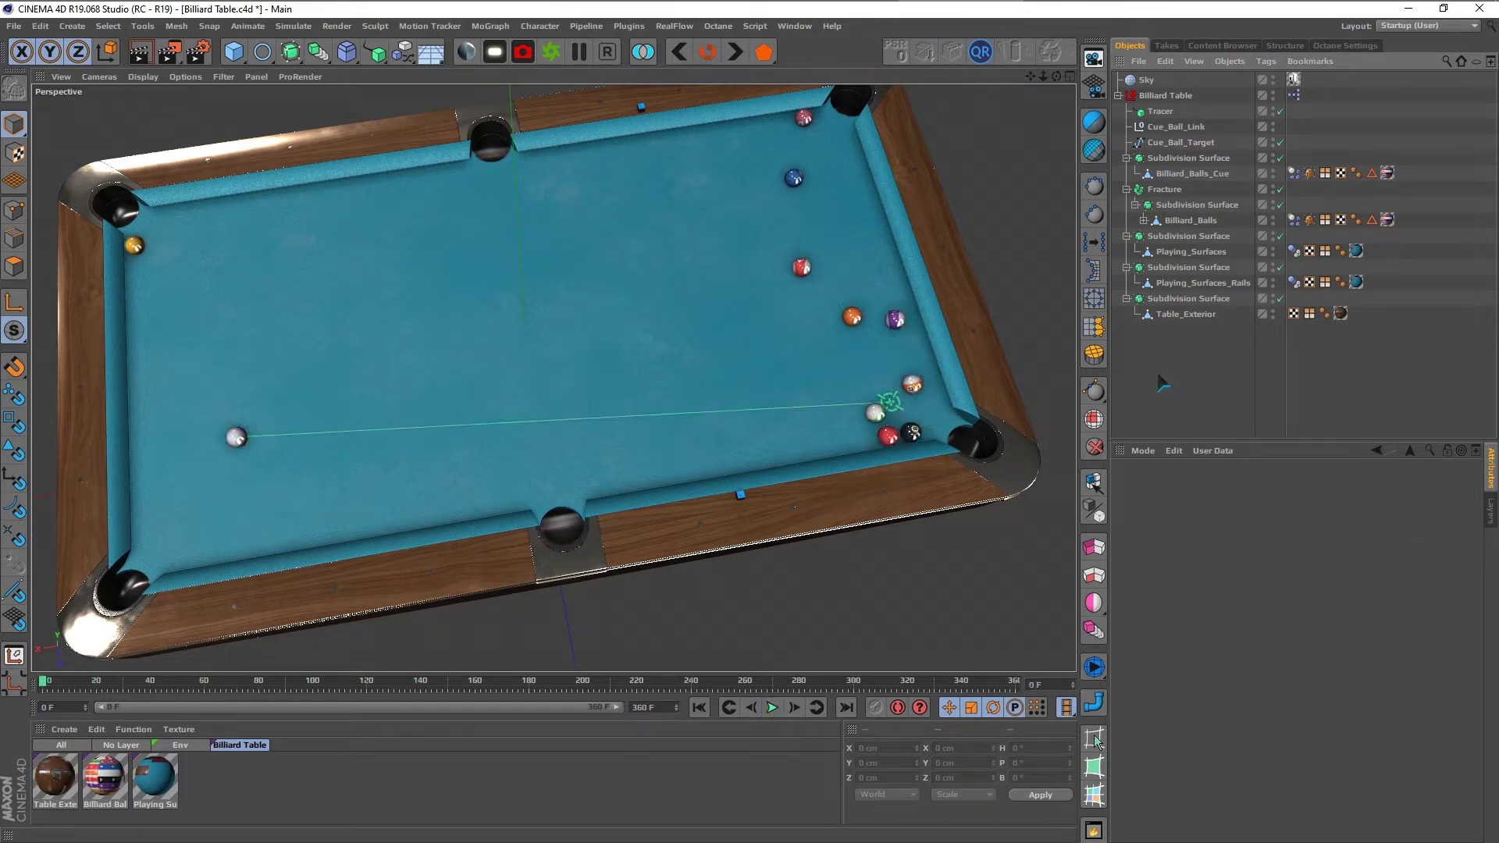
Step: Move the target onto the yellow ball near the top-left pocket and play the shot to frame 323
{"action": "left_click", "coordinate": [1180, 143]}
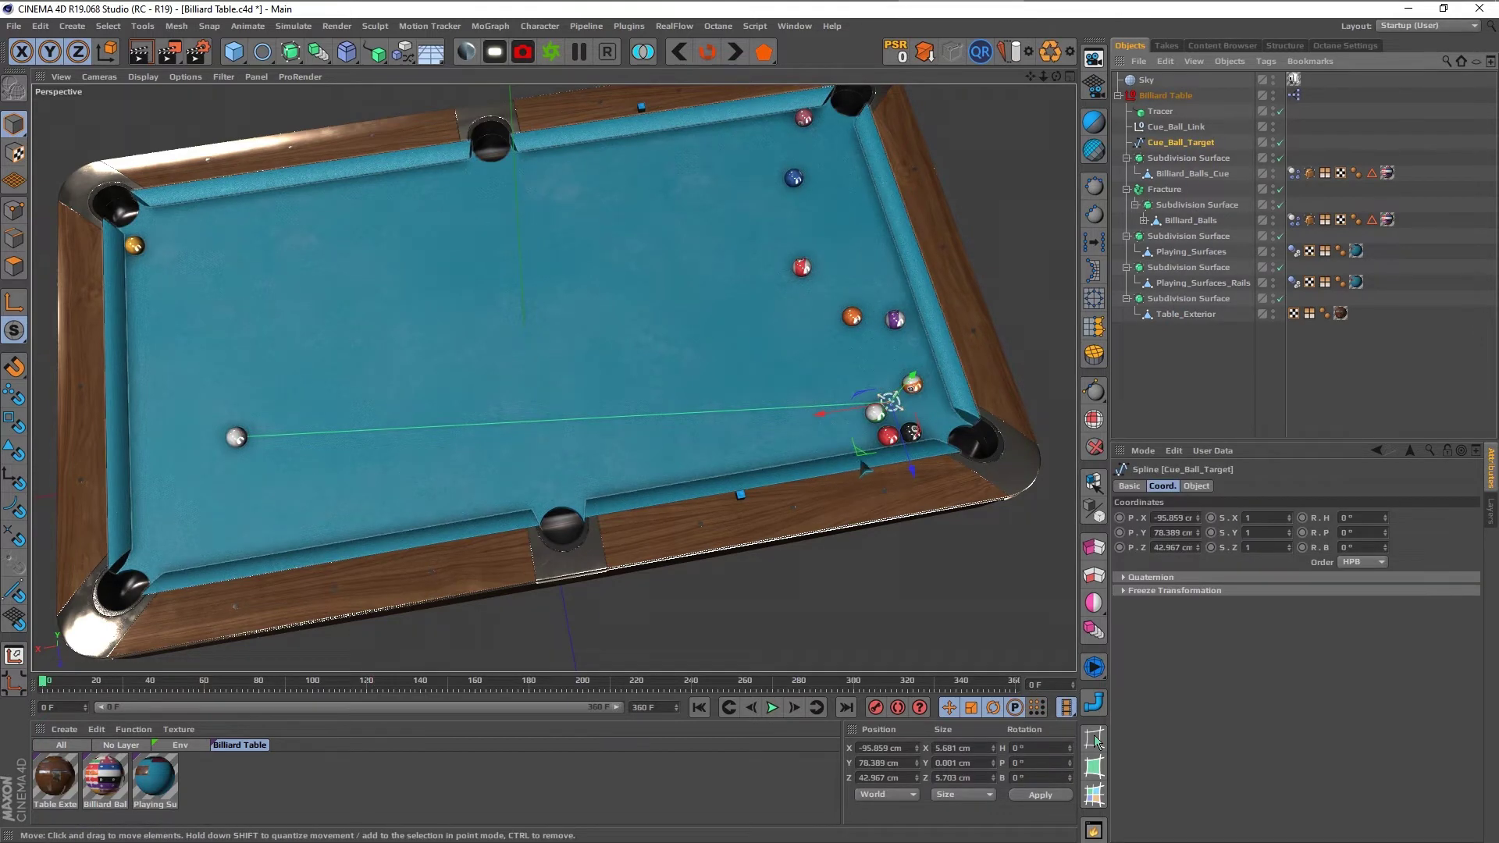
{"action": "mouse_move", "coordinate": [861, 459]}
{"action": "left_mouse_down"}
{"action": "mouse_move", "coordinate": [226, 304]}
{"action": "mouse_move", "coordinate": [96, 312]}
{"action": "left_mouse_up"}
{"action": "left_click", "coordinate": [1137, 383]}
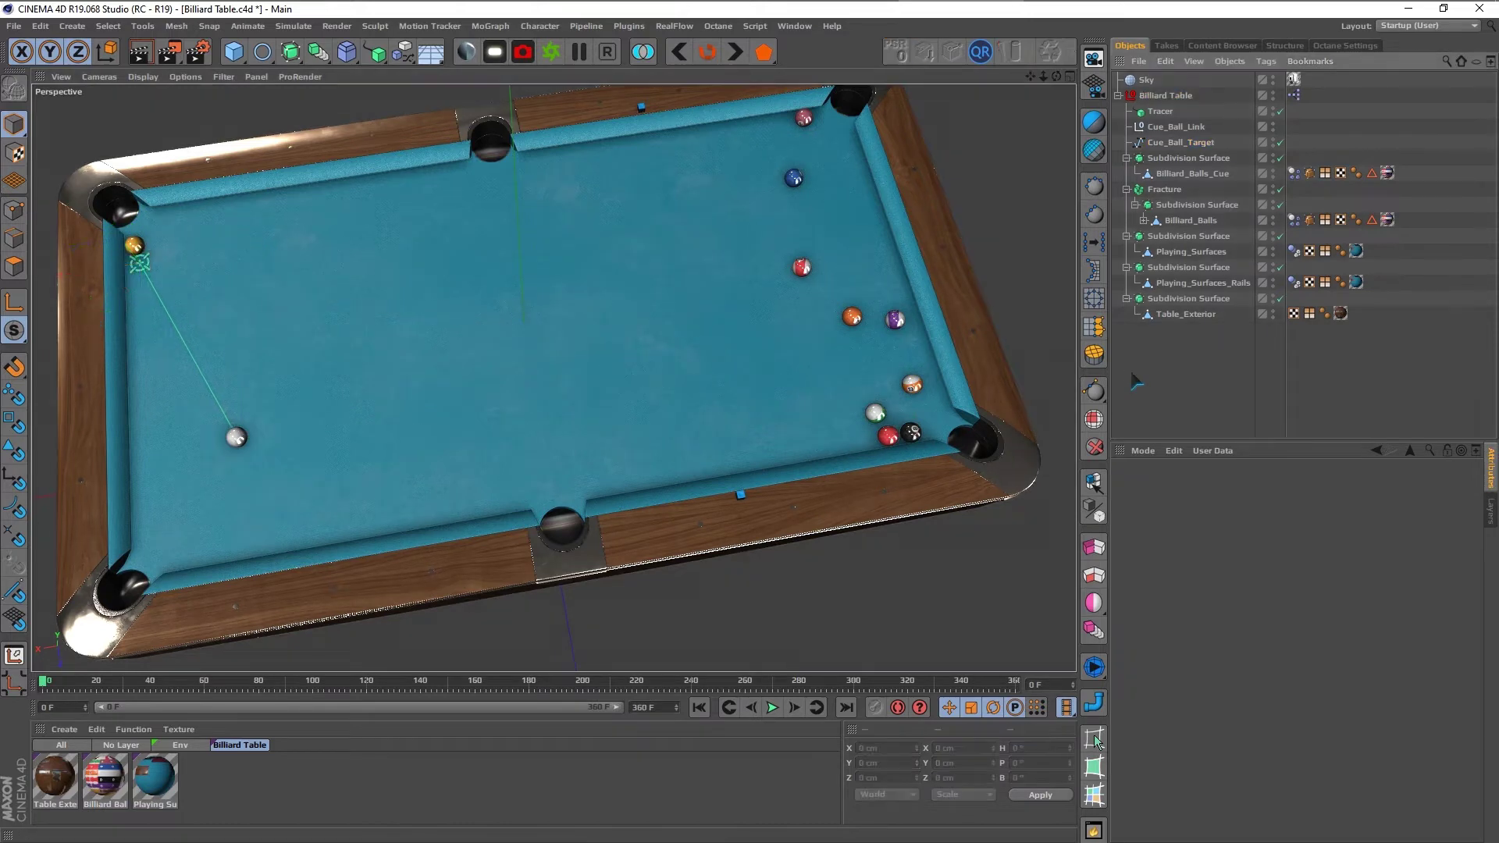
{"action": "key", "text": "F8"}
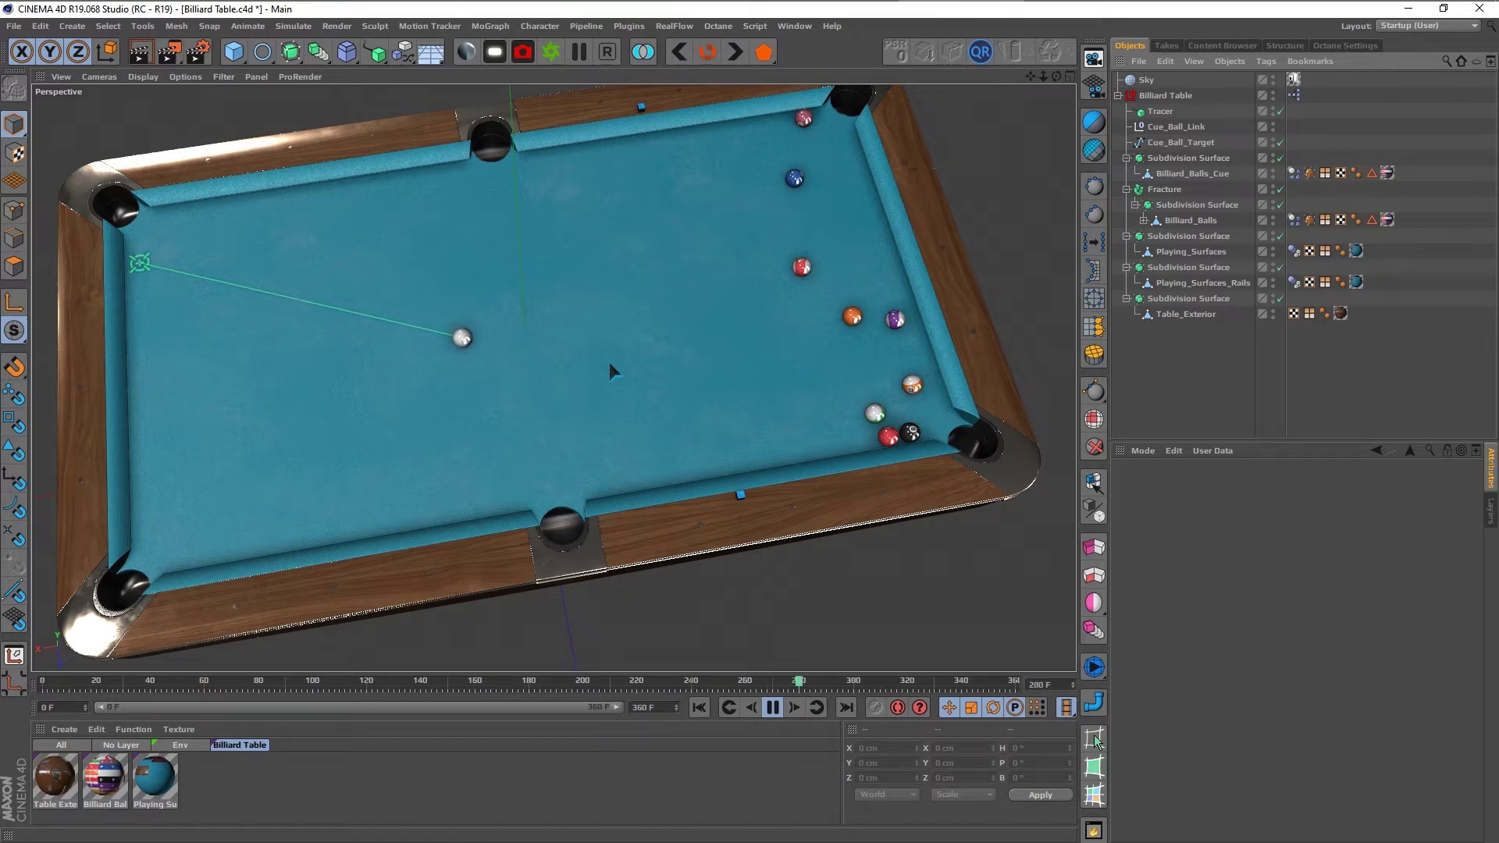
{"action": "key", "text": "F8"}
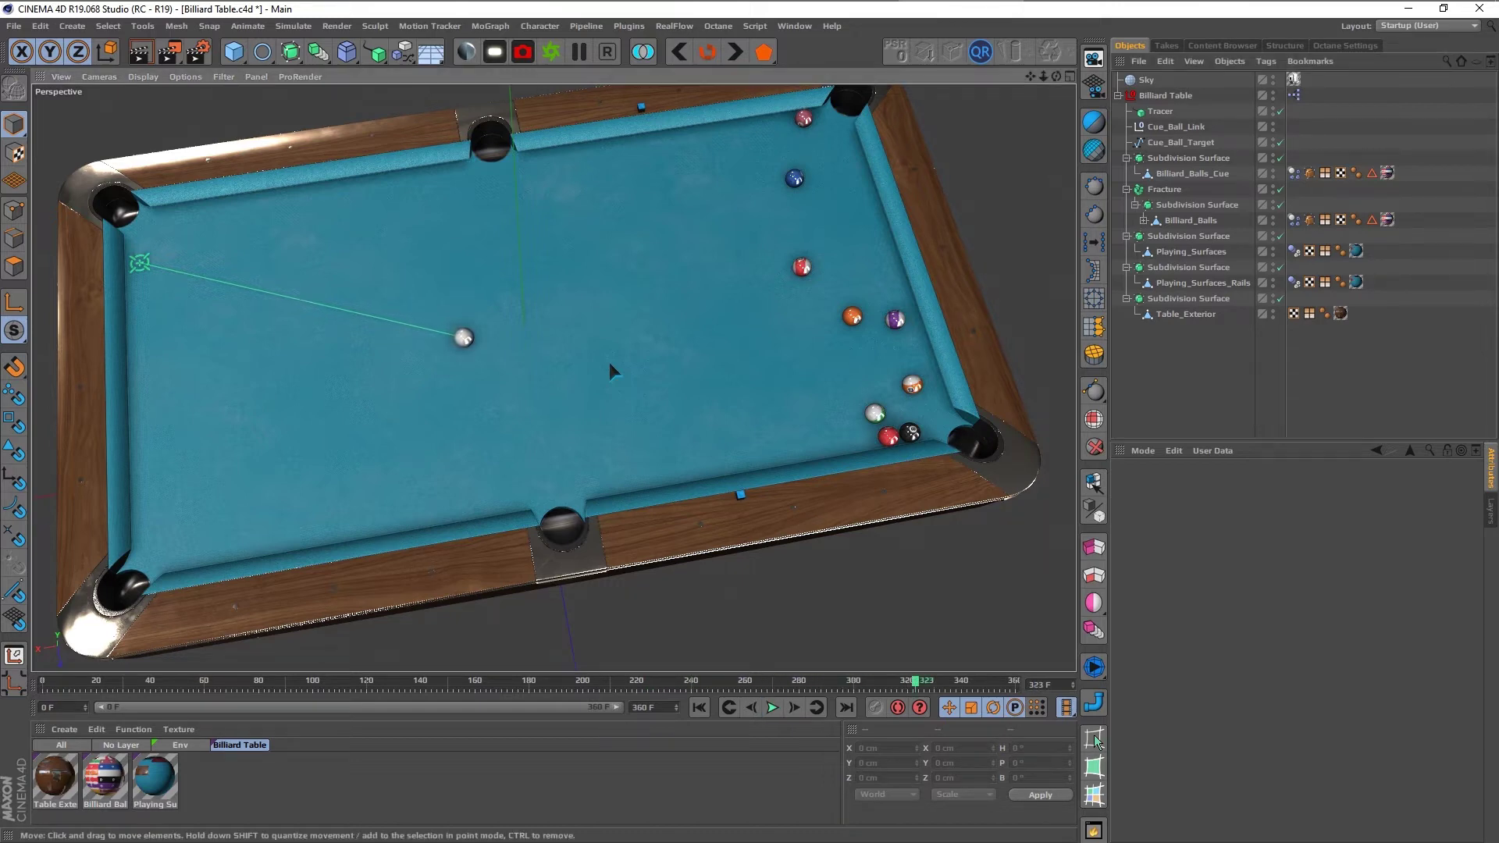
Step: Select both ball groups' Dynamics Body tags and view the table from the top
{"action": "left_click", "coordinate": [1294, 173]}
{"action": "left_click", "coordinate": [1293, 219], "text": "ctrl"}
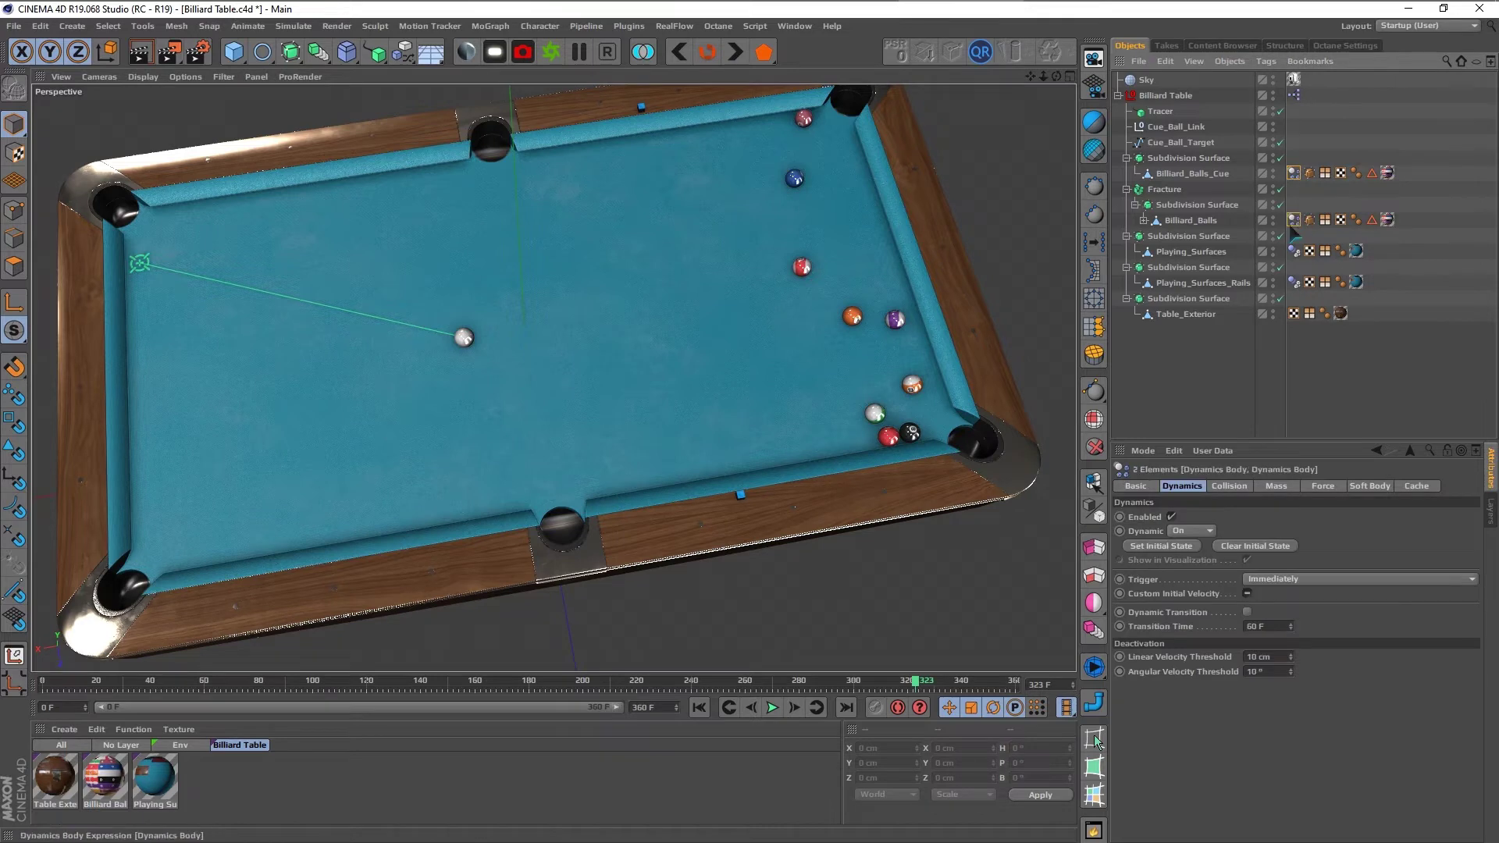
{"action": "mouse_move", "coordinate": [781, 328]}
{"action": "left_mouse_down", "text": "alt"}
{"action": "mouse_move", "coordinate": [766, 287]}
{"action": "mouse_move", "coordinate": [849, 367]}
{"action": "mouse_move", "coordinate": [765, 331]}
{"action": "mouse_move", "coordinate": [734, 368]}
{"action": "mouse_move", "coordinate": [953, 284]}
{"action": "left_mouse_up", "text": "alt"}
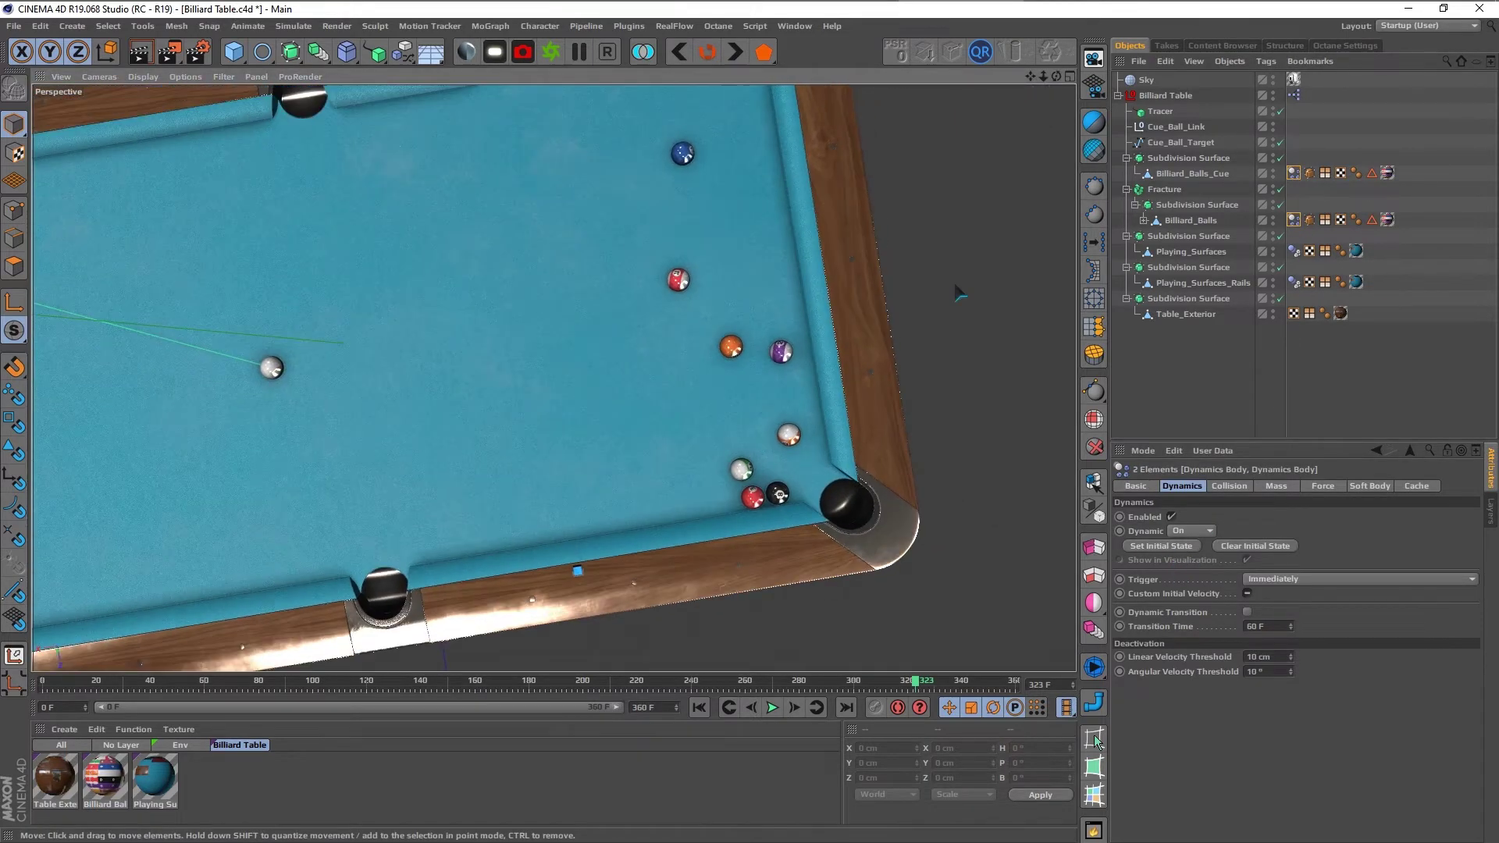
Step: Move Cue_Ball_Target from the left corner pocket to beside the blue ball
{"action": "left_click", "coordinate": [1192, 143]}
{"action": "scroll", "coordinate": [683, 327], "scroll_direction": "down", "scroll_amount": 5}
{"action": "key", "text": "e"}
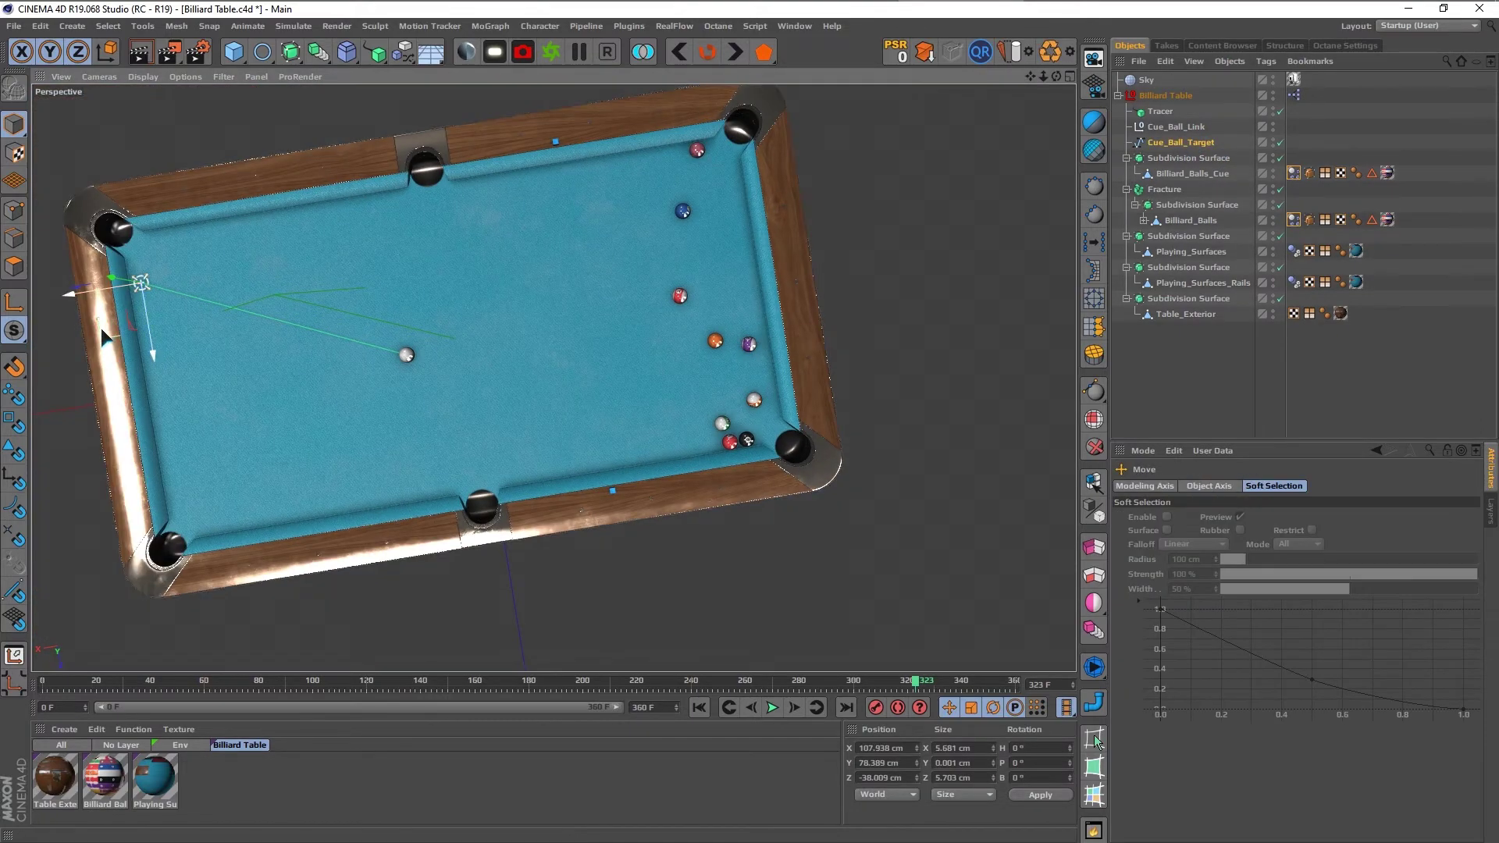
{"action": "left_click_drag", "start_coordinate": [170, 331], "coordinate": [705, 411]}
{"action": "scroll", "coordinate": [704, 411], "scroll_direction": "up", "scroll_amount": 3}
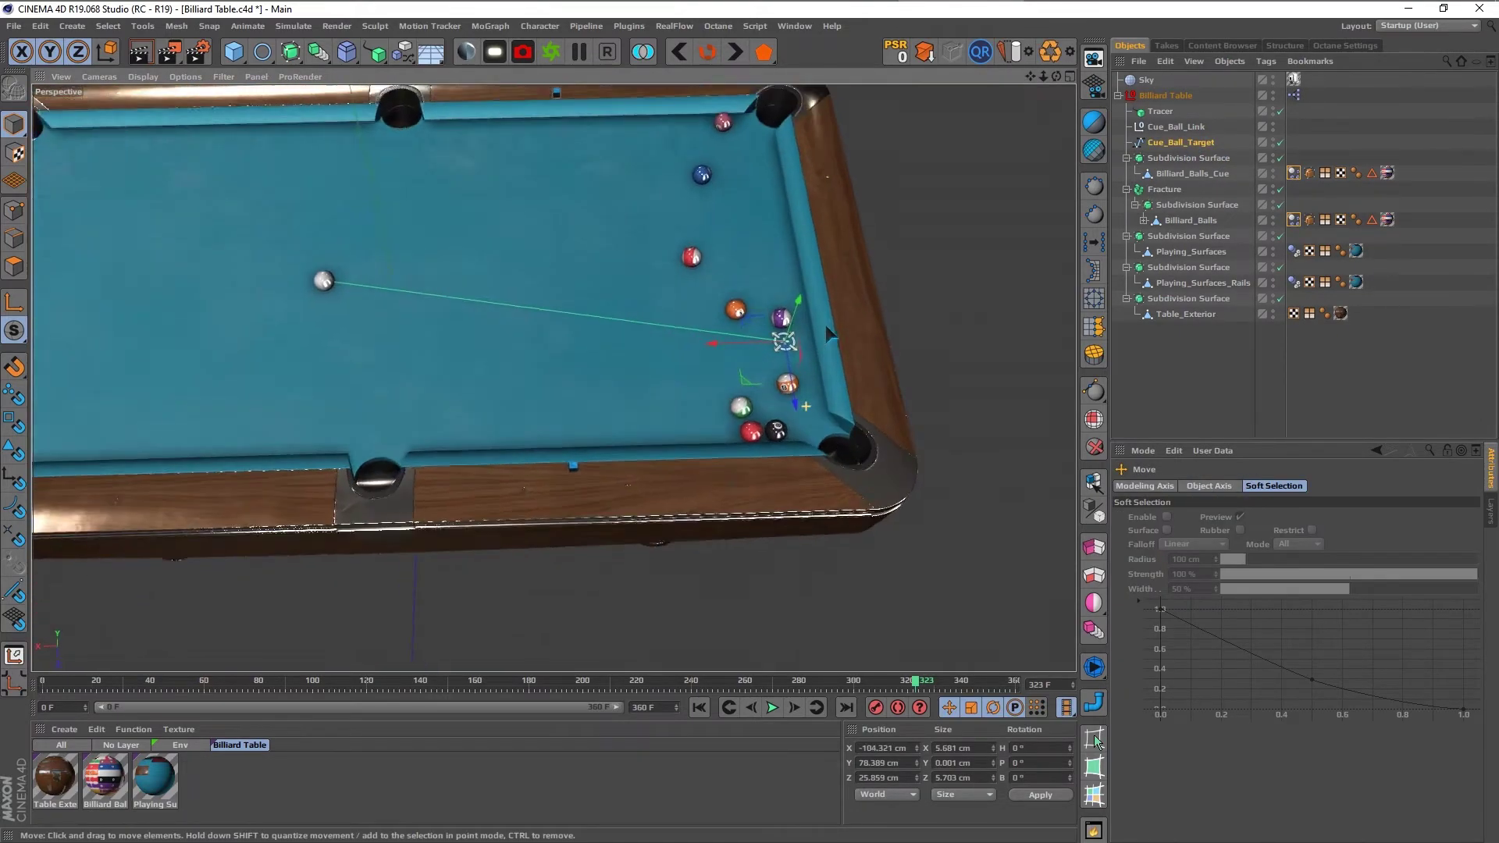
{"action": "mouse_move", "coordinate": [826, 325]}
{"action": "left_mouse_down", "text": "alt"}
{"action": "mouse_move", "coordinate": [704, 381]}
{"action": "mouse_move", "coordinate": [876, 367]}
{"action": "left_mouse_up", "text": "alt"}
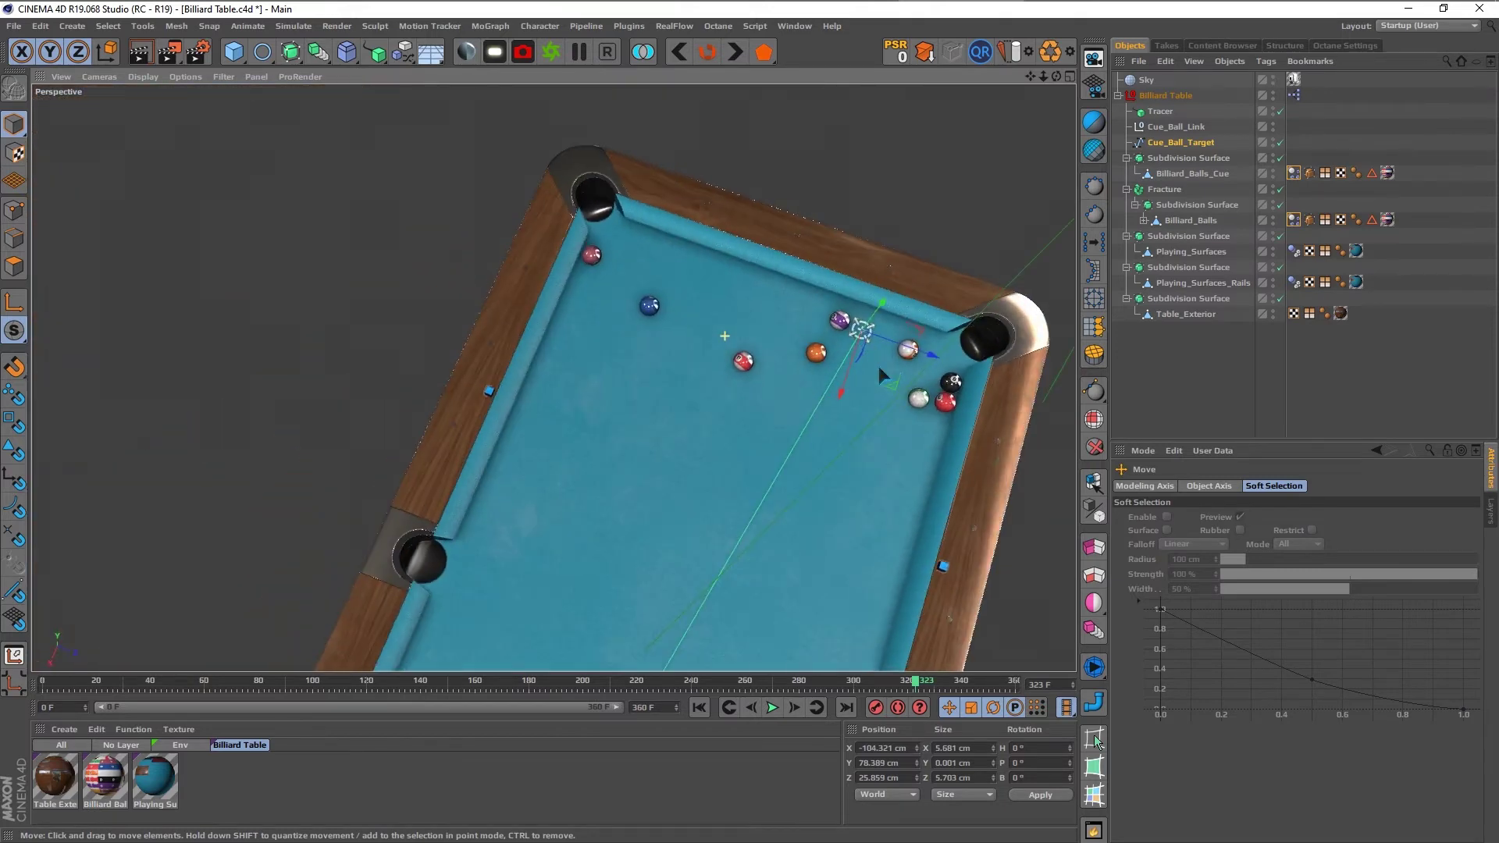
{"action": "middle_click_drag", "start_coordinate": [879, 369], "coordinate": [801, 322], "text": "alt"}
{"action": "left_click_drag", "start_coordinate": [803, 336], "coordinate": [610, 327]}
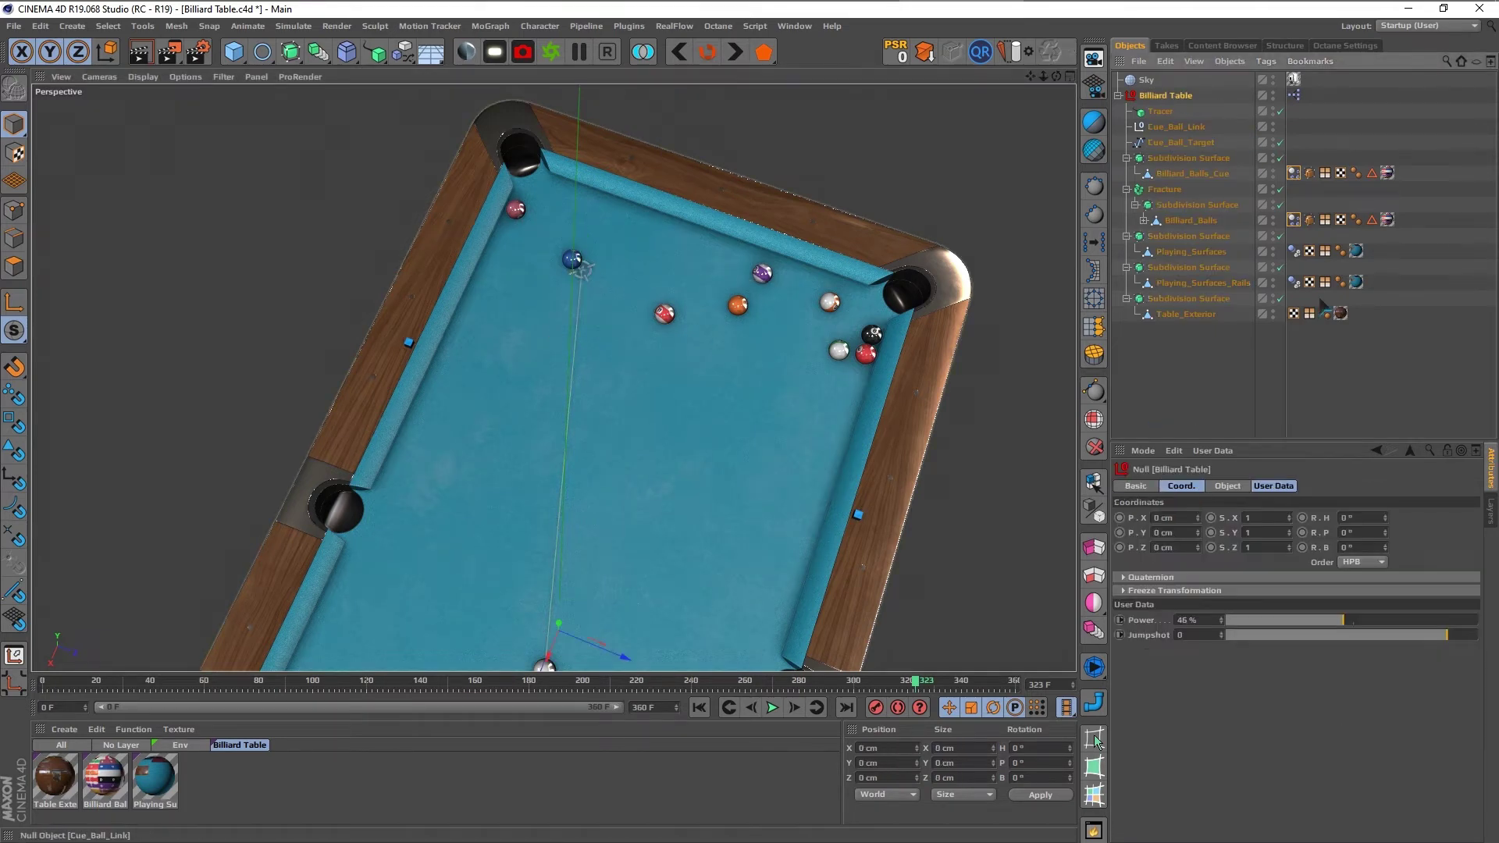
Step: Play the blue-ball shot while orbiting, stop at frame 284, and select both Dynamics Body tags
{"action": "left_click", "coordinate": [1202, 384]}
{"action": "mouse_move", "coordinate": [738, 322]}
{"action": "left_mouse_down", "text": "alt"}
{"action": "mouse_move", "coordinate": [677, 353]}
{"action": "mouse_move", "coordinate": [650, 391]}
{"action": "left_mouse_up", "text": "alt"}
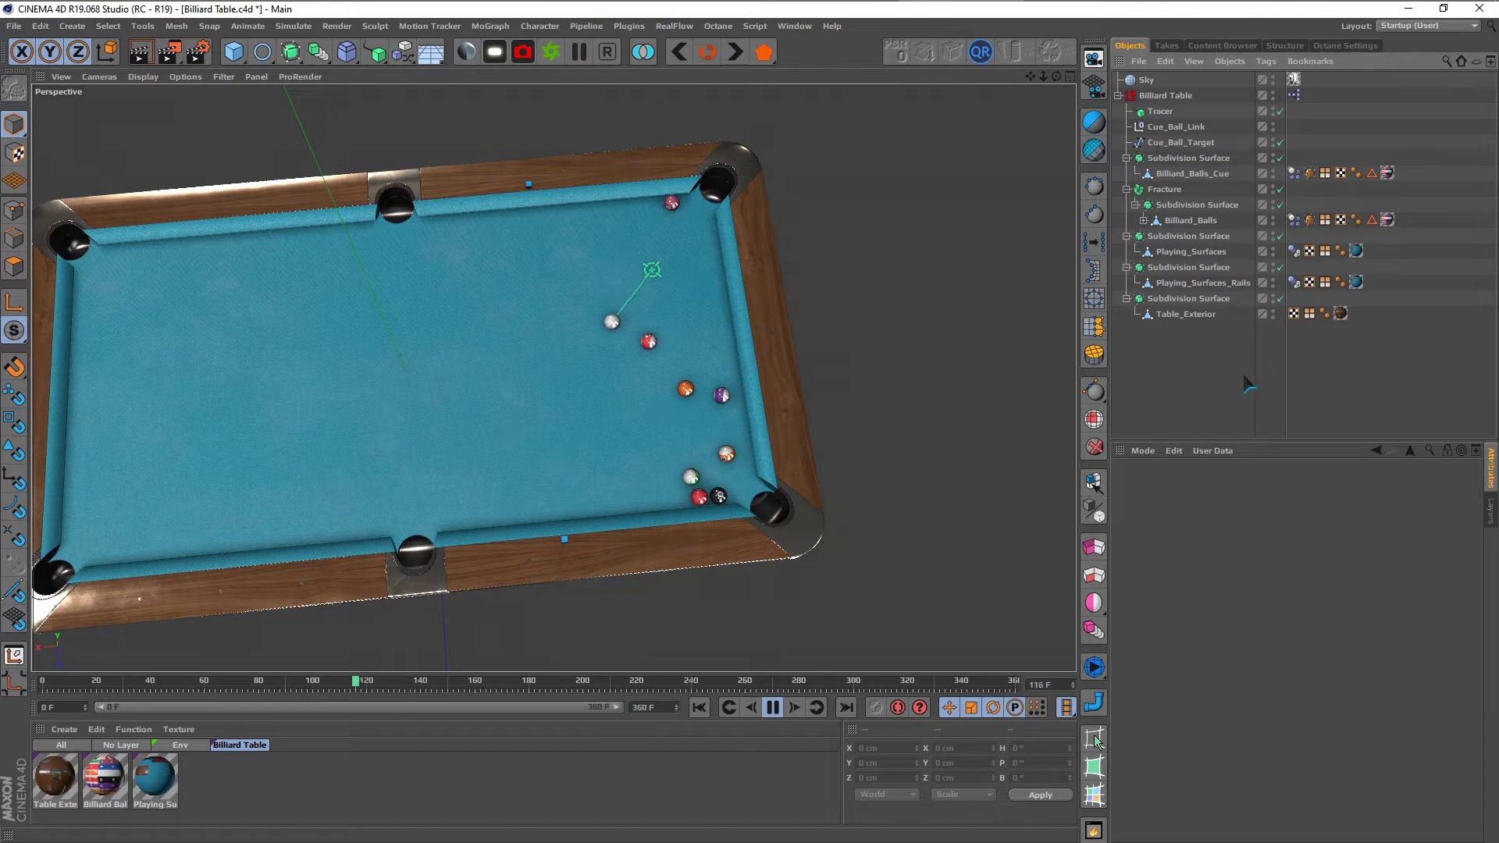
{"action": "mouse_move", "coordinate": [706, 391]}
{"action": "left_mouse_down", "text": "alt"}
{"action": "mouse_move", "coordinate": [640, 387]}
{"action": "mouse_move", "coordinate": [493, 287]}
{"action": "mouse_move", "coordinate": [590, 304]}
{"action": "mouse_move", "coordinate": [682, 411]}
{"action": "left_mouse_up", "text": "alt"}
{"action": "key", "text": "F8"}
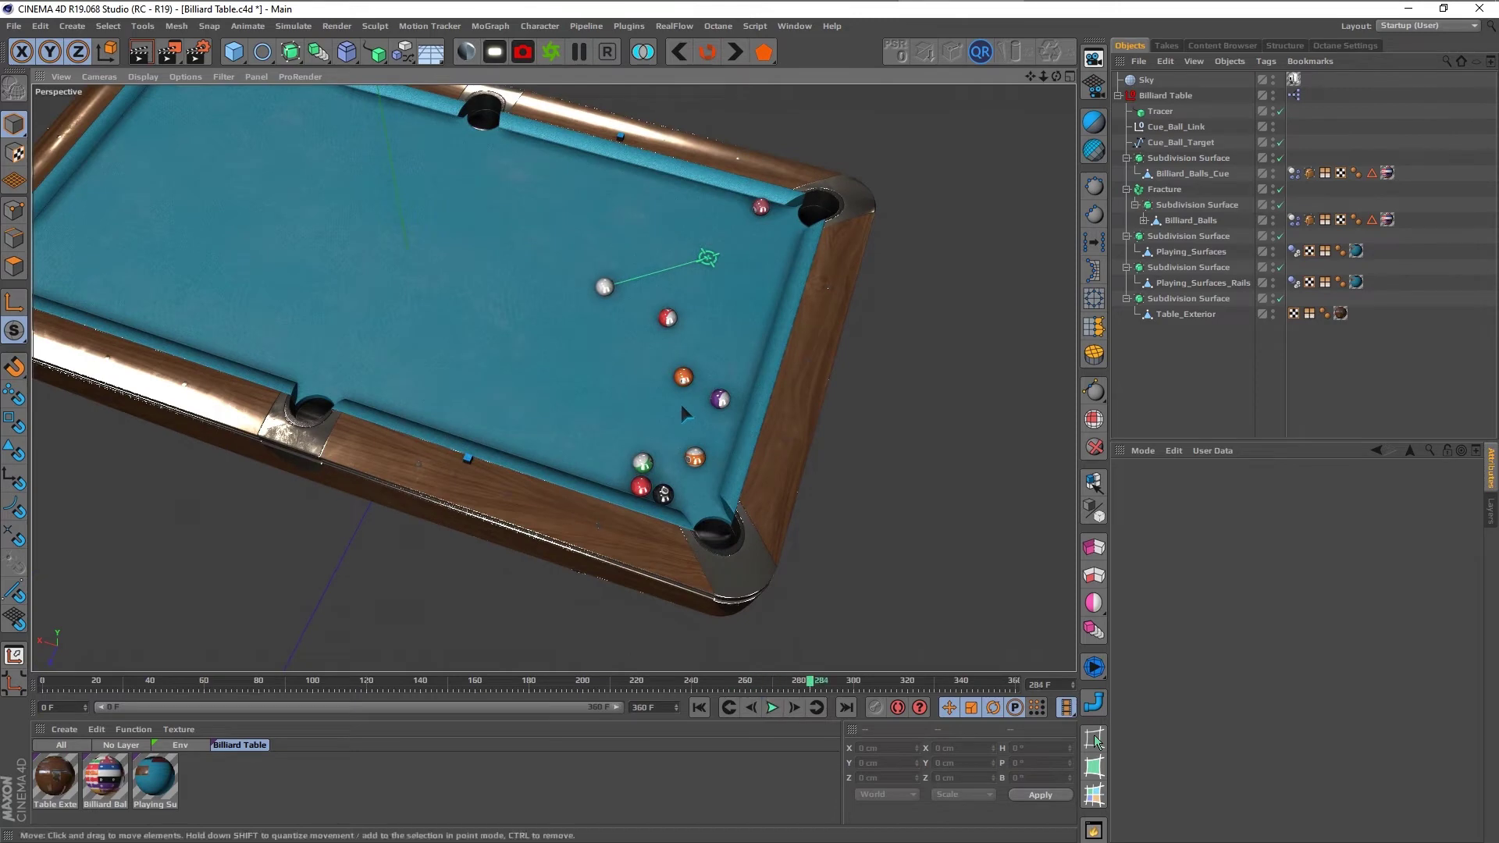
{"action": "left_click", "coordinate": [1294, 172]}
{"action": "left_click", "coordinate": [1294, 220], "text": "shift"}
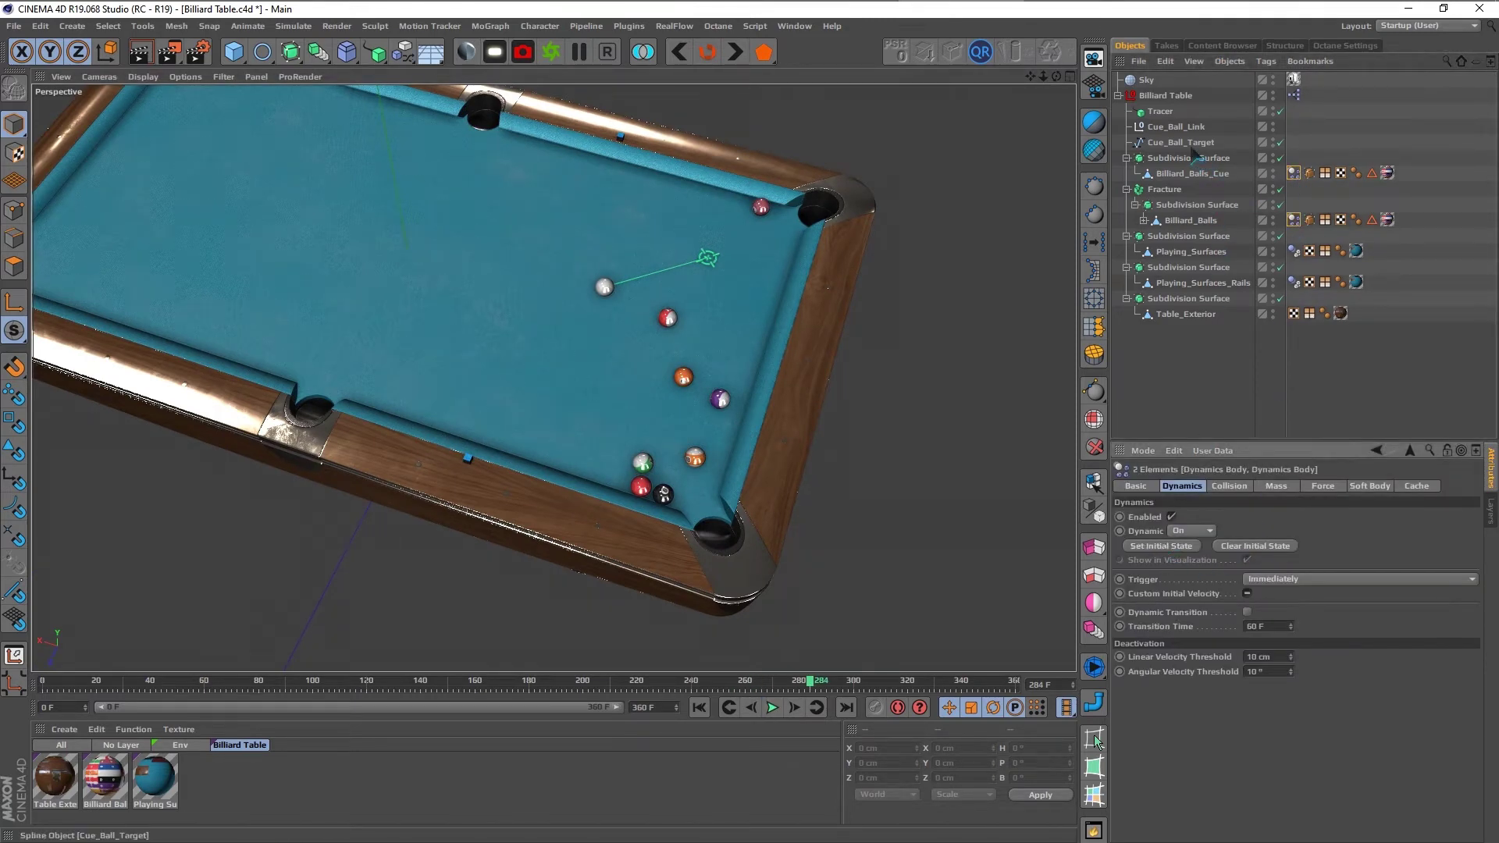
Step: Move the cue ball target down the table onto the orange ball and play the shot
{"action": "left_click", "coordinate": [1188, 157]}
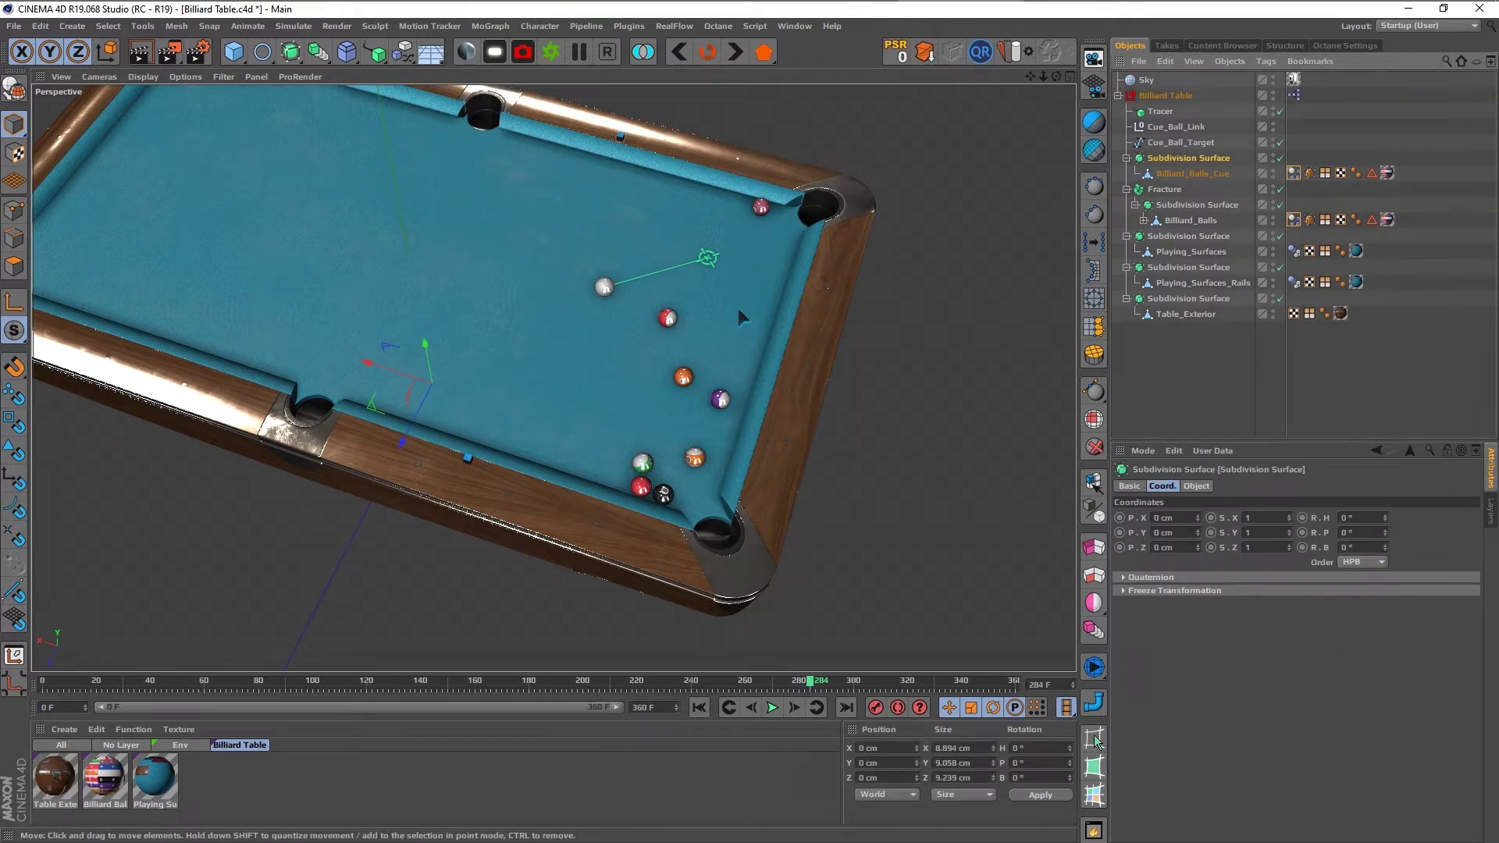
{"action": "left_click", "coordinate": [1191, 143]}
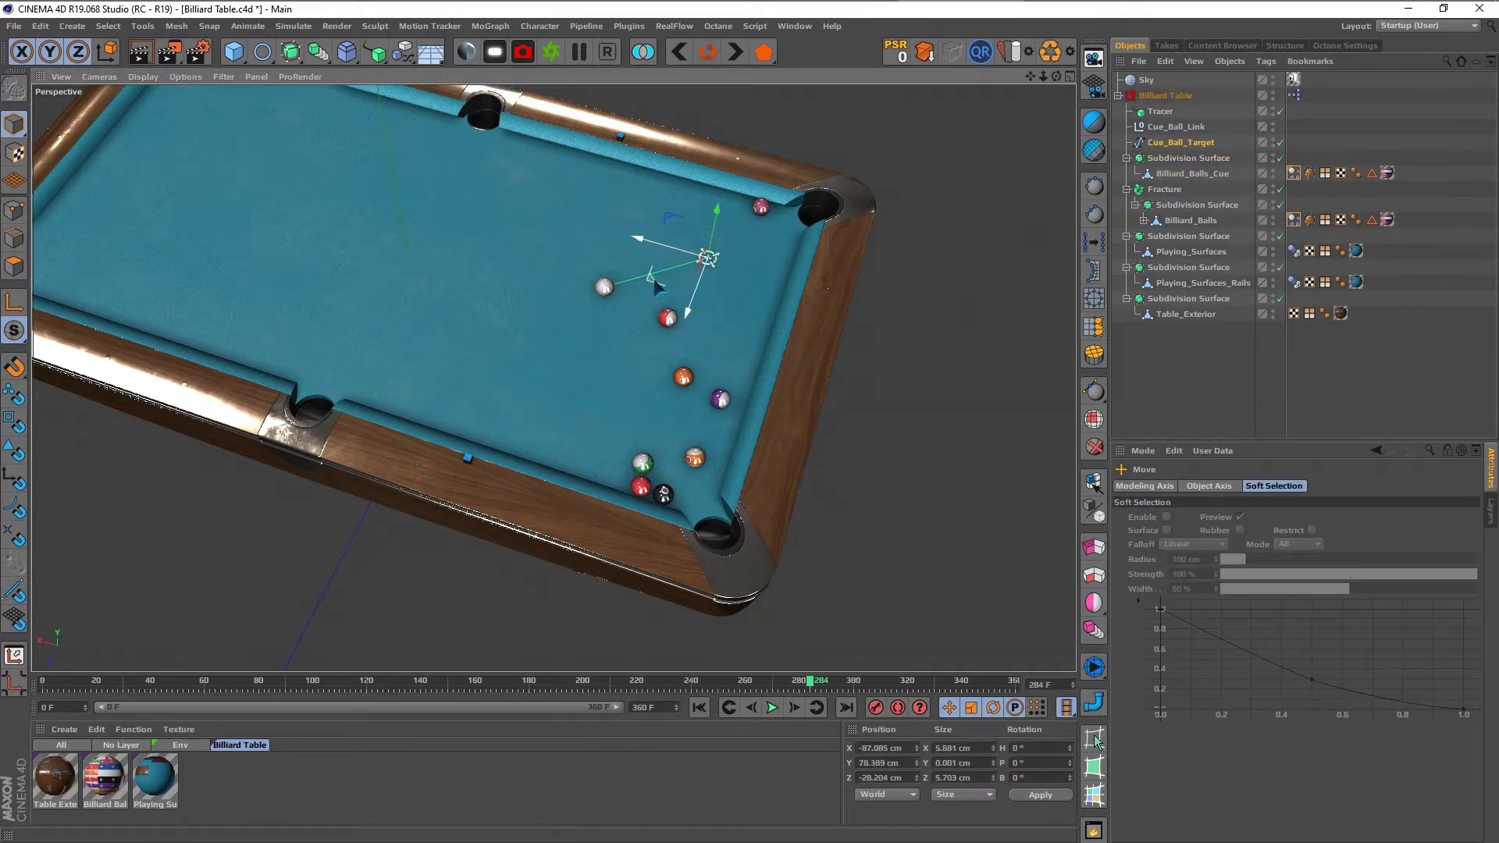
{"action": "left_click_drag", "start_coordinate": [653, 288], "coordinate": [647, 426]}
{"action": "mouse_move", "coordinate": [704, 441]}
{"action": "left_mouse_down"}
{"action": "mouse_move", "coordinate": [642, 401]}
{"action": "mouse_move", "coordinate": [750, 414]}
{"action": "left_mouse_up"}
{"action": "left_click", "coordinate": [1175, 393]}
{"action": "key", "text": "F8"}
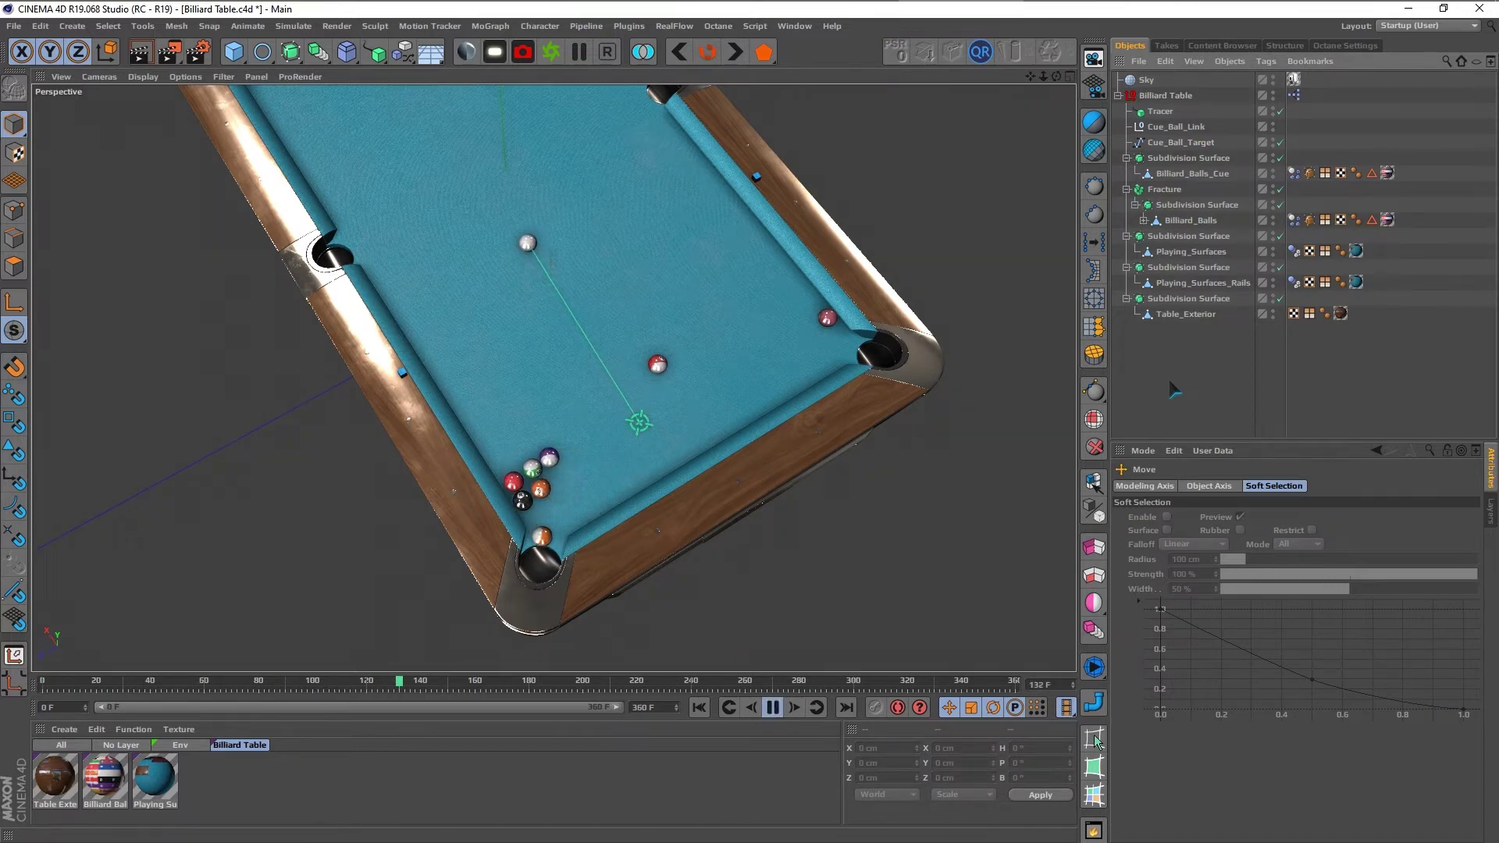
Step: Replay the orange-ball shot from the first frame, watching from a low side view
{"action": "key", "text": "F8"}
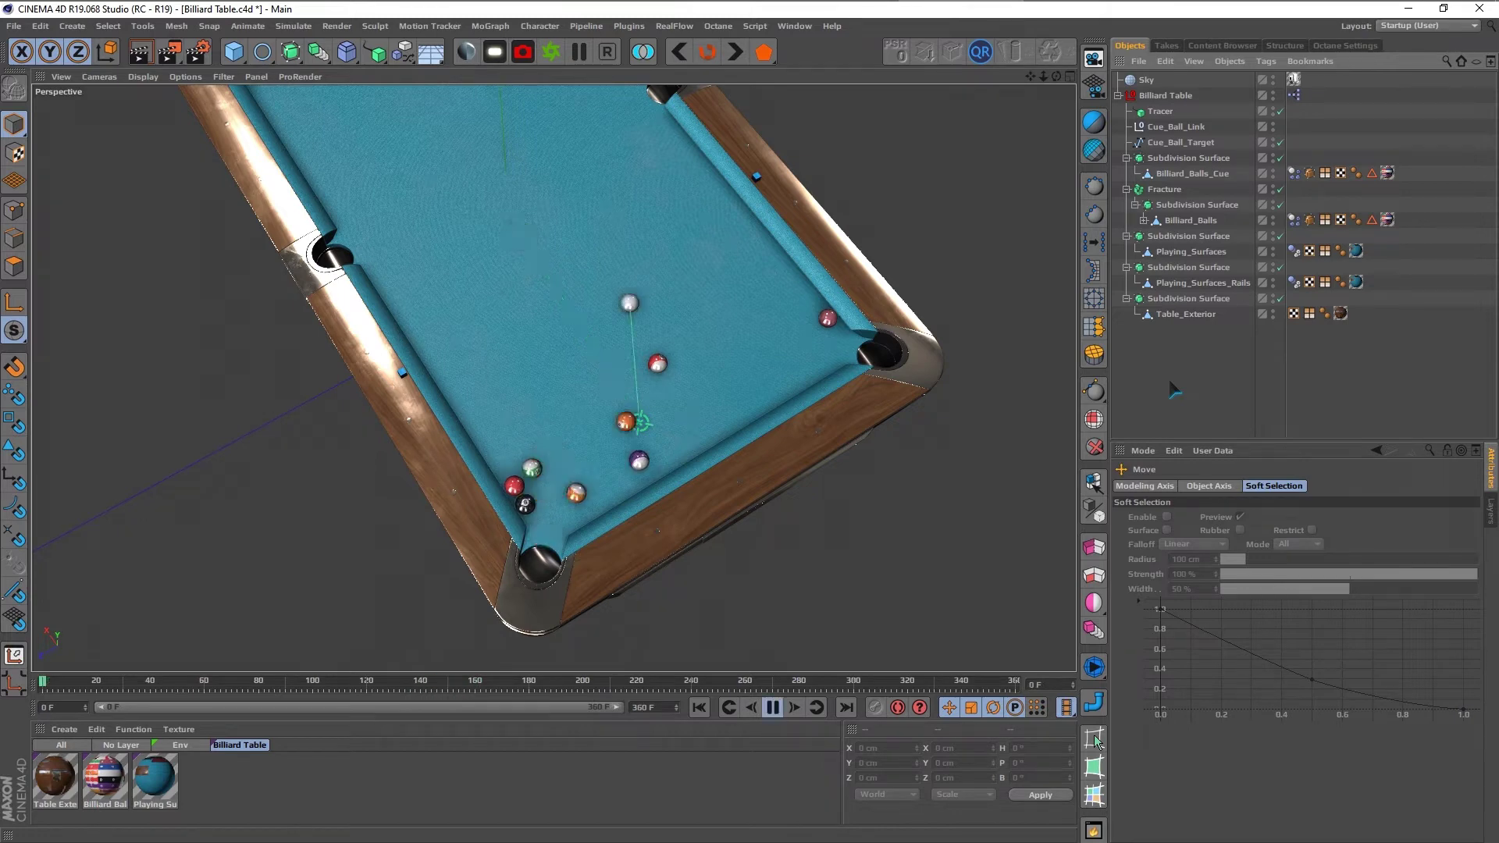
{"action": "key", "text": "shift+f"}
{"action": "left_click", "coordinate": [1181, 142]}
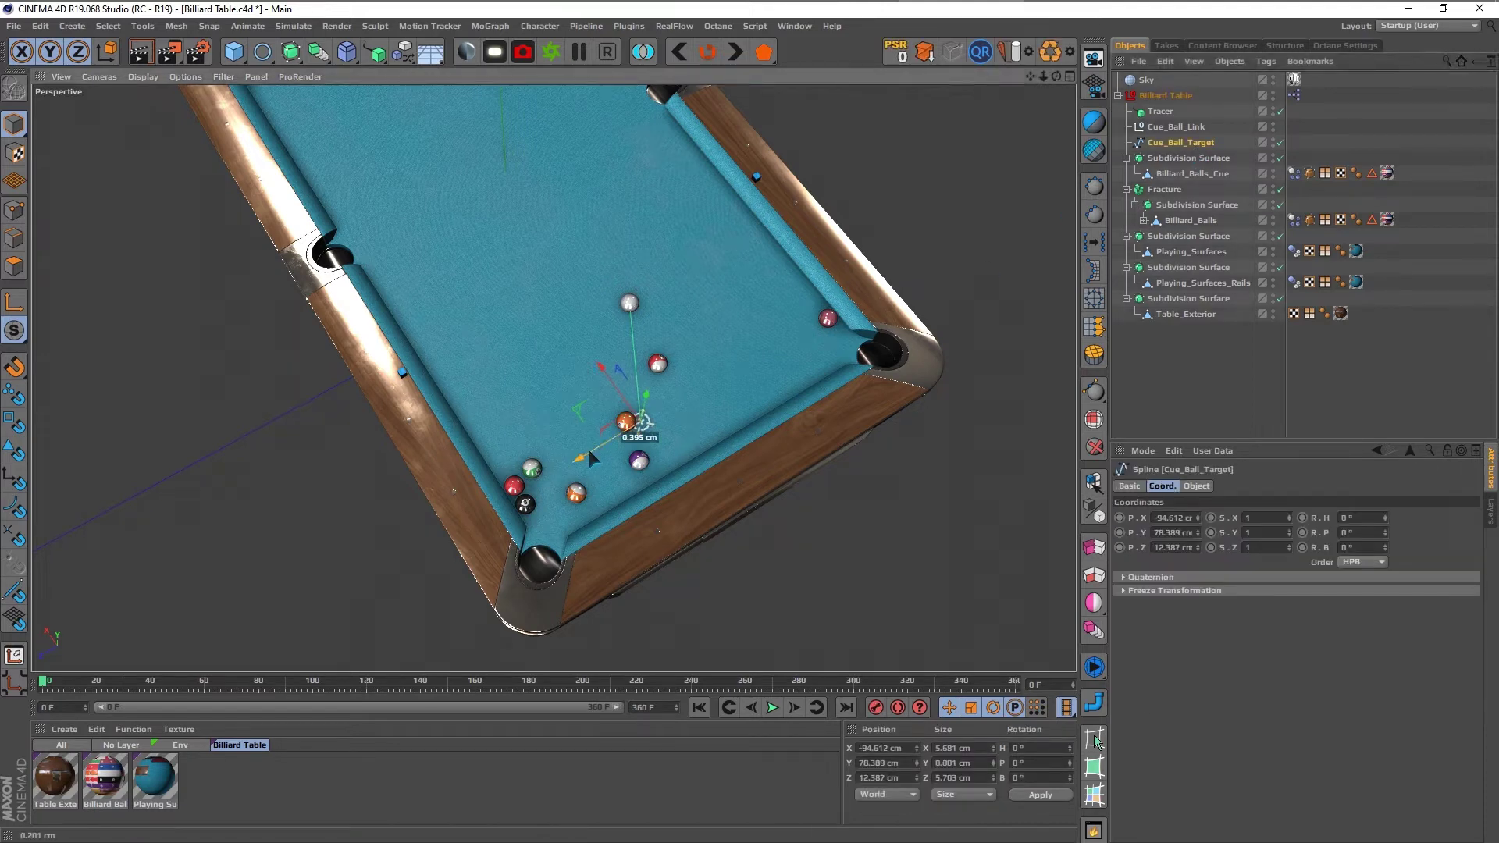
{"action": "left_click", "coordinate": [1152, 359]}
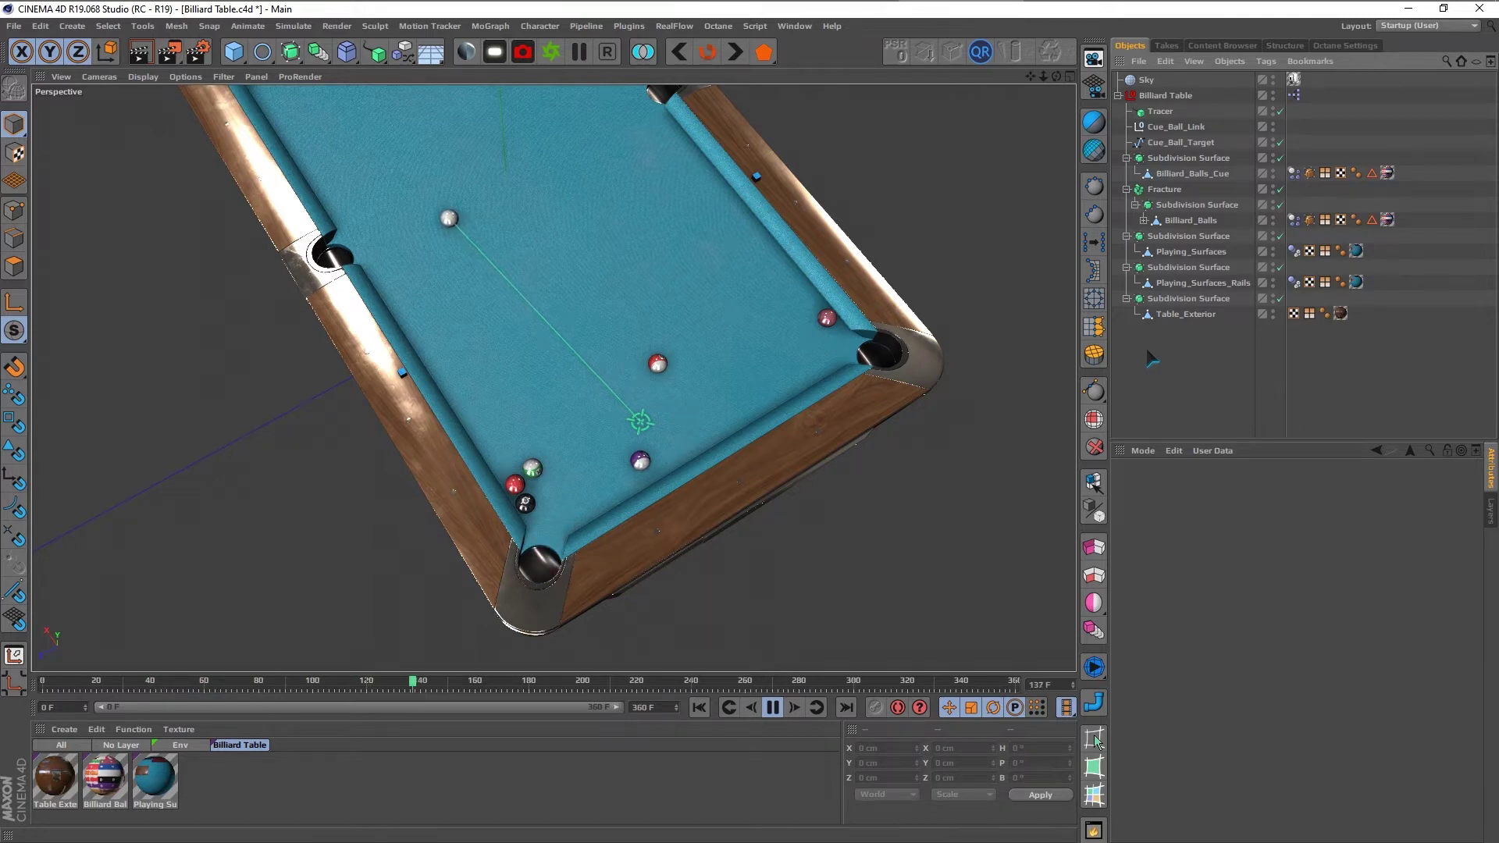
{"action": "mouse_move", "coordinate": [818, 370]}
{"action": "left_mouse_down", "text": "alt"}
{"action": "mouse_move", "coordinate": [586, 339]}
{"action": "mouse_move", "coordinate": [550, 283]}
{"action": "mouse_move", "coordinate": [644, 346]}
{"action": "left_mouse_up", "text": "alt"}
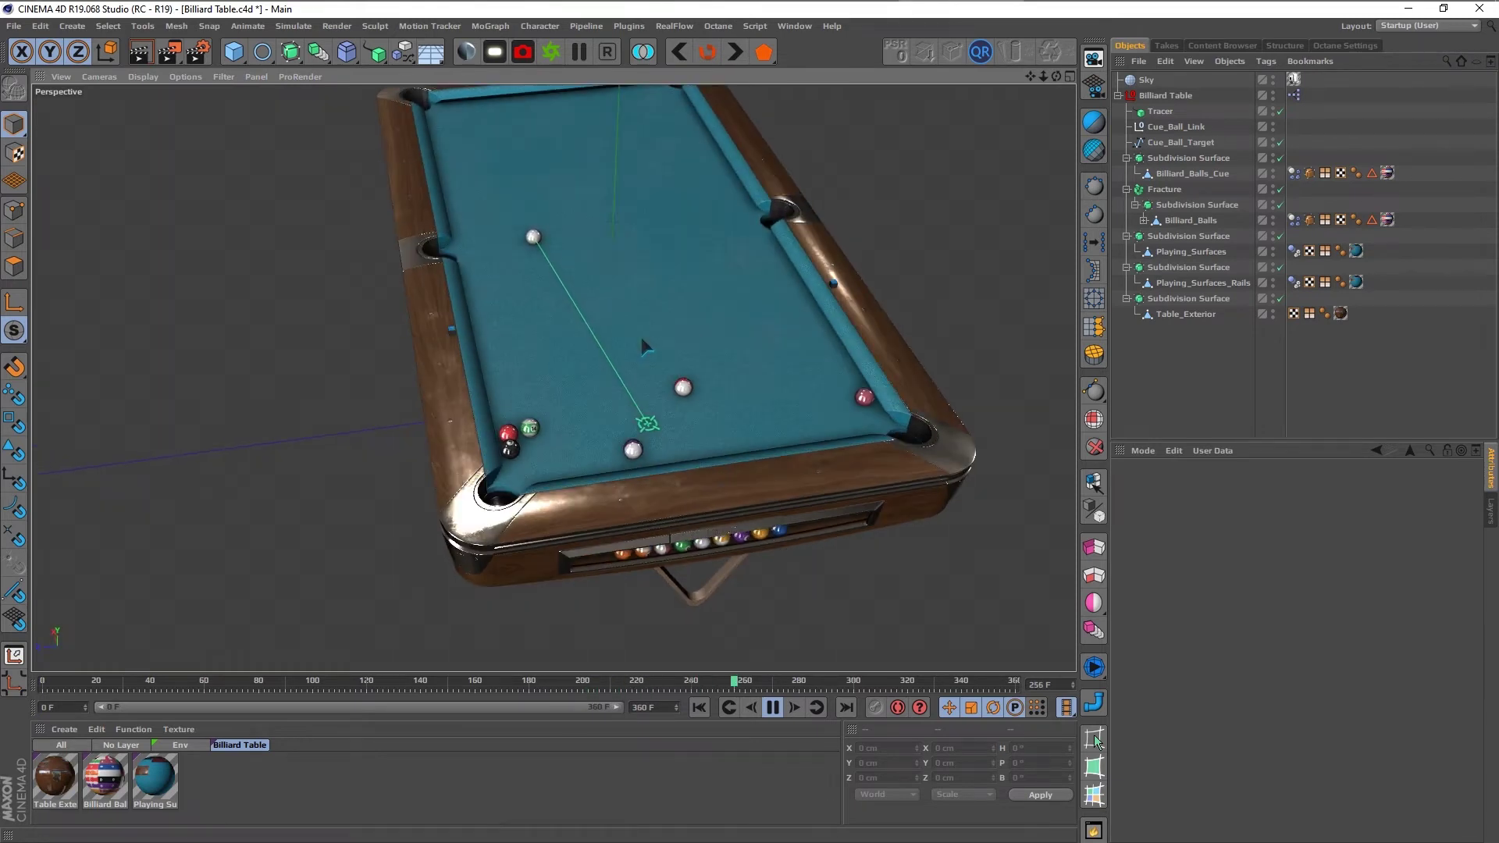
Step: Stop playback and Set Initial State on both Dynamics Body tags to keep the current ball positions
{"action": "key", "text": "F8"}
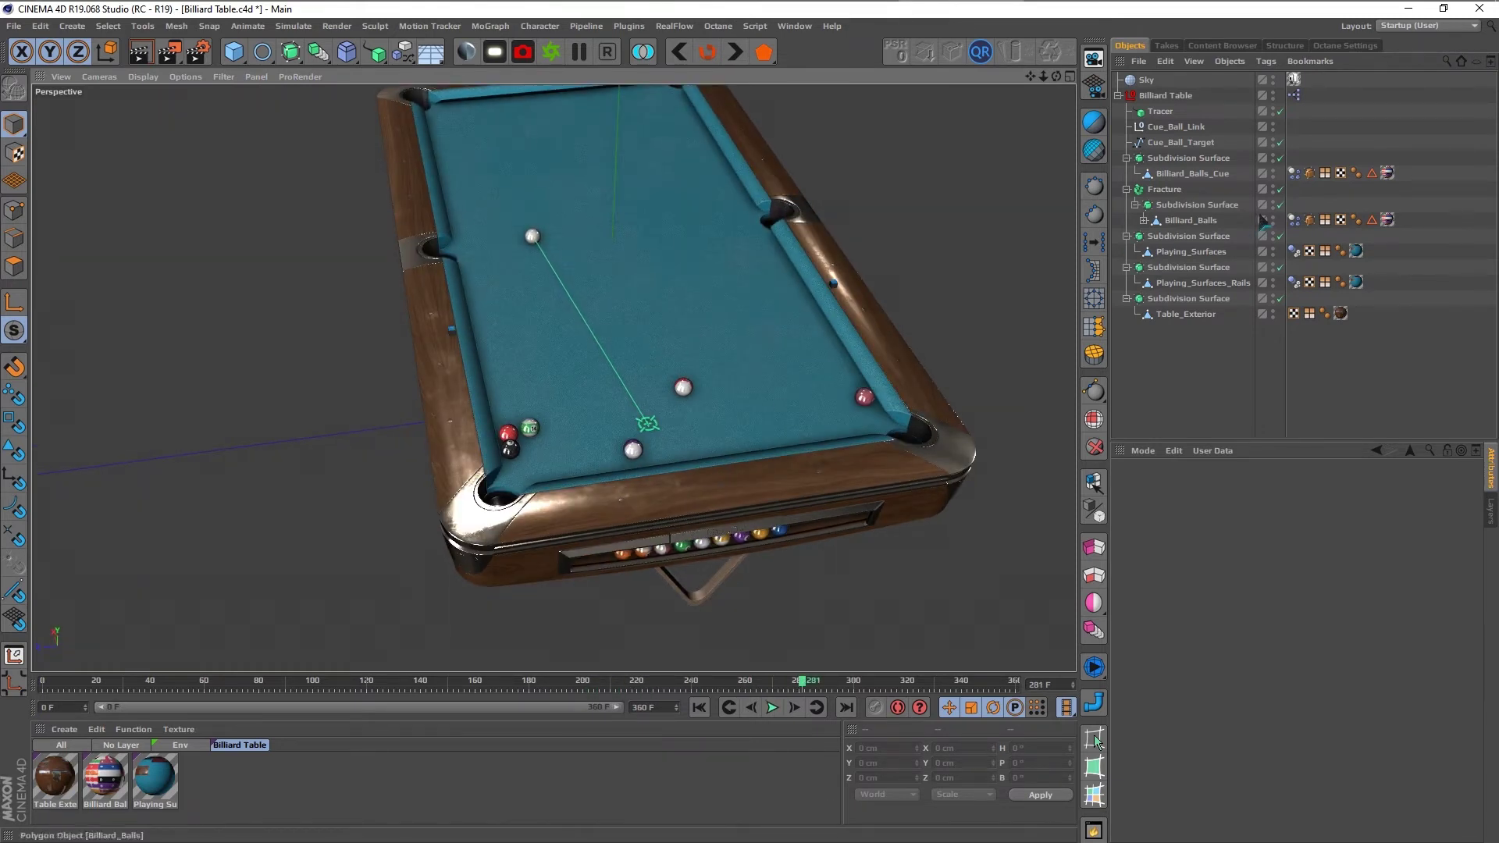
{"action": "left_click", "coordinate": [1294, 219]}
{"action": "left_click", "coordinate": [1293, 172], "text": "ctrl"}
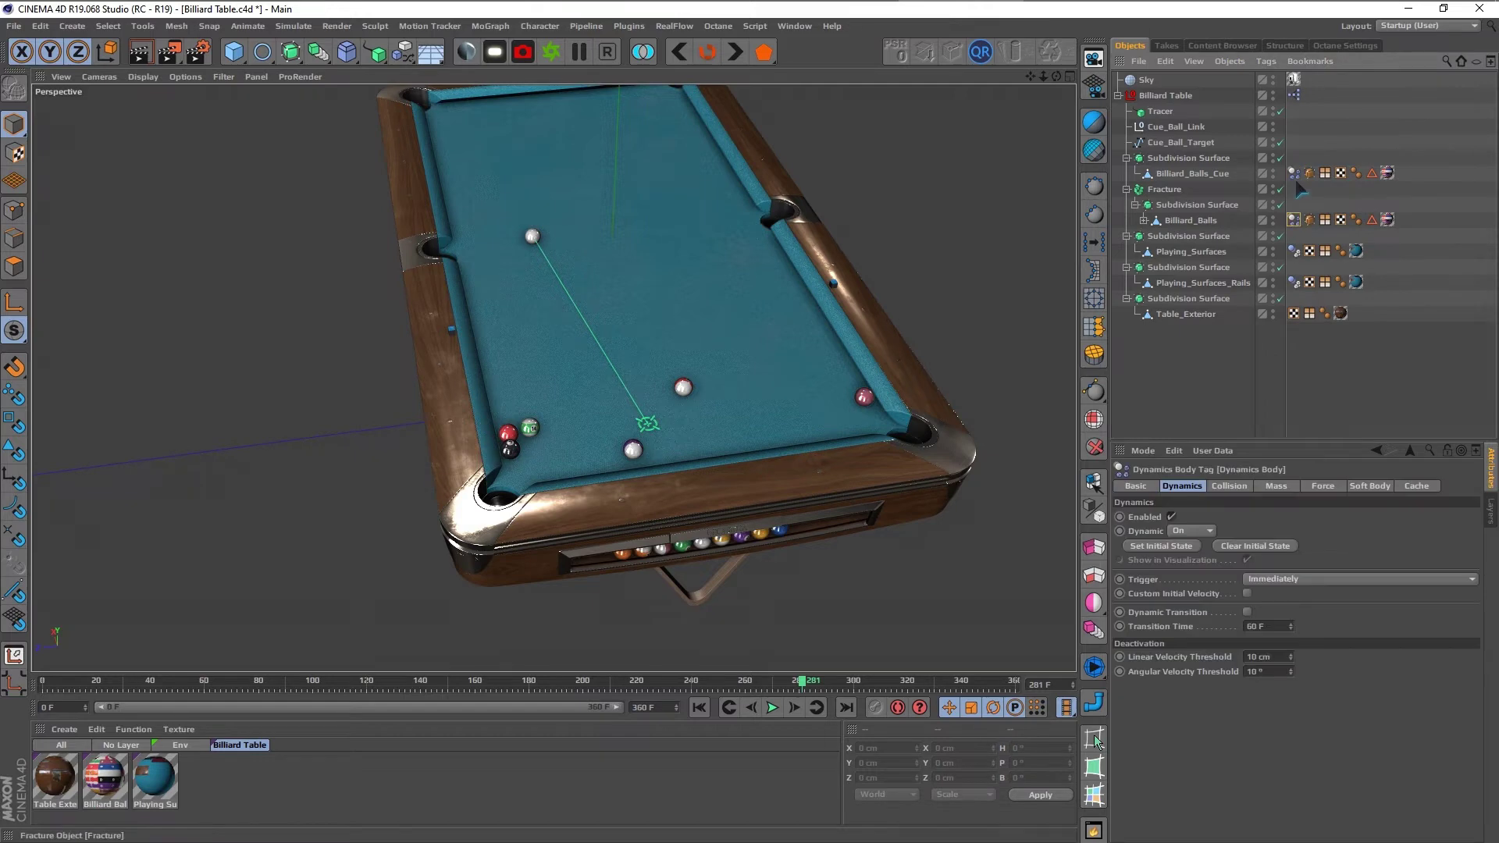
{"action": "left_click", "coordinate": [1162, 546]}
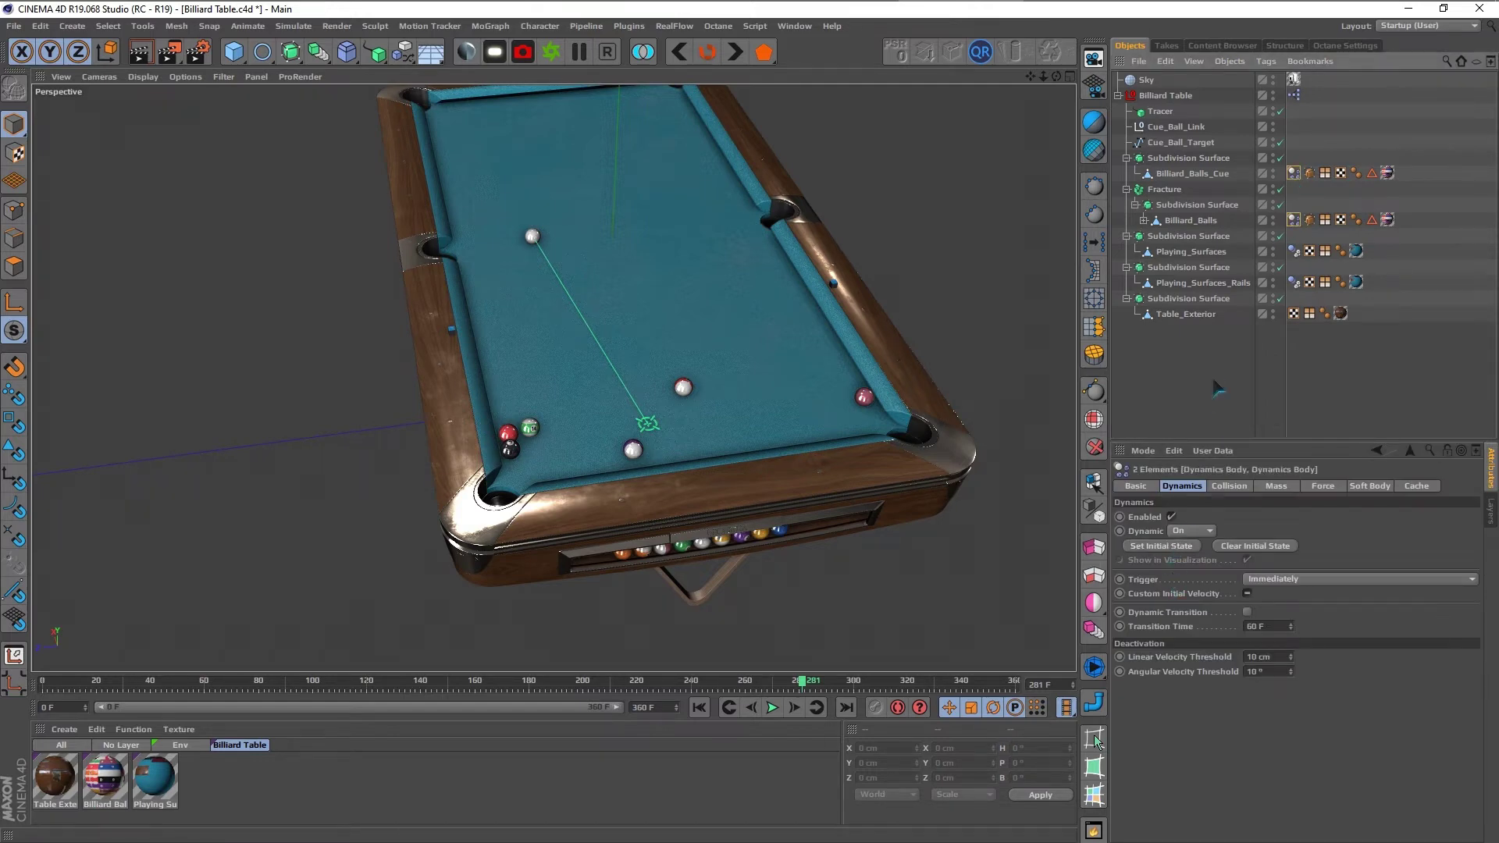
{"action": "scroll", "coordinate": [649, 331], "scroll_direction": "up", "scroll_amount": 5}
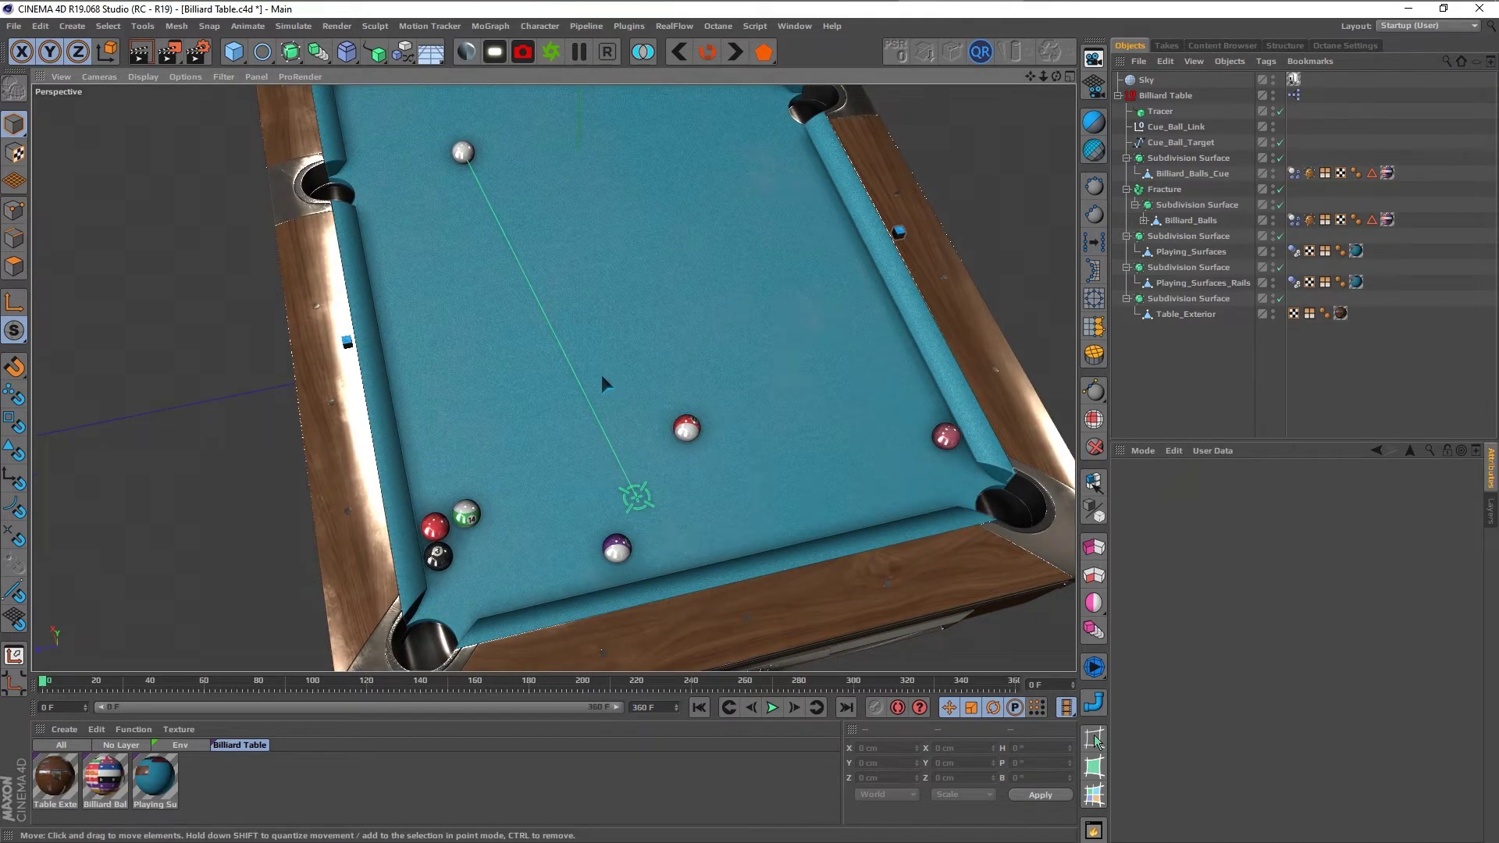
{"action": "scroll", "coordinate": [609, 406], "scroll_direction": "down", "scroll_amount": 3}
Step: Aim the target at the red ball near the right pocket, play the shot, then rewind
{"action": "left_click_drag", "start_coordinate": [617, 437], "coordinate": [635, 419], "text": "alt"}
{"action": "scroll", "coordinate": [664, 441], "scroll_direction": "up", "scroll_amount": 2}
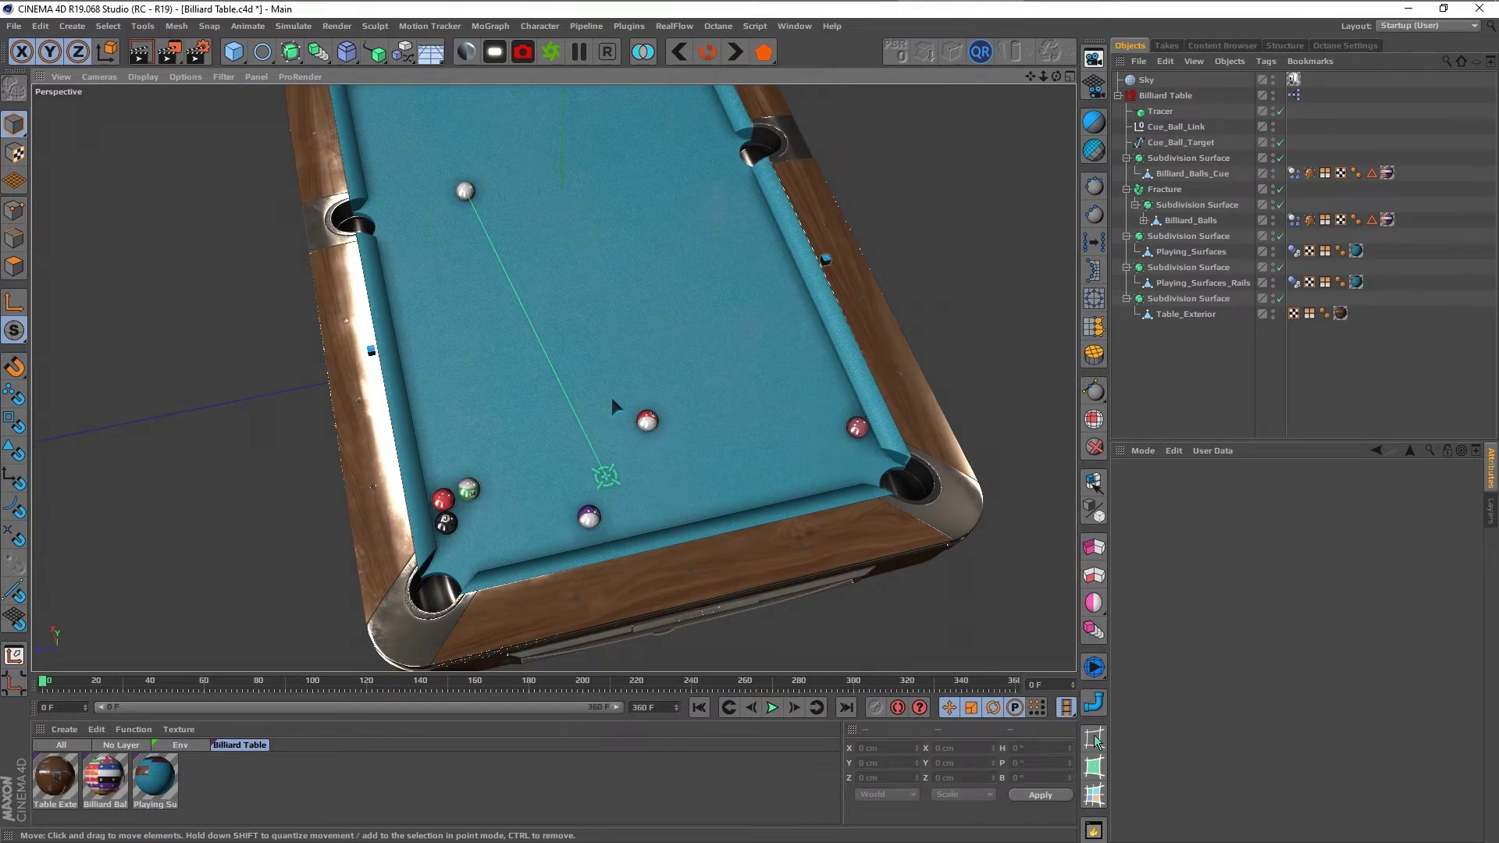
{"action": "mouse_move", "coordinate": [603, 456]}
{"action": "left_mouse_down"}
{"action": "mouse_move", "coordinate": [573, 503]}
{"action": "mouse_move", "coordinate": [570, 401]}
{"action": "mouse_move", "coordinate": [795, 388]}
{"action": "left_mouse_up"}
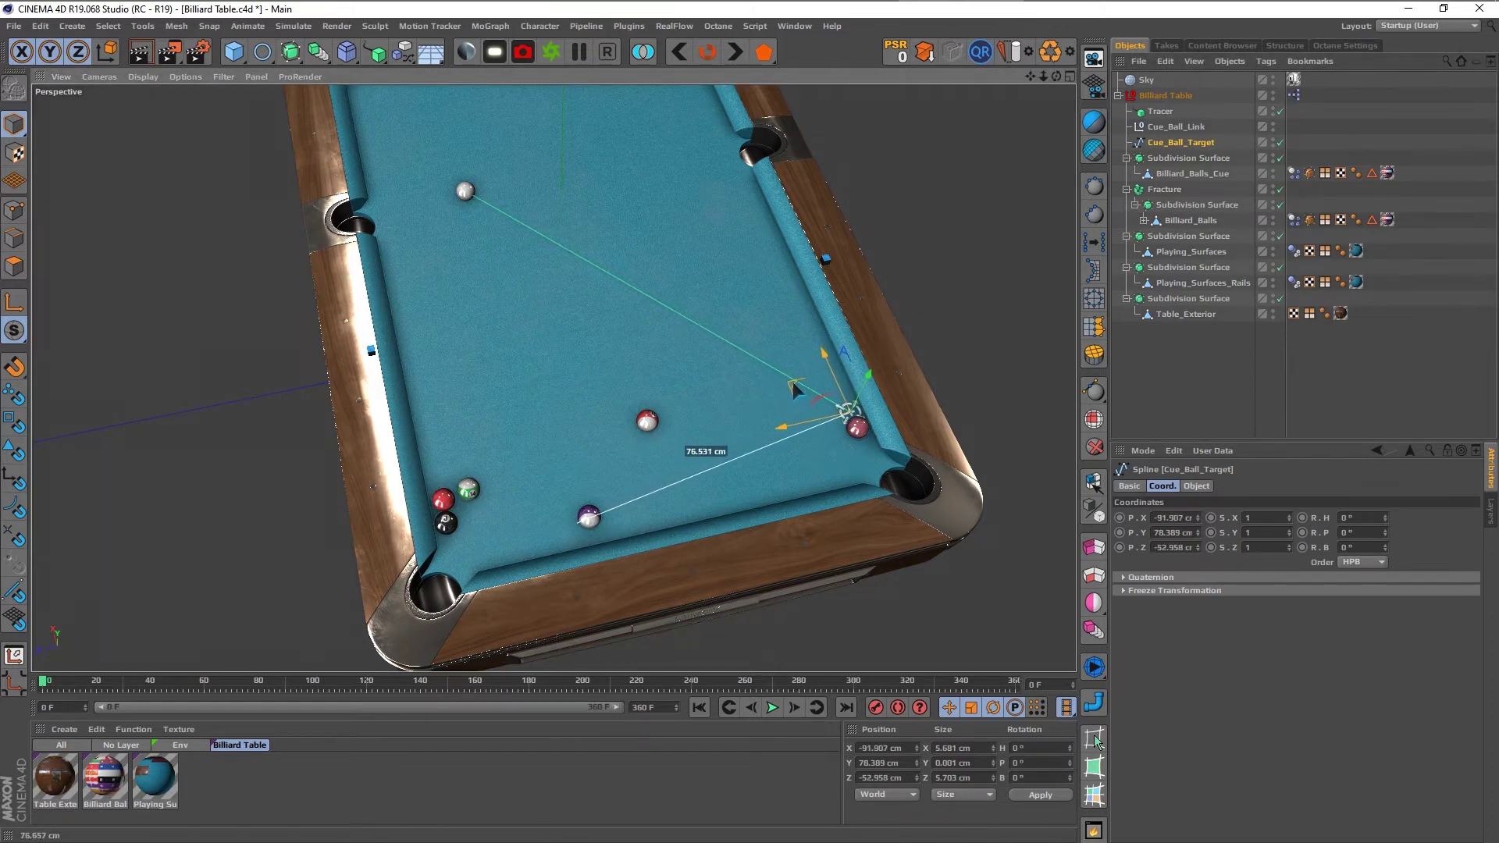
{"action": "left_click", "coordinate": [1170, 380]}
{"action": "key", "text": "F8"}
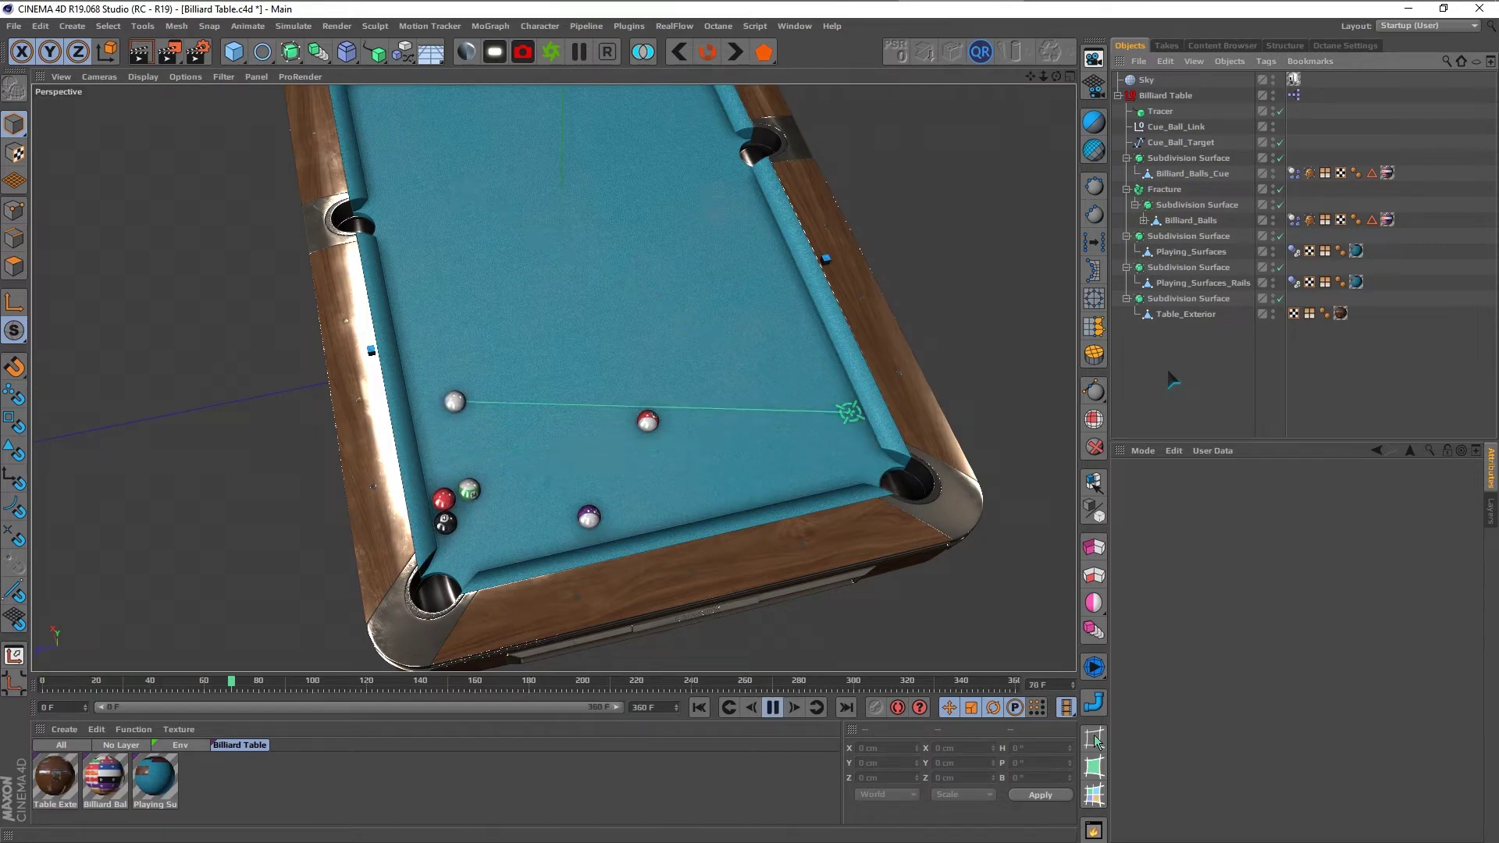
{"action": "mouse_move", "coordinate": [541, 315]}
{"action": "left_mouse_down", "text": "alt"}
{"action": "mouse_move", "coordinate": [434, 274]}
{"action": "mouse_move", "coordinate": [582, 378]}
{"action": "mouse_move", "coordinate": [729, 312]}
{"action": "mouse_move", "coordinate": [643, 357]}
{"action": "mouse_move", "coordinate": [705, 354]}
{"action": "left_mouse_up", "text": "alt"}
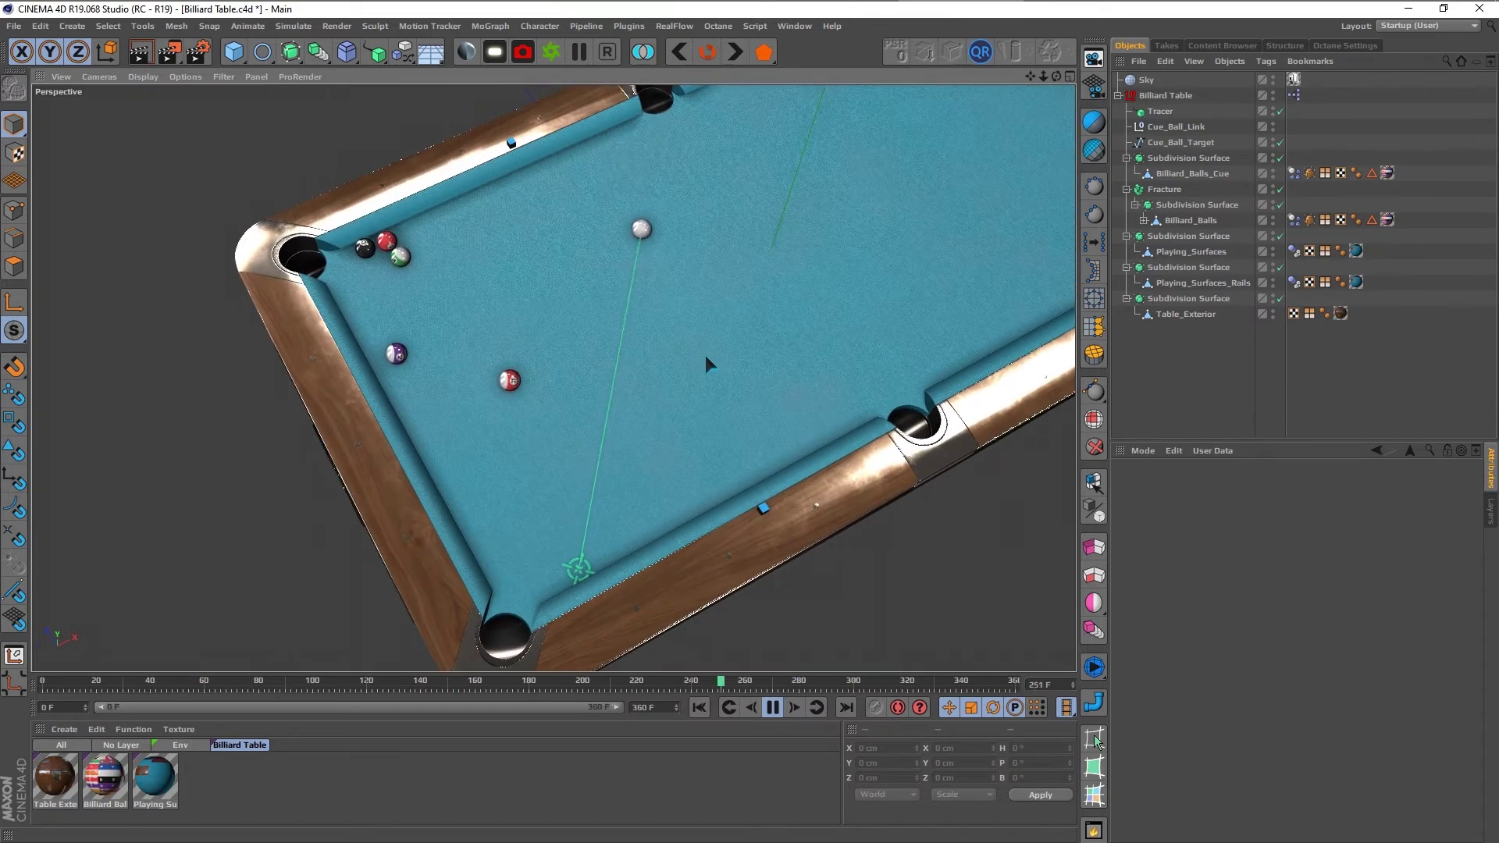
{"action": "key", "text": "F7"}
{"action": "key", "text": "shift+f"}
Step: Play the current shot, then reset both ball groups' dynamics back to frame 0
{"action": "left_click", "coordinate": [1294, 173]}
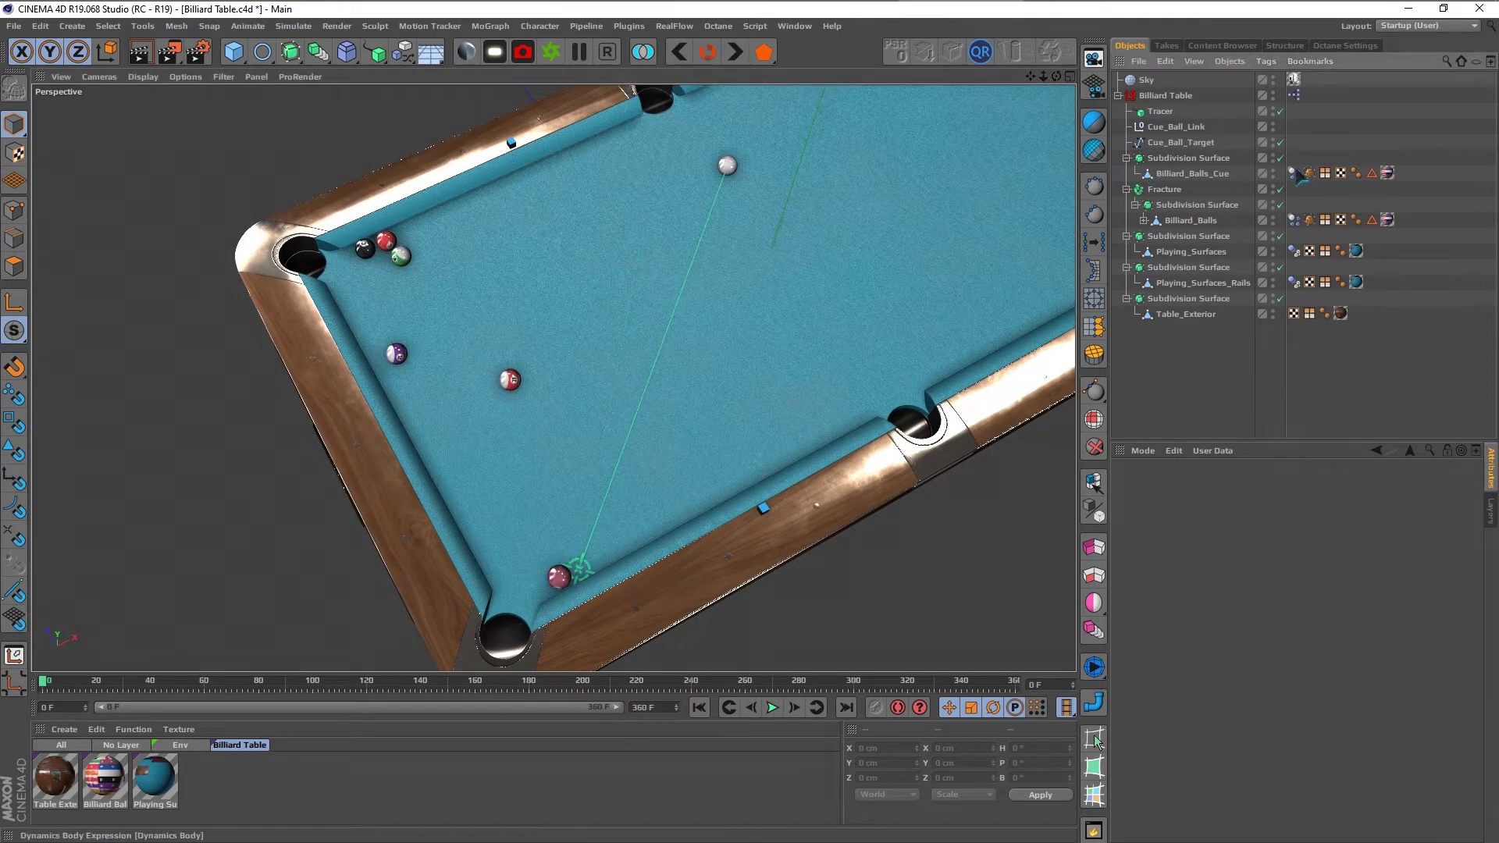
{"action": "left_click", "coordinate": [1294, 219], "text": "ctrl"}
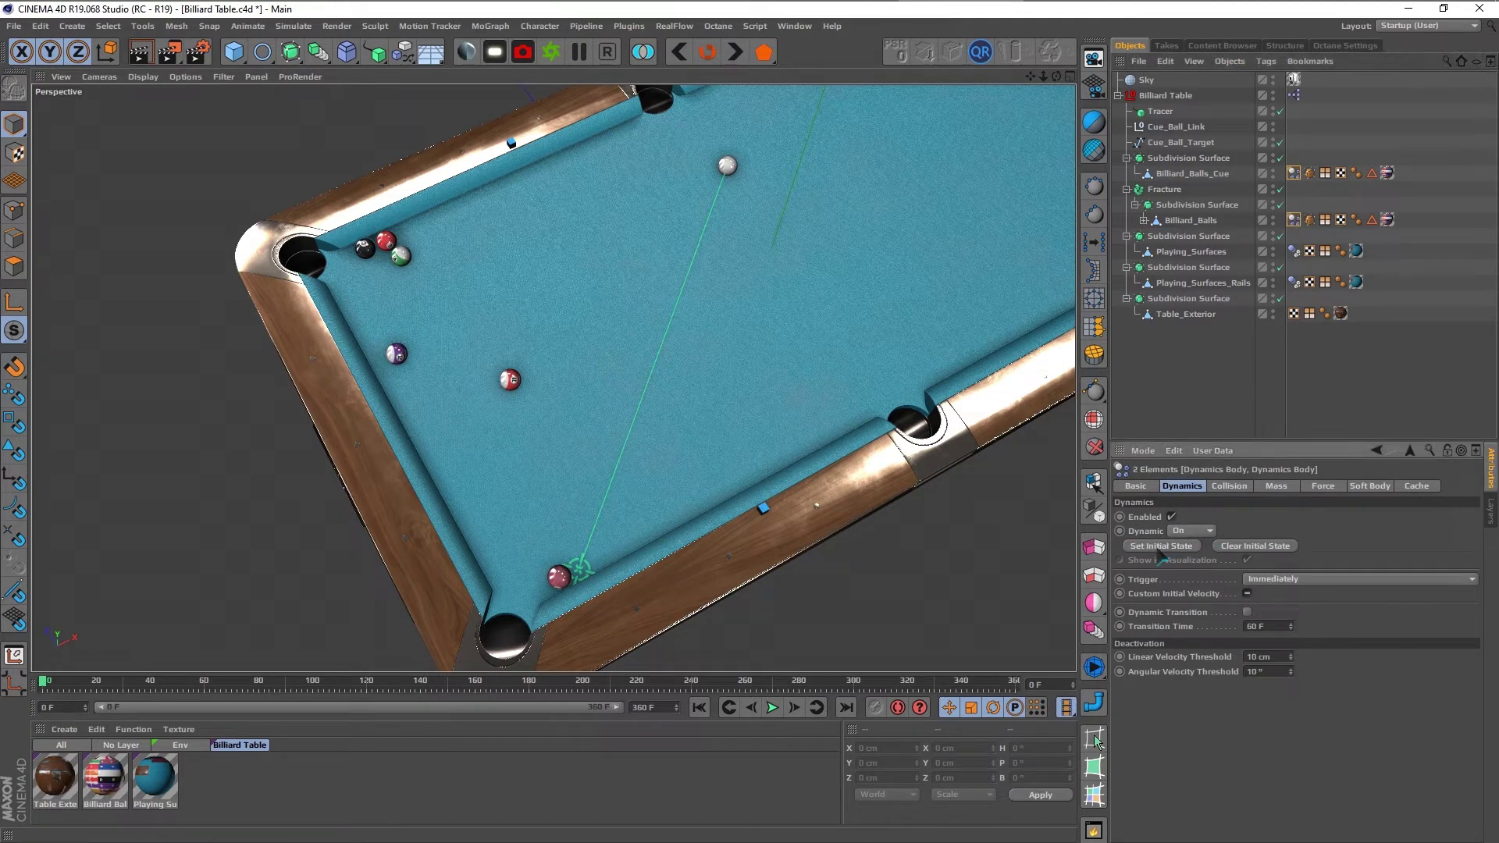
{"action": "left_click", "coordinate": [1195, 375]}
{"action": "left_click", "coordinate": [1183, 142]}
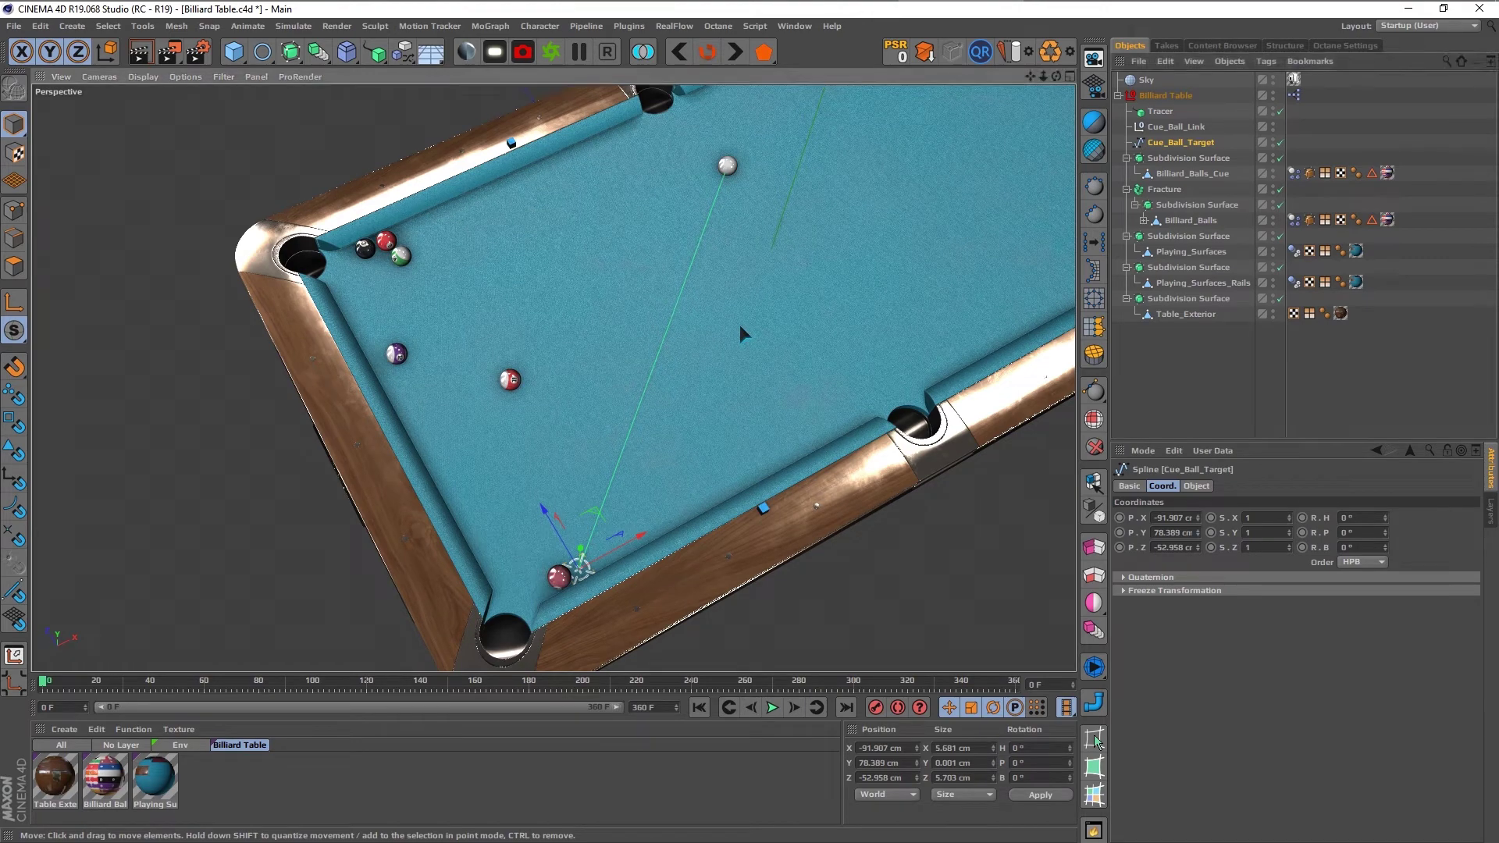
{"action": "key", "text": "F8"}
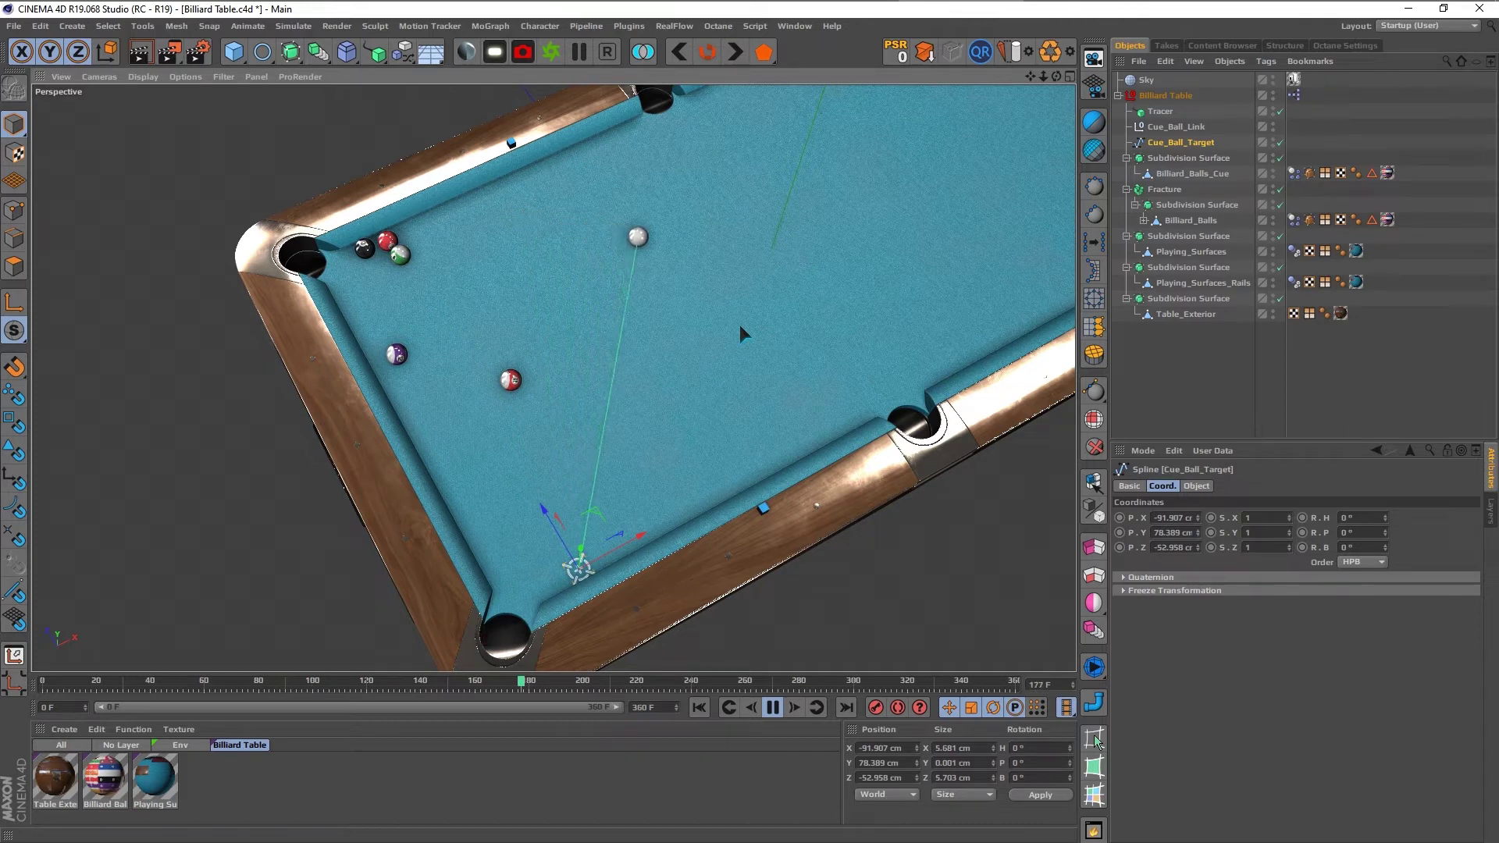
{"action": "left_click", "coordinate": [1294, 173]}
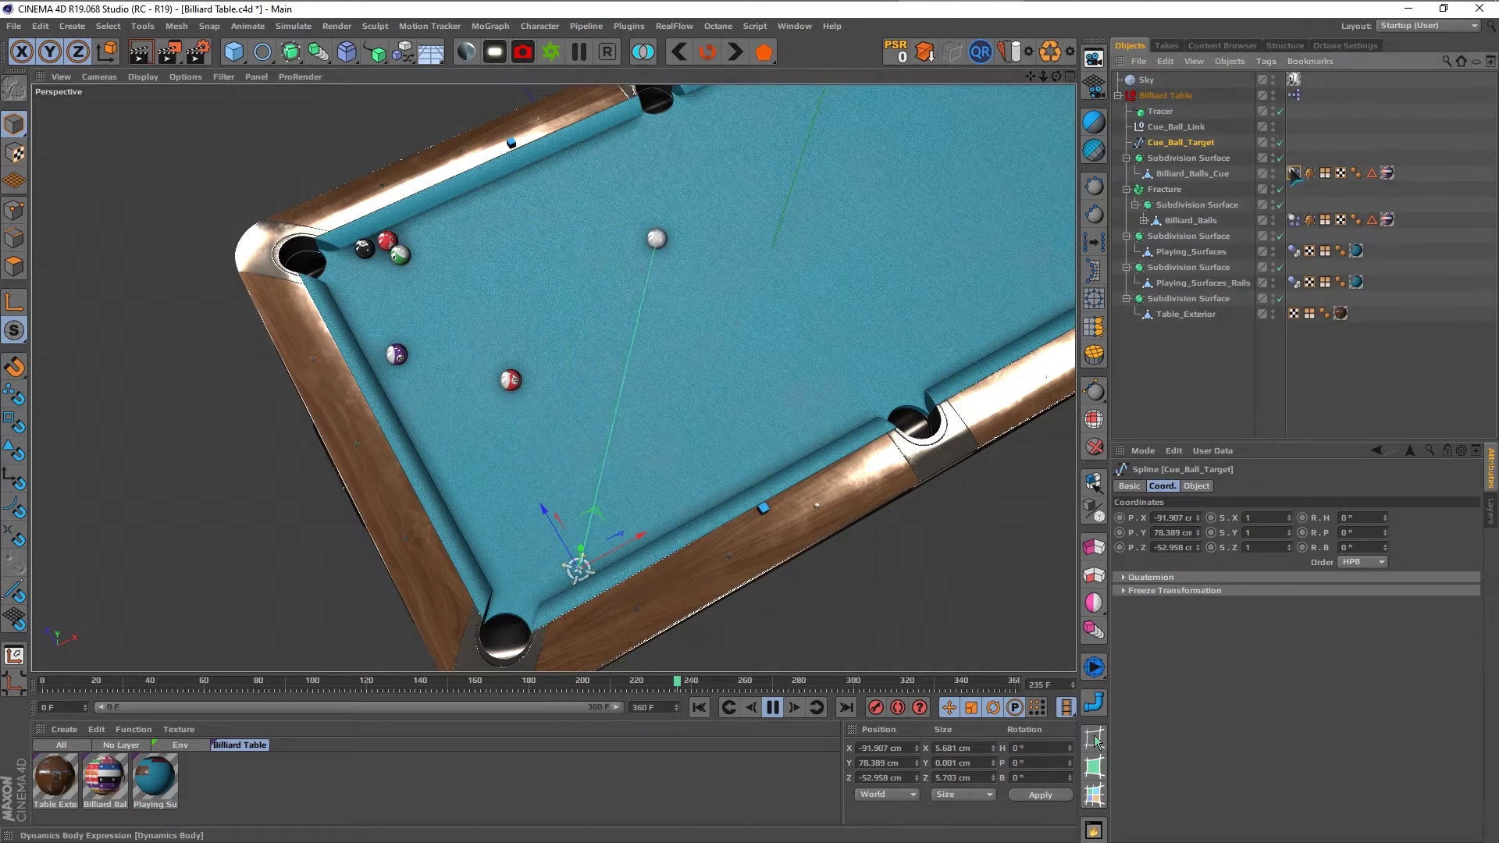
{"action": "left_click", "coordinate": [1294, 220], "text": "ctrl"}
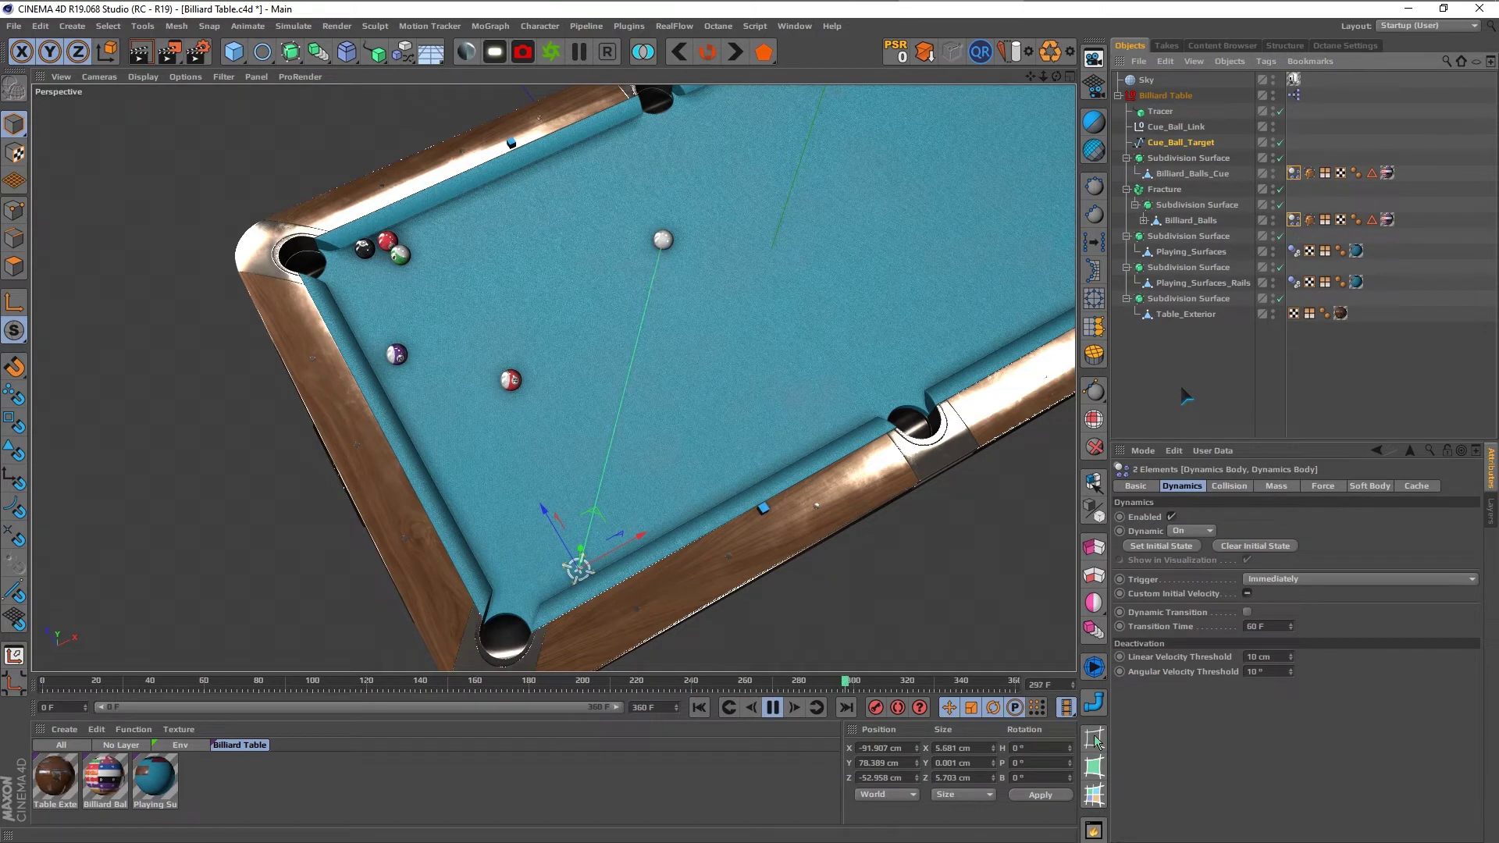
{"action": "left_click", "coordinate": [1161, 546]}
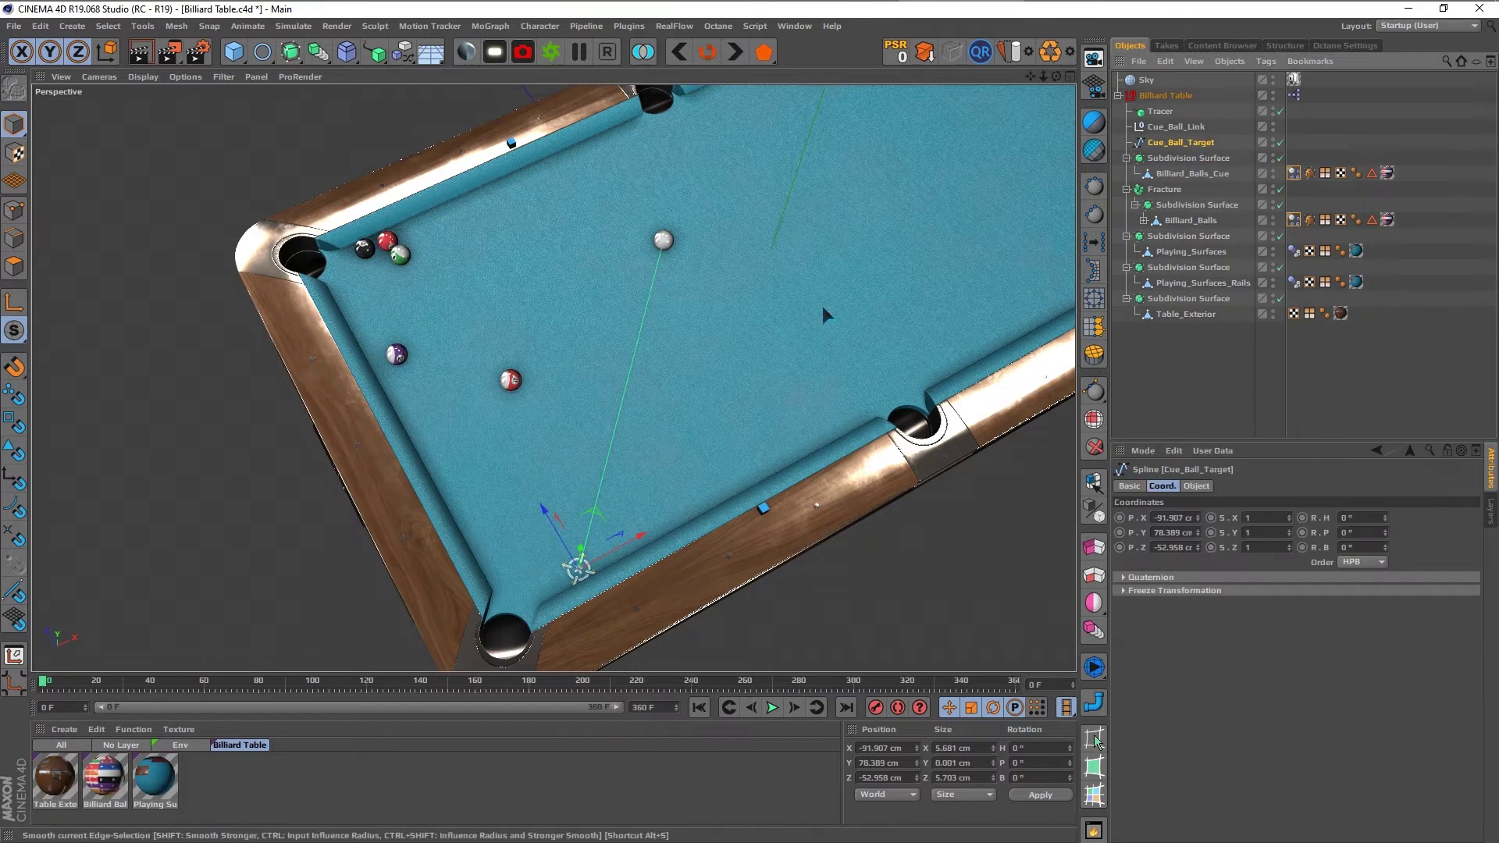
Step: Move the cue ball target onto the green ball, test-play the shot, and rewind to frame 0
{"action": "key", "text": "e"}
{"action": "left_click_drag", "start_coordinate": [594, 516], "coordinate": [421, 218]}
{"action": "left_click", "coordinate": [1226, 391]}
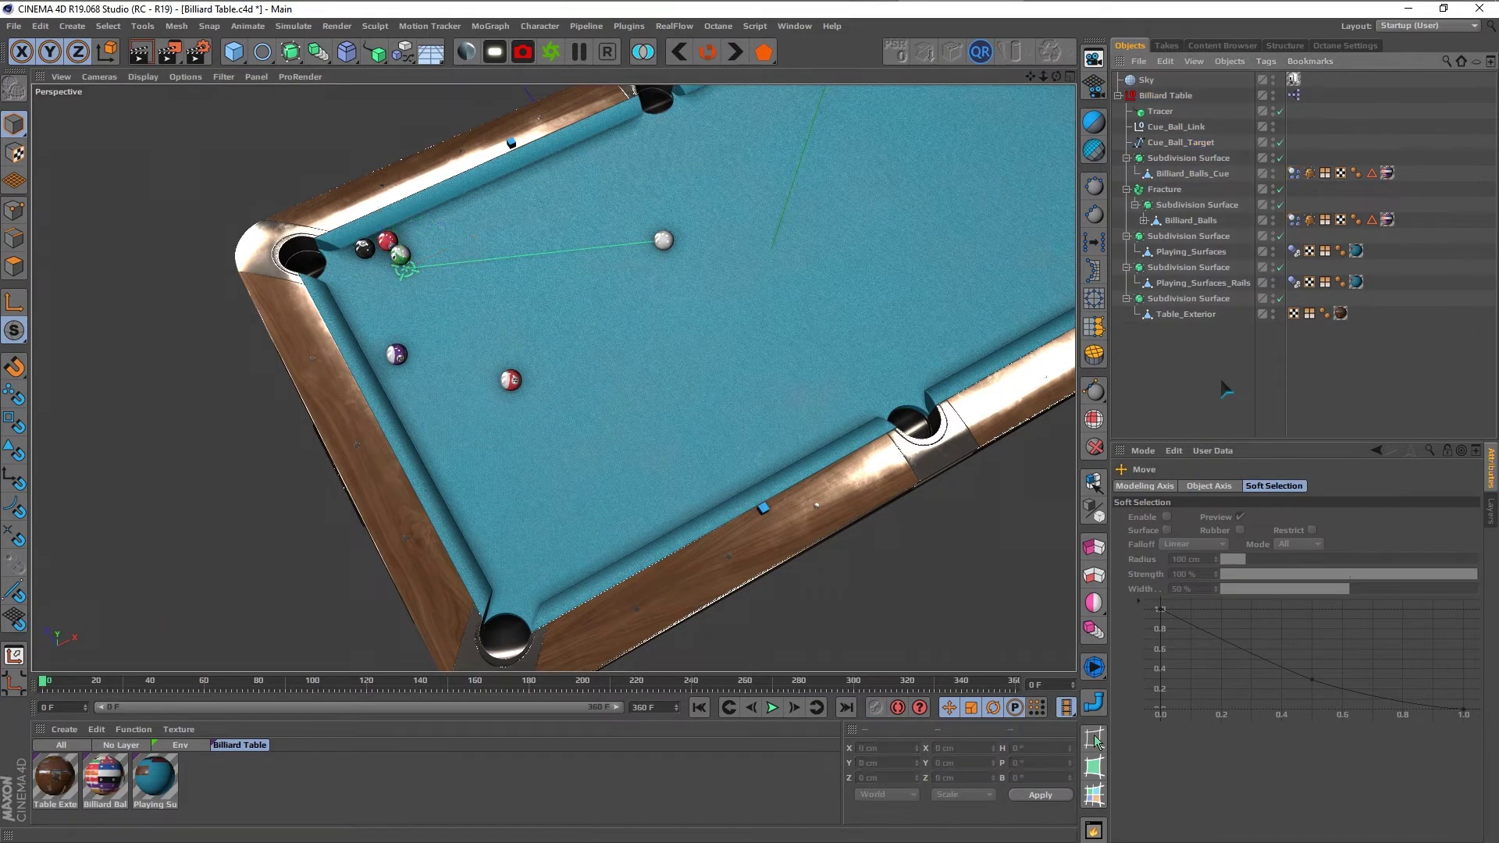
{"action": "key", "text": "F8"}
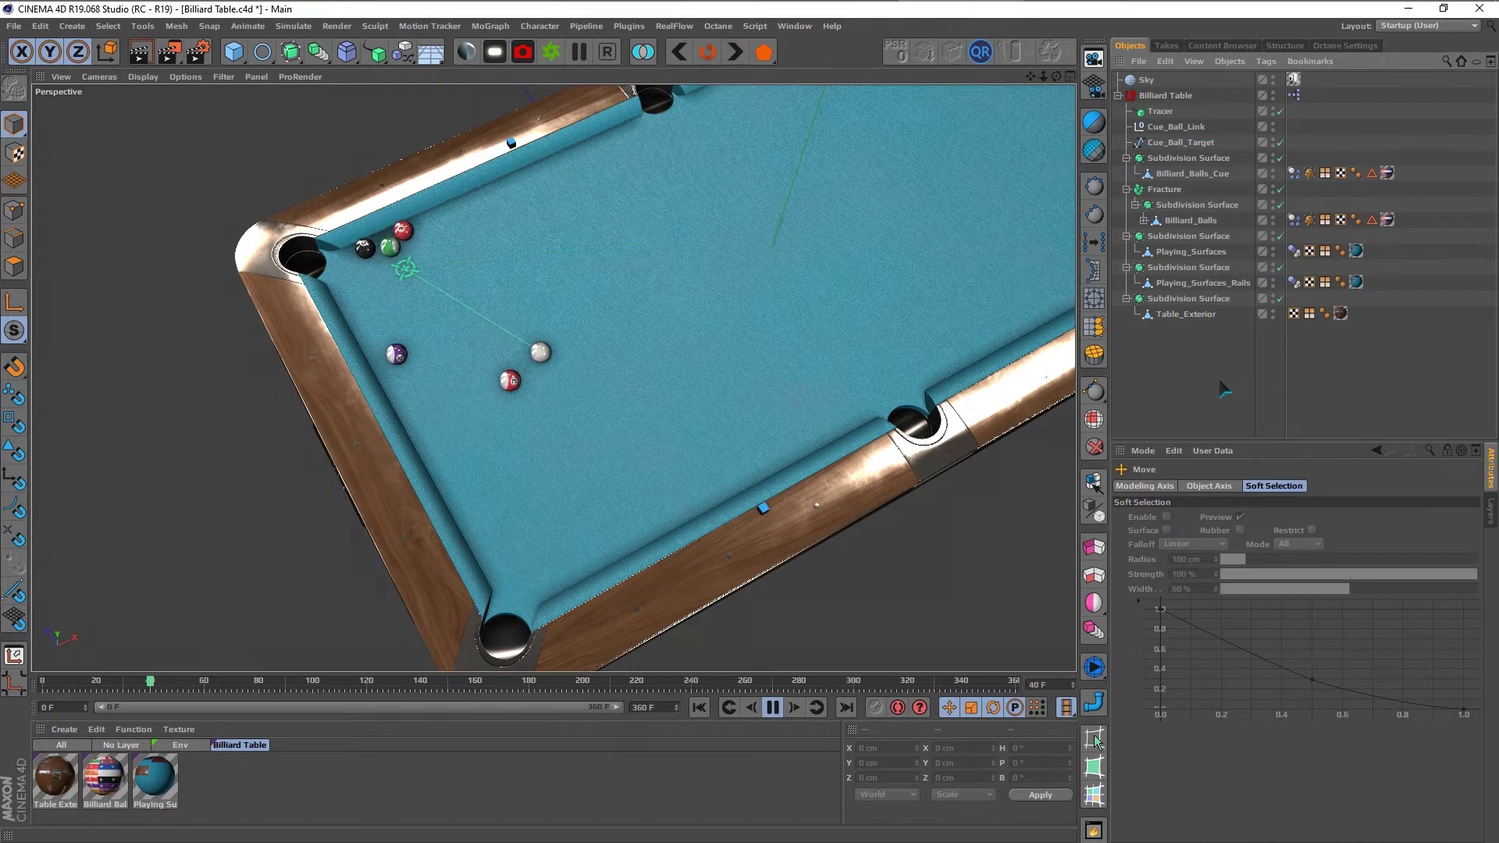
{"action": "key", "text": "F8"}
{"action": "key", "text": "shift+f"}
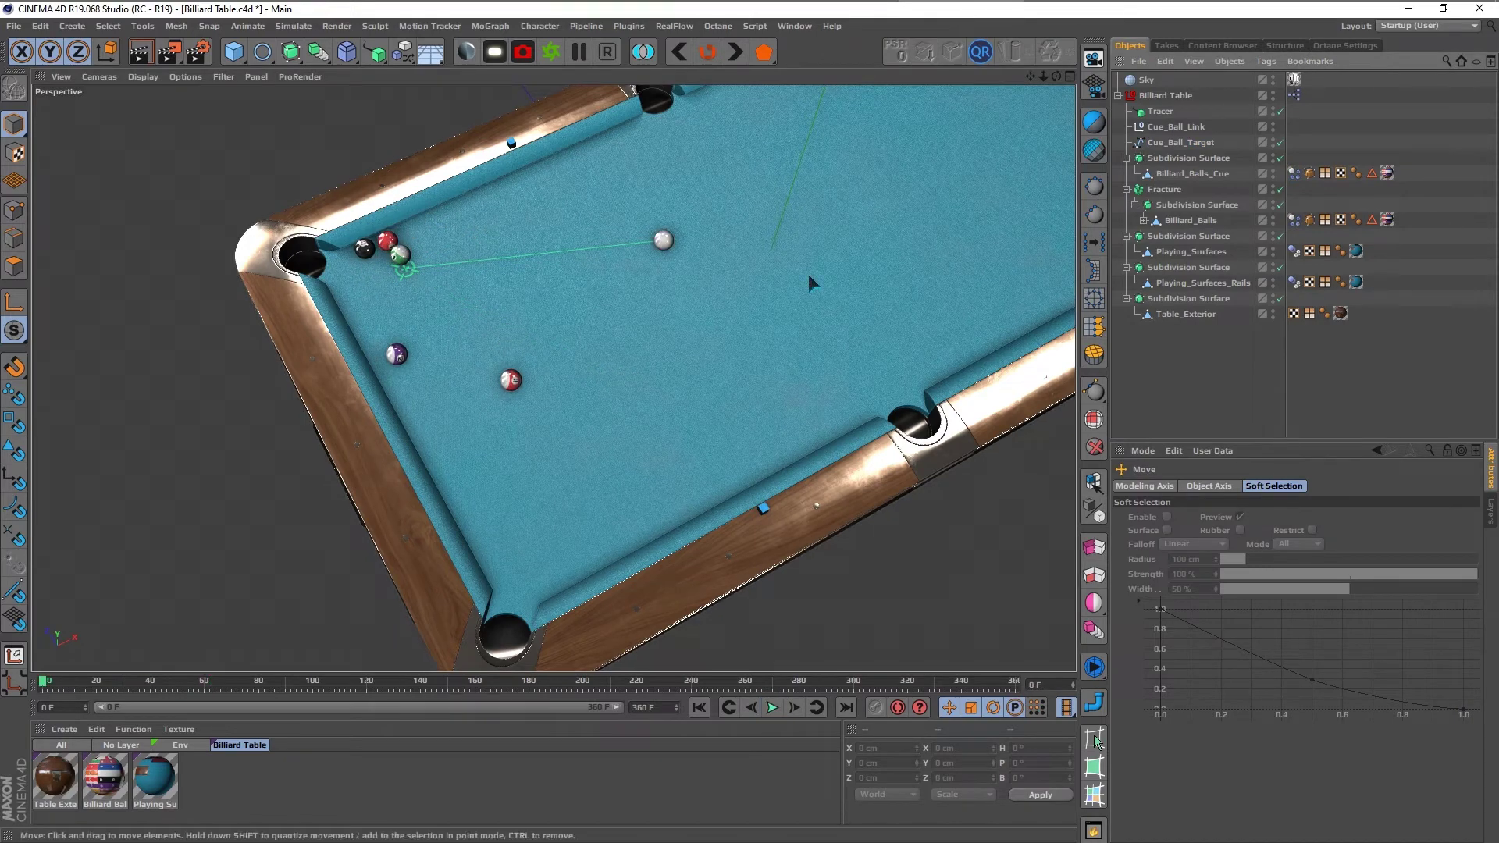
{"action": "left_click", "coordinate": [1200, 143]}
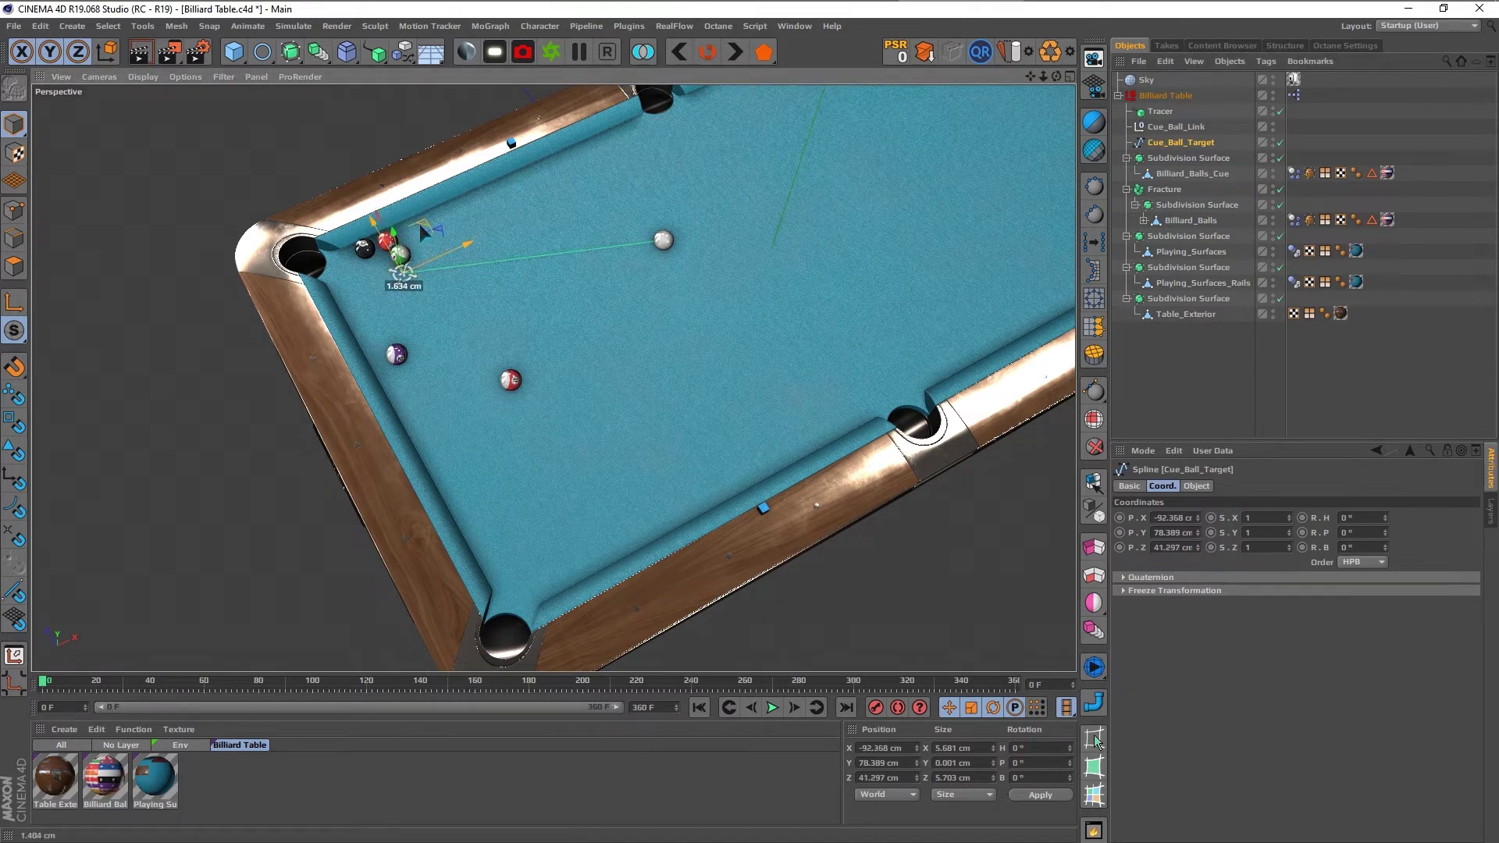
{"action": "left_click", "coordinate": [1177, 381]}
Step: Play the current shot while orbiting, stop it, and clear the Dynamics Body tag selection
{"action": "key", "text": "F8"}
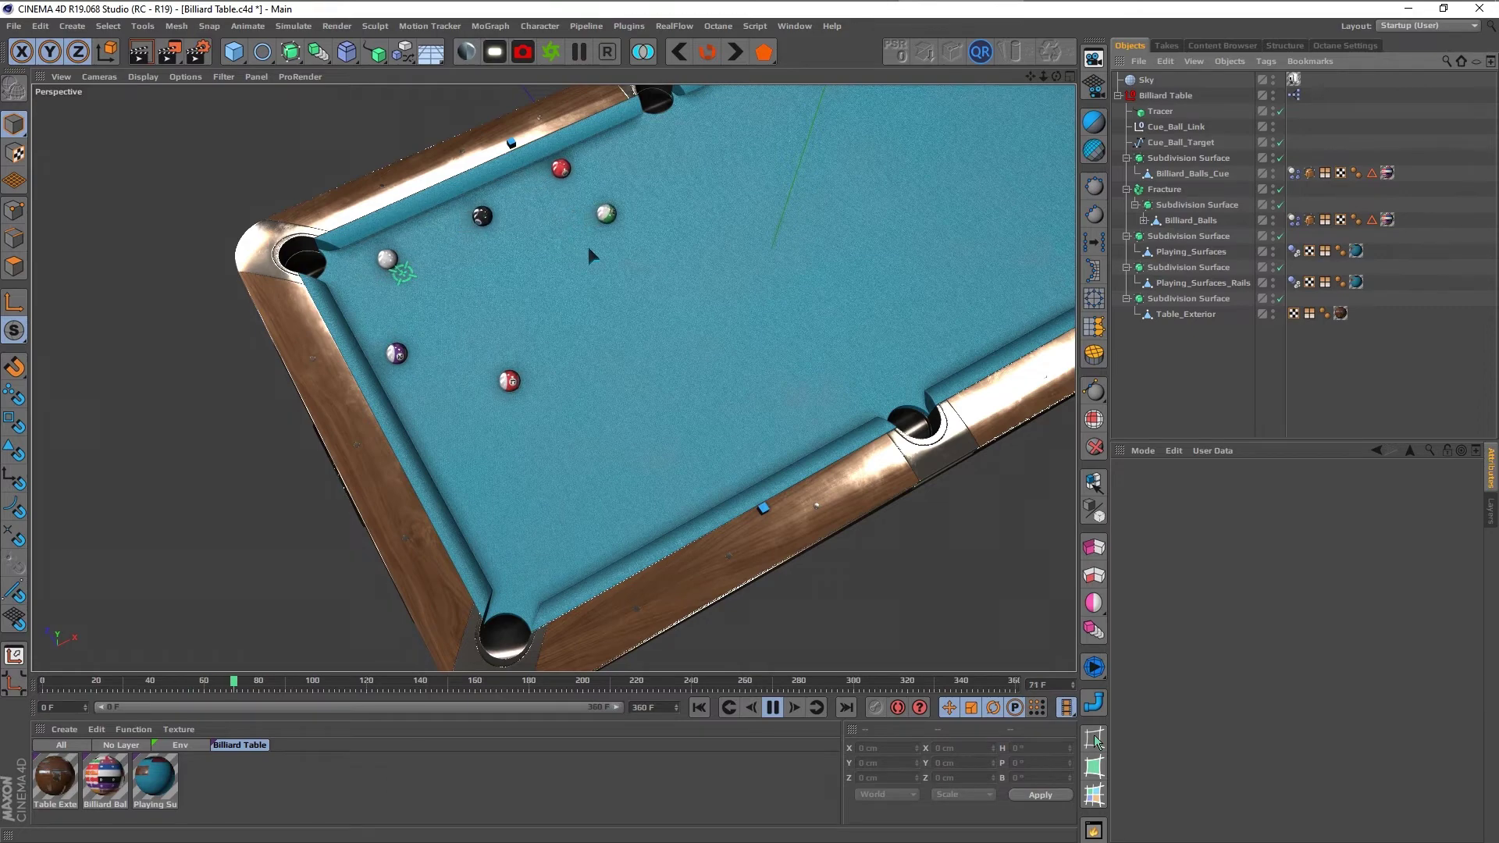
{"action": "mouse_move", "coordinate": [588, 247]}
{"action": "left_mouse_down", "text": "alt"}
{"action": "mouse_move", "coordinate": [752, 239]}
{"action": "mouse_move", "coordinate": [681, 308]}
{"action": "mouse_move", "coordinate": [630, 306]}
{"action": "mouse_move", "coordinate": [638, 280]}
{"action": "mouse_move", "coordinate": [638, 307]}
{"action": "left_mouse_up", "text": "alt"}
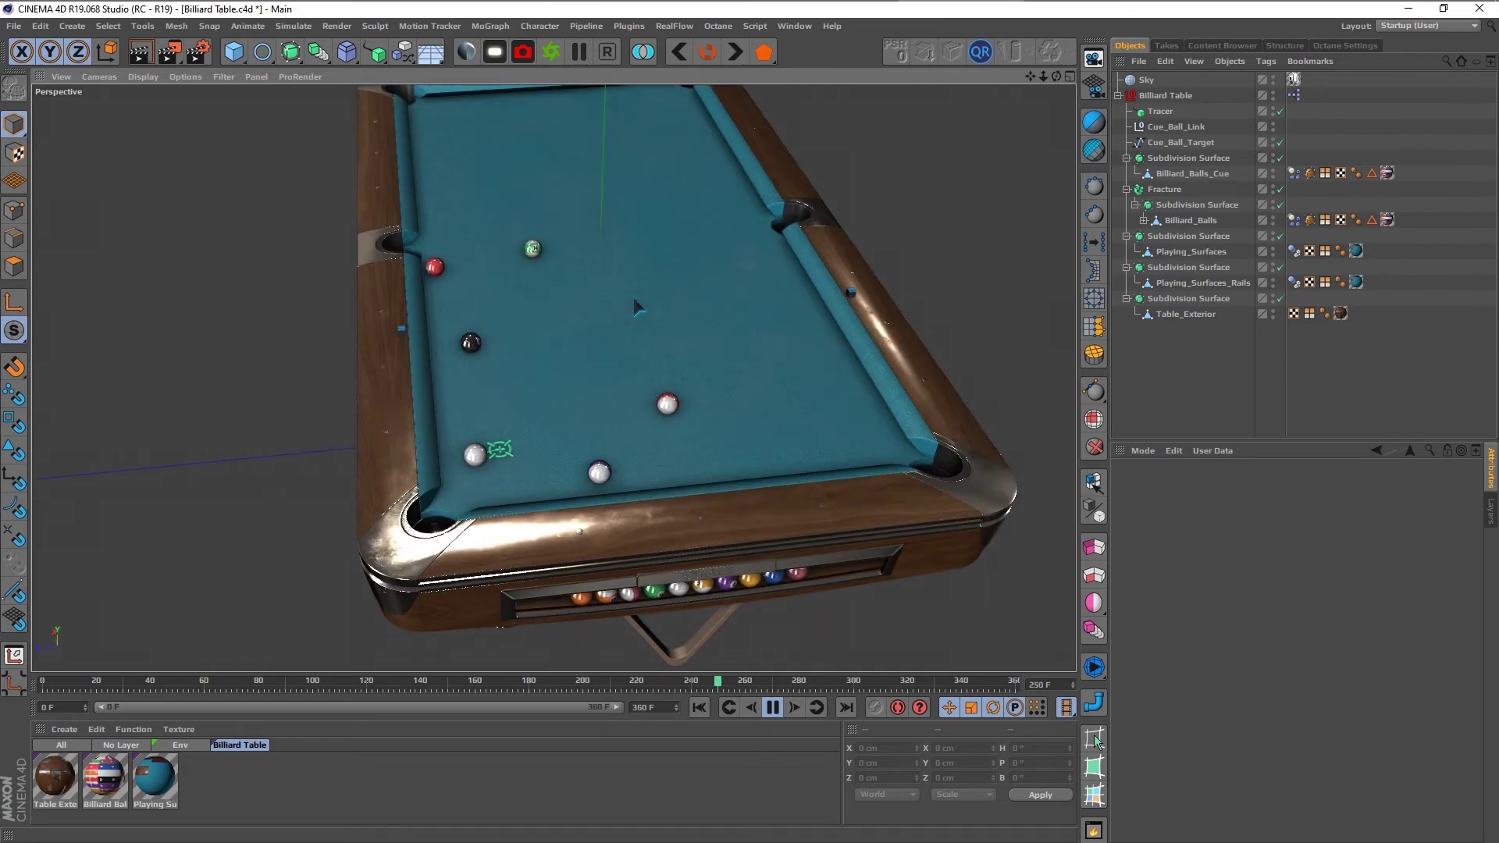
{"action": "key", "text": "F8"}
{"action": "left_click", "coordinate": [1294, 172]}
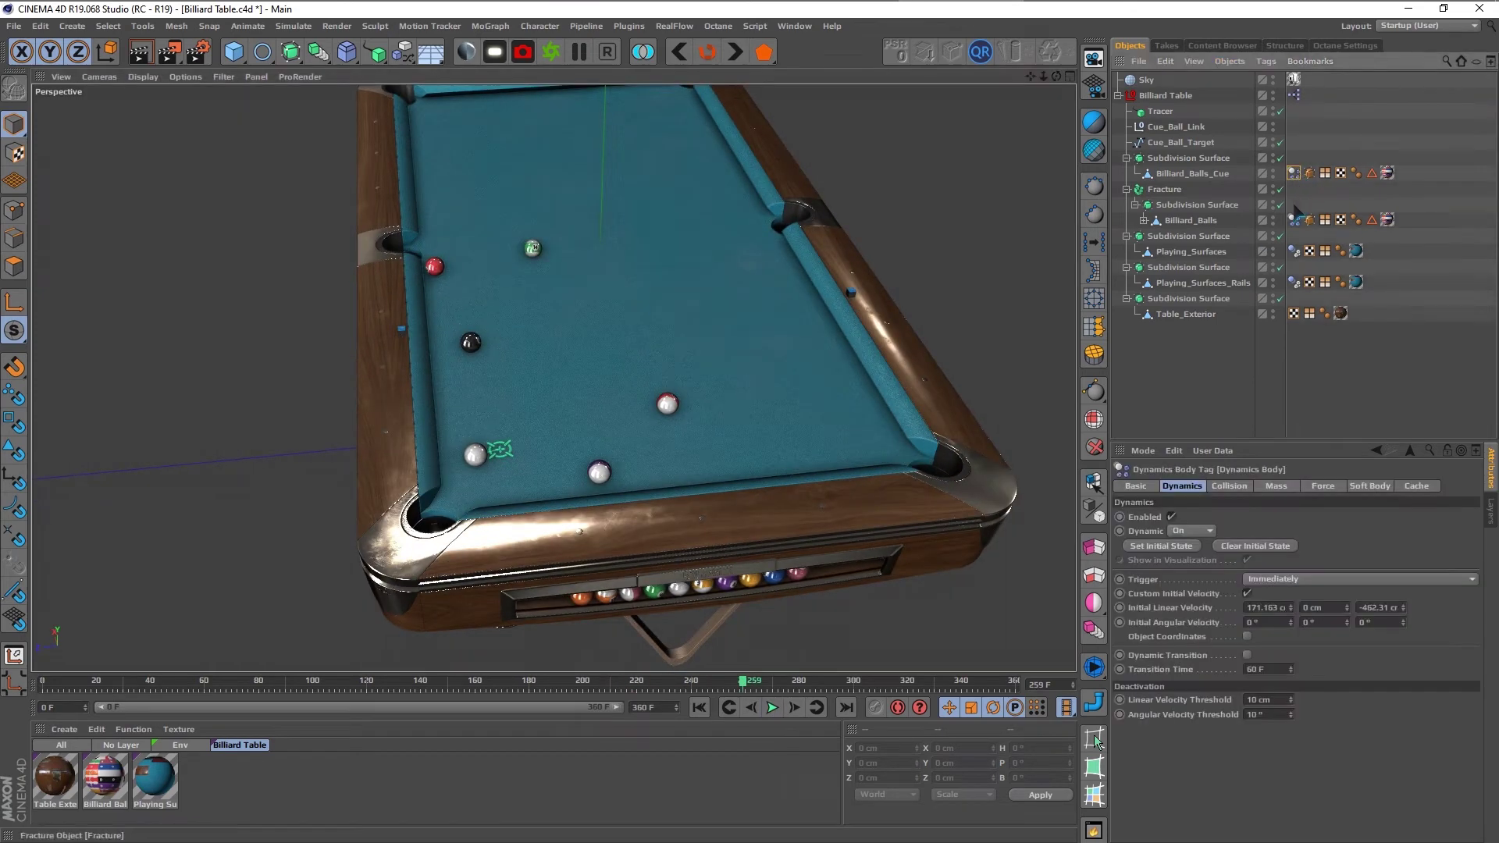
{"action": "left_click", "coordinate": [1294, 219], "text": "ctrl"}
{"action": "left_click", "coordinate": [1153, 549]}
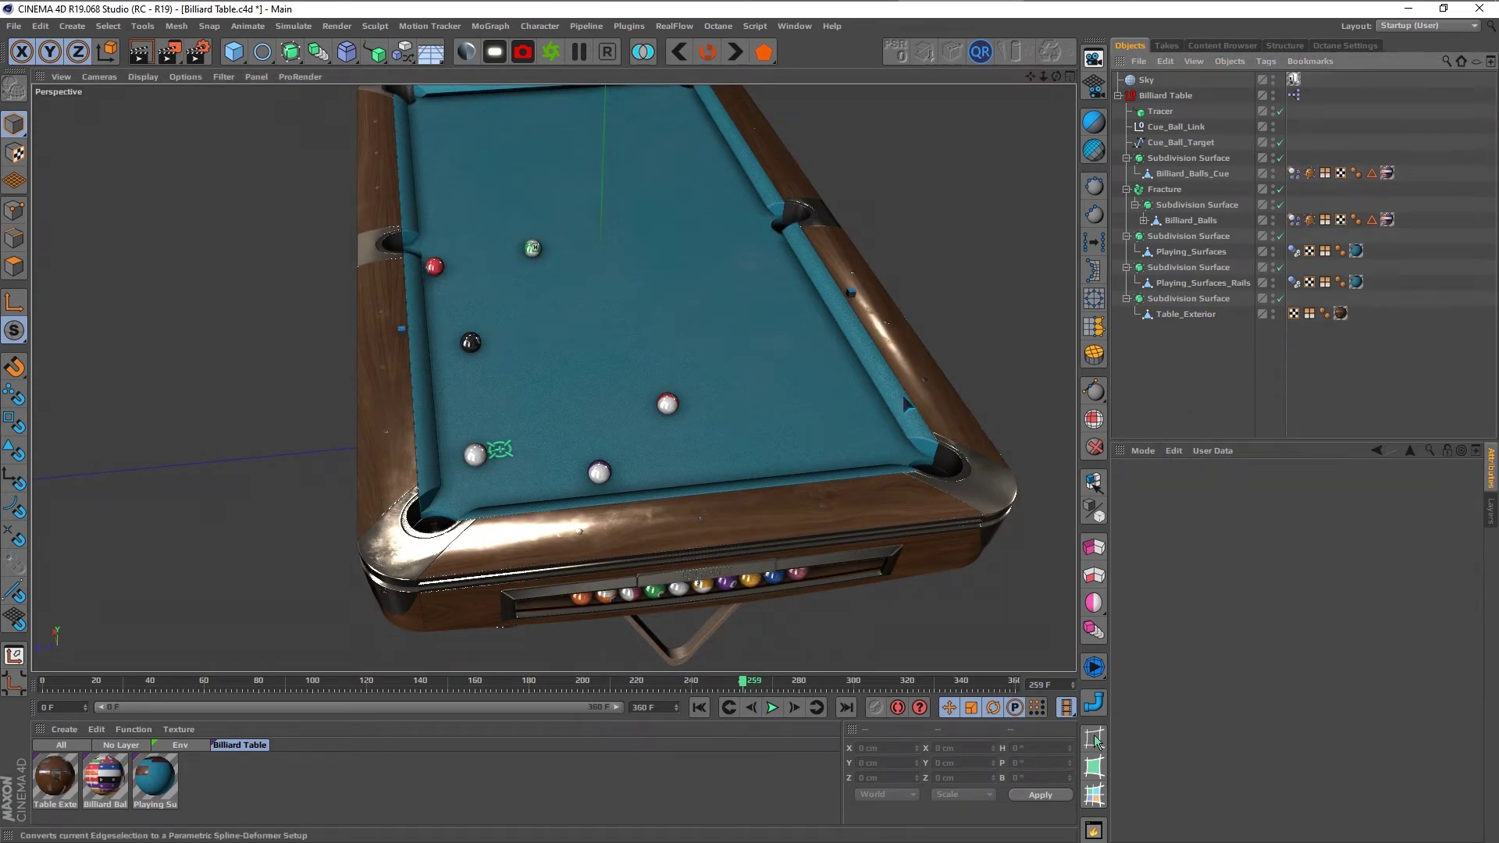
{"action": "left_click_drag", "start_coordinate": [532, 406], "coordinate": [547, 390], "text": "alt"}
Step: Move the cue ball target toward the red ball near the side pocket
{"action": "left_click", "coordinate": [1185, 143]}
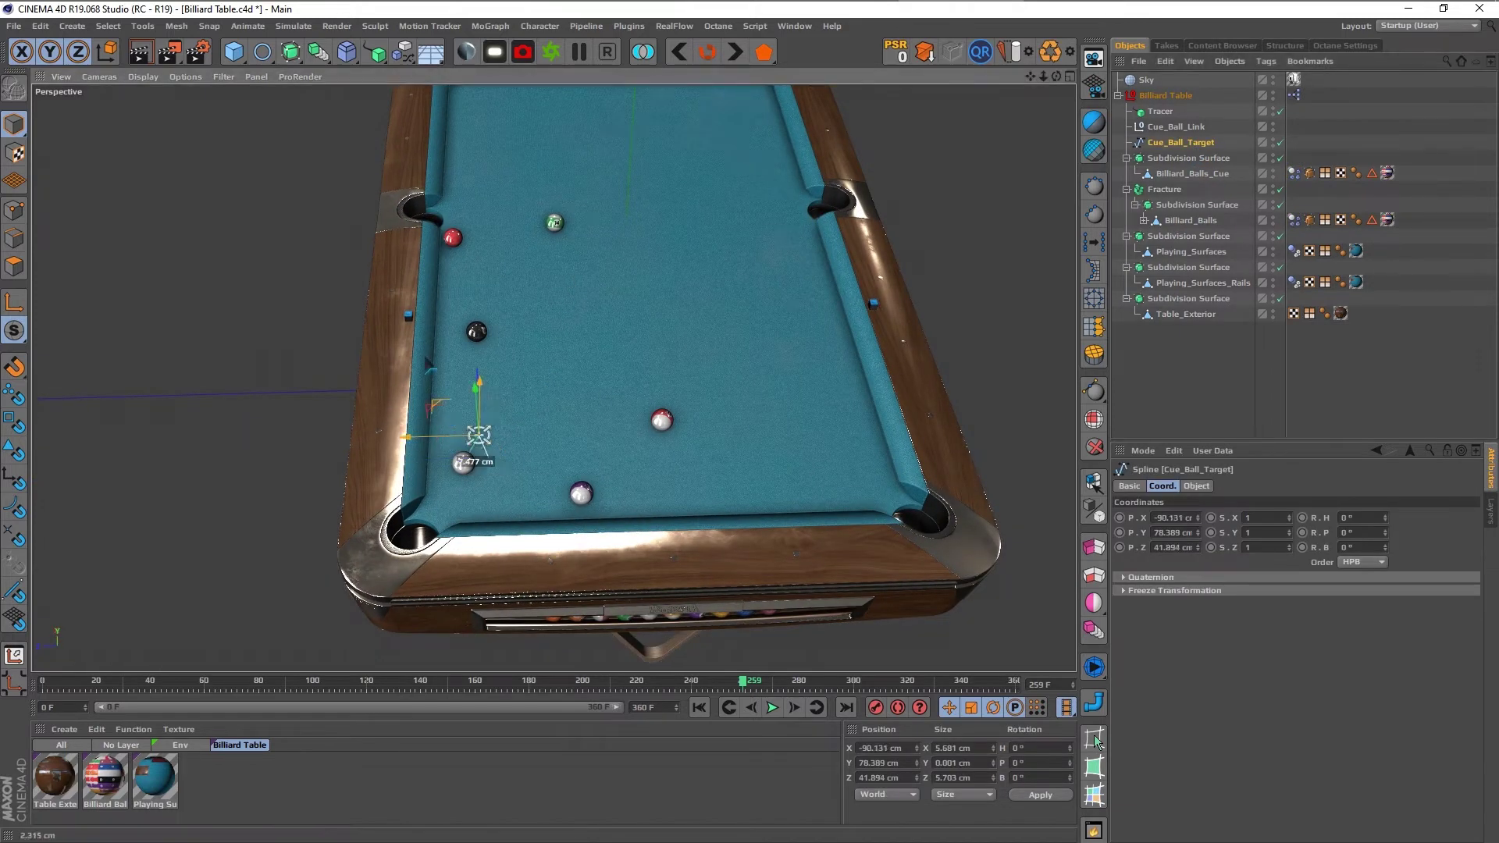
{"action": "left_click_drag", "start_coordinate": [449, 428], "coordinate": [402, 271]}
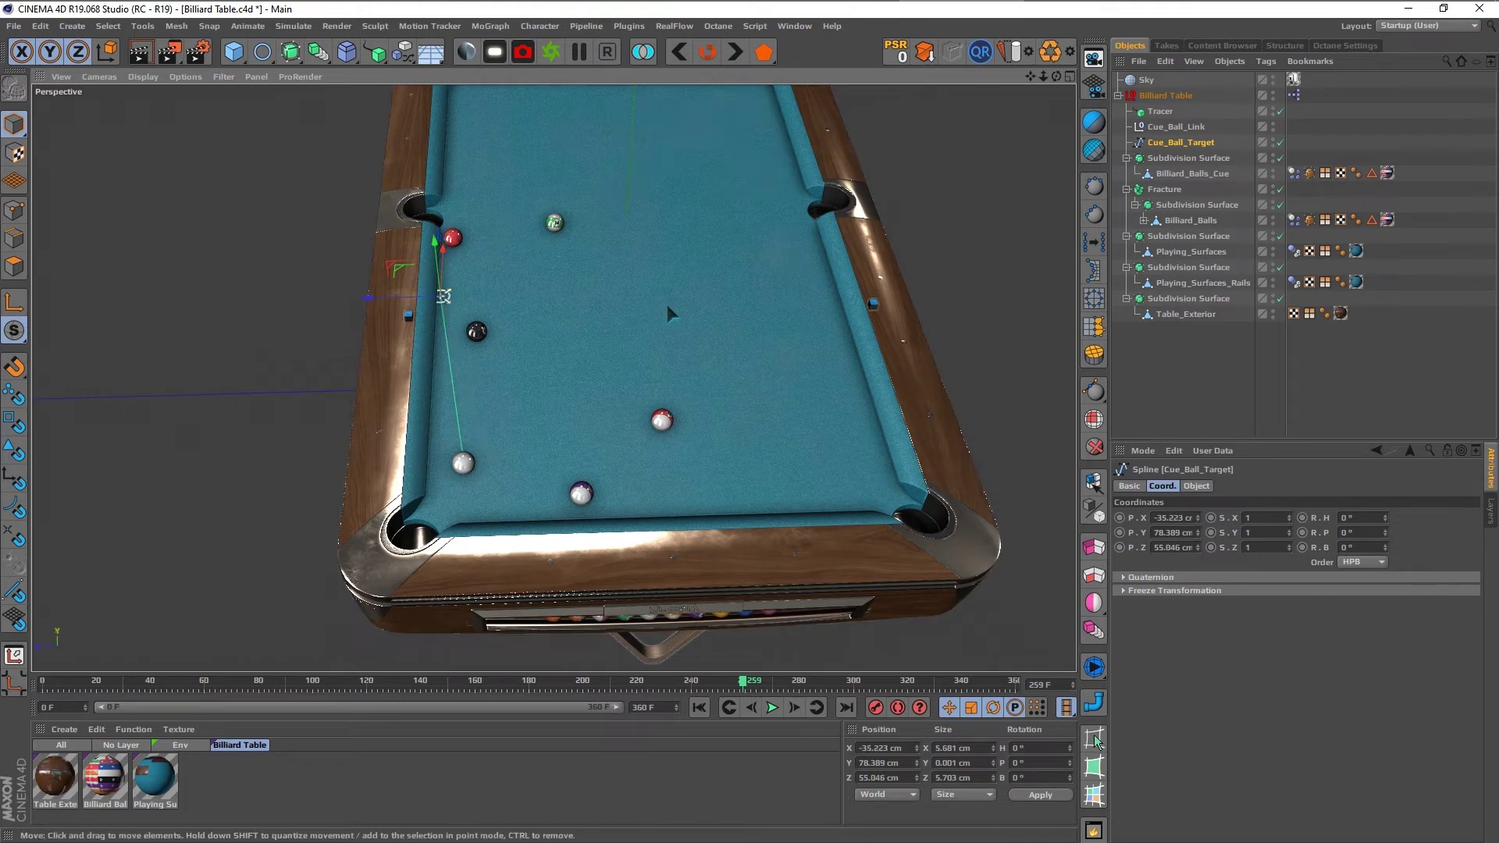
{"action": "left_click_drag", "start_coordinate": [667, 304], "coordinate": [584, 406], "text": "alt"}
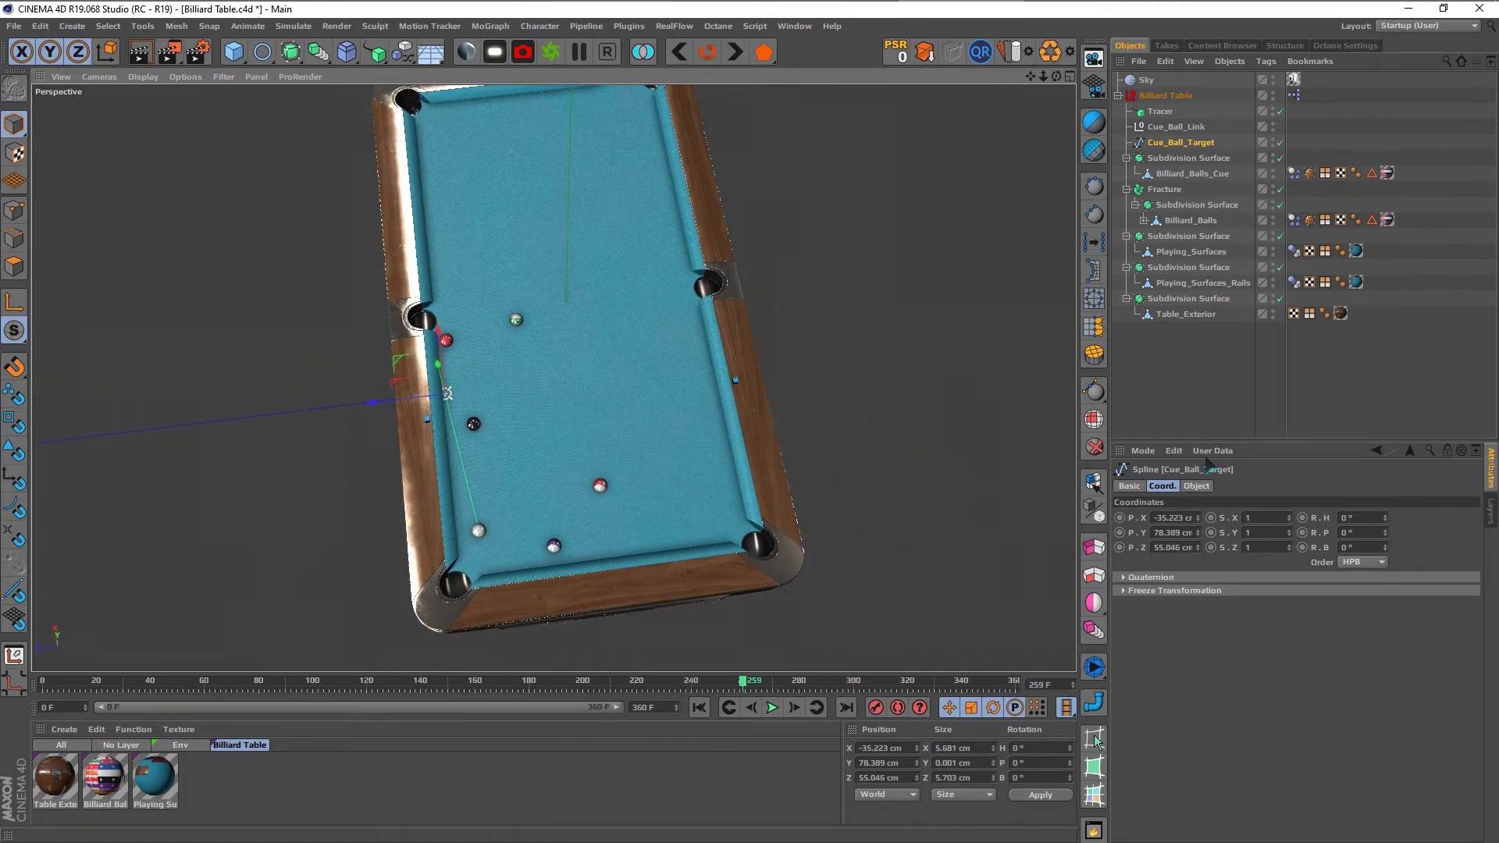
{"action": "left_click", "coordinate": [1221, 361]}
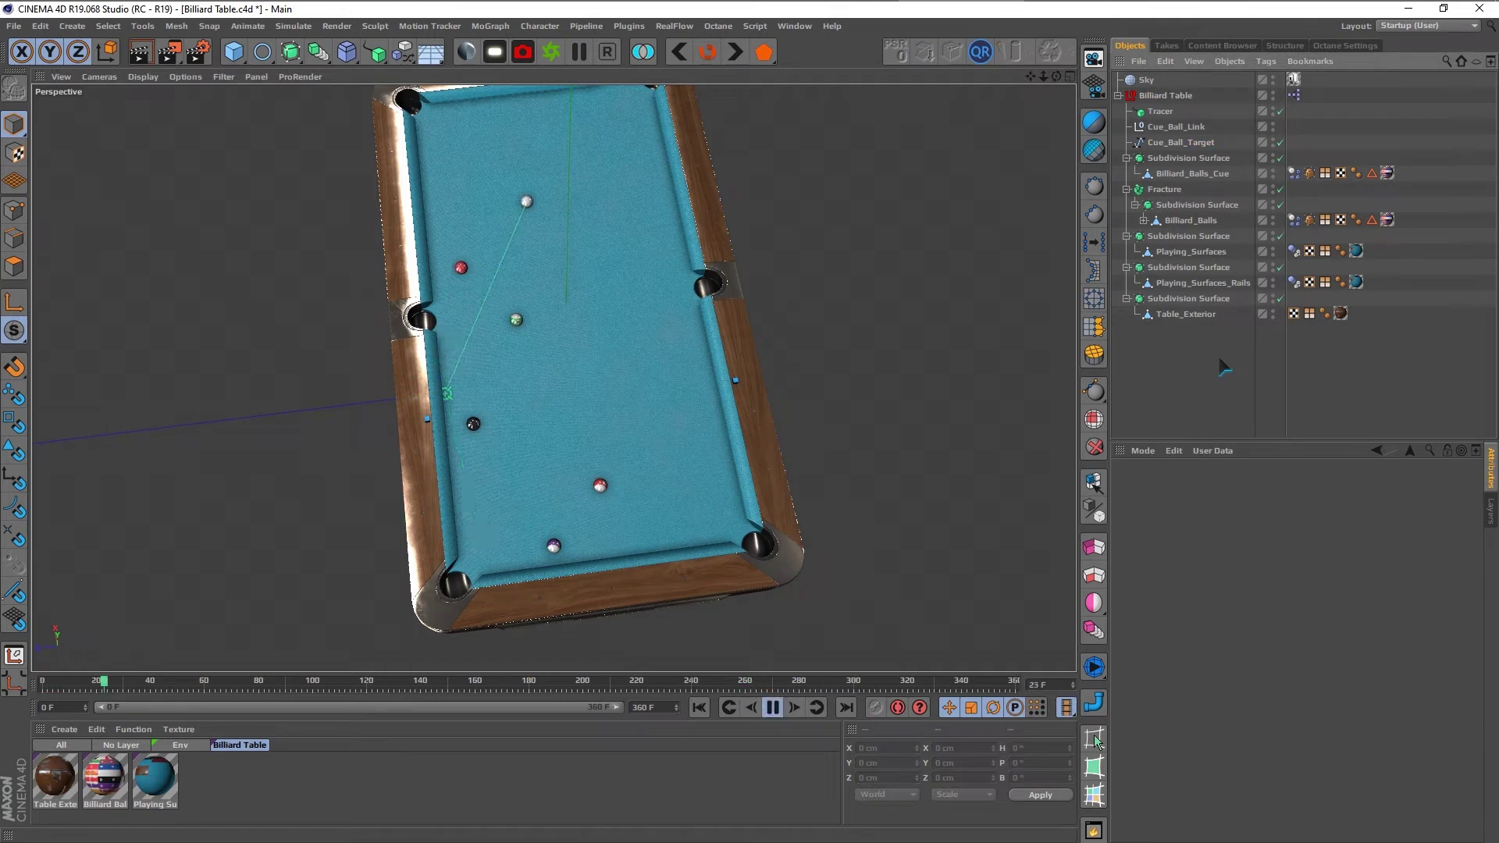
Step: Replay the red-ball shot from a side-on view, then stop and return to frame 0
{"action": "mouse_move", "coordinate": [630, 307]}
{"action": "left_mouse_down", "text": "alt"}
{"action": "mouse_move", "coordinate": [770, 335]}
{"action": "mouse_move", "coordinate": [663, 344]}
{"action": "mouse_move", "coordinate": [696, 402]}
{"action": "left_mouse_up", "text": "alt"}
{"action": "scroll", "coordinate": [685, 387], "scroll_direction": "up", "scroll_amount": 2}
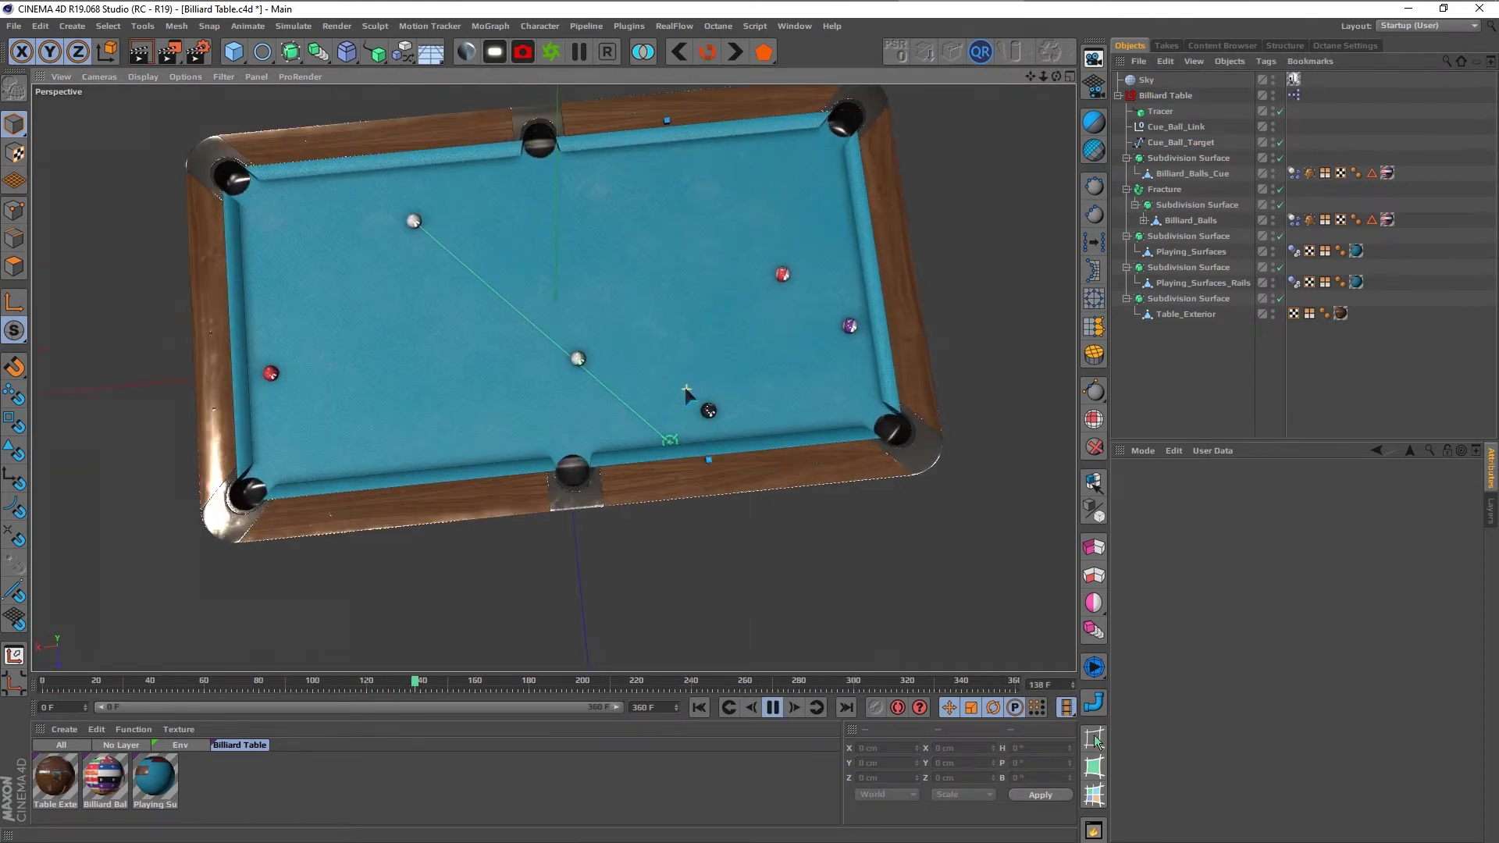
{"action": "scroll", "coordinate": [656, 373], "scroll_direction": "up", "scroll_amount": 2}
{"action": "key", "text": "shift+f"}
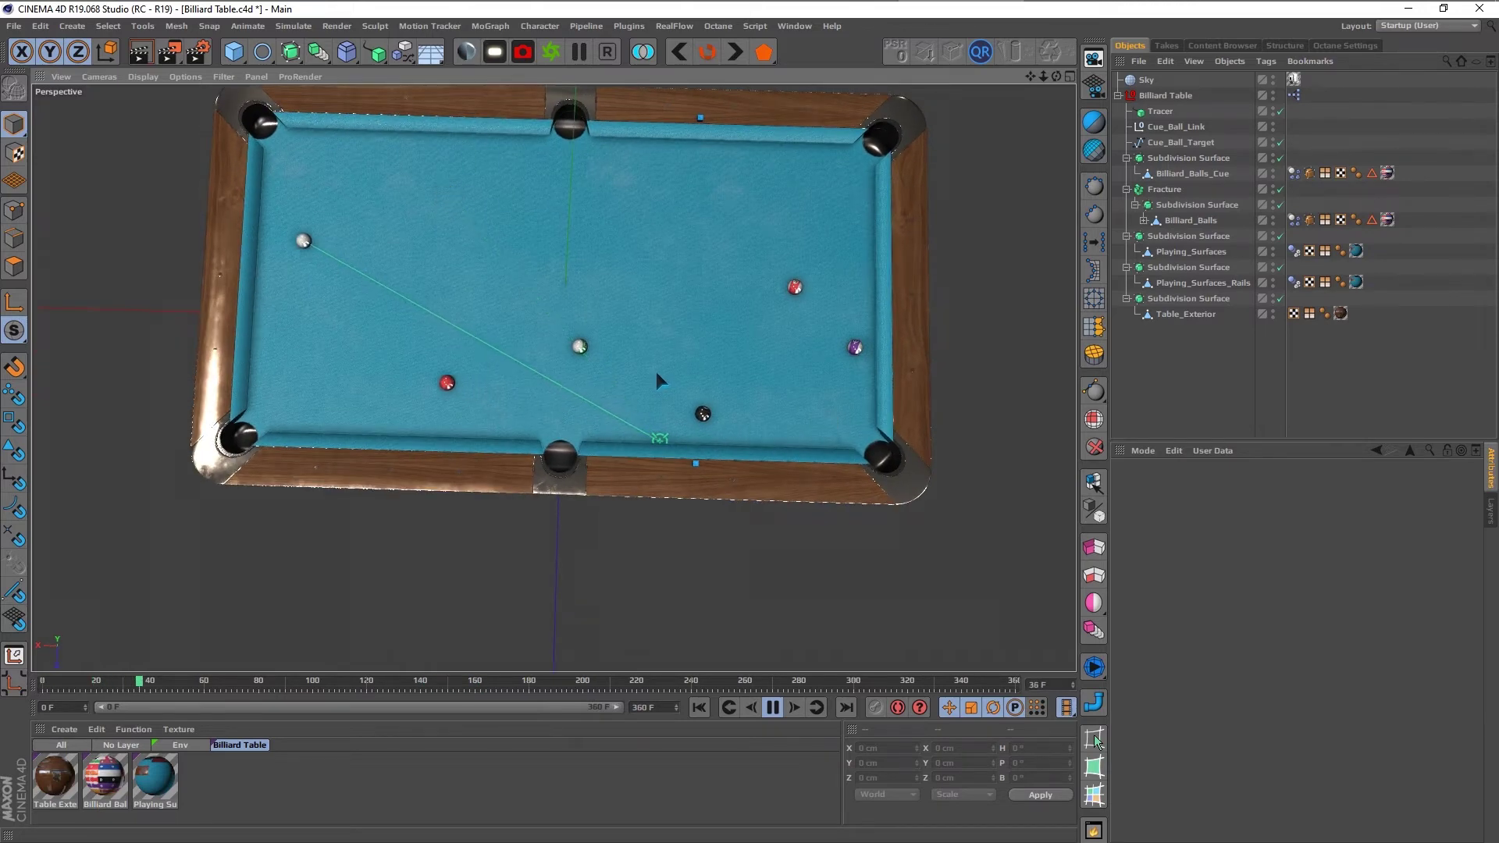
{"action": "key", "text": "F8"}
{"action": "key", "text": "shift+f"}
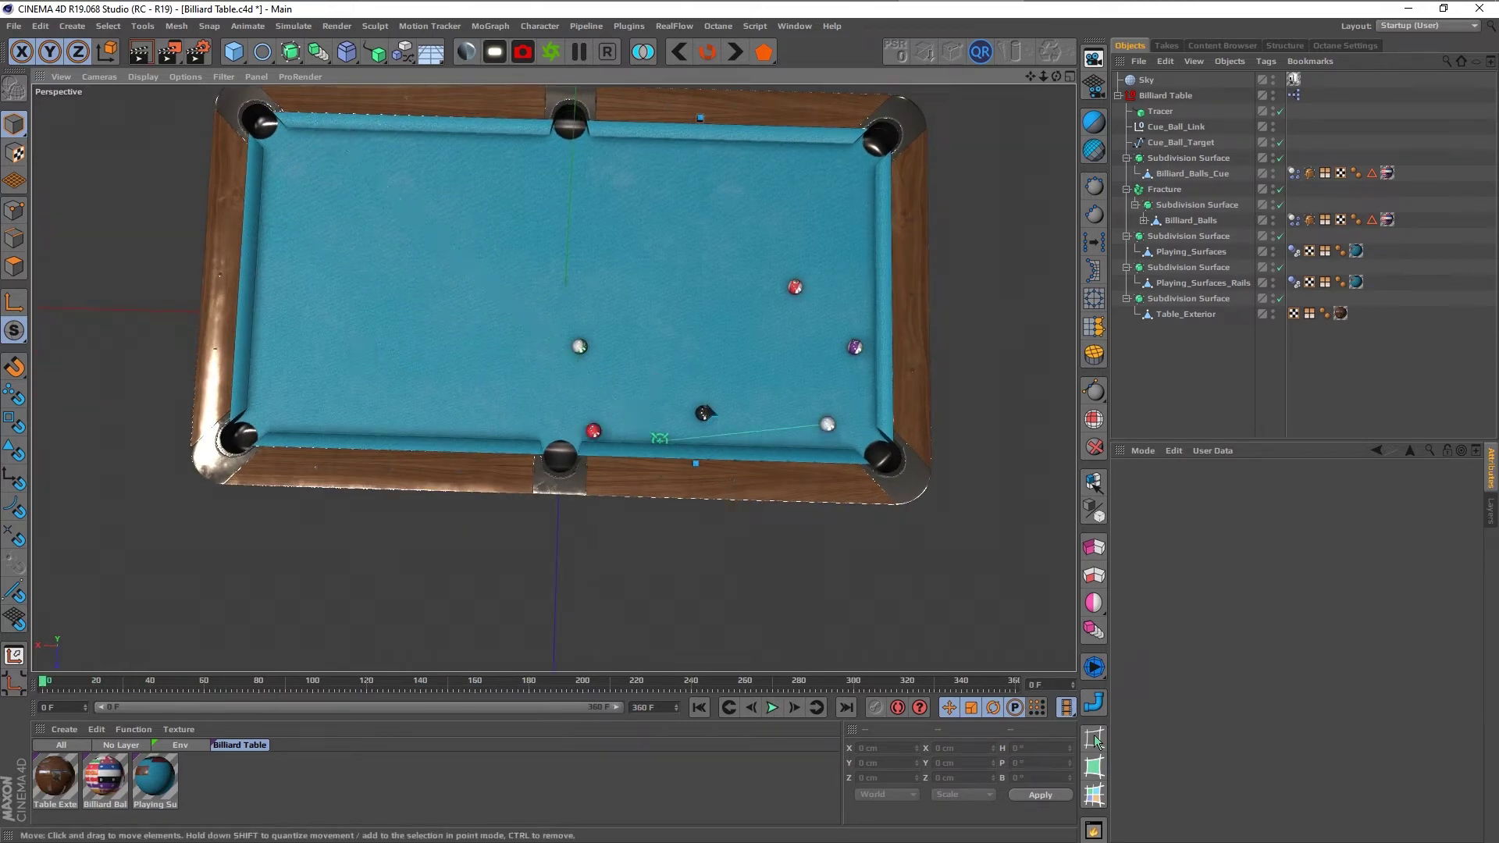
Step: Nudge Cue_Ball_Target about 0.5 cm along Z toward the red ball in two small moves
{"action": "left_click", "coordinate": [1181, 143]}
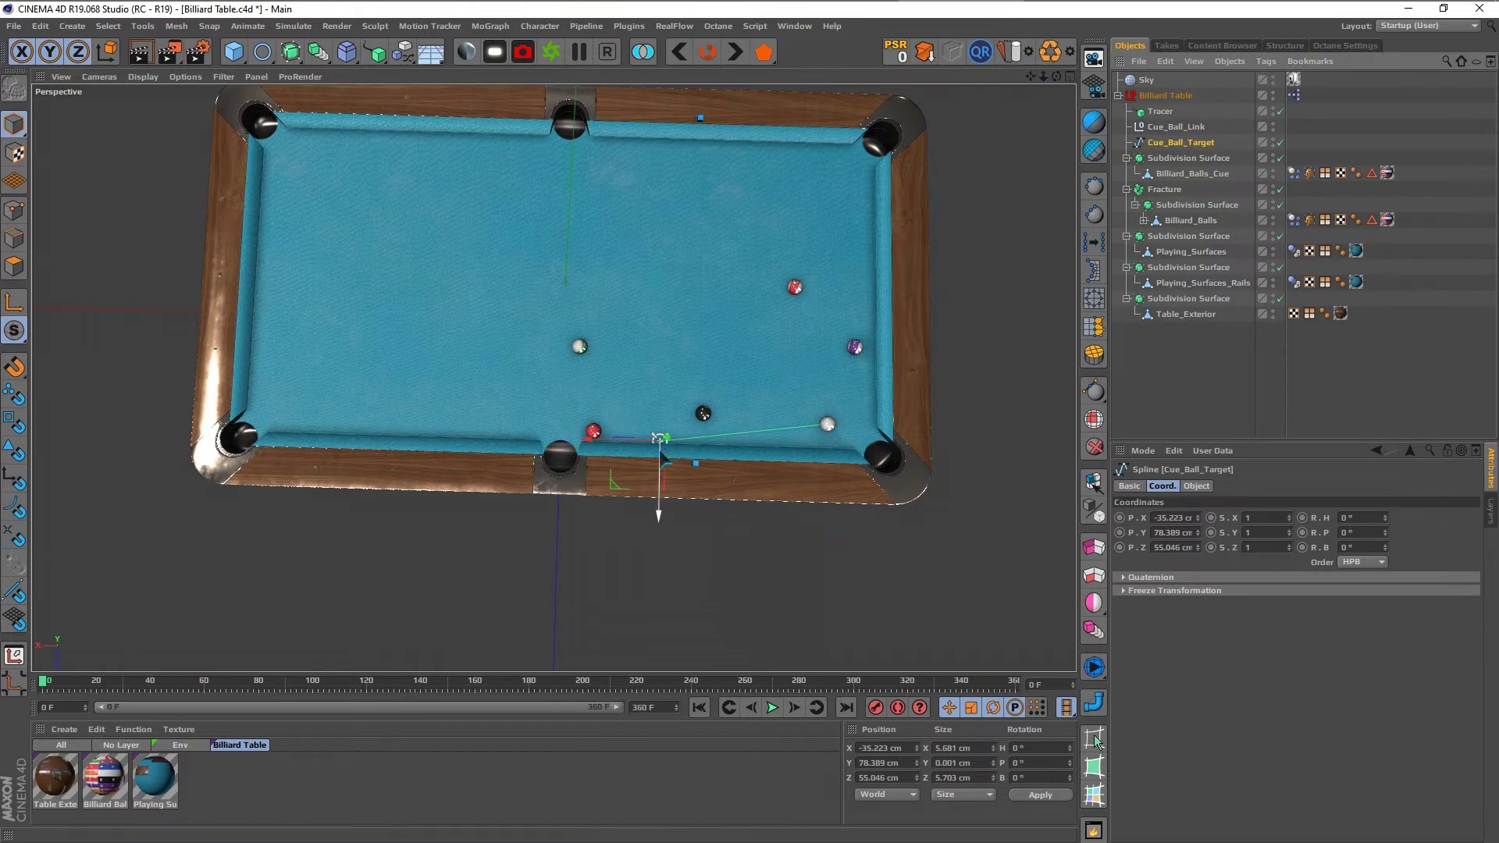
{"action": "left_click_drag", "start_coordinate": [658, 513], "coordinate": [657, 517]}
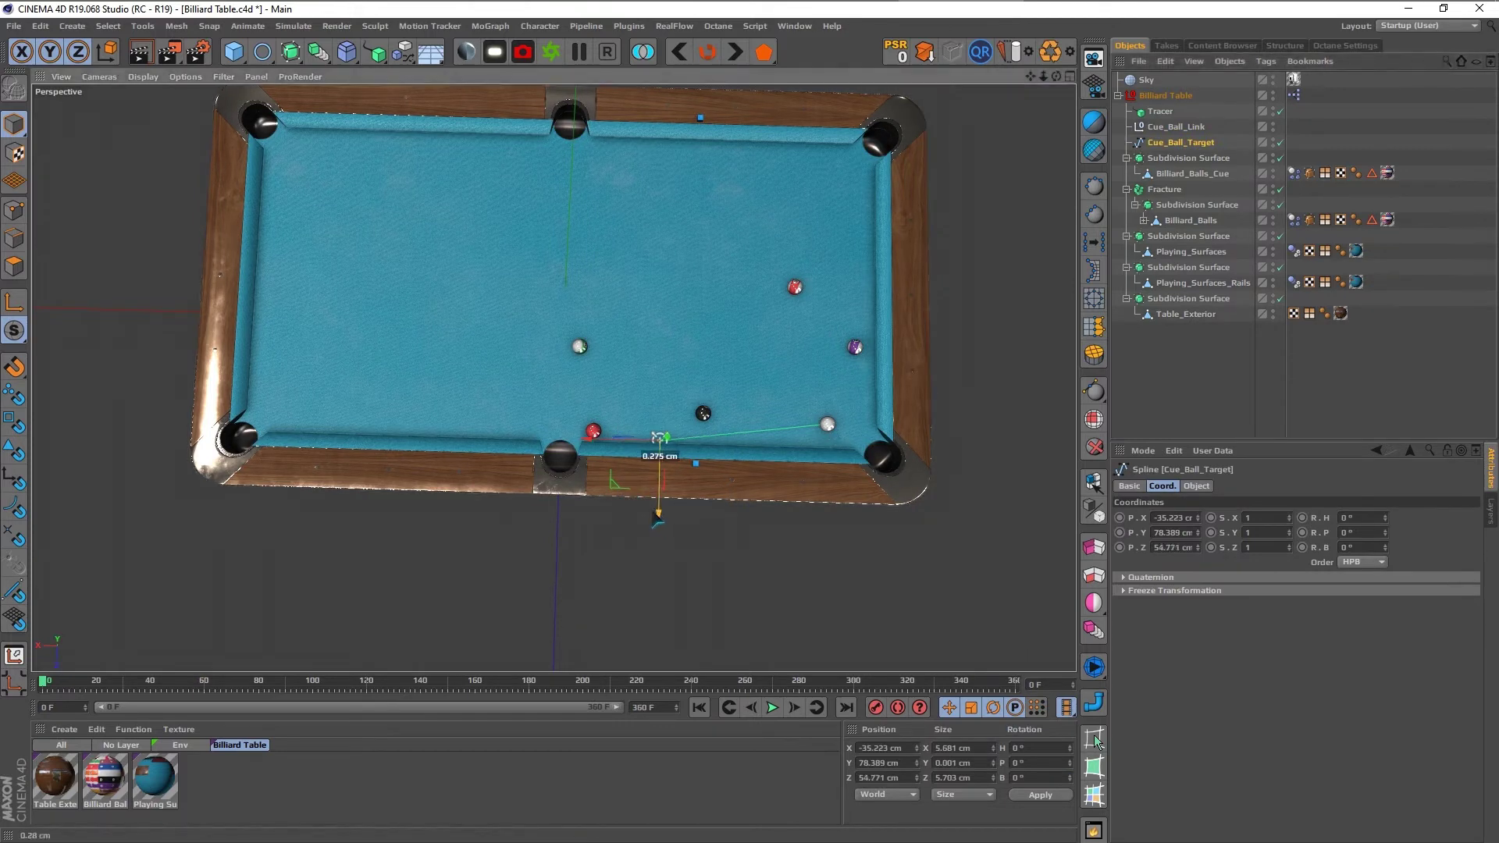
{"action": "left_click", "coordinate": [1177, 384]}
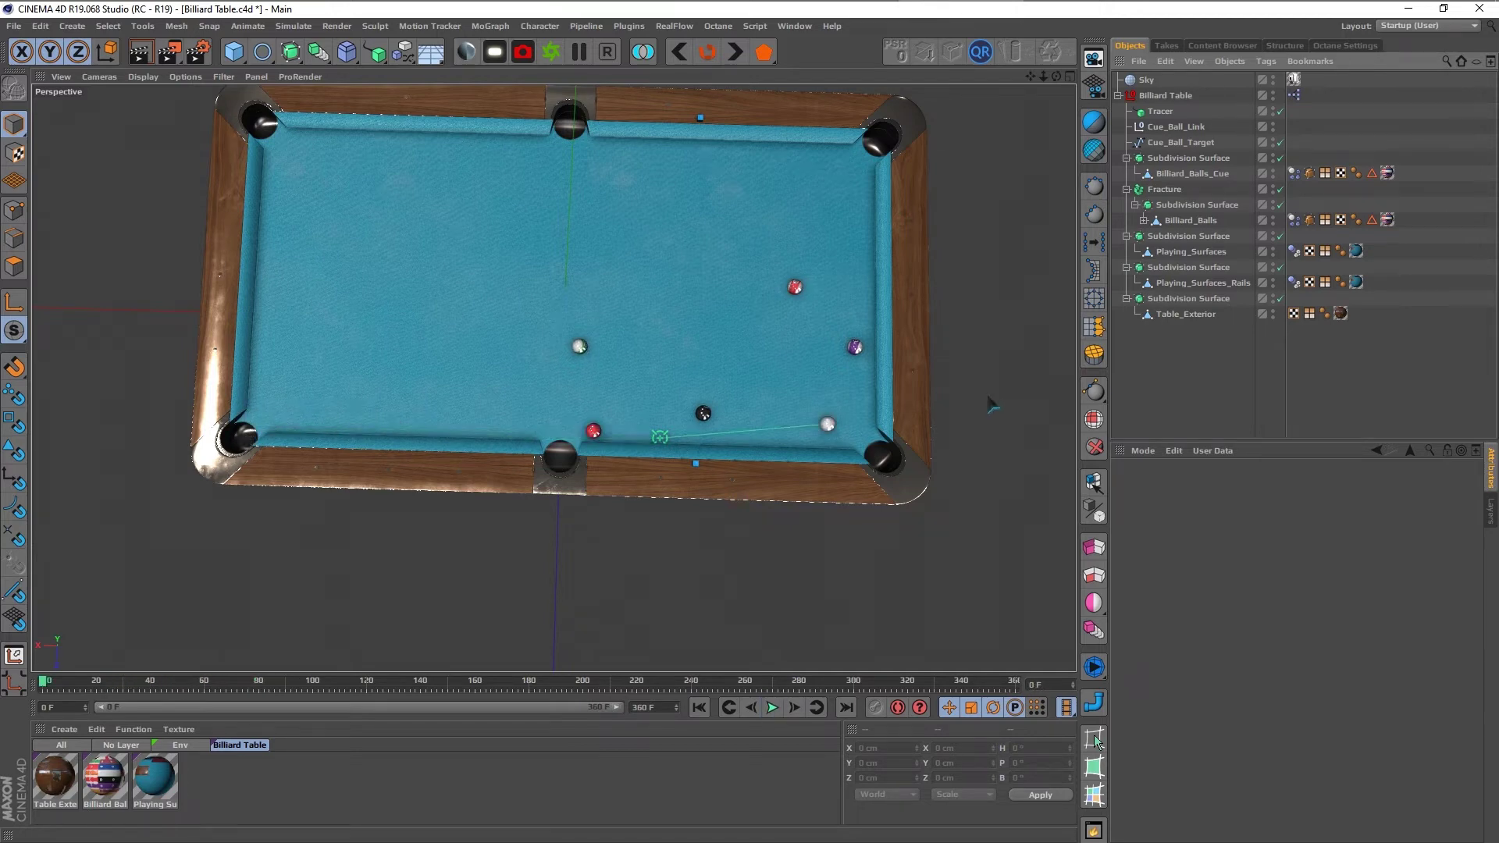
{"action": "left_click", "coordinate": [1180, 142]}
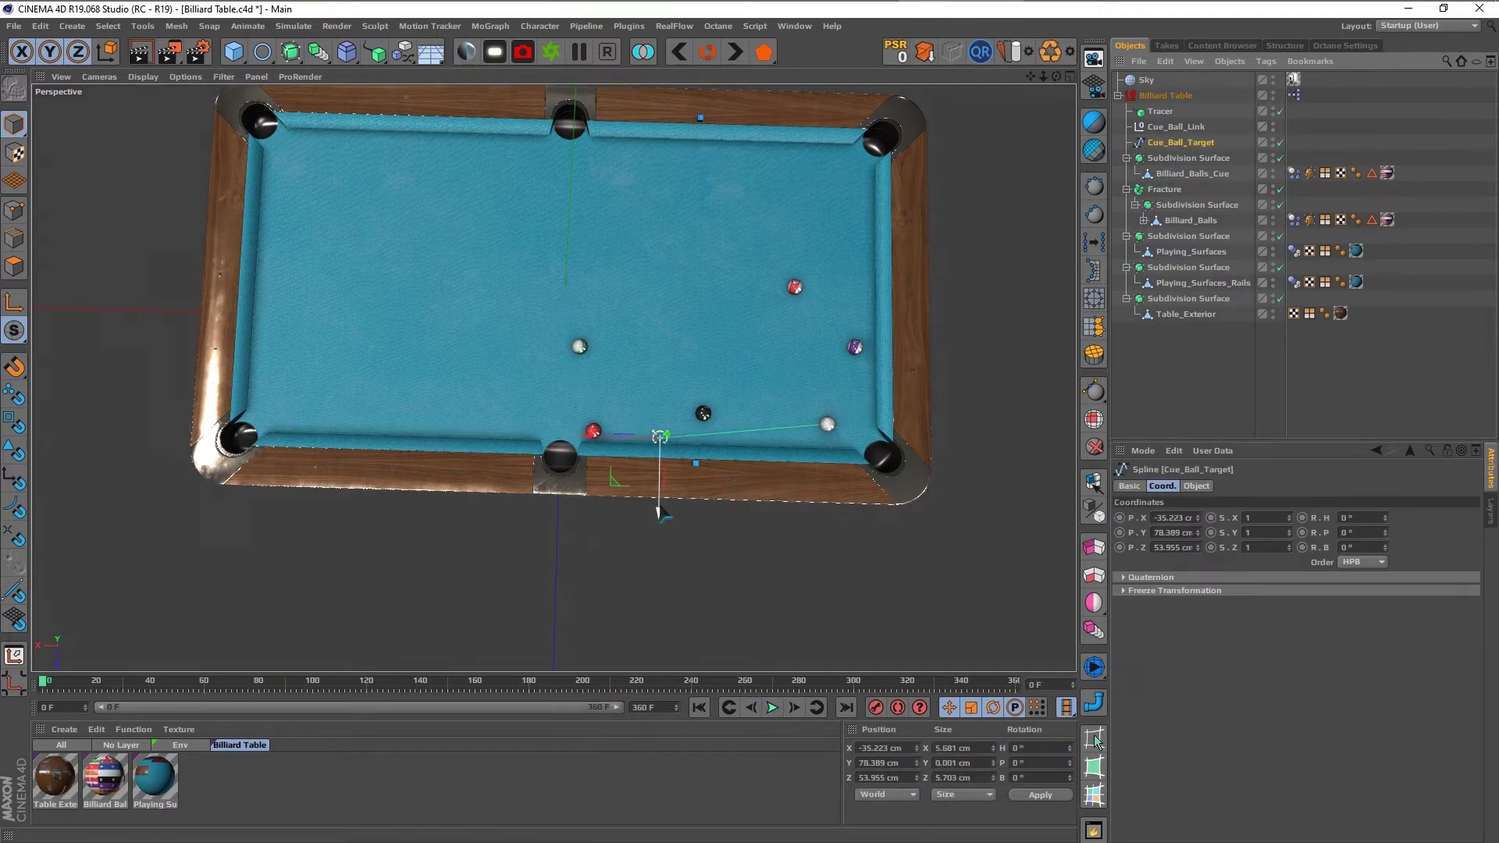
{"action": "left_click_drag", "start_coordinate": [659, 509], "coordinate": [660, 515]}
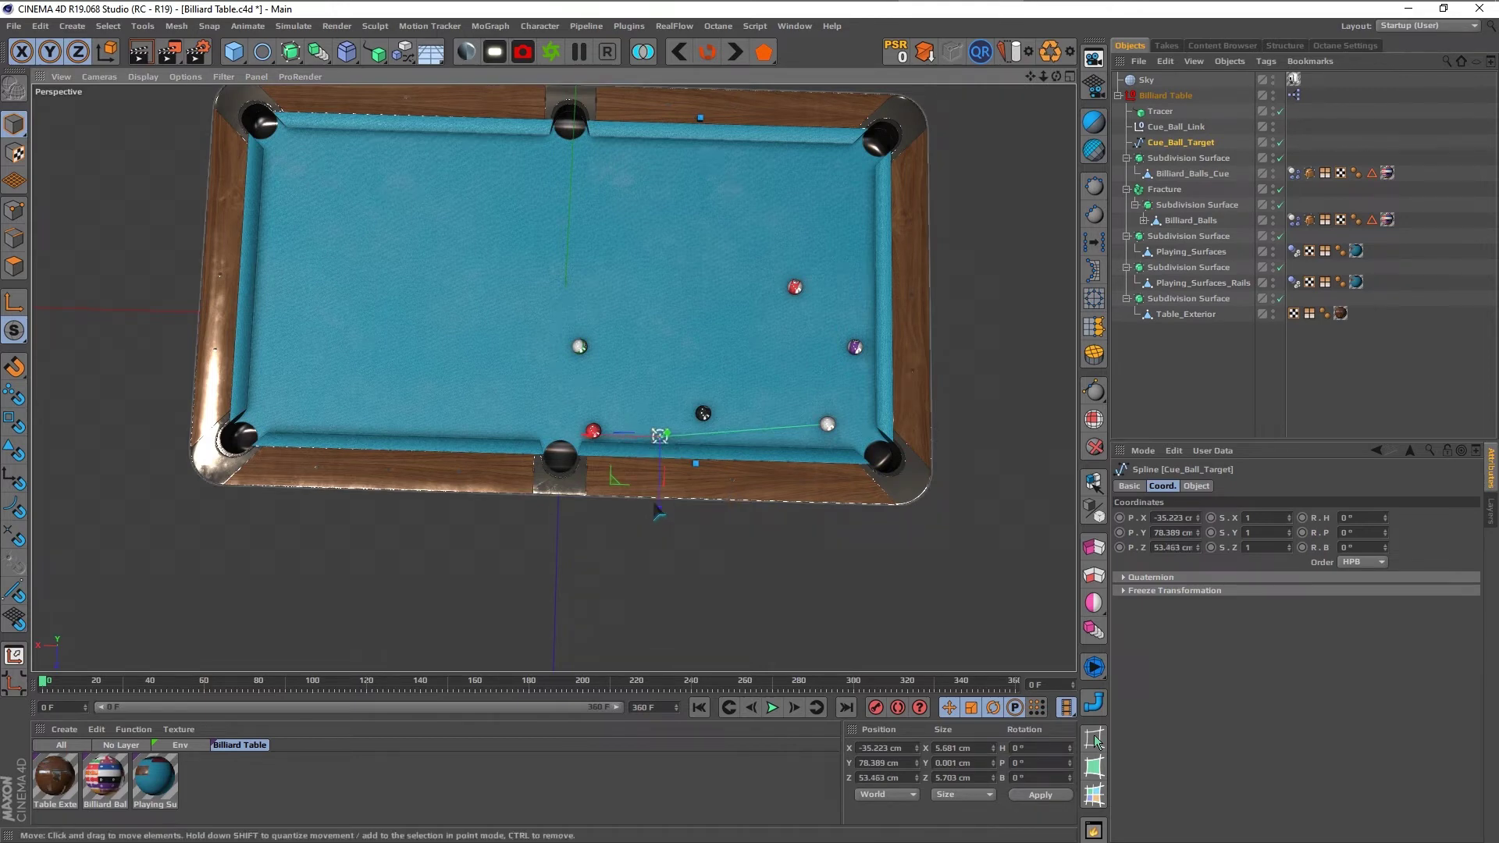
{"action": "left_click", "coordinate": [1193, 355]}
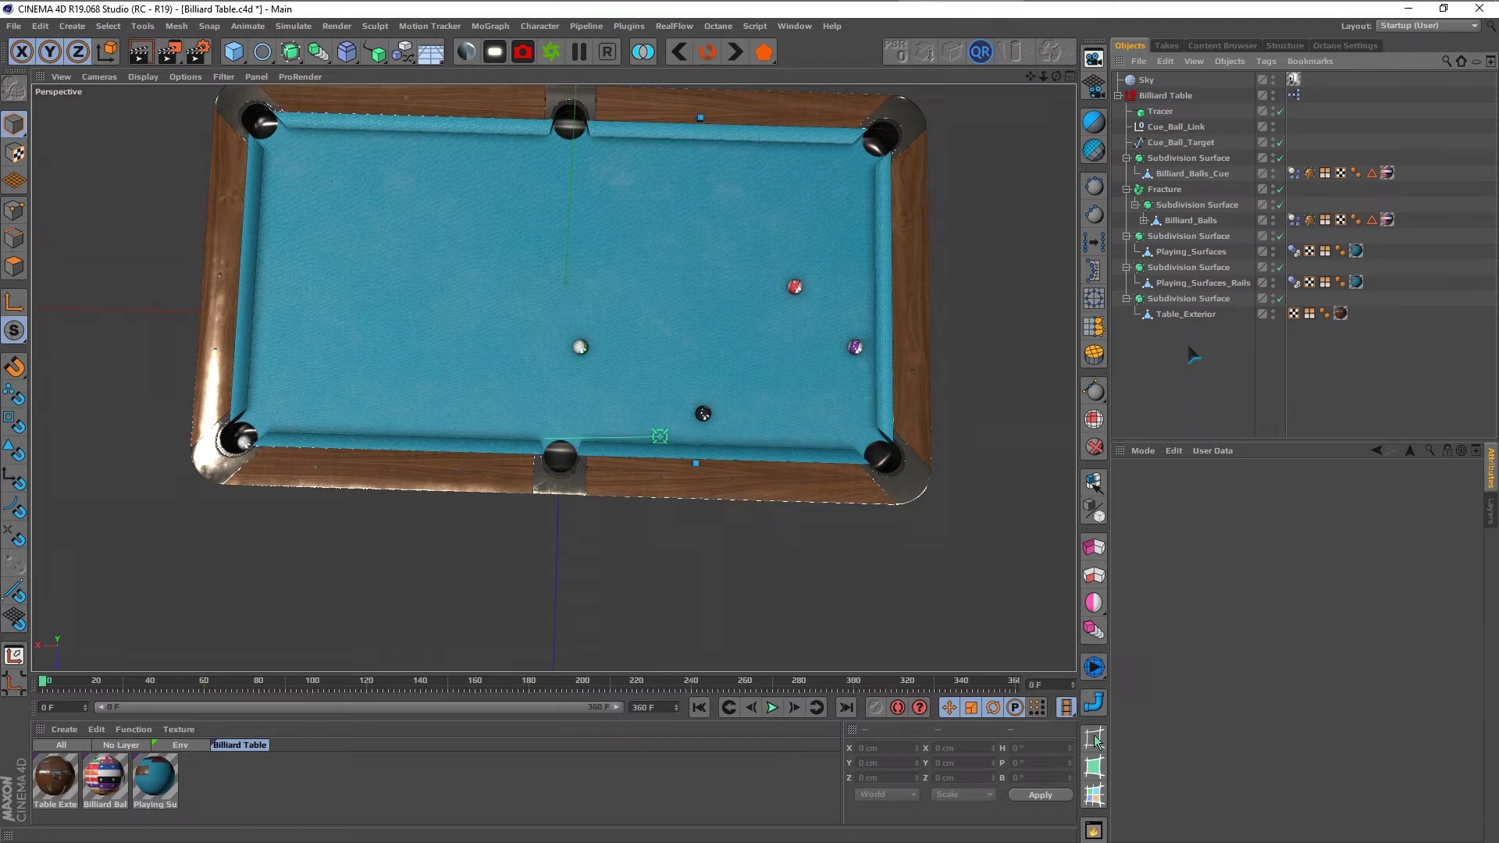
{"action": "left_click", "coordinate": [1180, 143]}
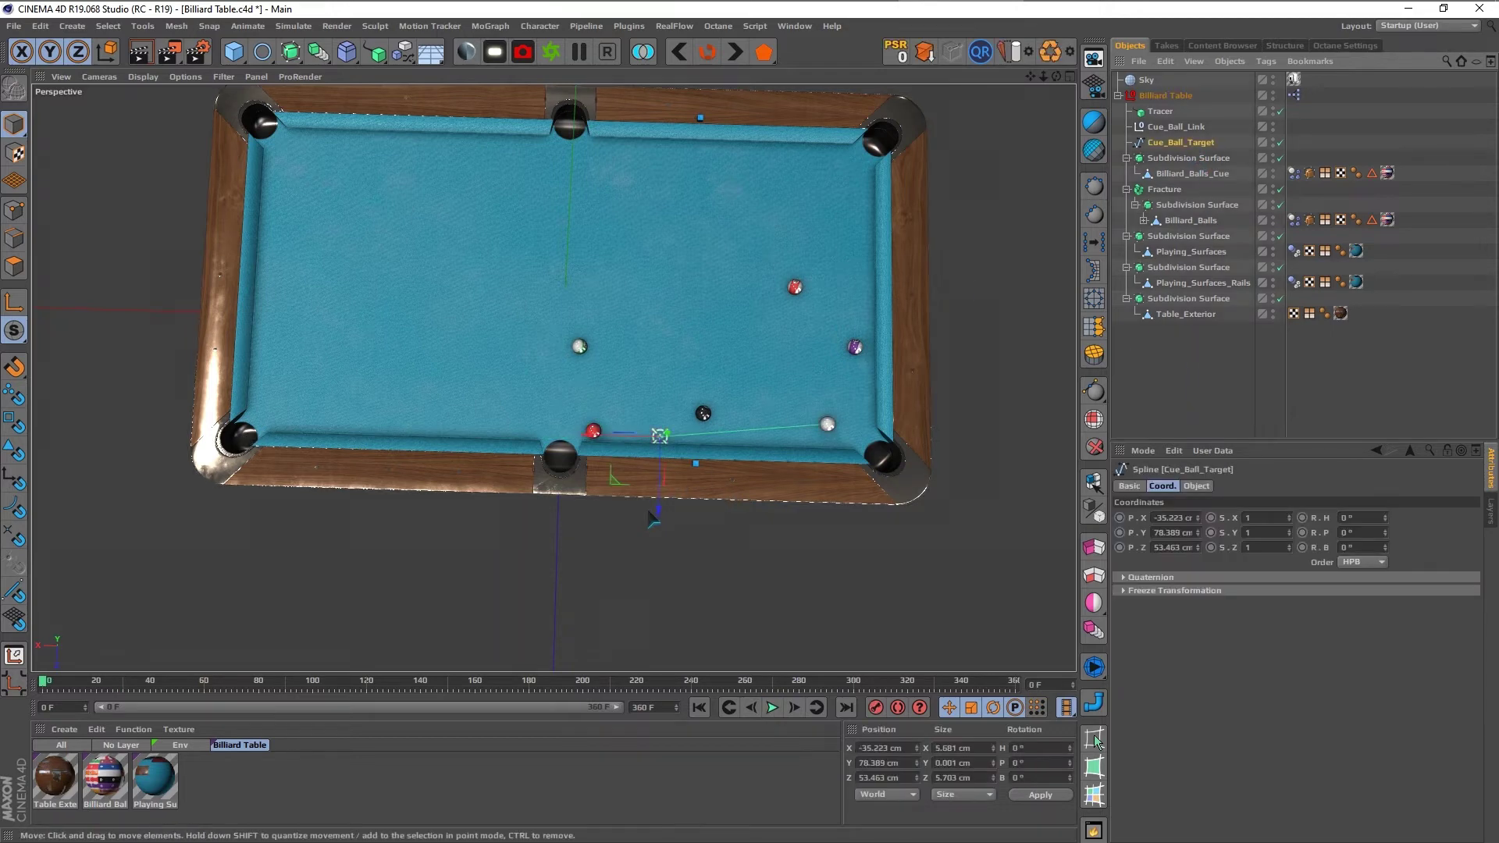
{"action": "left_click", "coordinate": [1159, 388]}
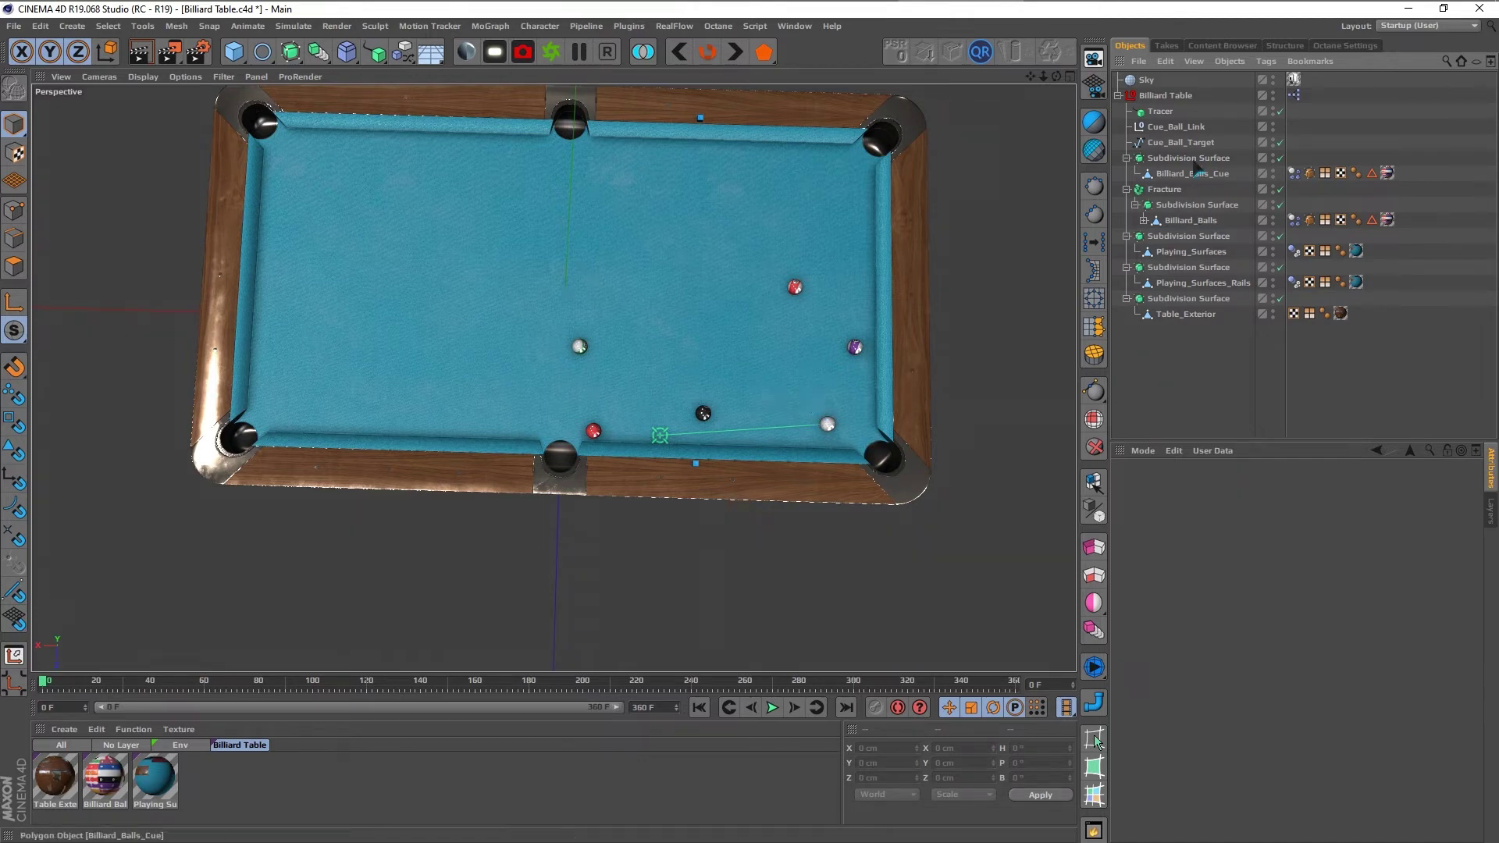
Step: Move the cue ball target onto the purple ball and play the shot to frame 279
{"action": "left_click", "coordinate": [659, 435]}
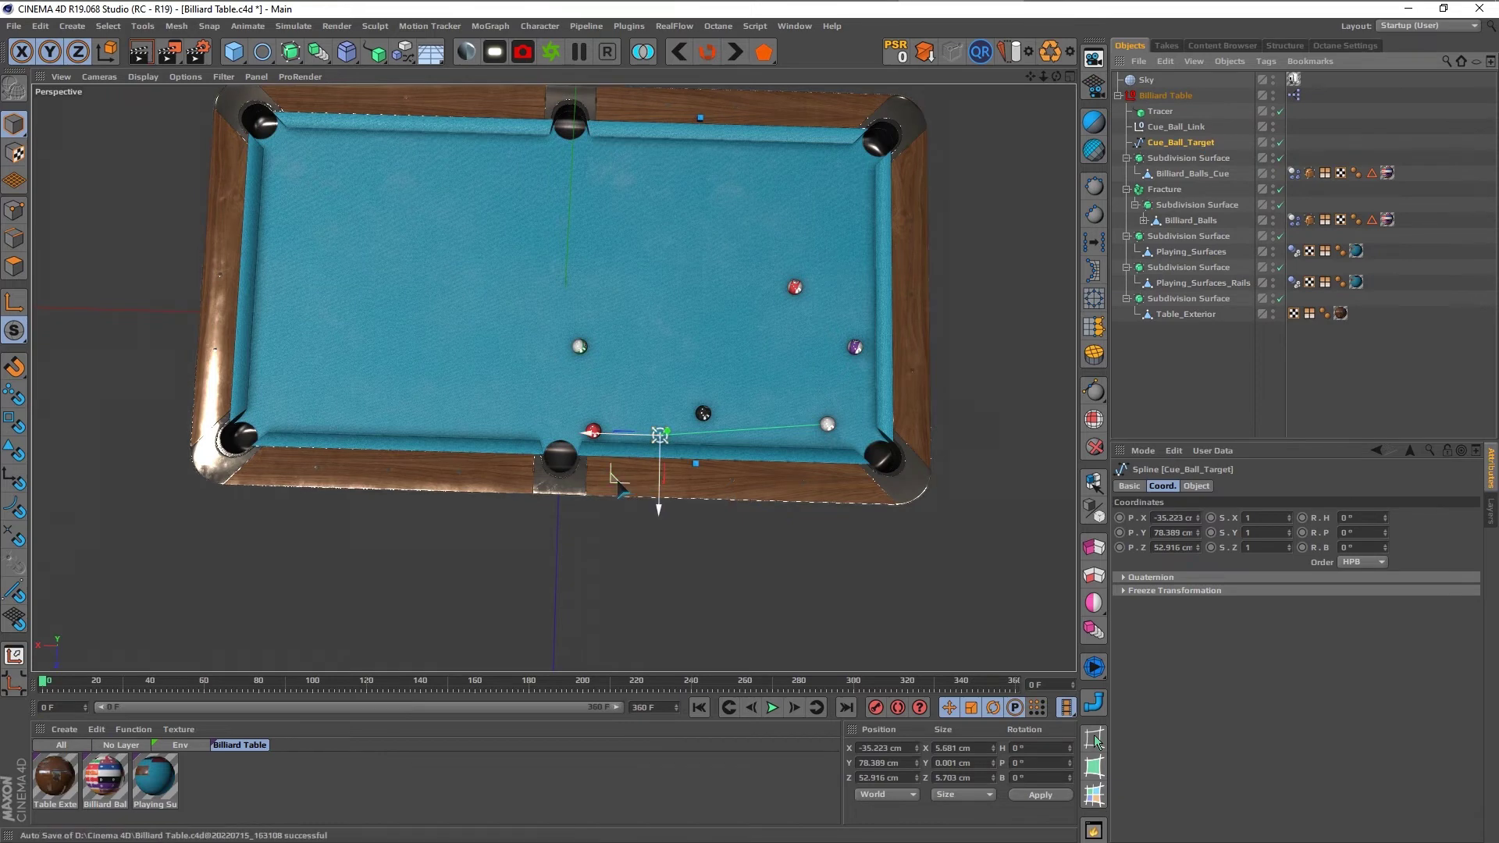
{"action": "left_click_drag", "start_coordinate": [618, 483], "coordinate": [823, 378]}
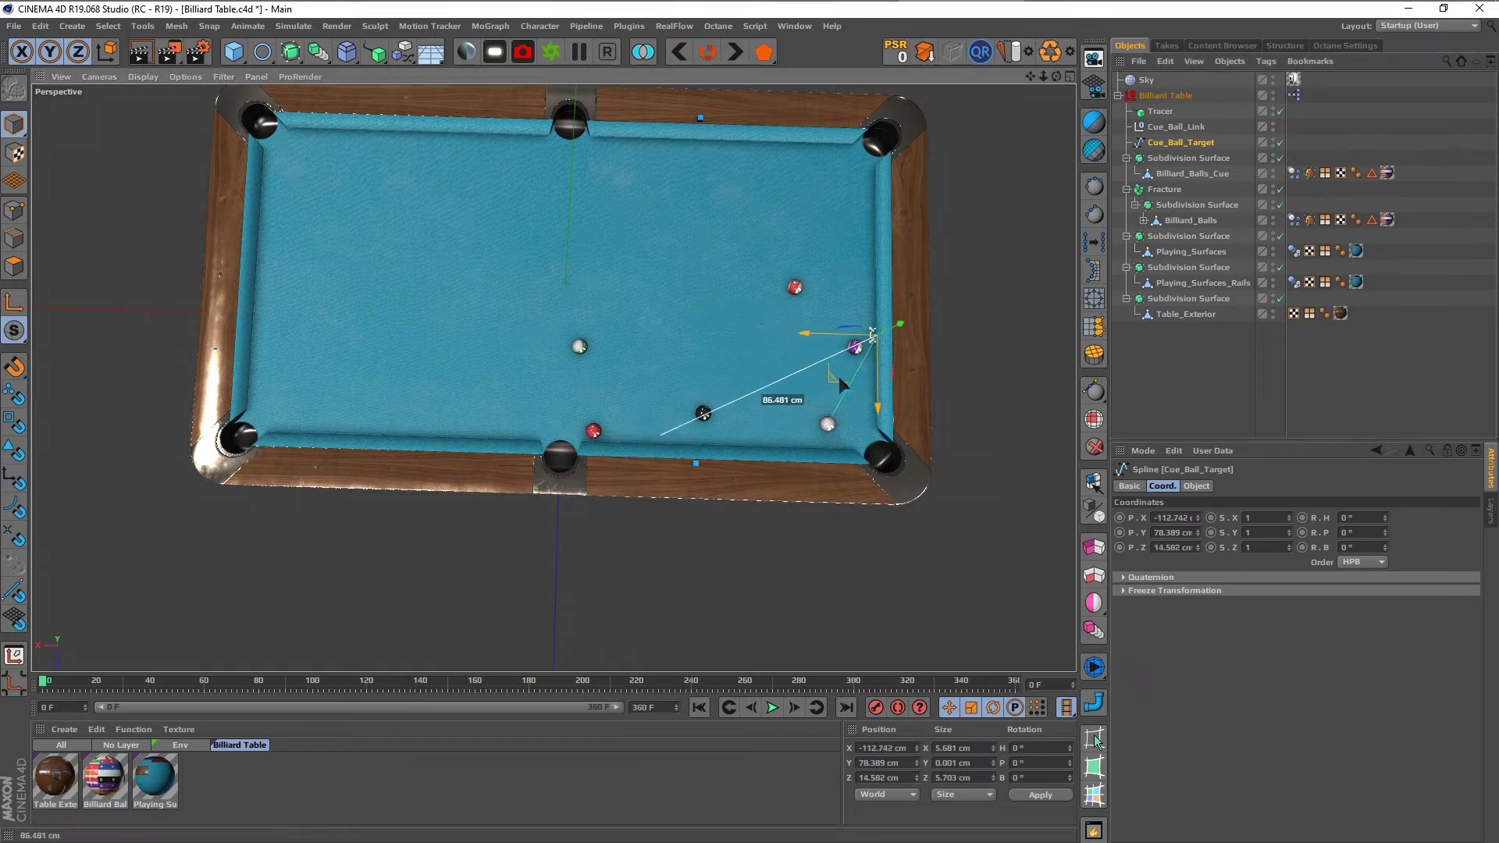
{"action": "left_click", "coordinate": [1183, 375]}
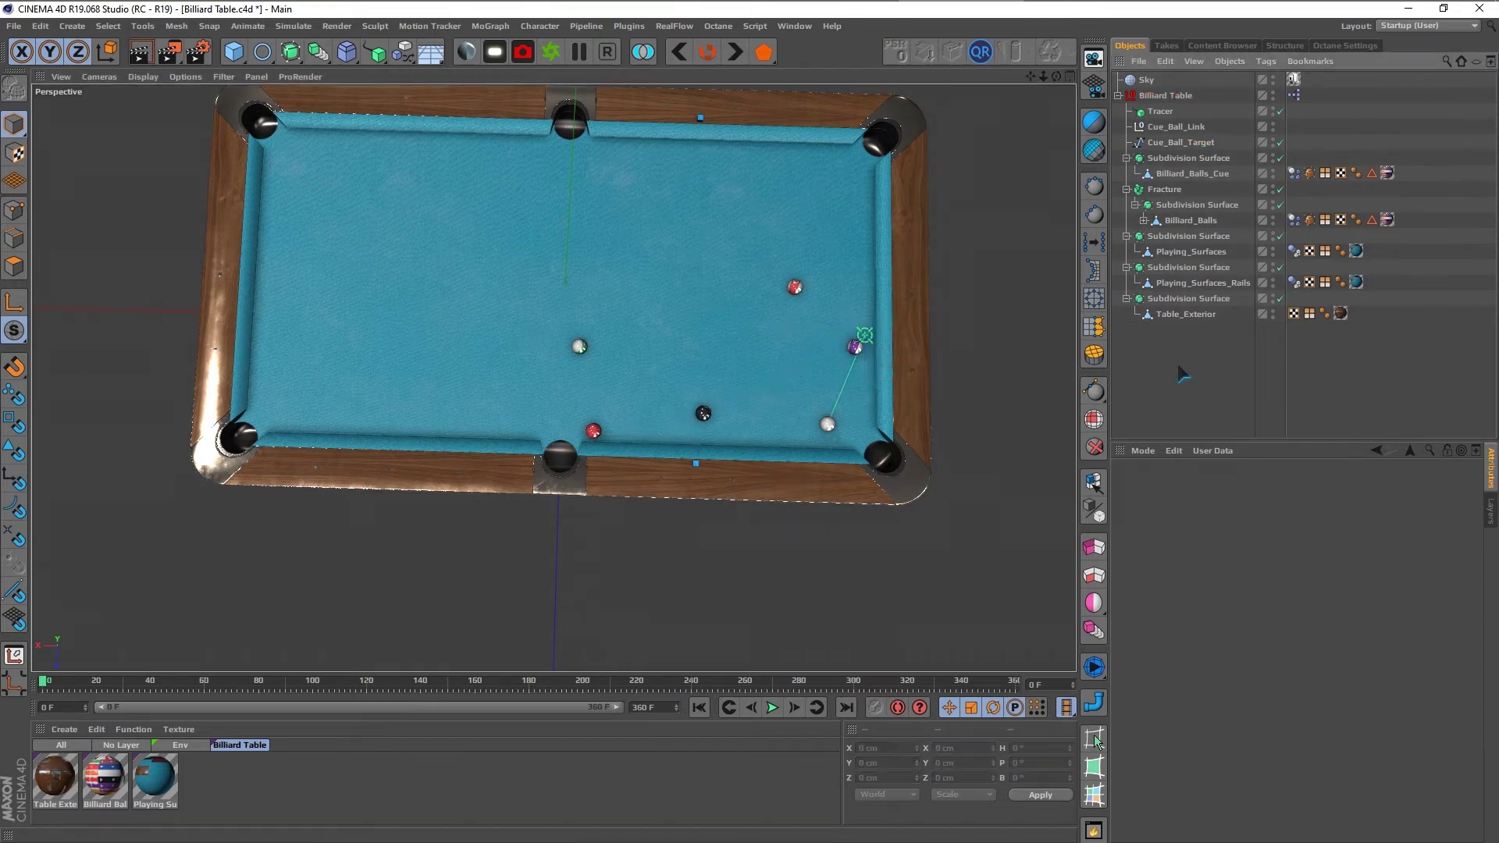
{"action": "key", "text": "F8"}
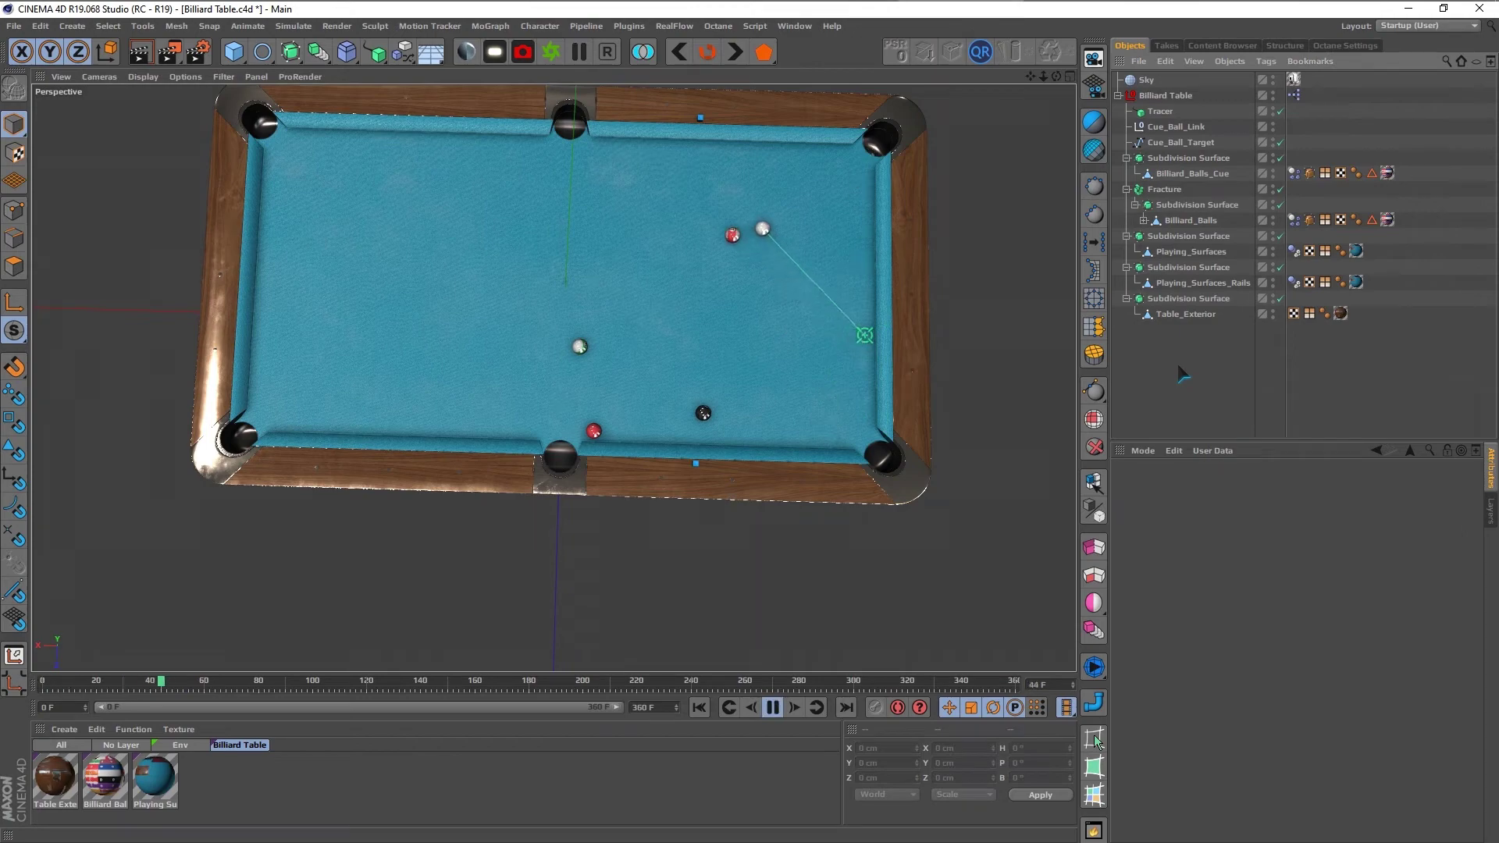
{"action": "mouse_move", "coordinate": [816, 253]}
{"action": "left_mouse_down", "text": "alt"}
{"action": "mouse_move", "coordinate": [606, 237]}
{"action": "mouse_move", "coordinate": [710, 306]}
{"action": "mouse_move", "coordinate": [742, 378]}
{"action": "mouse_move", "coordinate": [762, 378]}
{"action": "left_mouse_up", "text": "alt"}
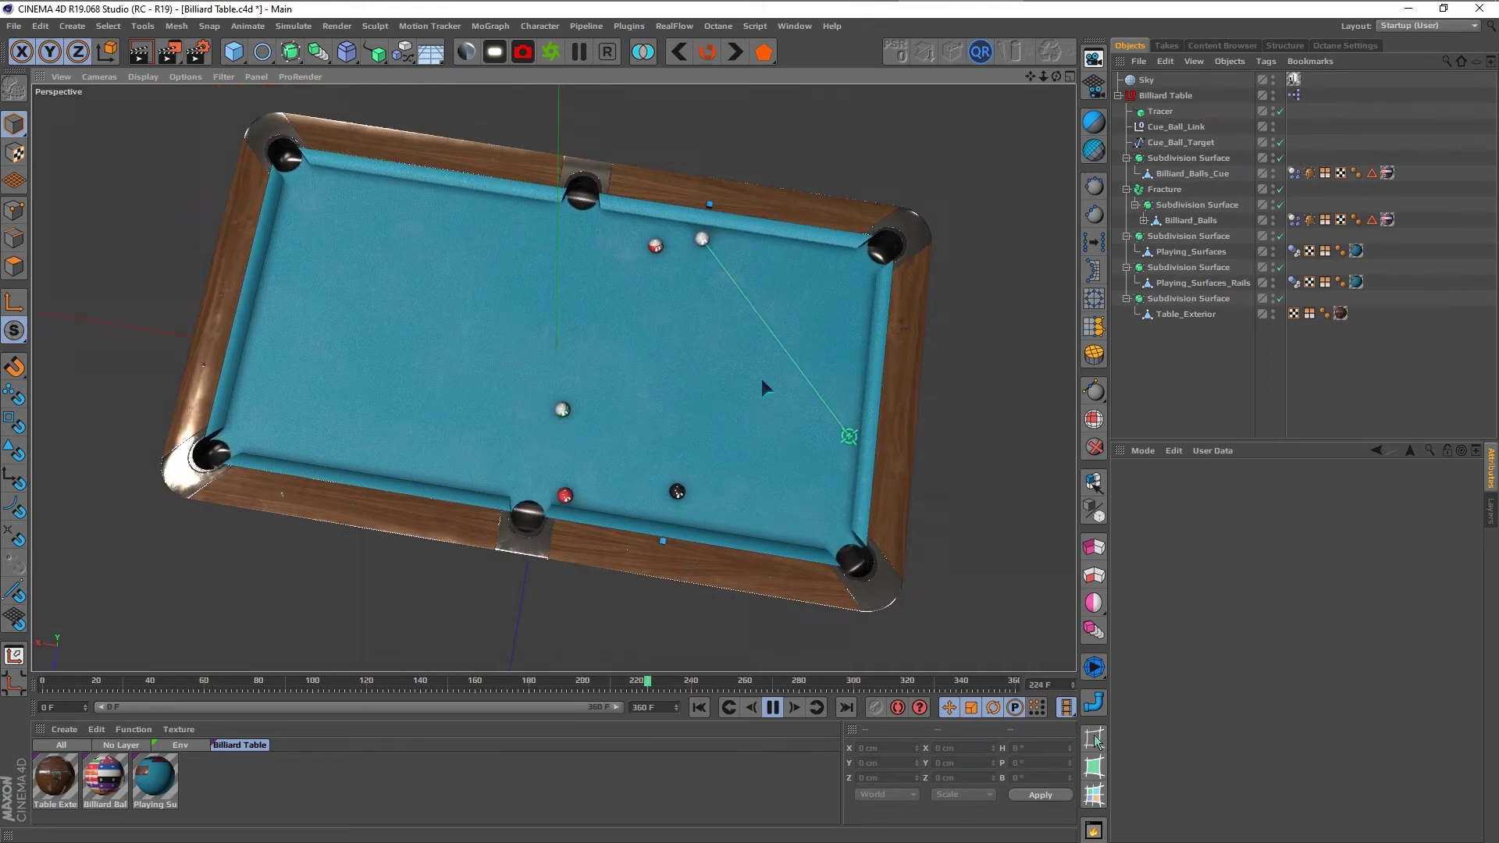
{"action": "key", "text": "F8"}
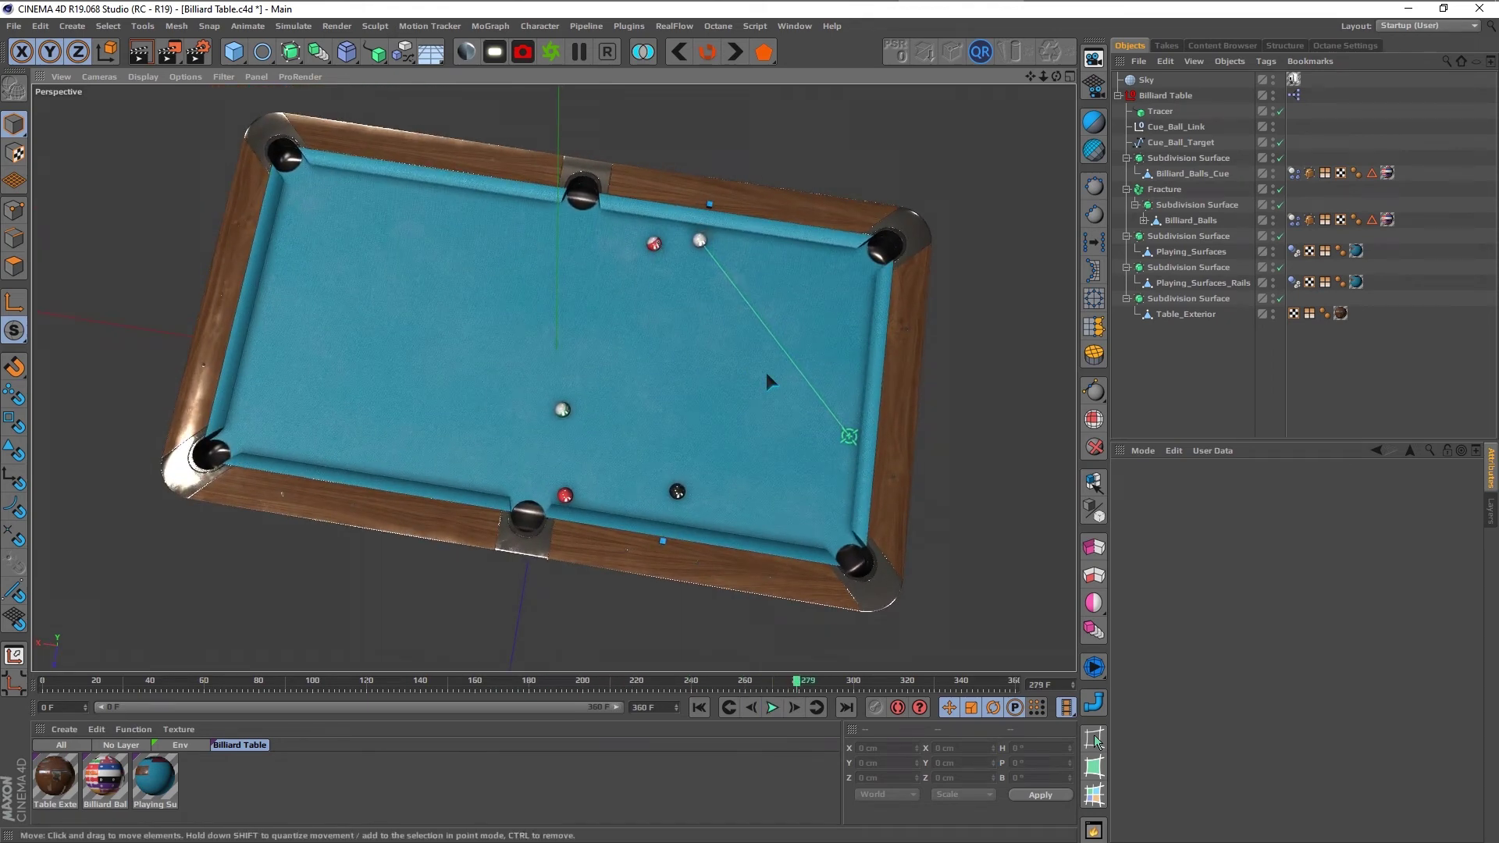
Step: Move the cue ball target beside the pale centre ball and check the table rig's shot settings
{"action": "left_click", "coordinate": [1295, 173]}
{"action": "left_click", "coordinate": [1294, 221], "text": "shift"}
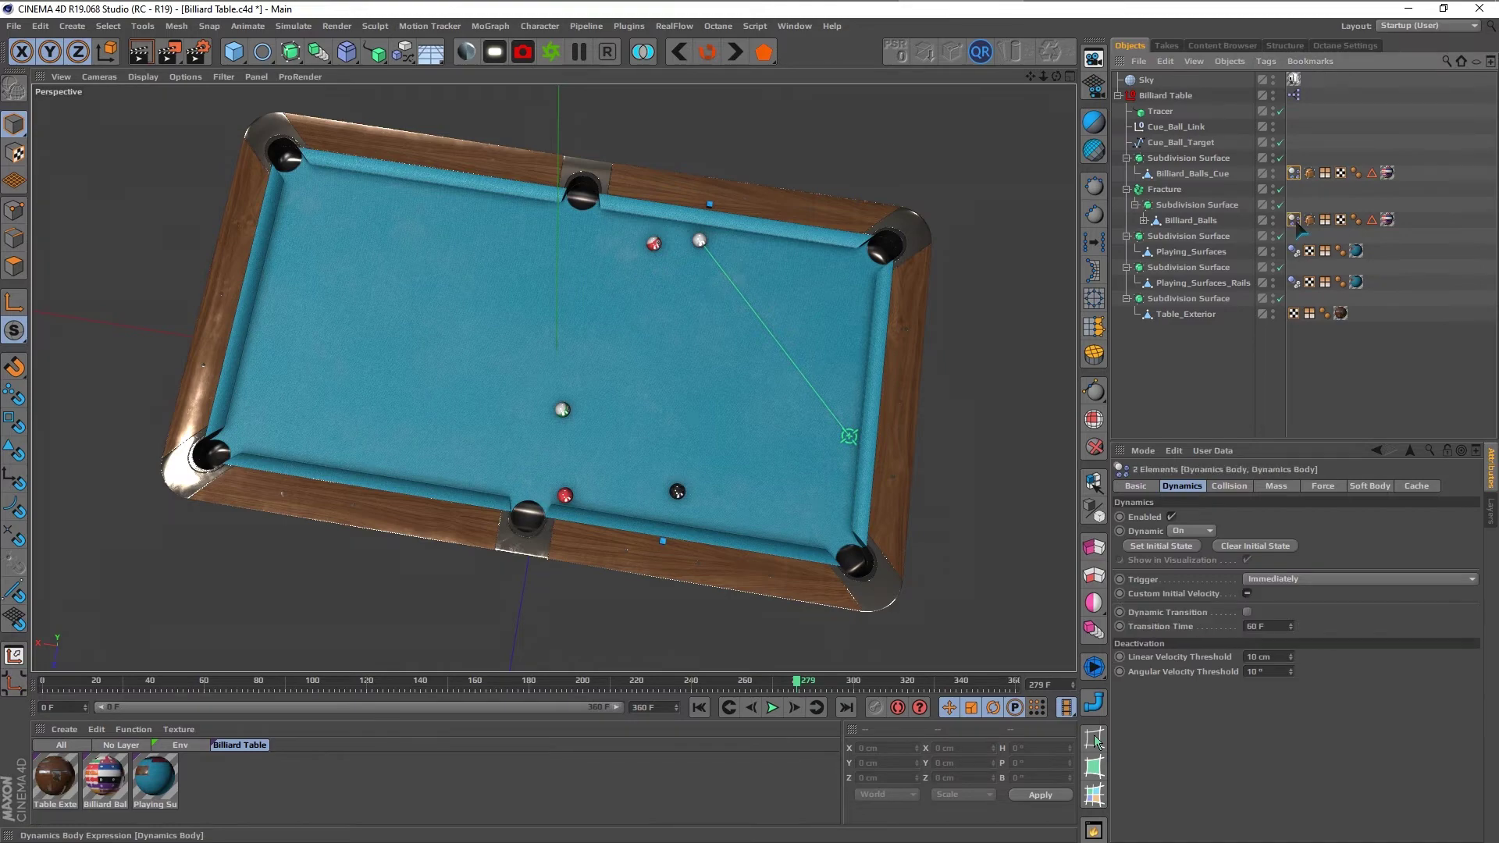
{"action": "left_click", "coordinate": [1191, 375]}
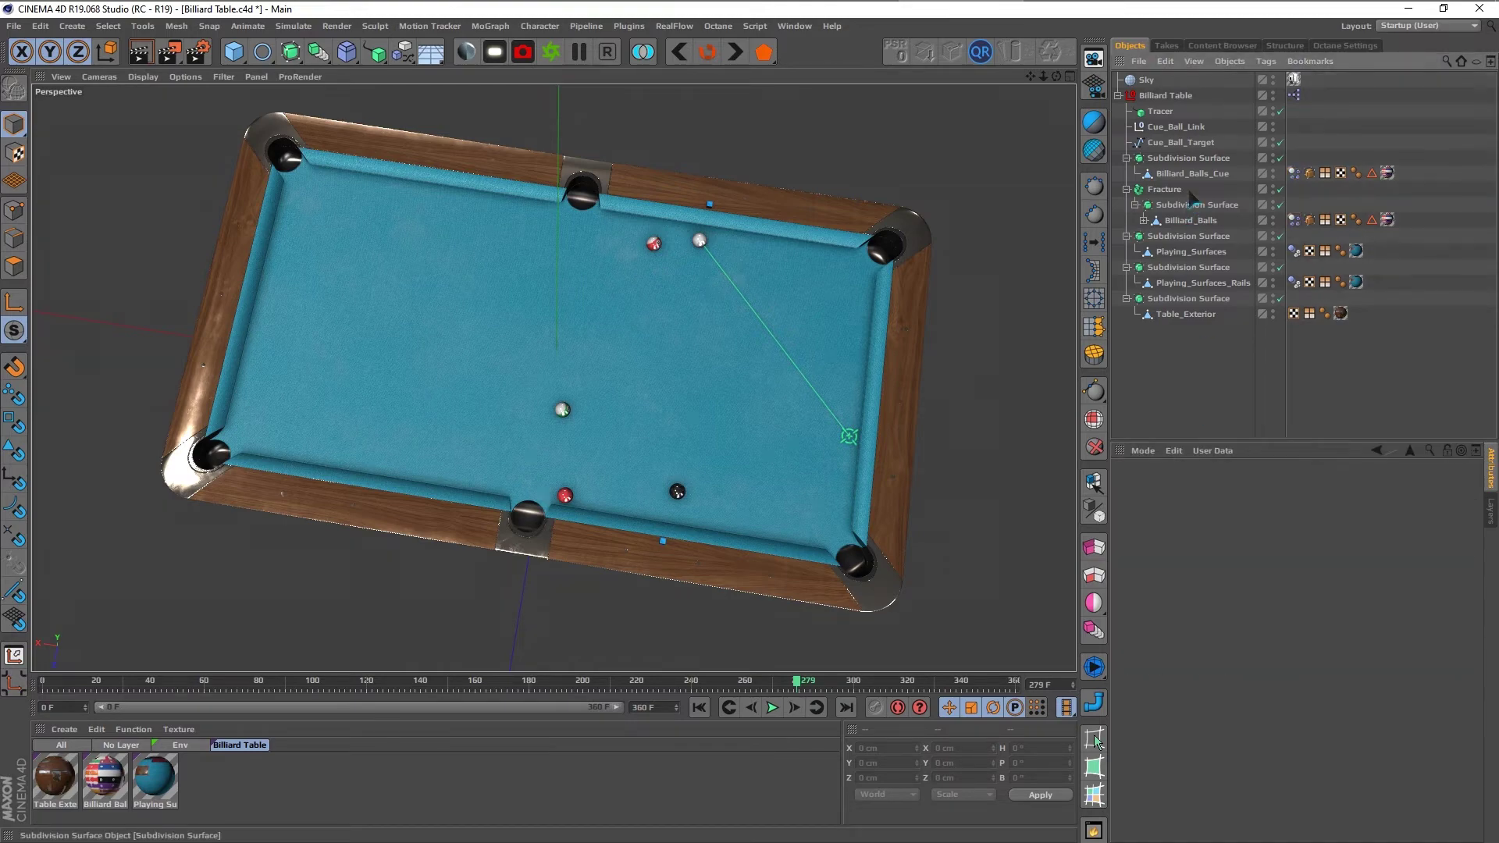
{"action": "left_click", "coordinate": [1180, 142]}
{"action": "left_click_drag", "start_coordinate": [723, 408], "coordinate": [782, 417], "text": "alt"}
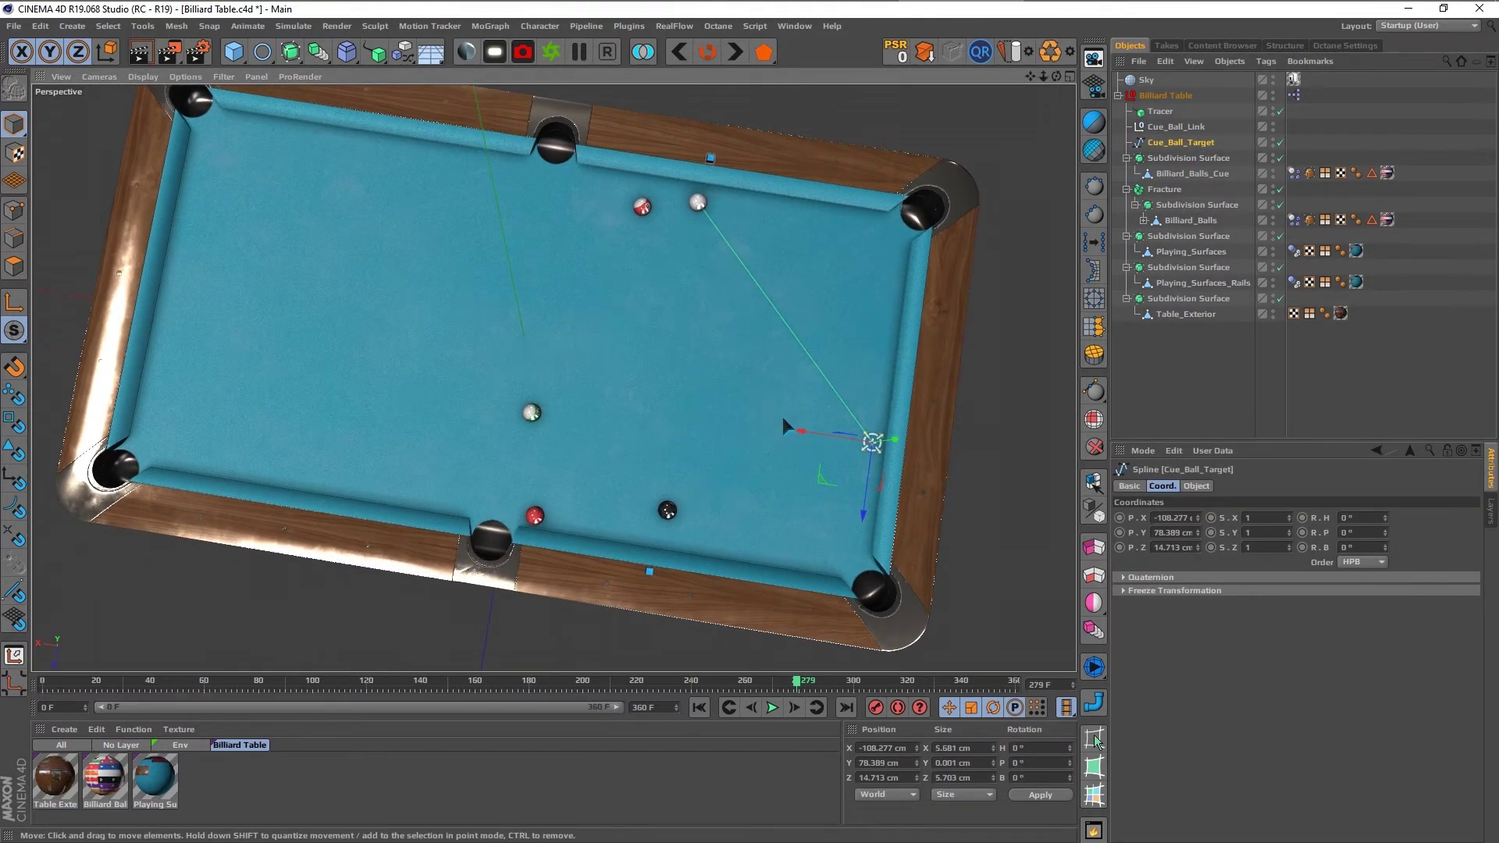
{"action": "left_click_drag", "start_coordinate": [824, 476], "coordinate": [494, 433]}
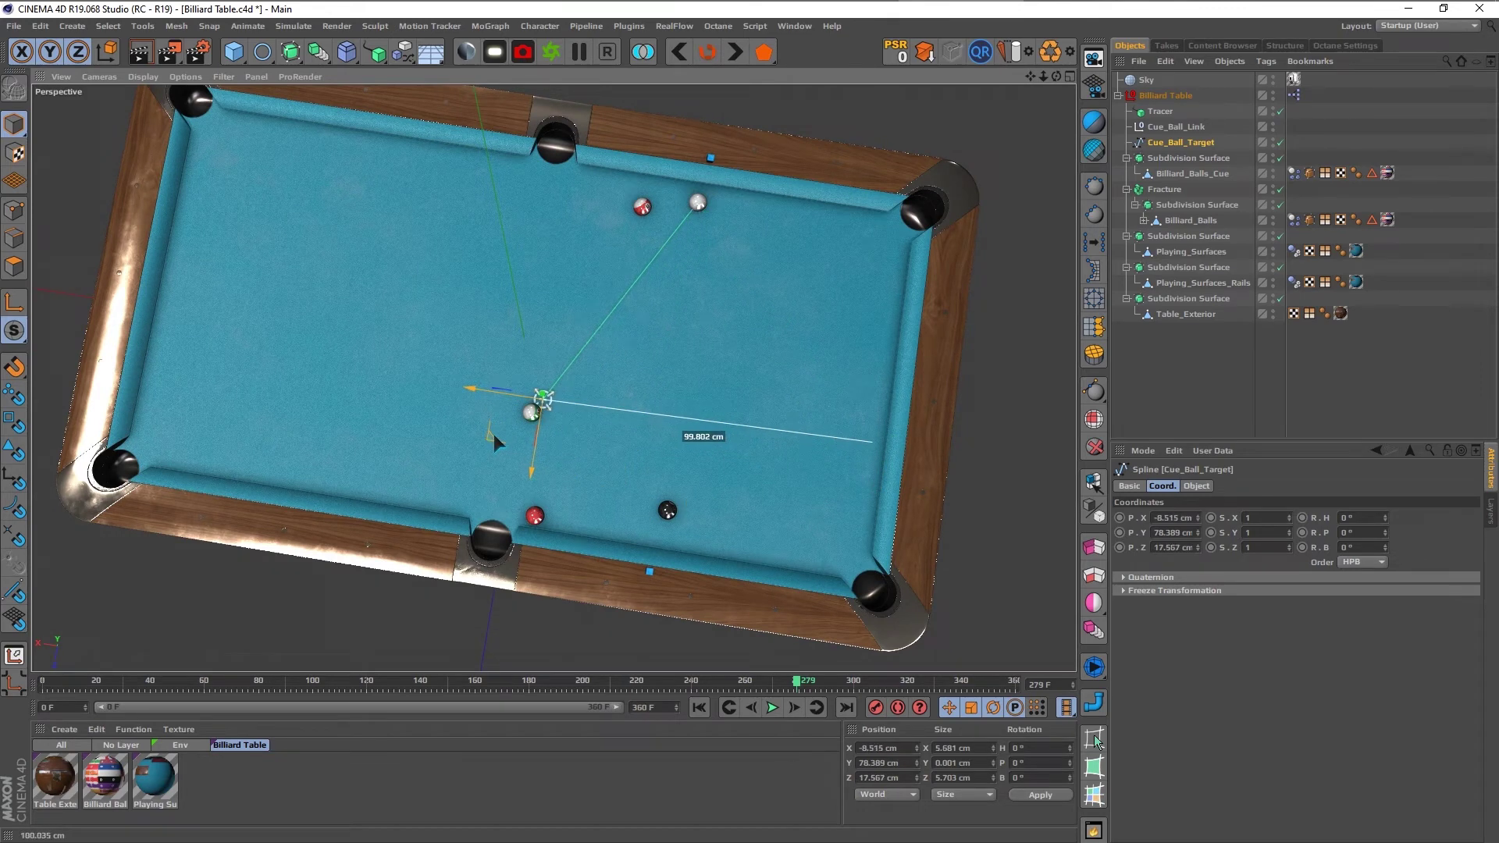
{"action": "left_click", "coordinate": [1166, 95]}
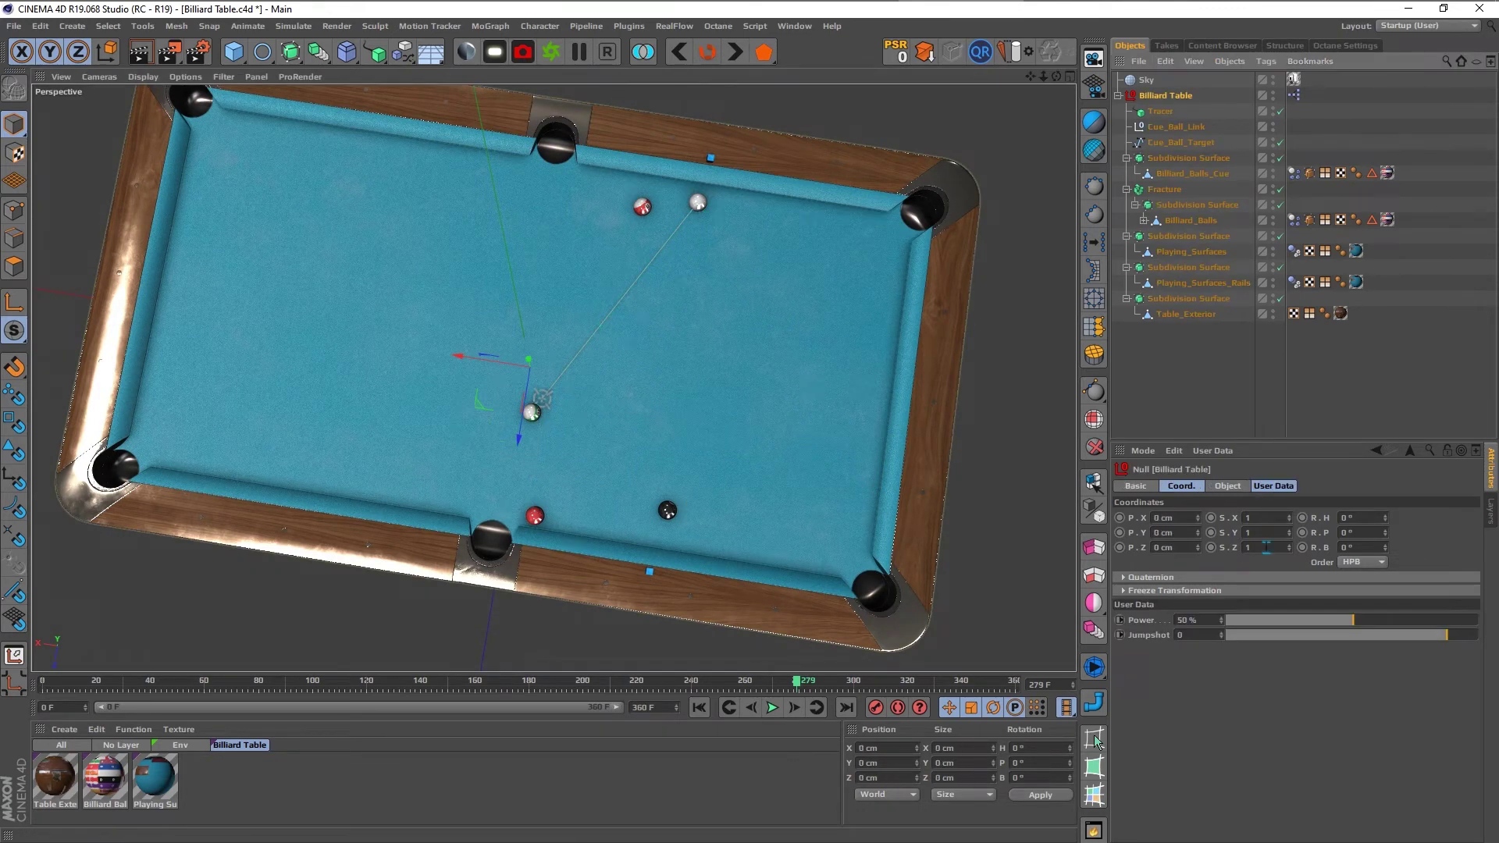
{"action": "left_click", "coordinate": [1190, 399]}
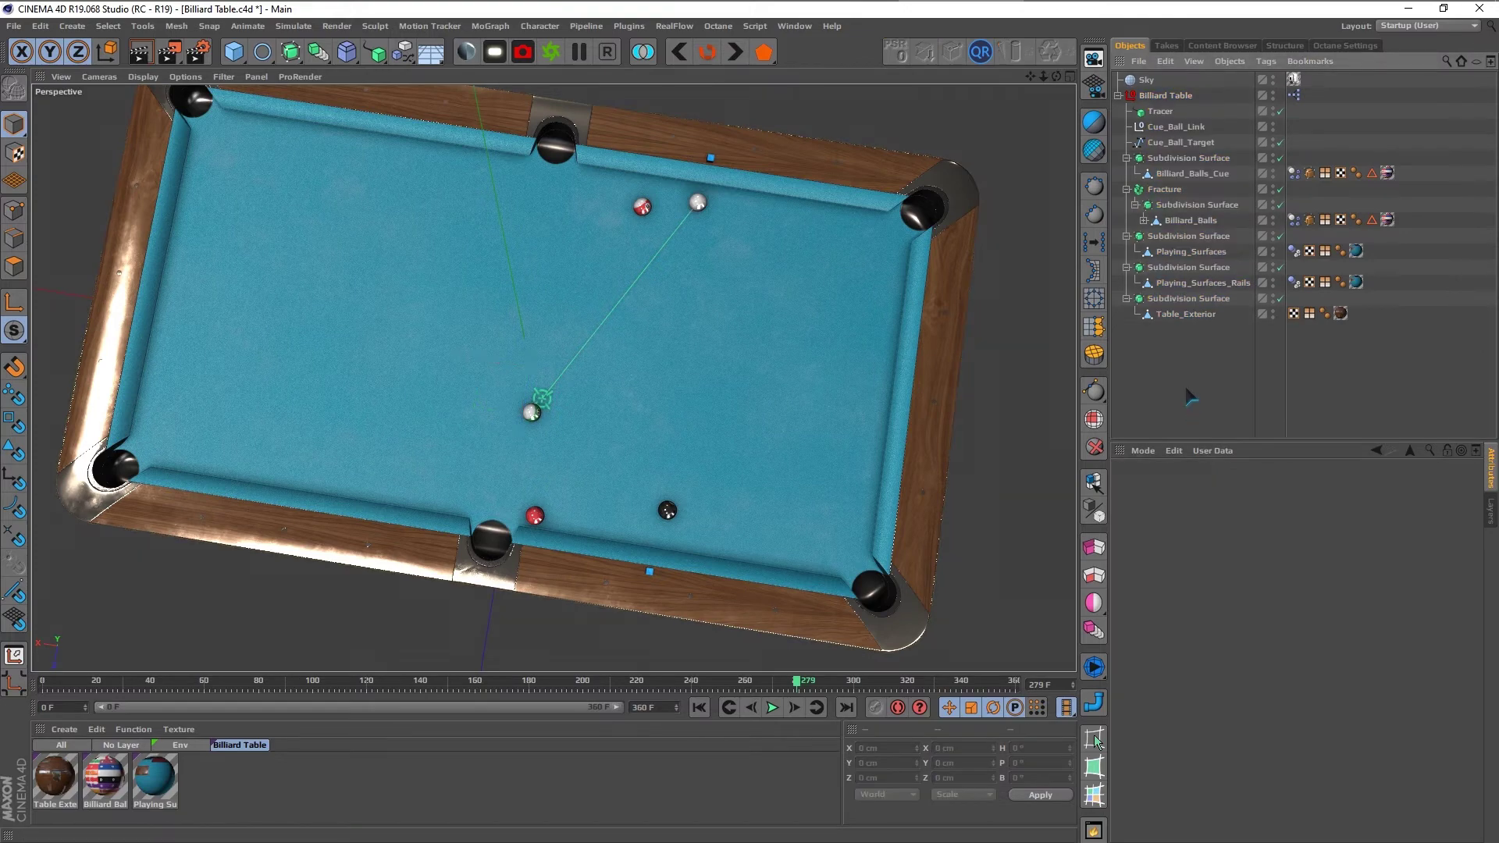
Step: Play the centre-ball shot from the start, orbiting to watch, and stop at frame 297
{"action": "key", "text": "F8"}
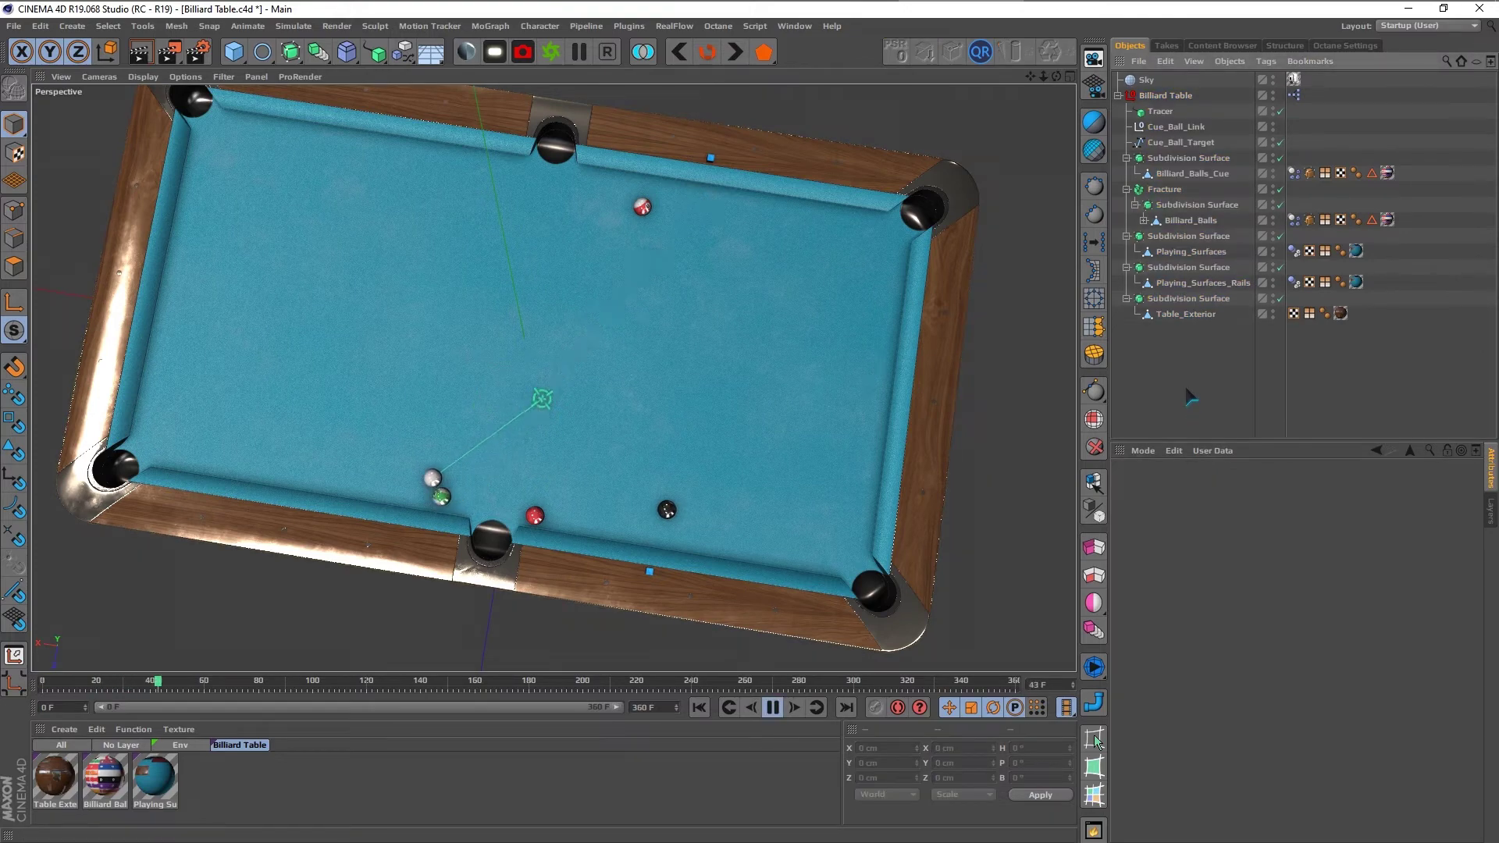
{"action": "key", "text": "shift+f"}
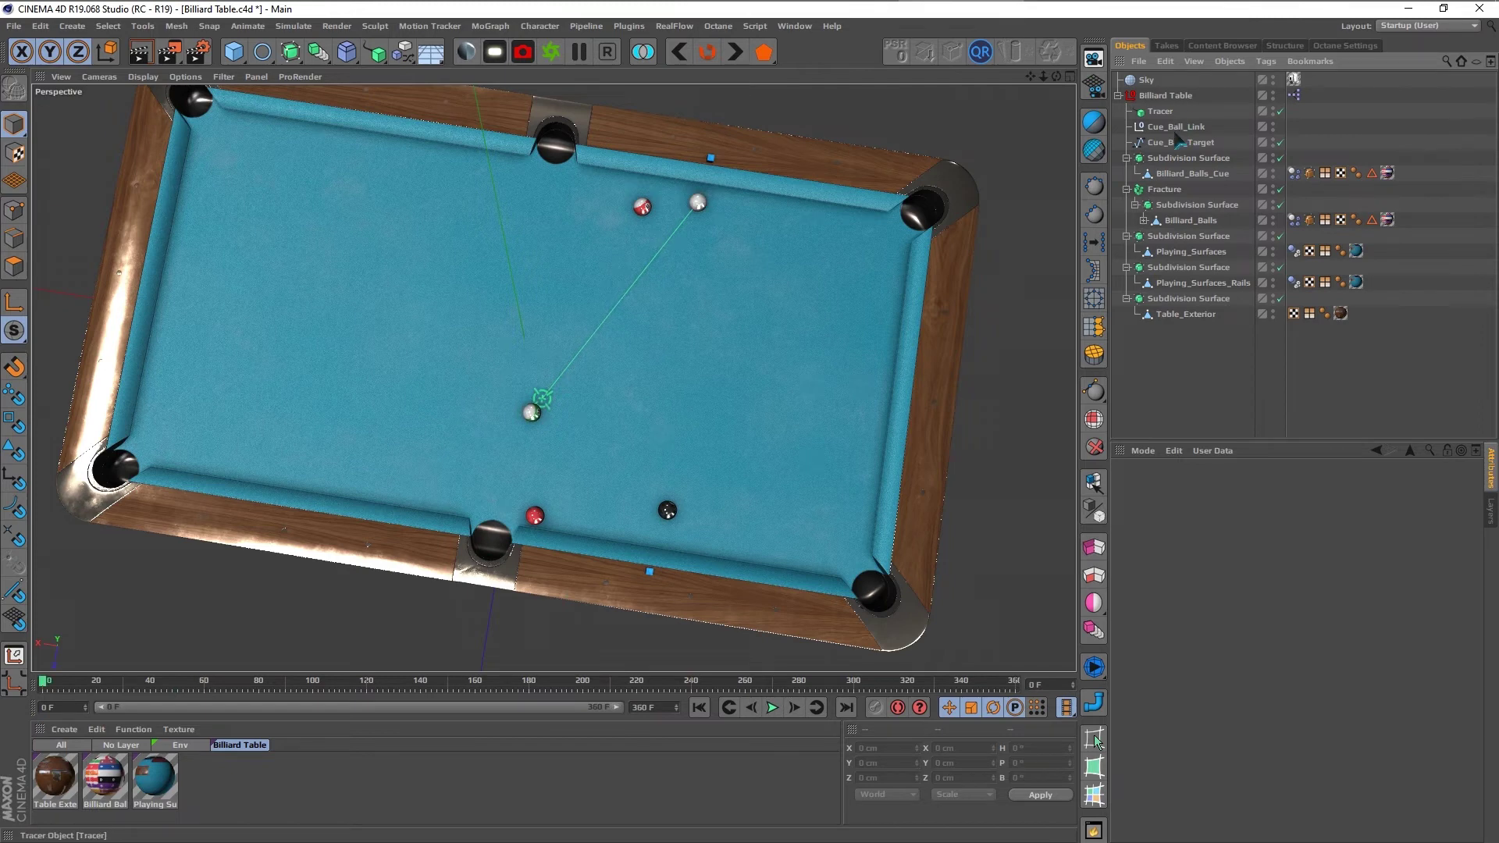
{"action": "left_click", "coordinate": [1179, 142]}
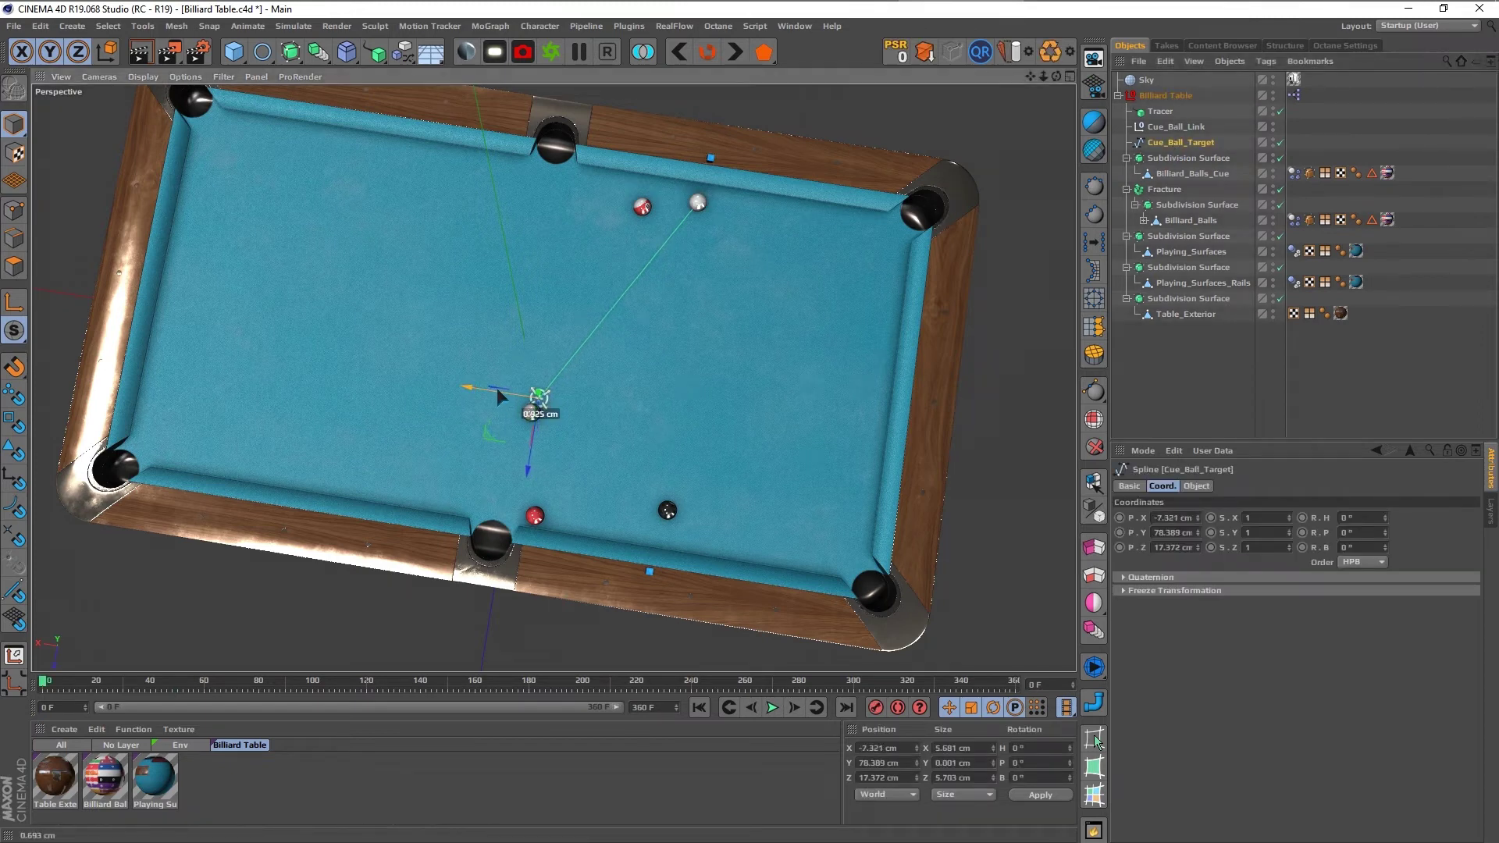
{"action": "left_click", "coordinate": [1163, 369]}
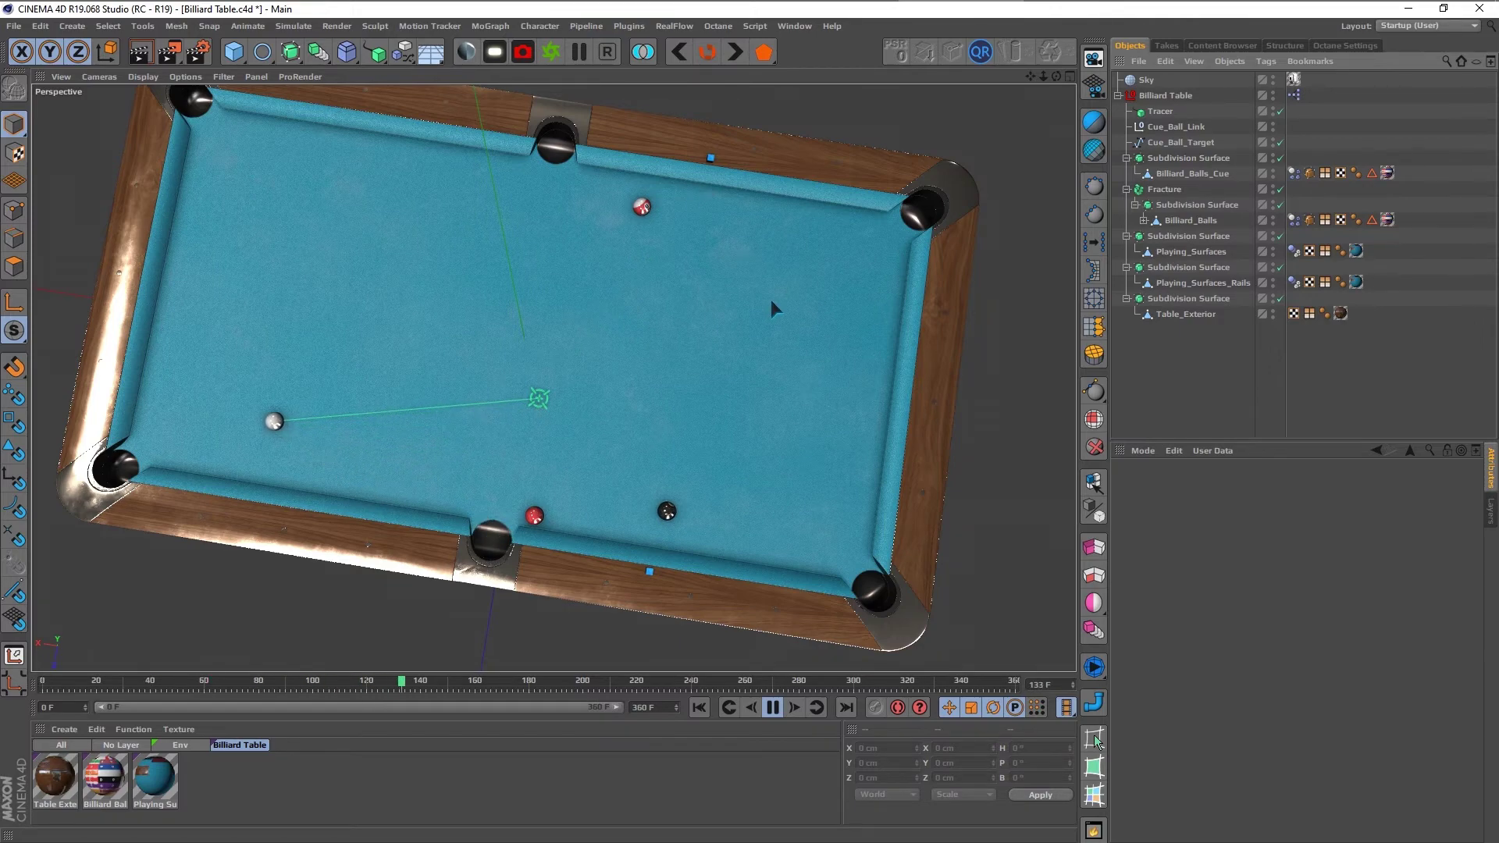
{"action": "mouse_move", "coordinate": [770, 300]}
{"action": "left_mouse_down", "text": "alt"}
{"action": "mouse_move", "coordinate": [498, 280]}
{"action": "mouse_move", "coordinate": [469, 185]}
{"action": "left_mouse_up", "text": "alt"}
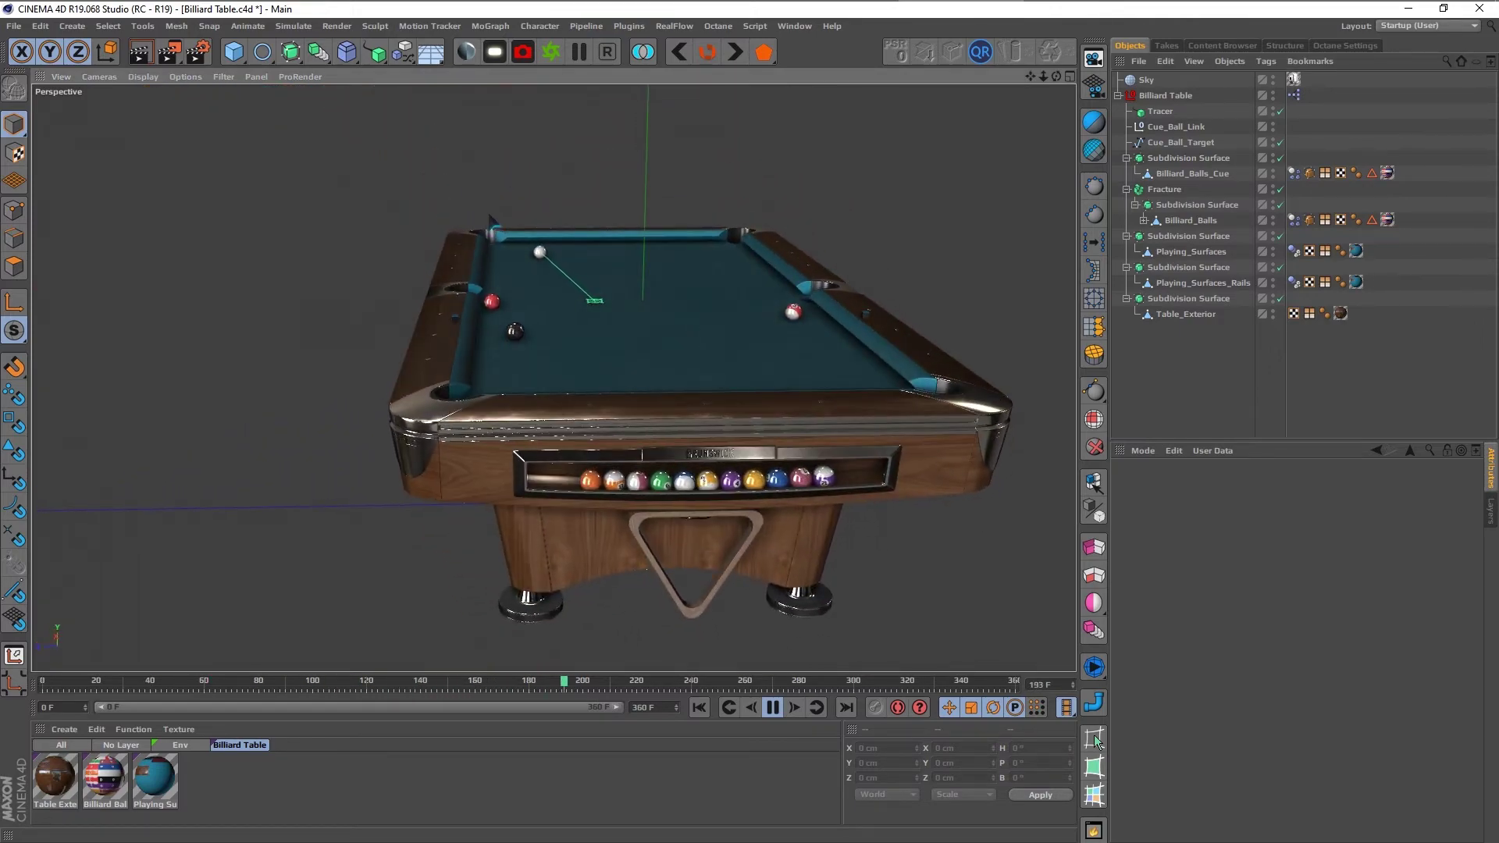
{"action": "left_click_drag", "start_coordinate": [631, 320], "coordinate": [867, 432], "text": "alt"}
{"action": "key", "text": "F8"}
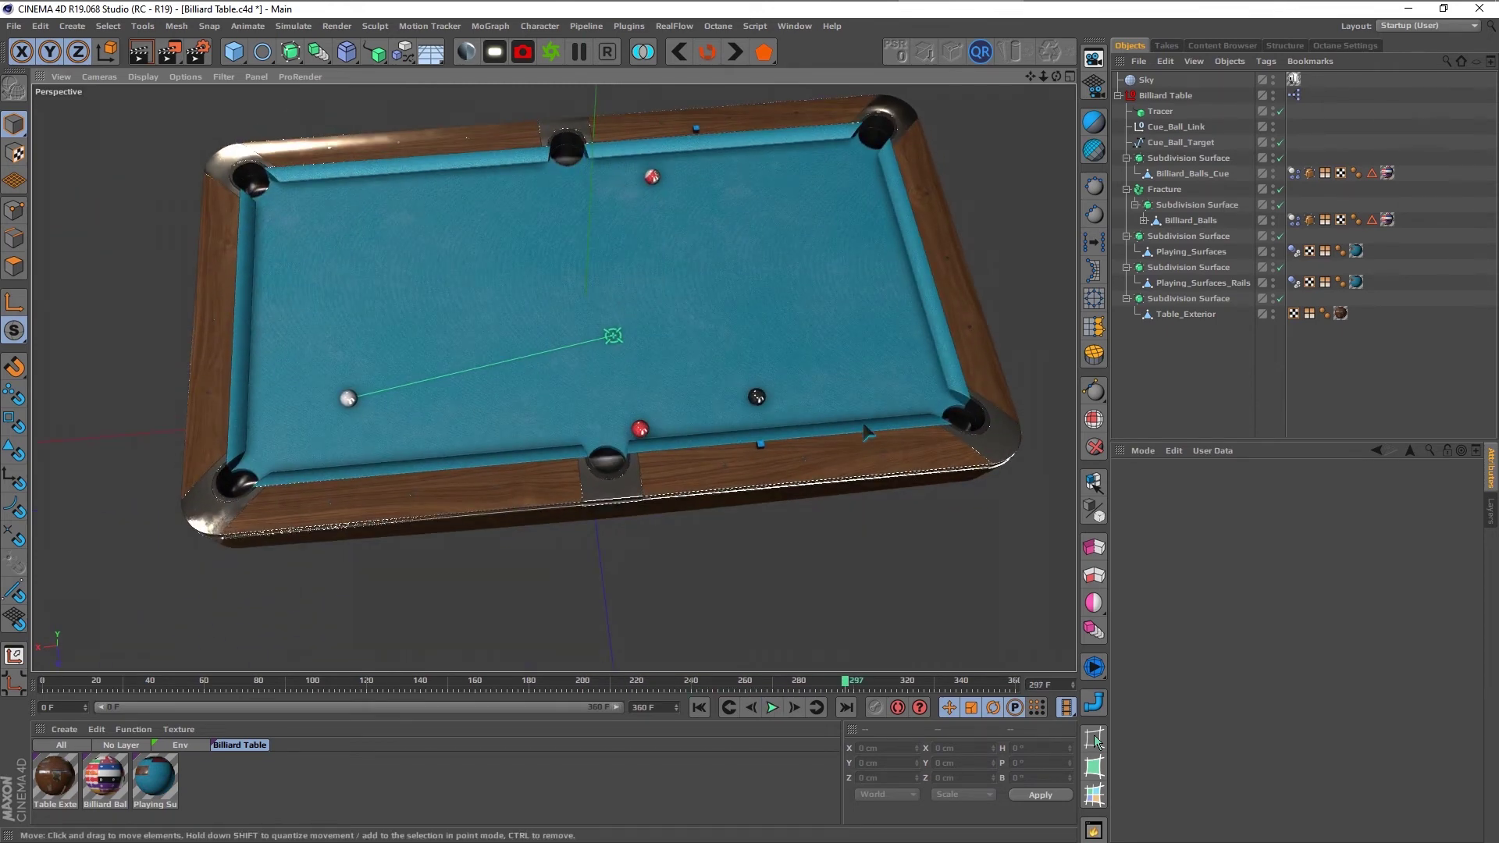
Step: Inspect both balls' dynamics settings, then orbit to a more top-down view of the table
{"action": "left_click", "coordinate": [1294, 173]}
{"action": "left_click", "coordinate": [1294, 220], "text": "ctrl"}
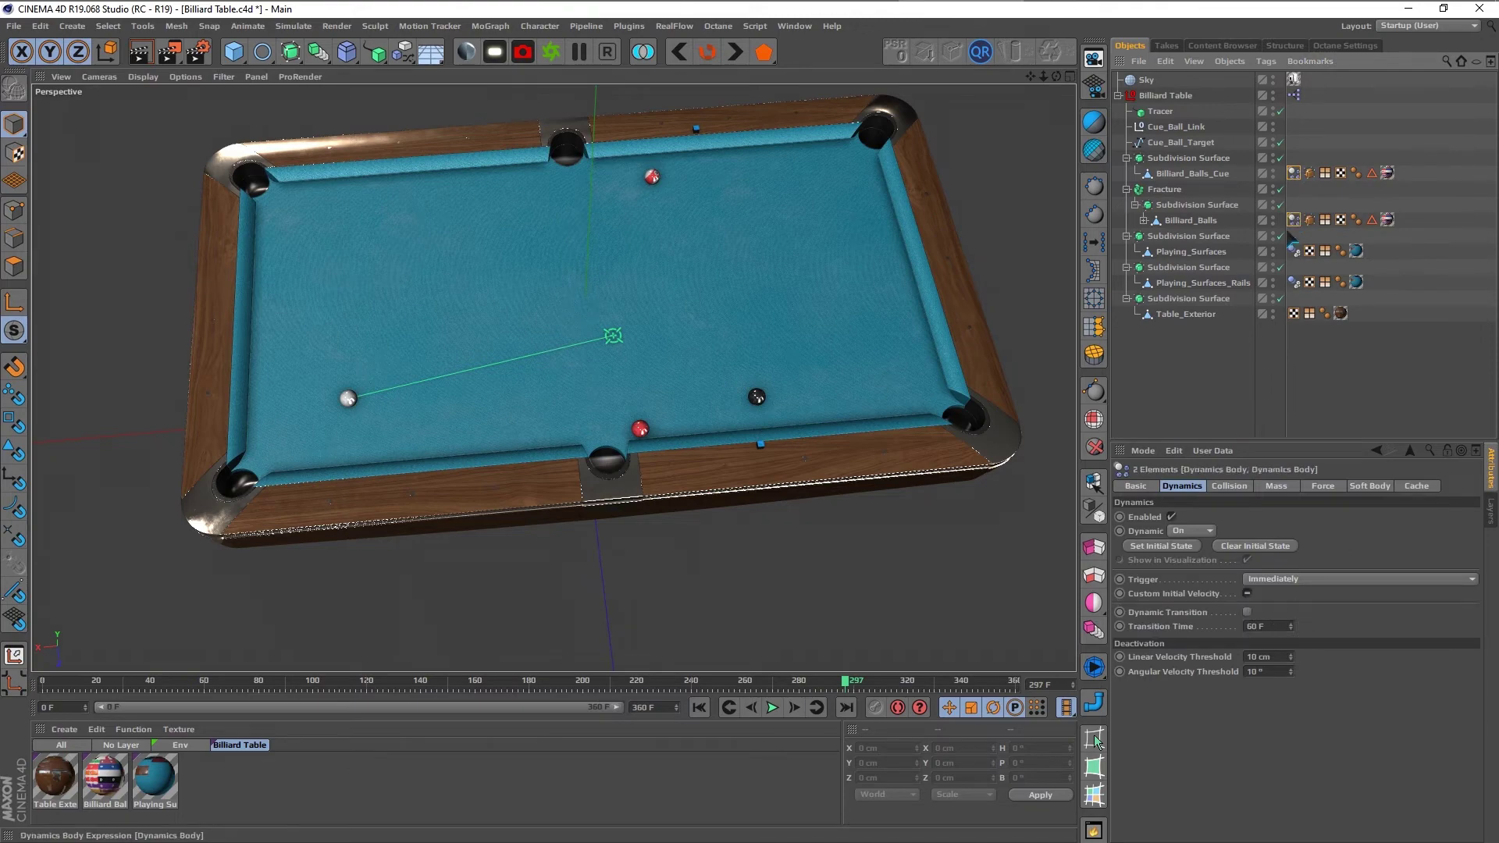
{"action": "left_click", "coordinate": [1187, 546]}
{"action": "left_click", "coordinate": [678, 382]}
{"action": "mouse_move", "coordinate": [641, 391]}
{"action": "left_mouse_down", "text": "alt"}
{"action": "mouse_move", "coordinate": [684, 367]}
{"action": "mouse_move", "coordinate": [673, 409]}
{"action": "mouse_move", "coordinate": [706, 331]}
{"action": "left_mouse_up", "text": "alt"}
Step: Move Cue_Ball_Target onto the red ball beside the bottom side pocket
{"action": "left_click", "coordinate": [1181, 143]}
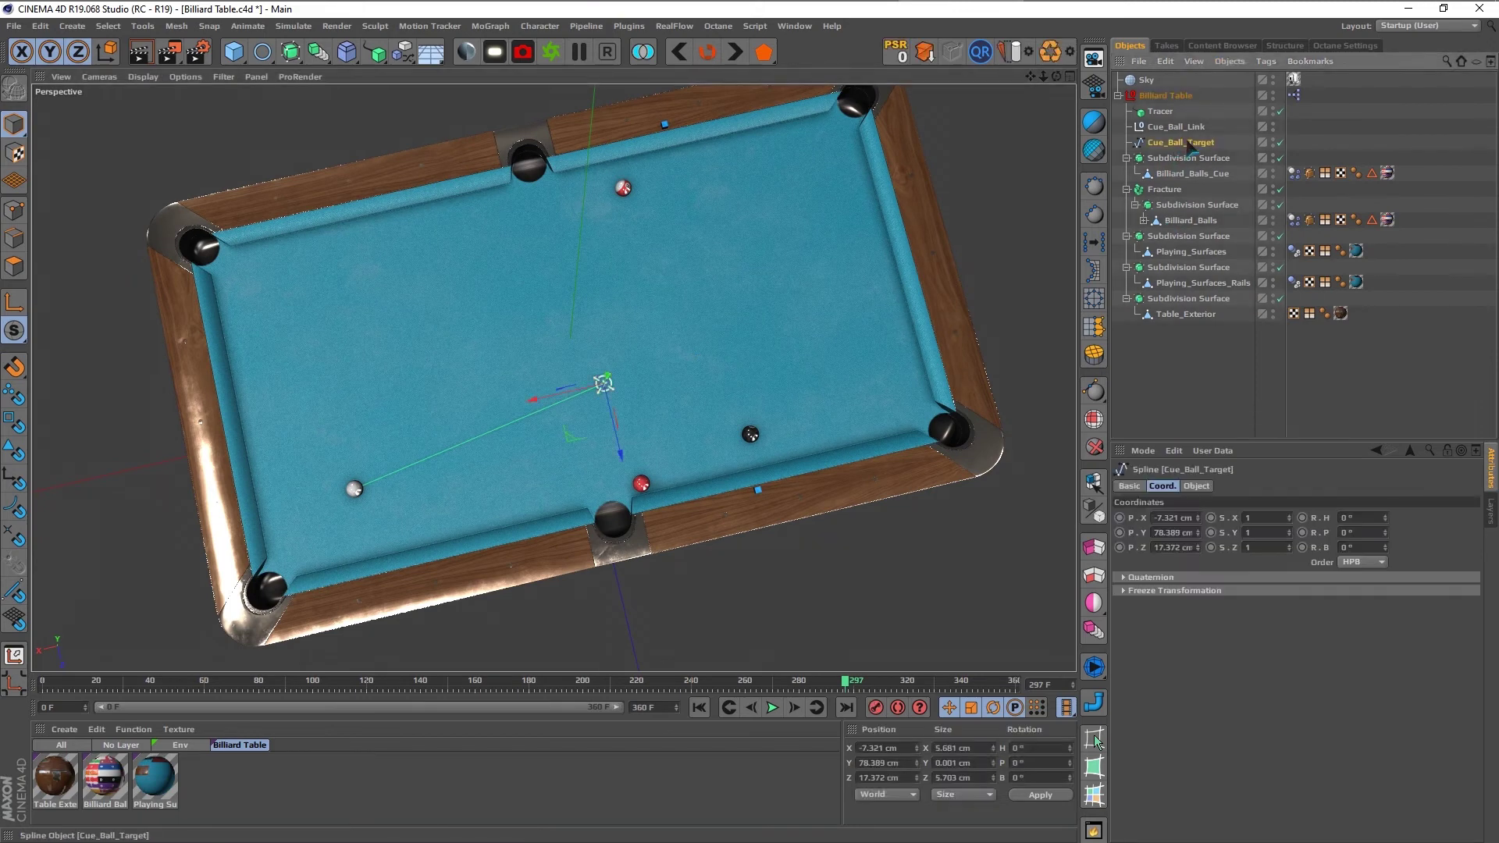
{"action": "left_click_drag", "start_coordinate": [570, 443], "coordinate": [589, 544]}
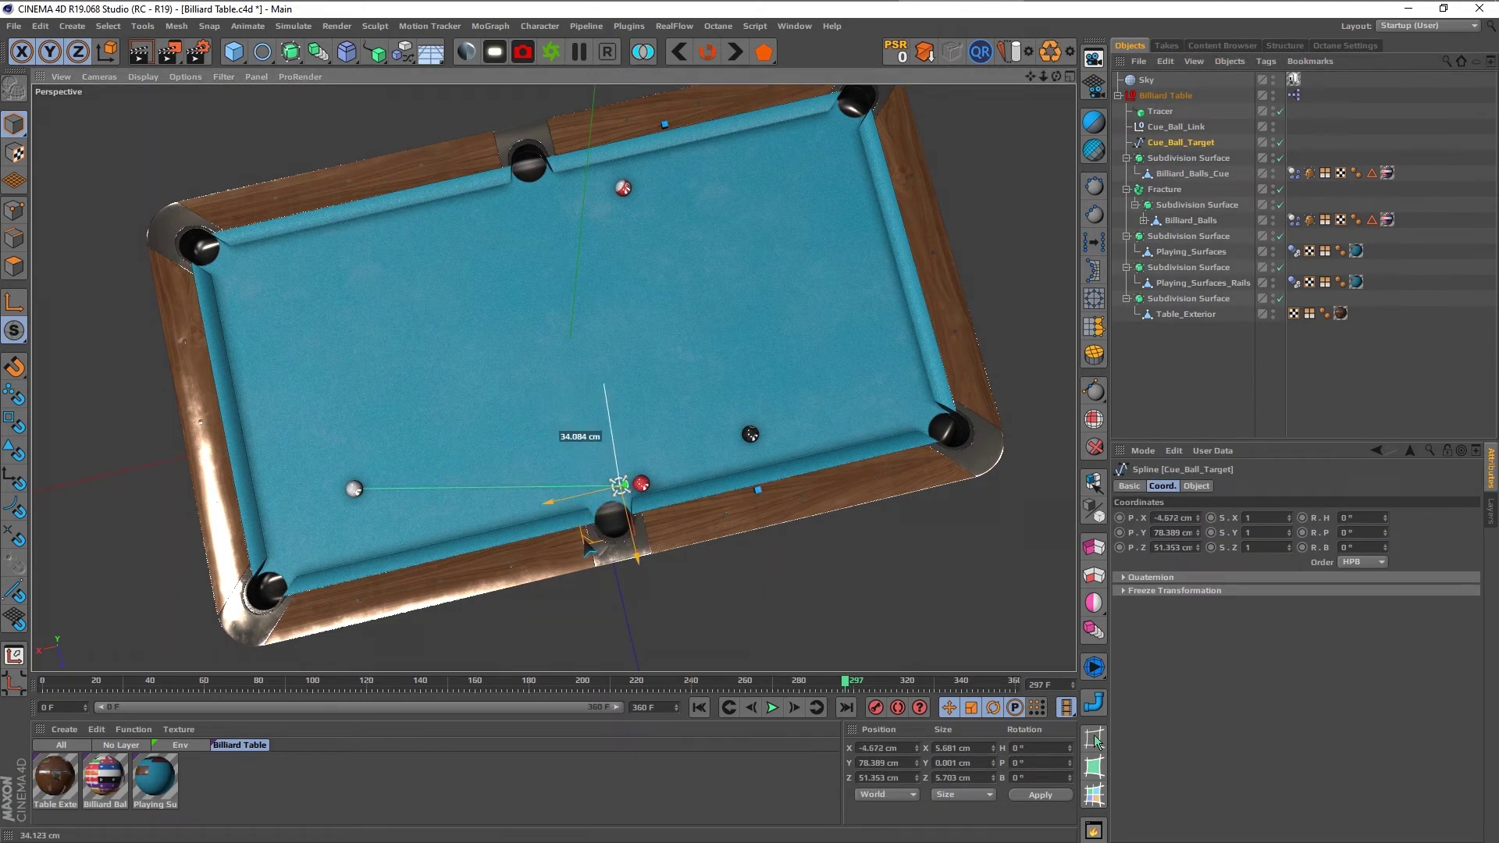
{"action": "left_click_drag", "start_coordinate": [589, 551], "coordinate": [591, 552]}
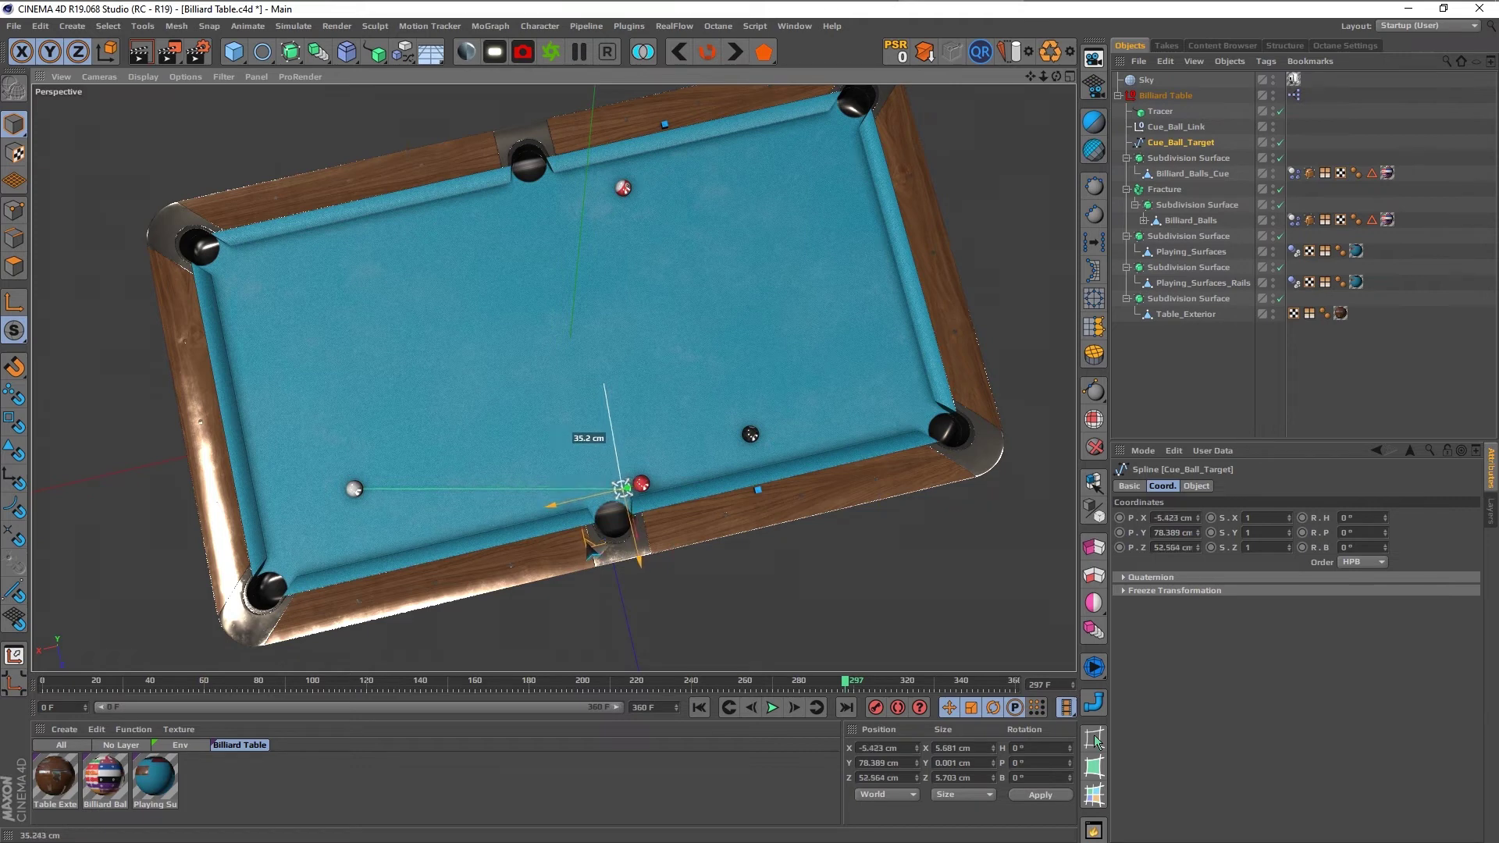
{"action": "left_click", "coordinate": [1163, 428]}
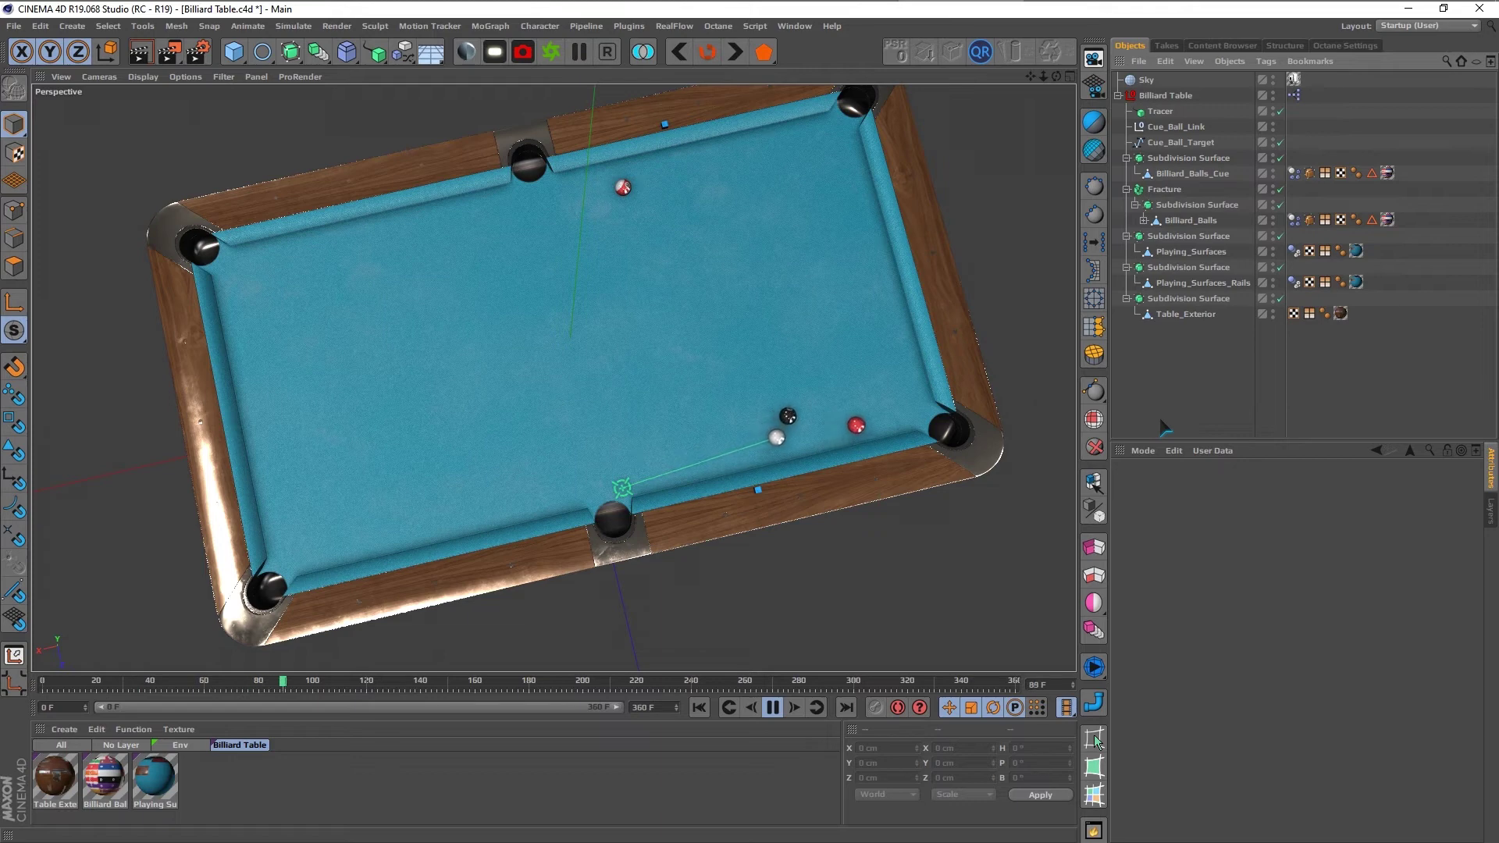
Step: Rewind the simulation to frame 0 and set Billiard Table's shot Power to 42%
{"action": "key", "text": "F8"}
{"action": "key", "text": "shift+f"}
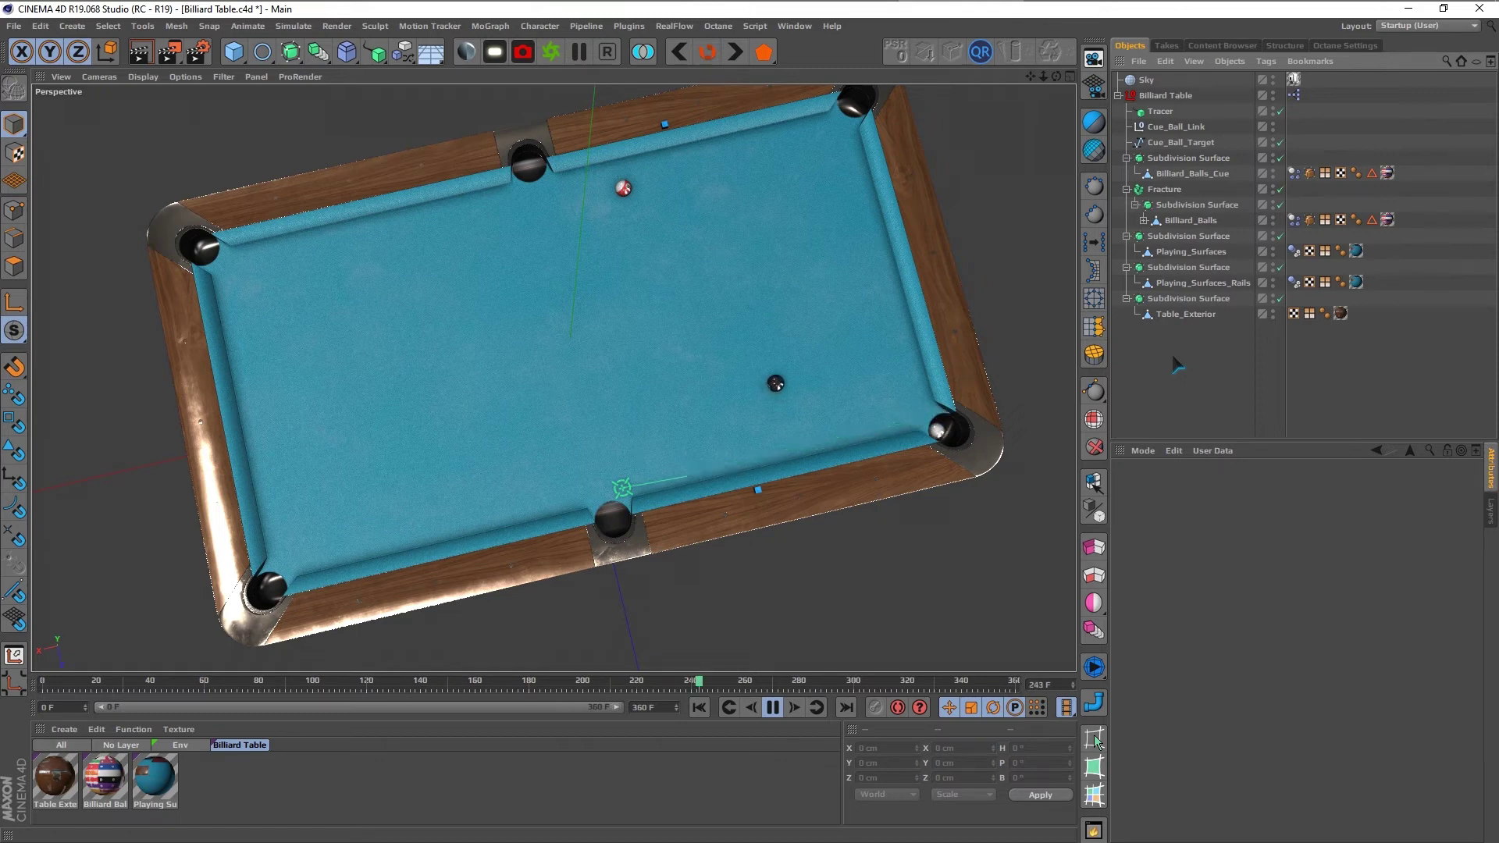
{"action": "key", "text": "shift+f"}
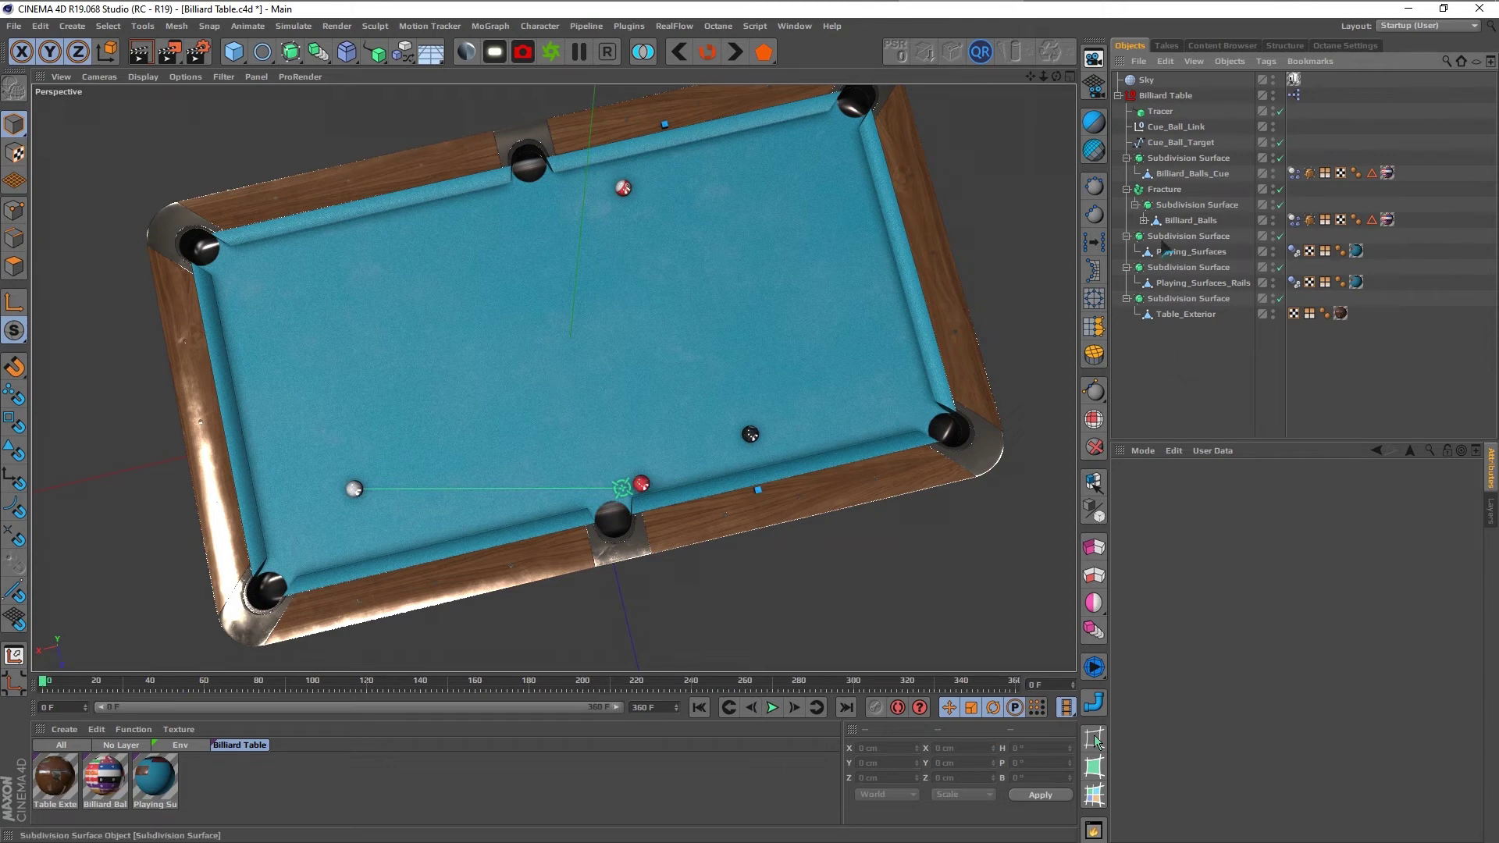
{"action": "left_click", "coordinate": [1179, 100]}
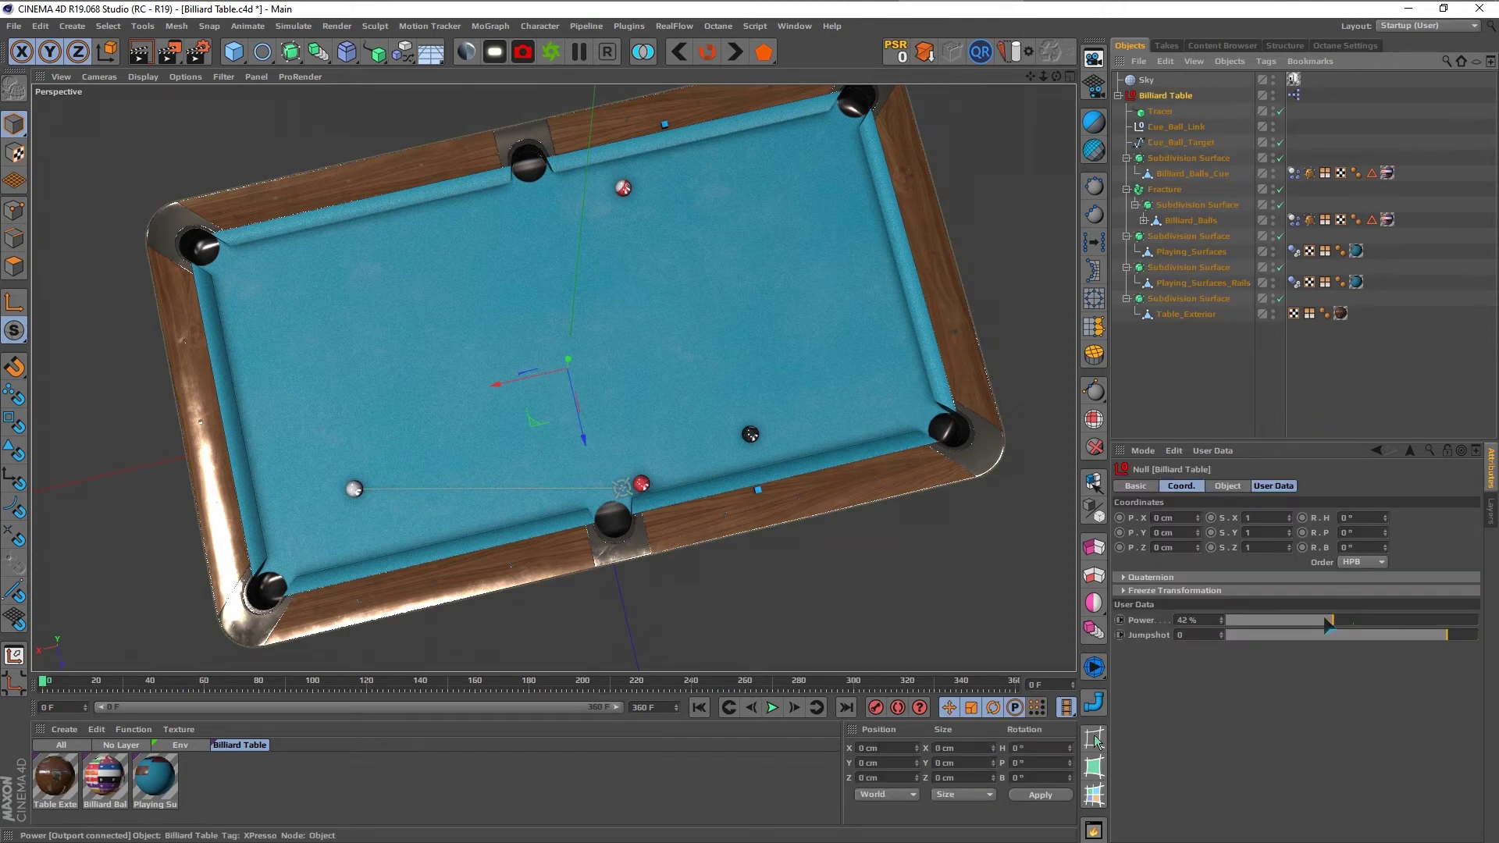
{"action": "left_click", "coordinate": [1212, 363]}
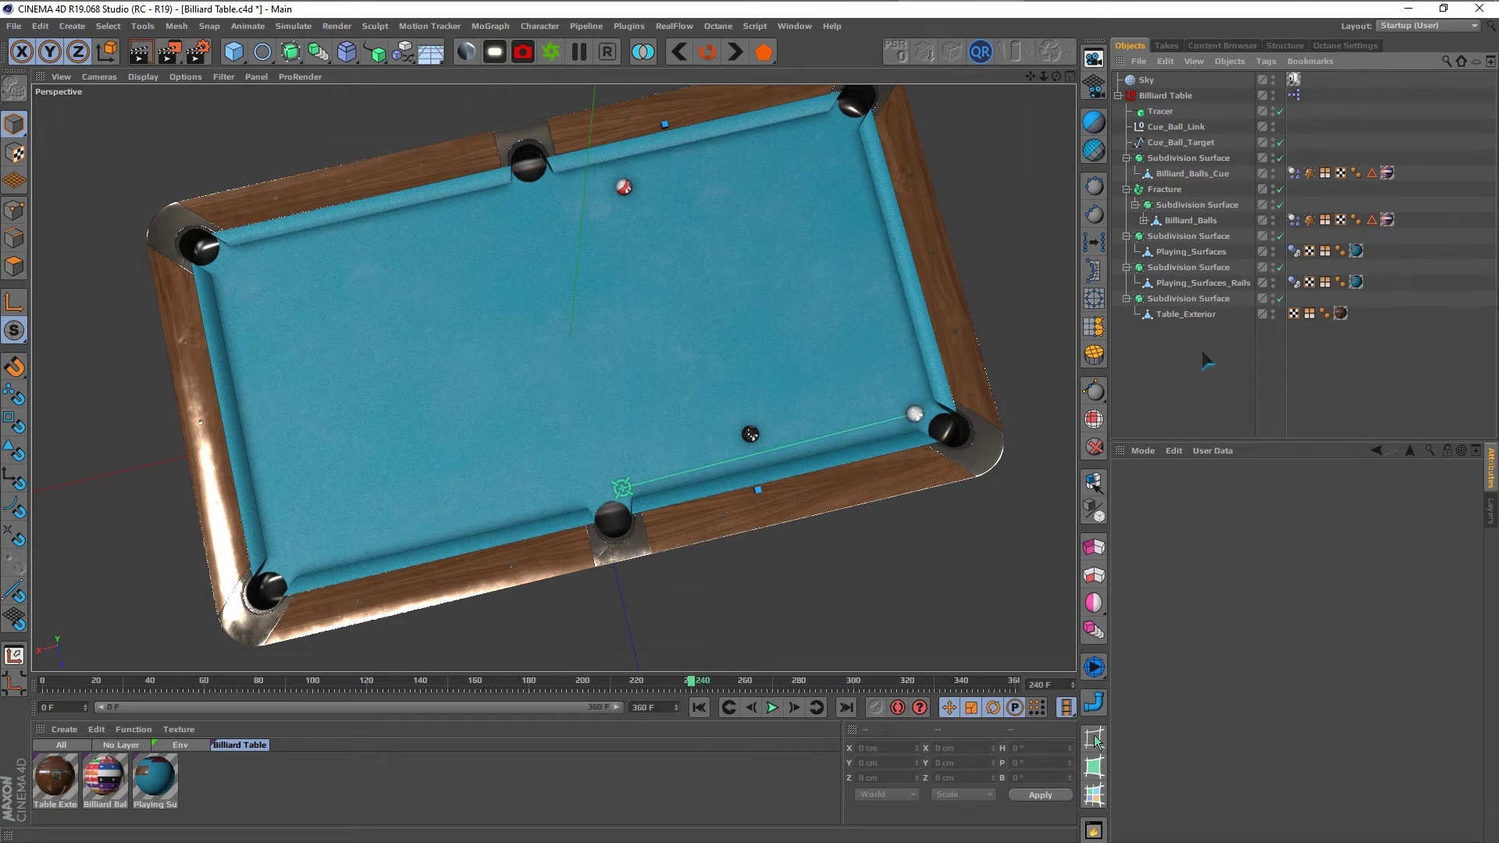
{"action": "left_click", "coordinate": [1294, 172], "text": "shift"}
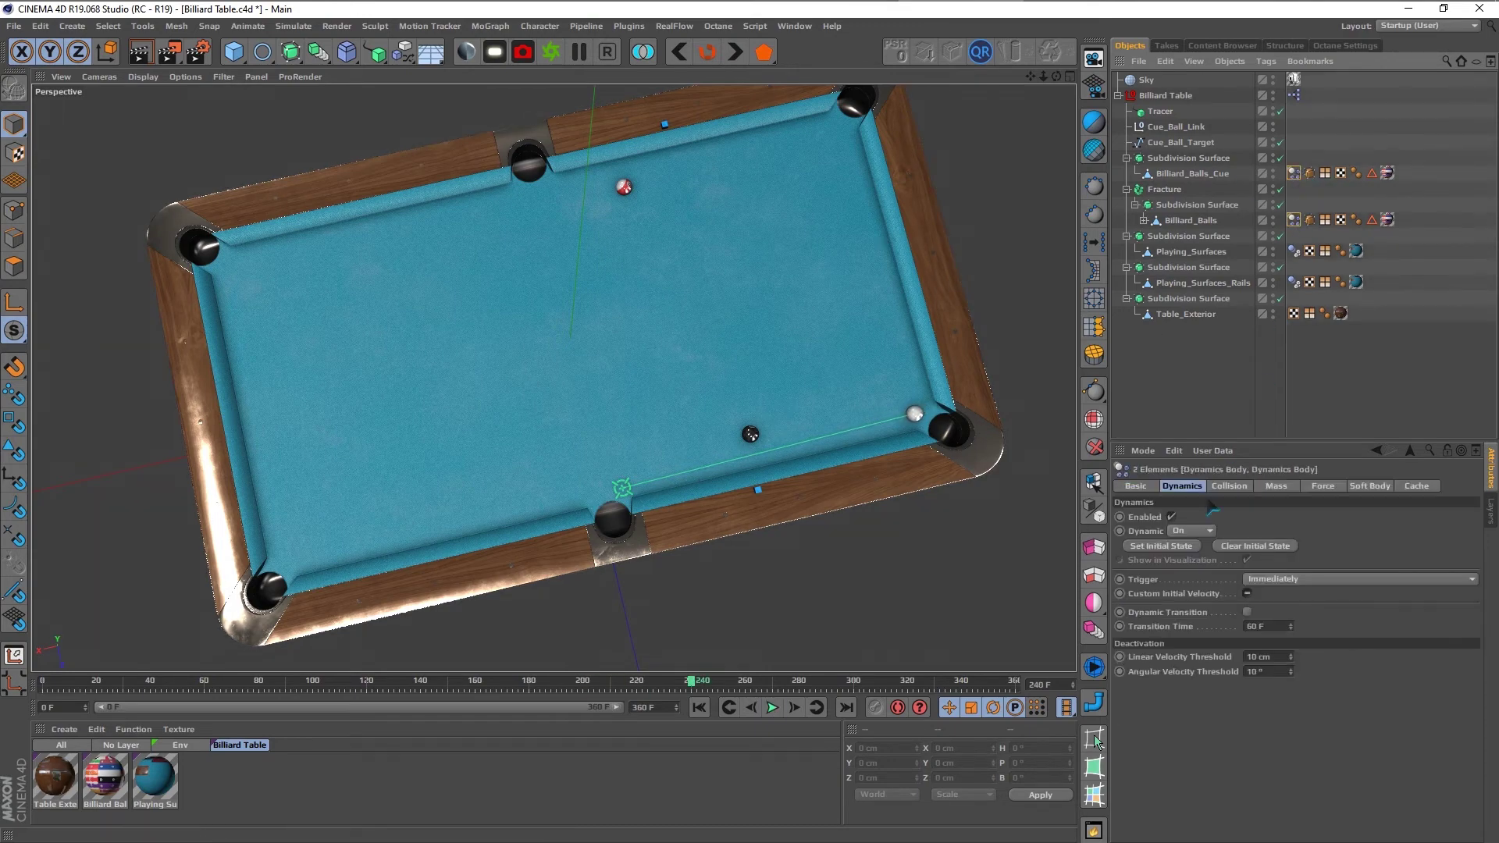
Step: Orbit to a top-down view and move Cue_Ball_Target up onto the red ball near the top cushion
{"action": "left_click_drag", "start_coordinate": [789, 353], "coordinate": [687, 321], "text": "alt"}
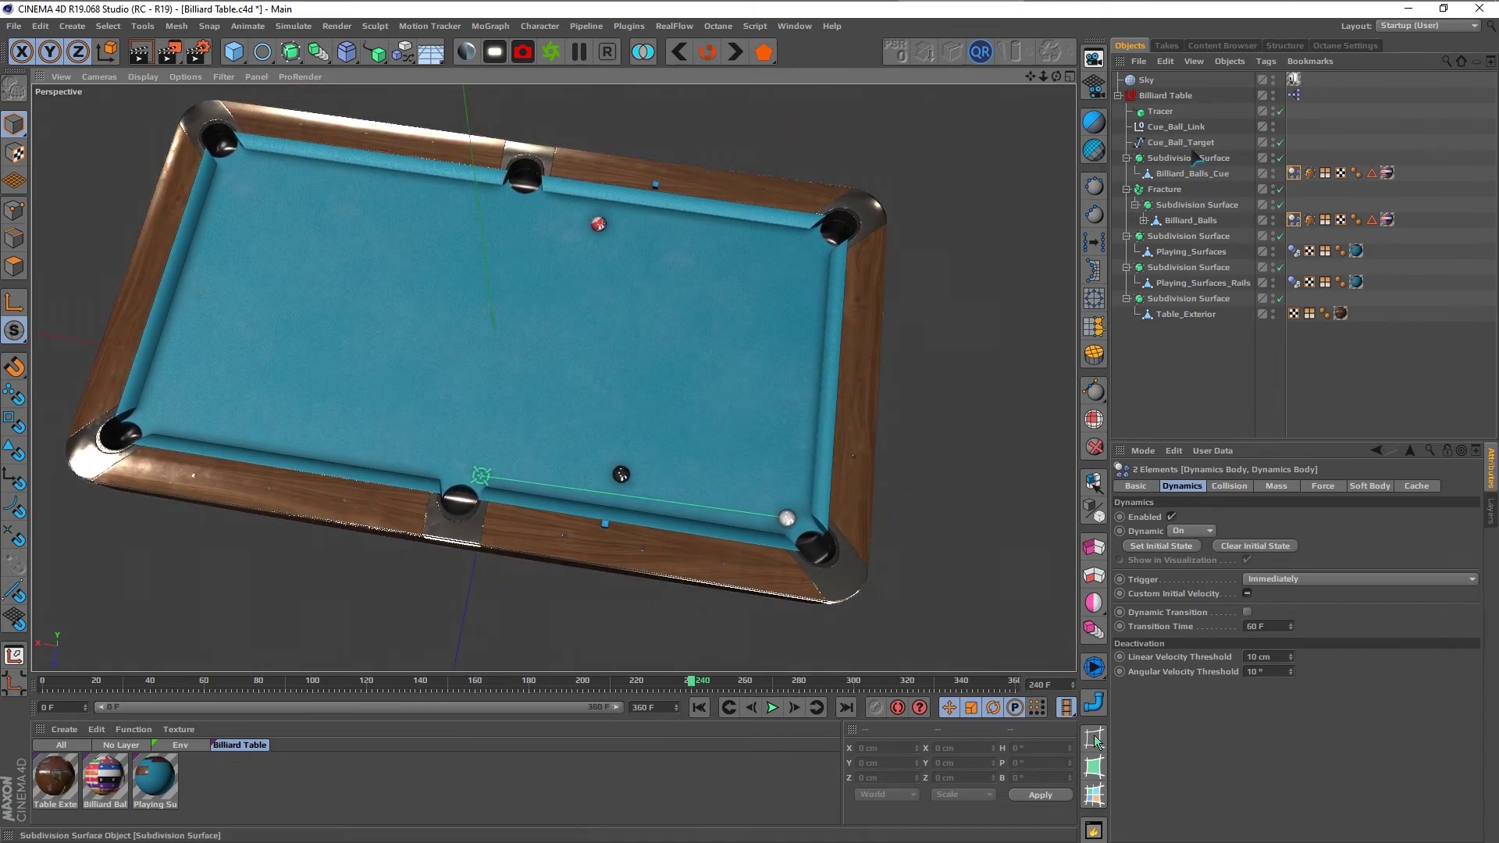
{"action": "left_click_drag", "start_coordinate": [812, 367], "coordinate": [780, 364], "text": "alt"}
{"action": "left_click", "coordinate": [502, 467]}
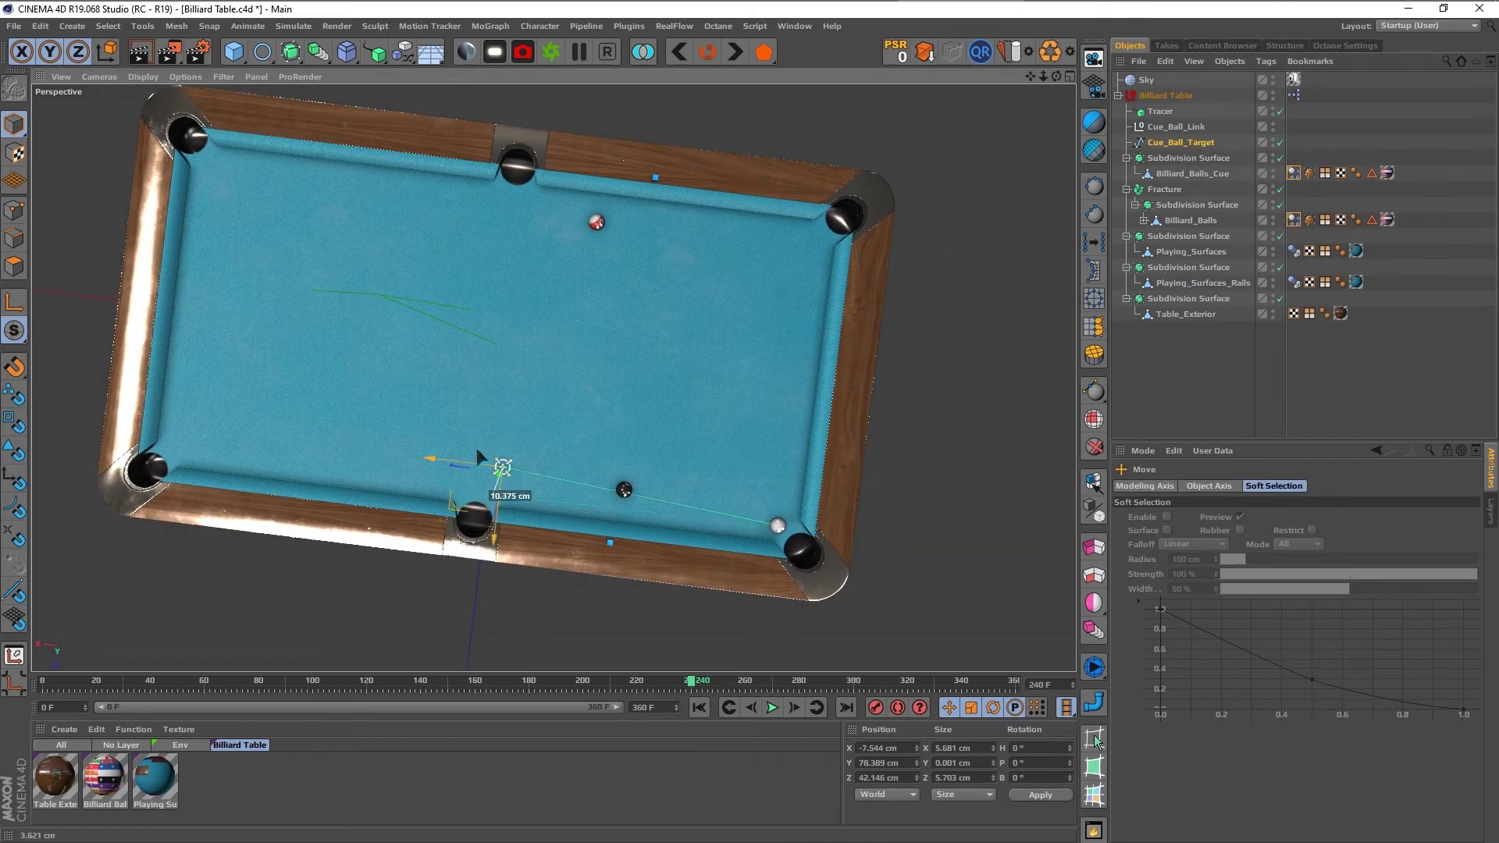
{"action": "left_click_drag", "start_coordinate": [476, 448], "coordinate": [542, 273]}
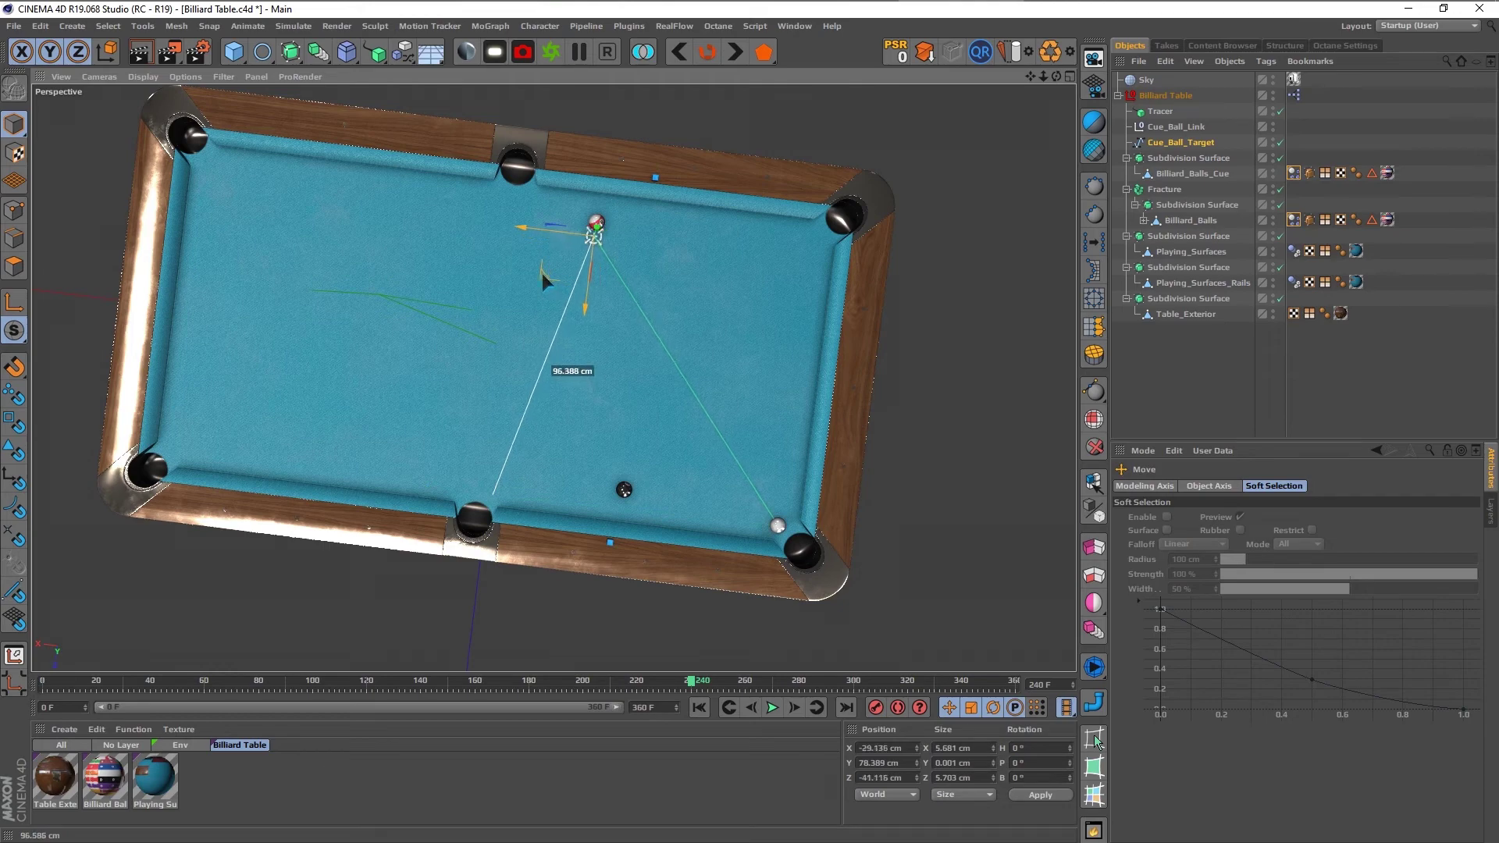
{"action": "left_click", "coordinate": [1189, 373]}
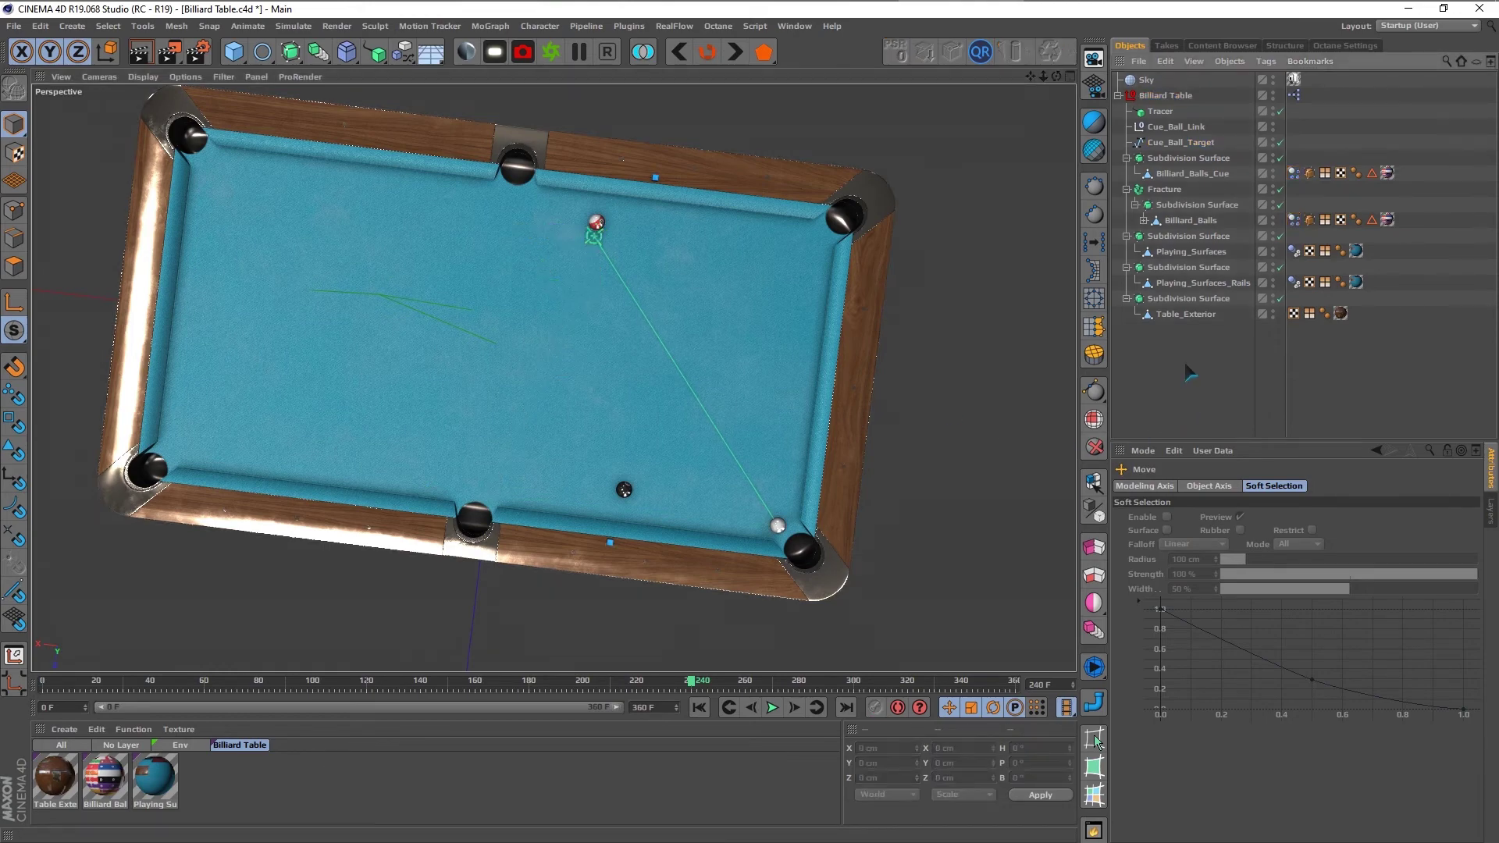
Step: Set Billiard Table's Power to 49%, play the shot, then rewind to frame 0
{"action": "left_click", "coordinate": [1181, 99]}
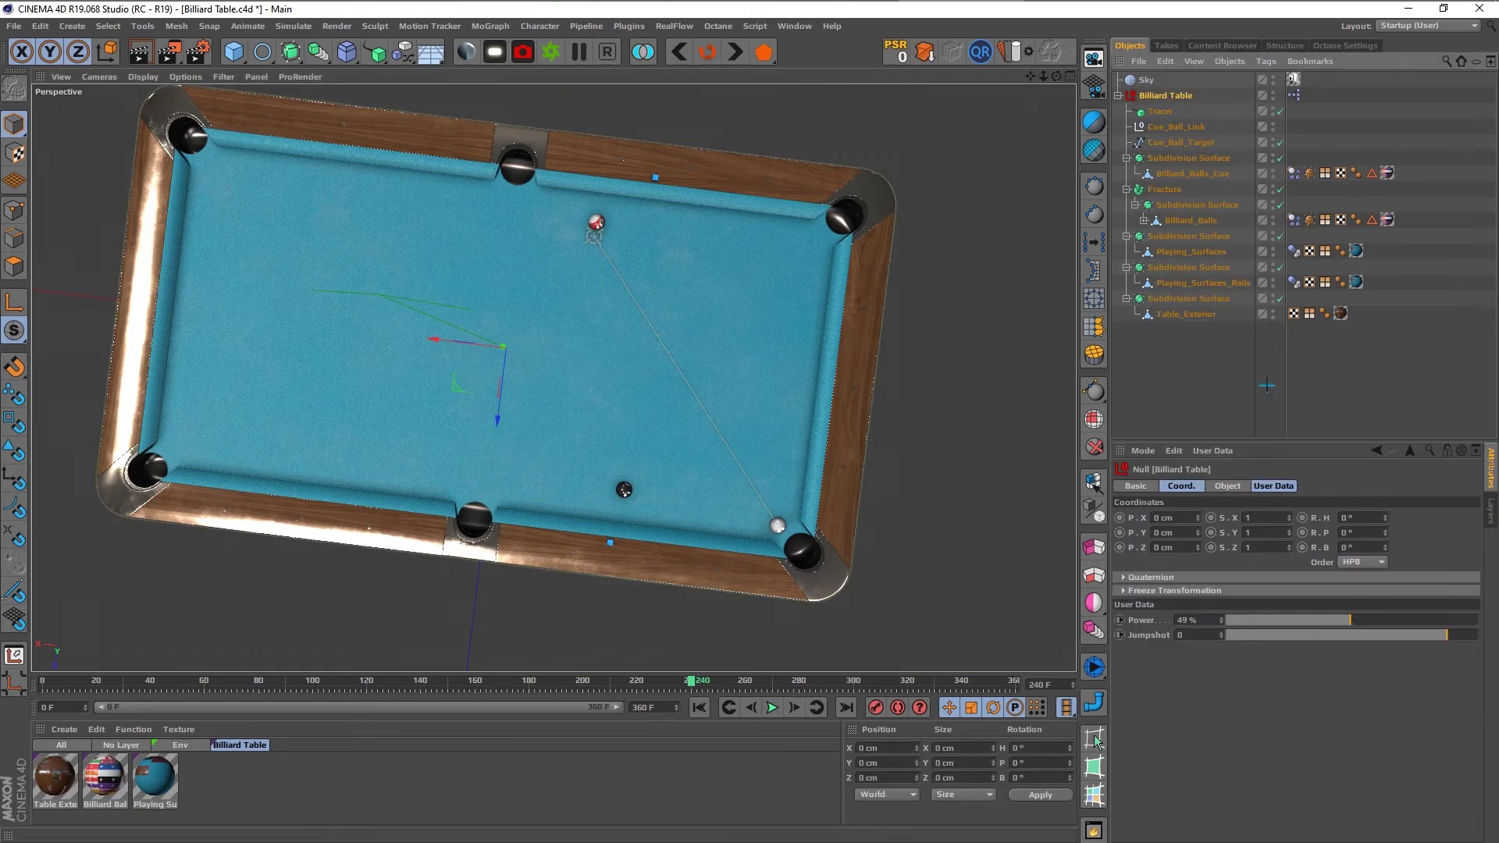
{"action": "left_click", "coordinate": [1219, 383]}
{"action": "key", "text": "F8"}
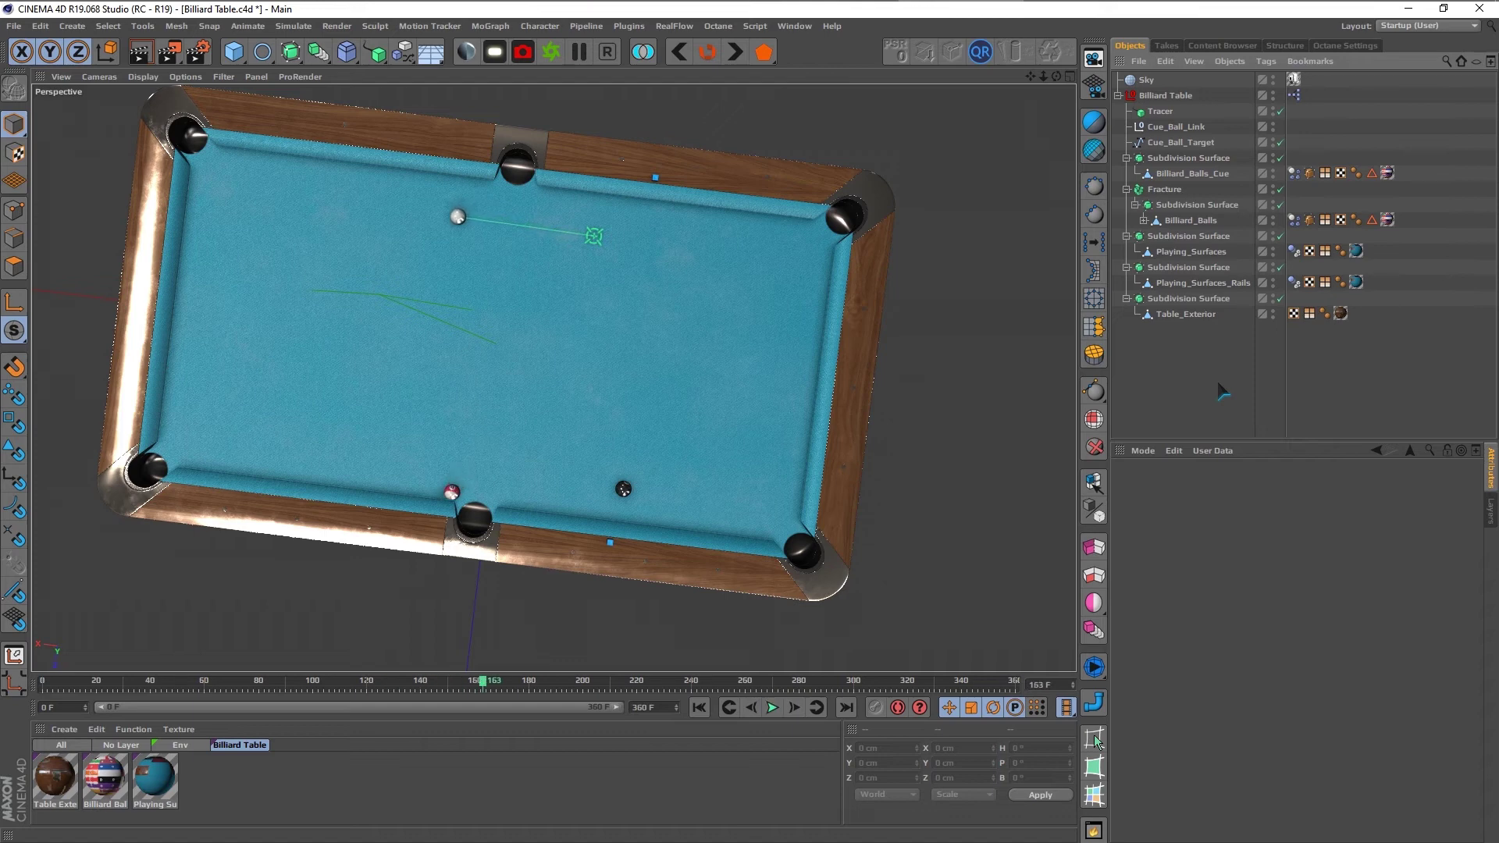
{"action": "key", "text": "shift+f"}
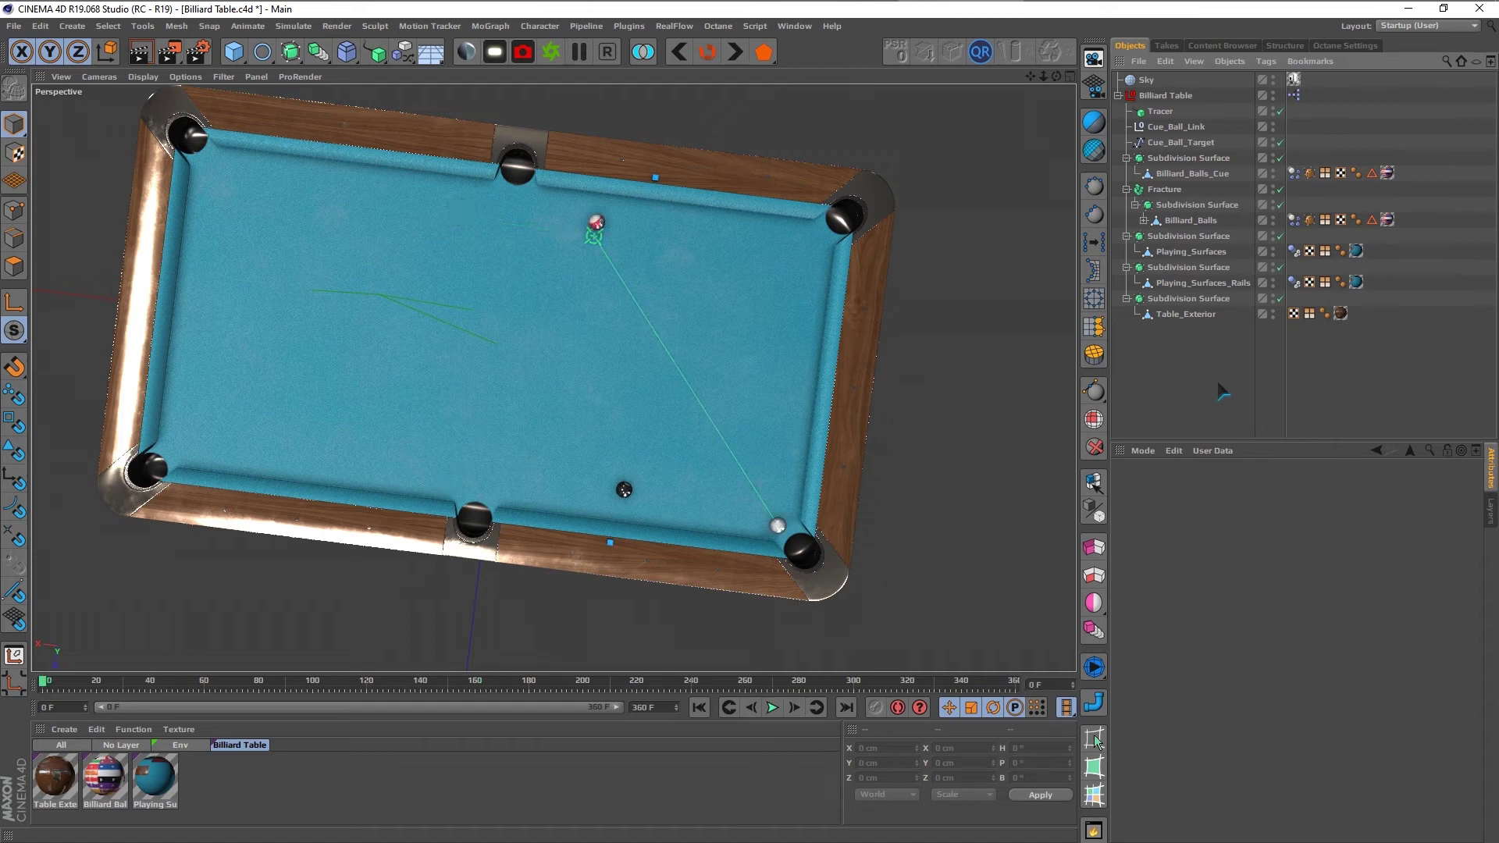
Step: Nudge the cue-ball target about 1.6 cm along X, replay the shot, and return to frame 0
{"action": "left_click", "coordinate": [1209, 143]}
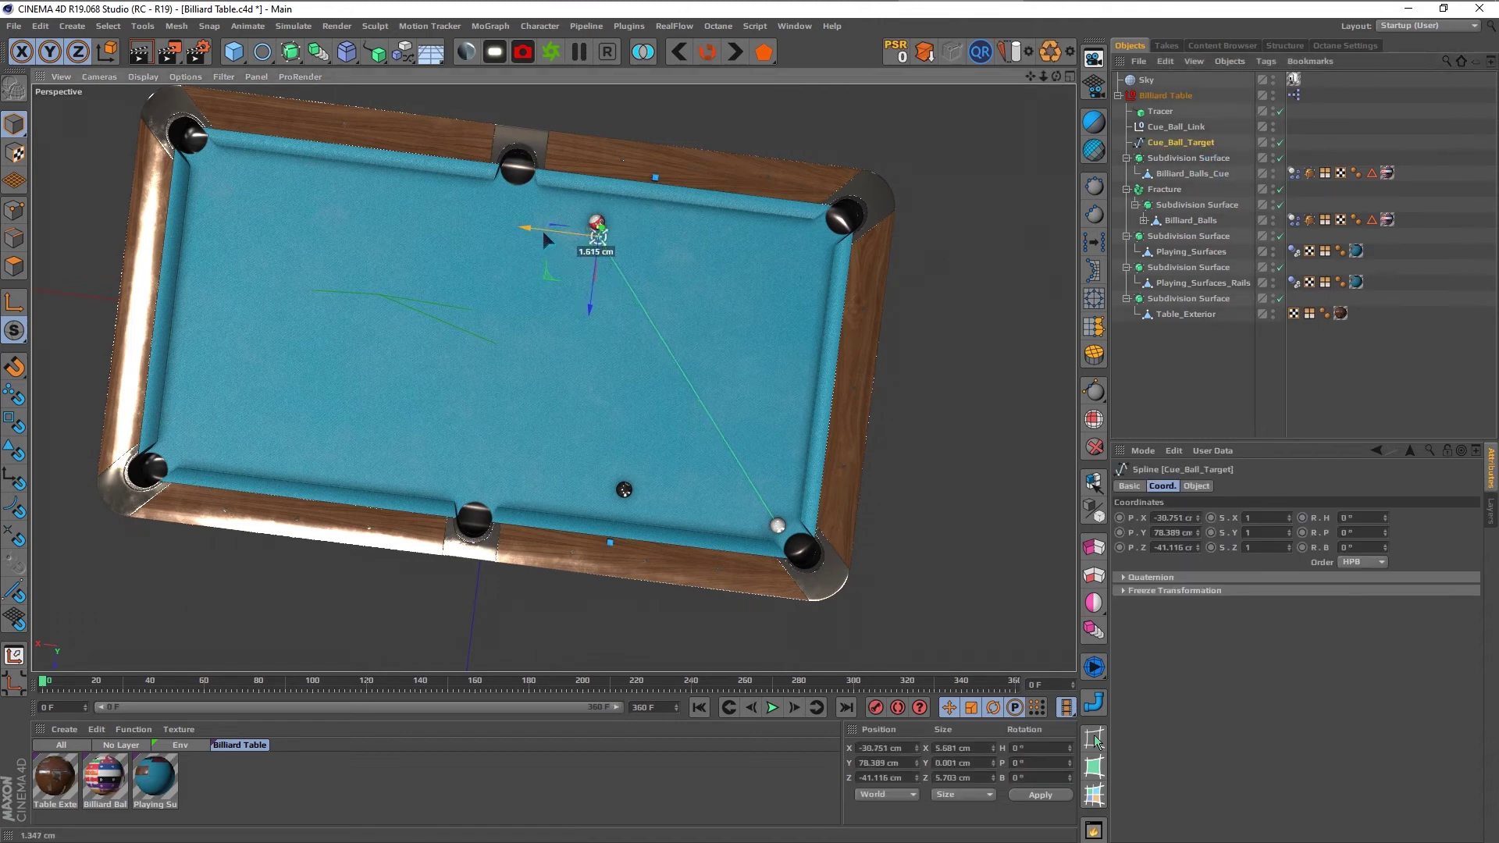
{"action": "left_click", "coordinate": [1194, 378]}
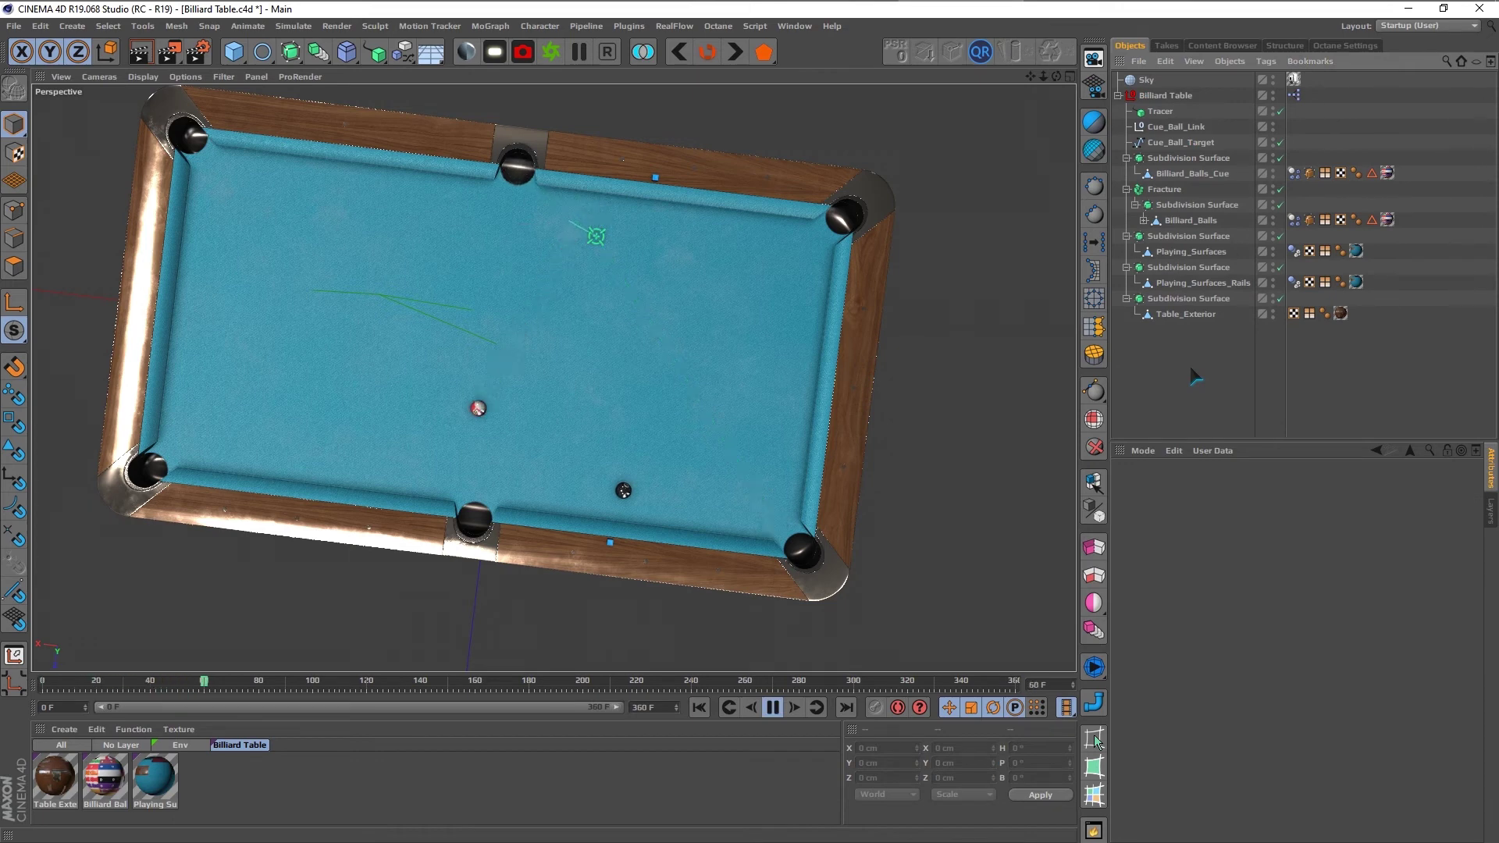
{"action": "key", "text": "shift+f"}
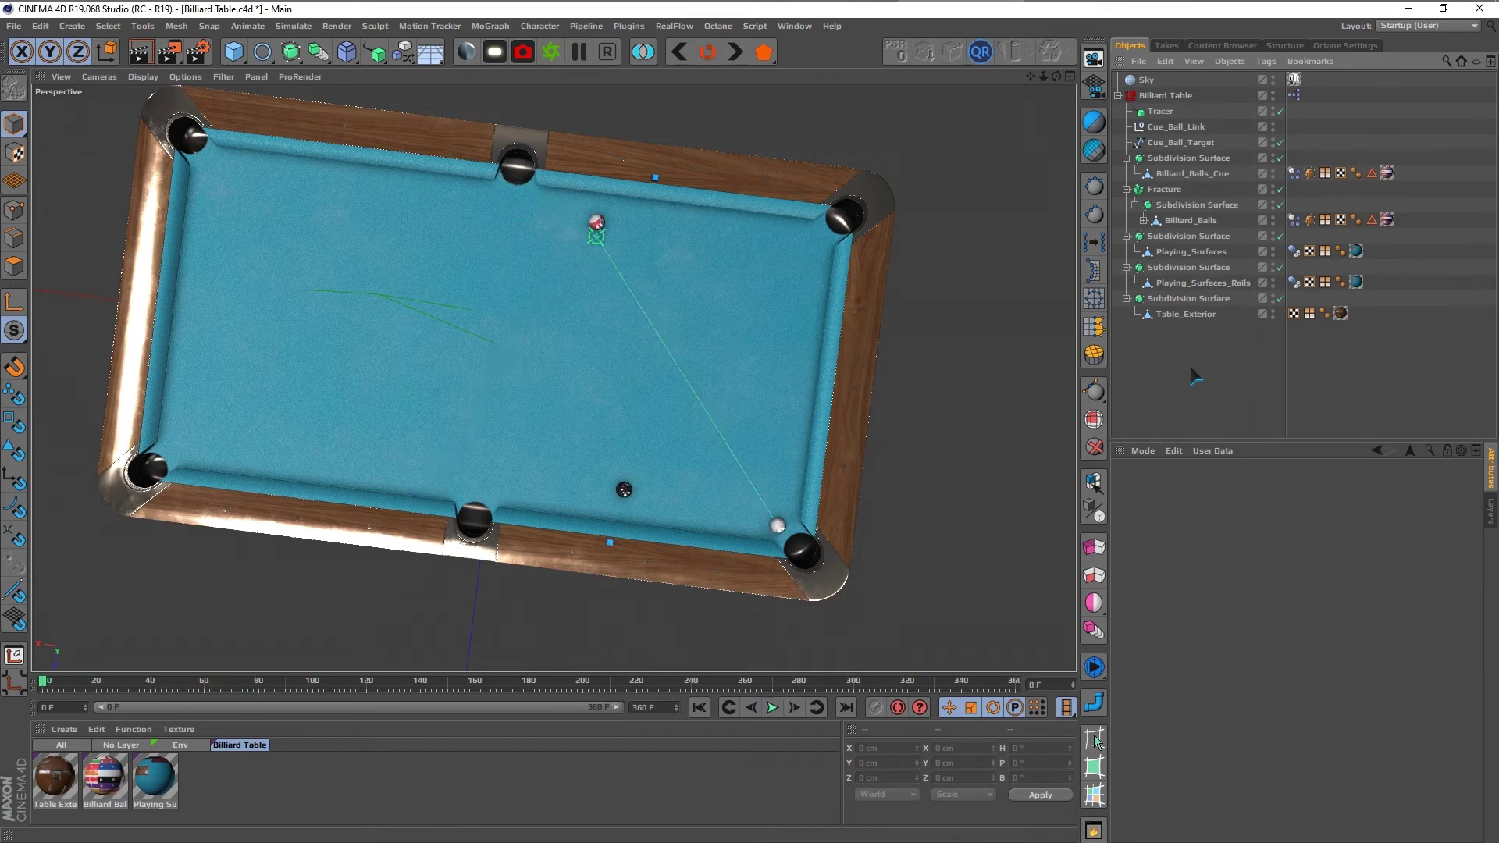
{"action": "left_click", "coordinate": [590, 236]}
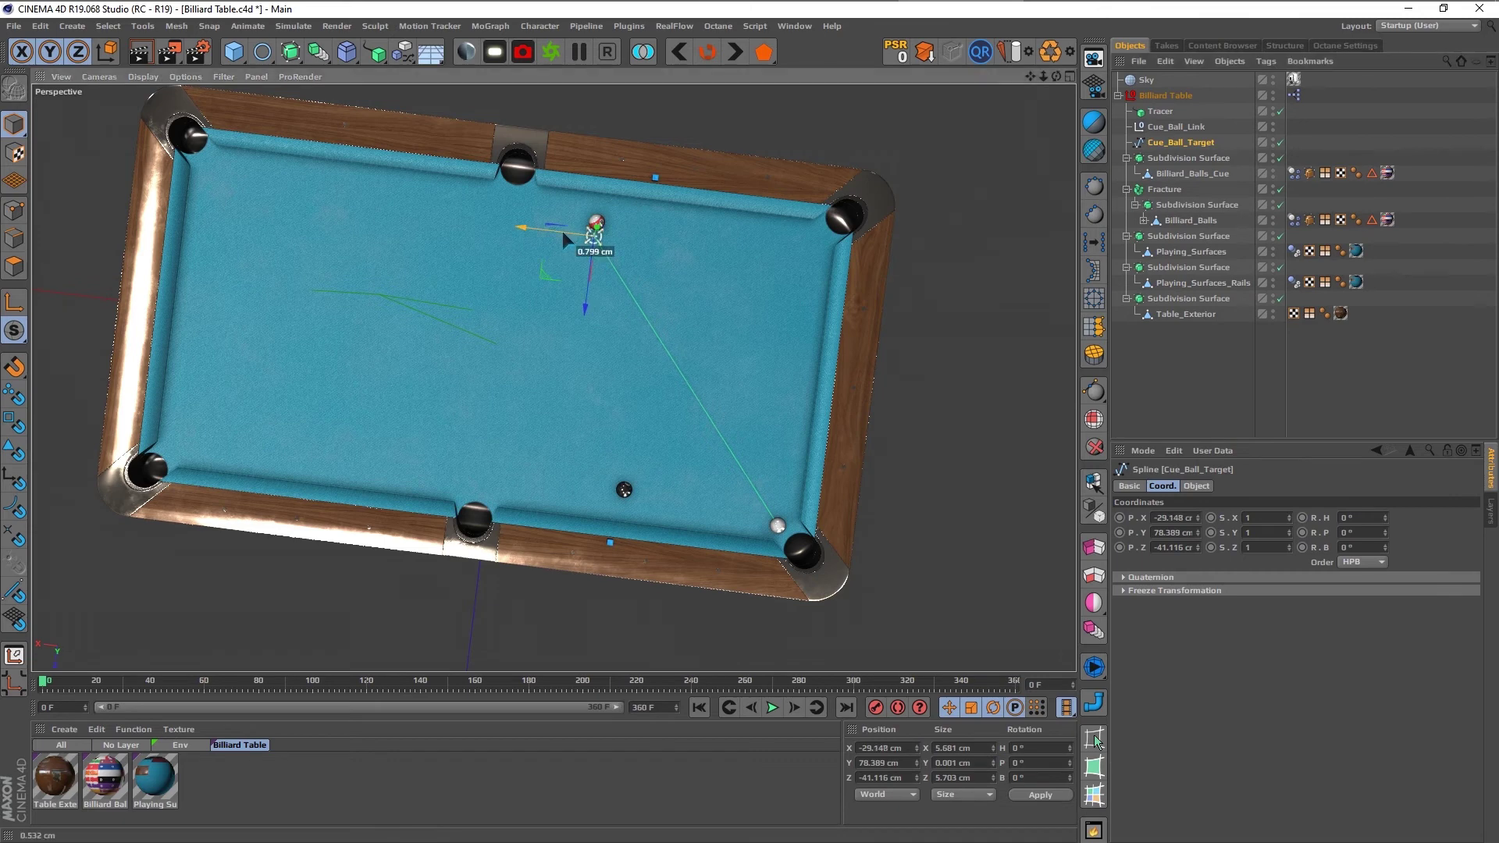
{"action": "left_click", "coordinate": [1171, 366]}
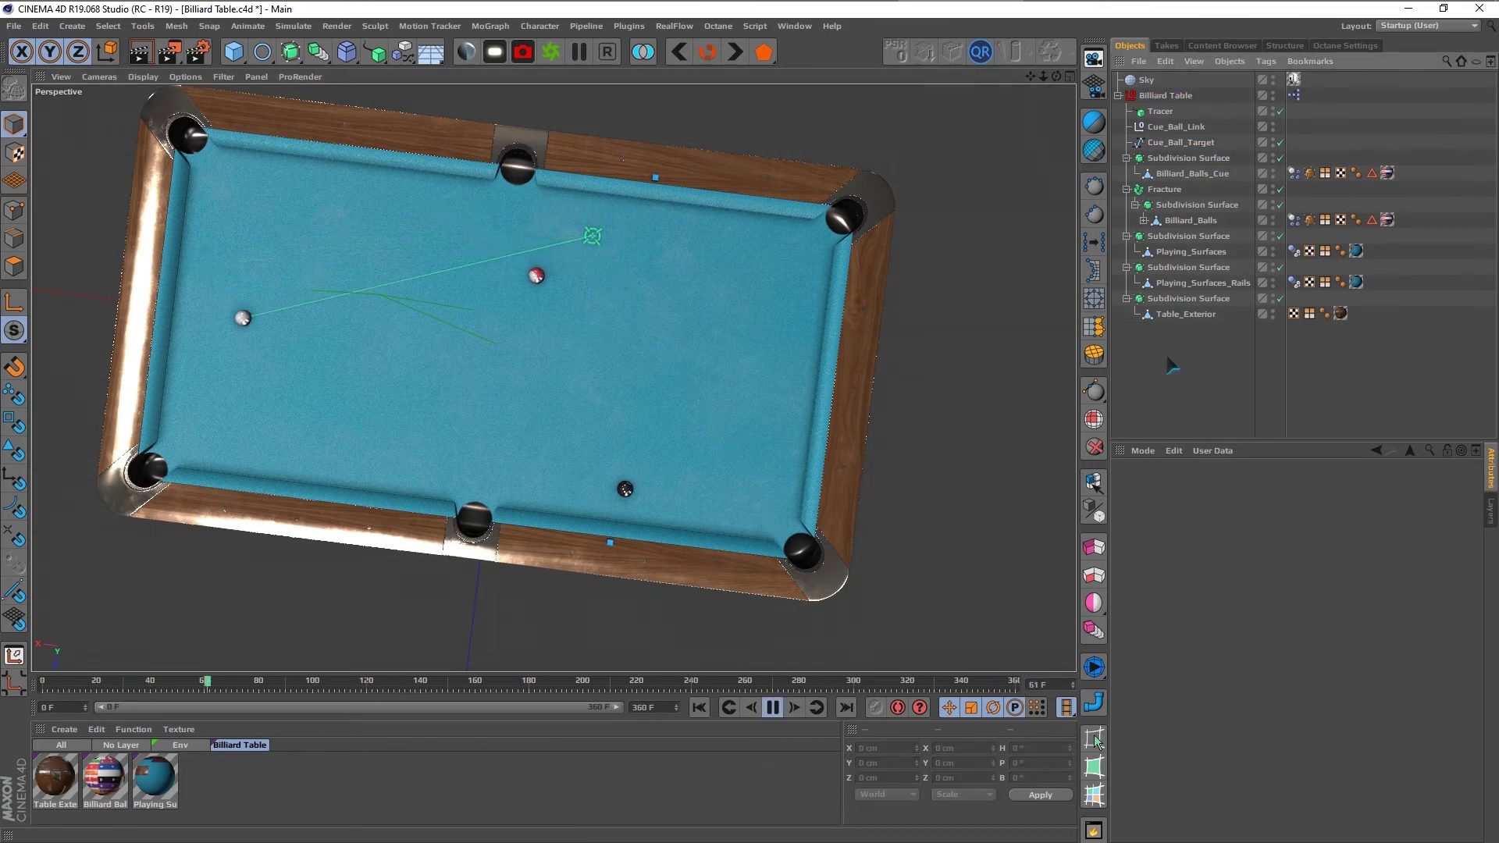
{"action": "key", "text": "F8"}
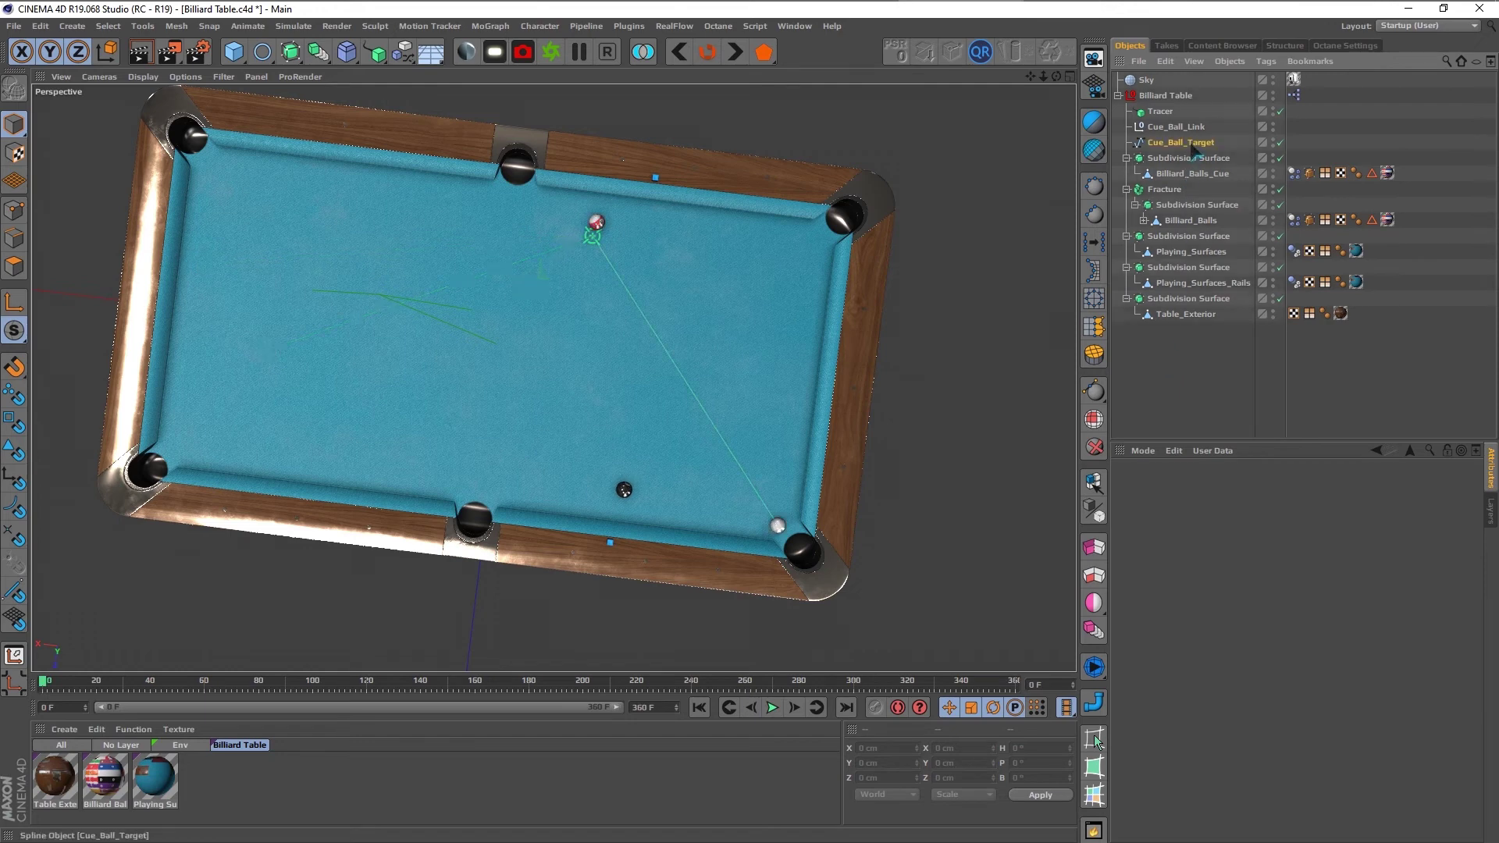
Step: Shift the cue-ball target toward the top rail, play the shot, and rewind to frame 0
{"action": "left_click_drag", "start_coordinate": [546, 275], "coordinate": [560, 247]}
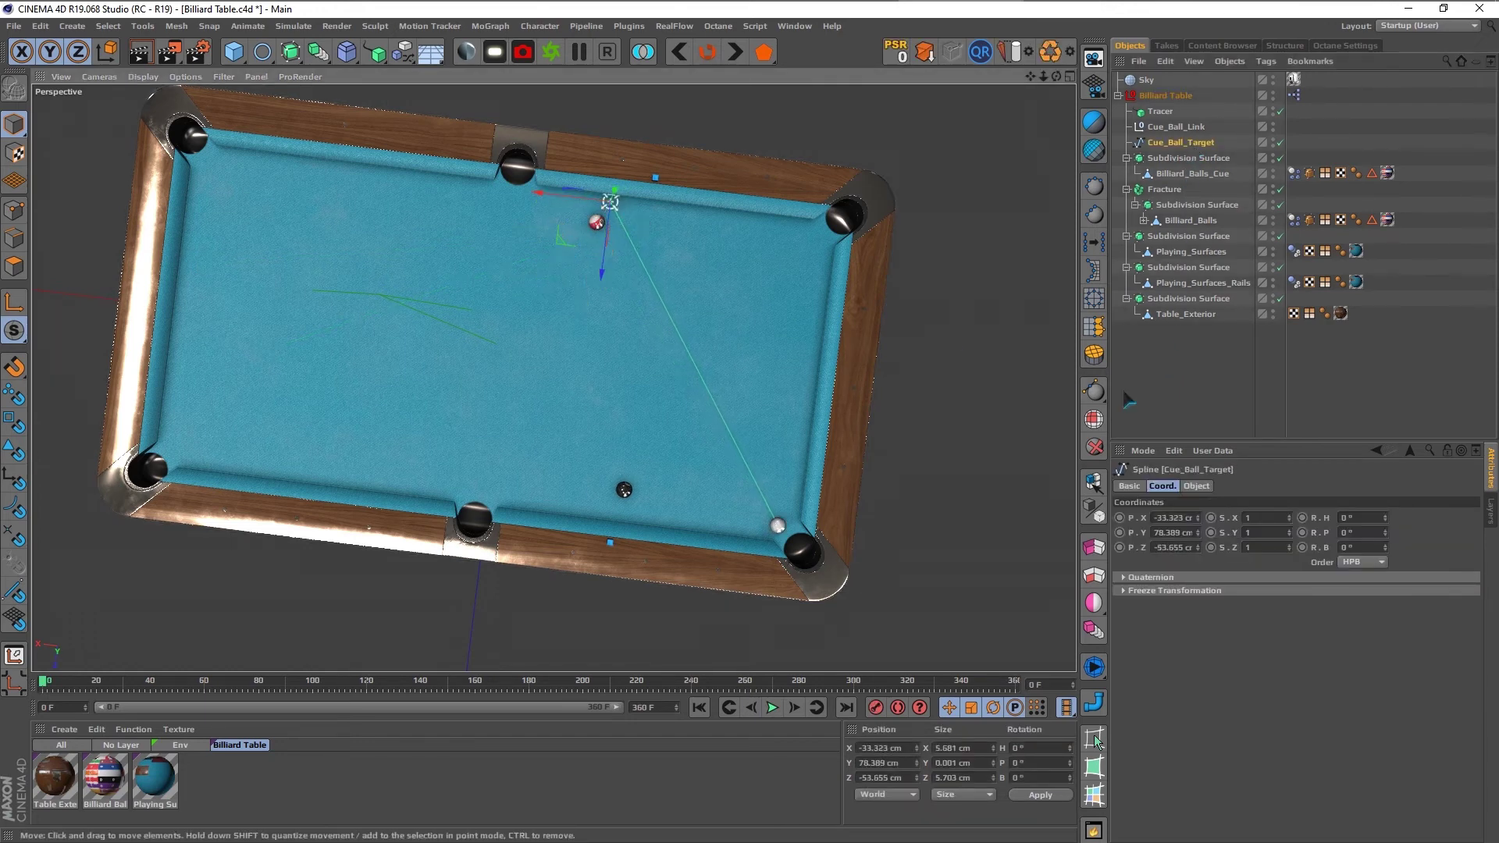
{"action": "left_click", "coordinate": [1174, 396]}
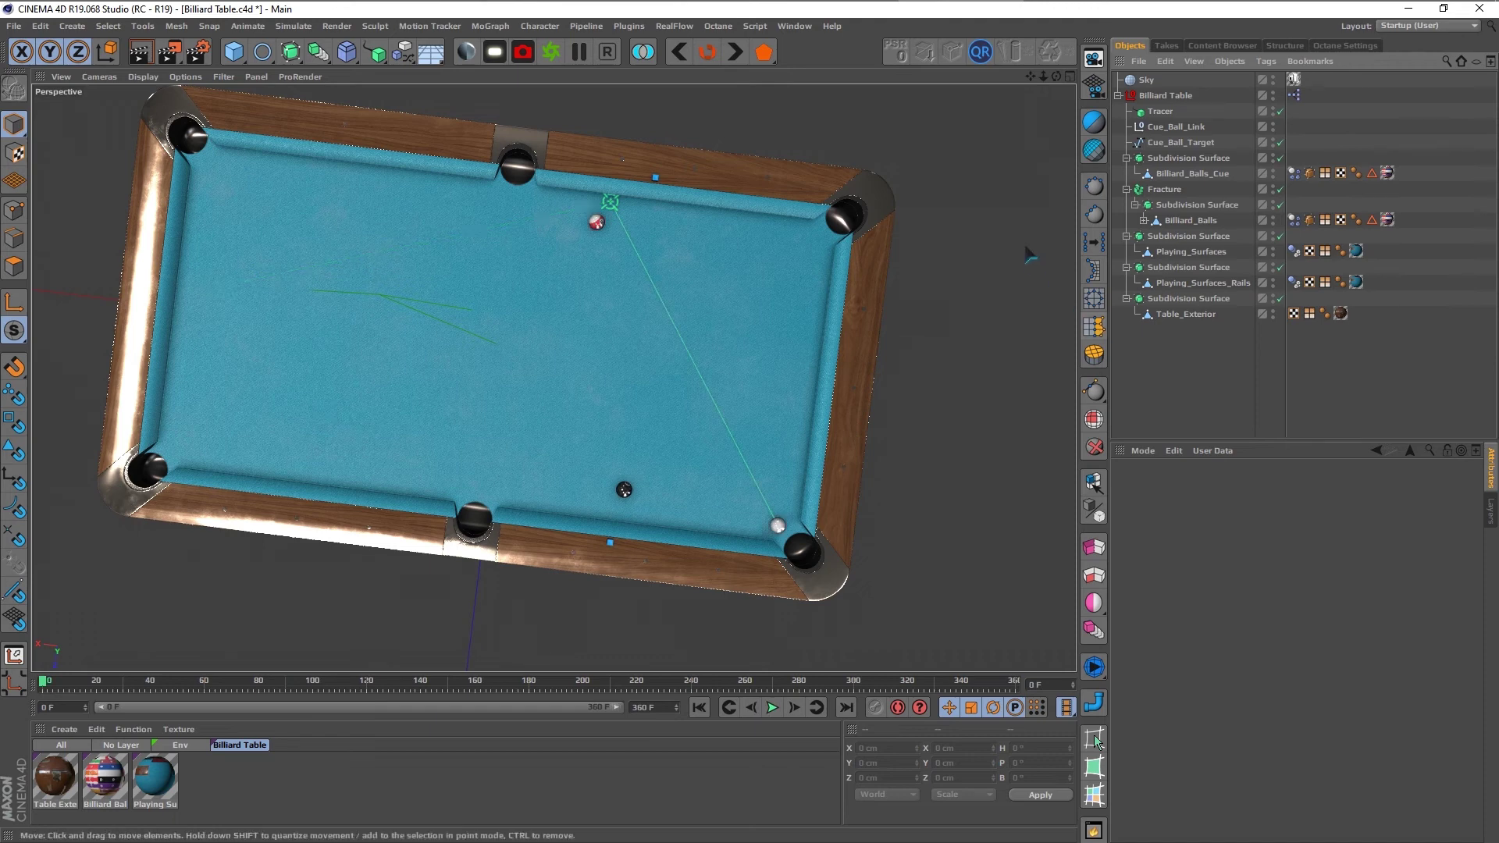
{"action": "key", "text": "ctrl+z"}
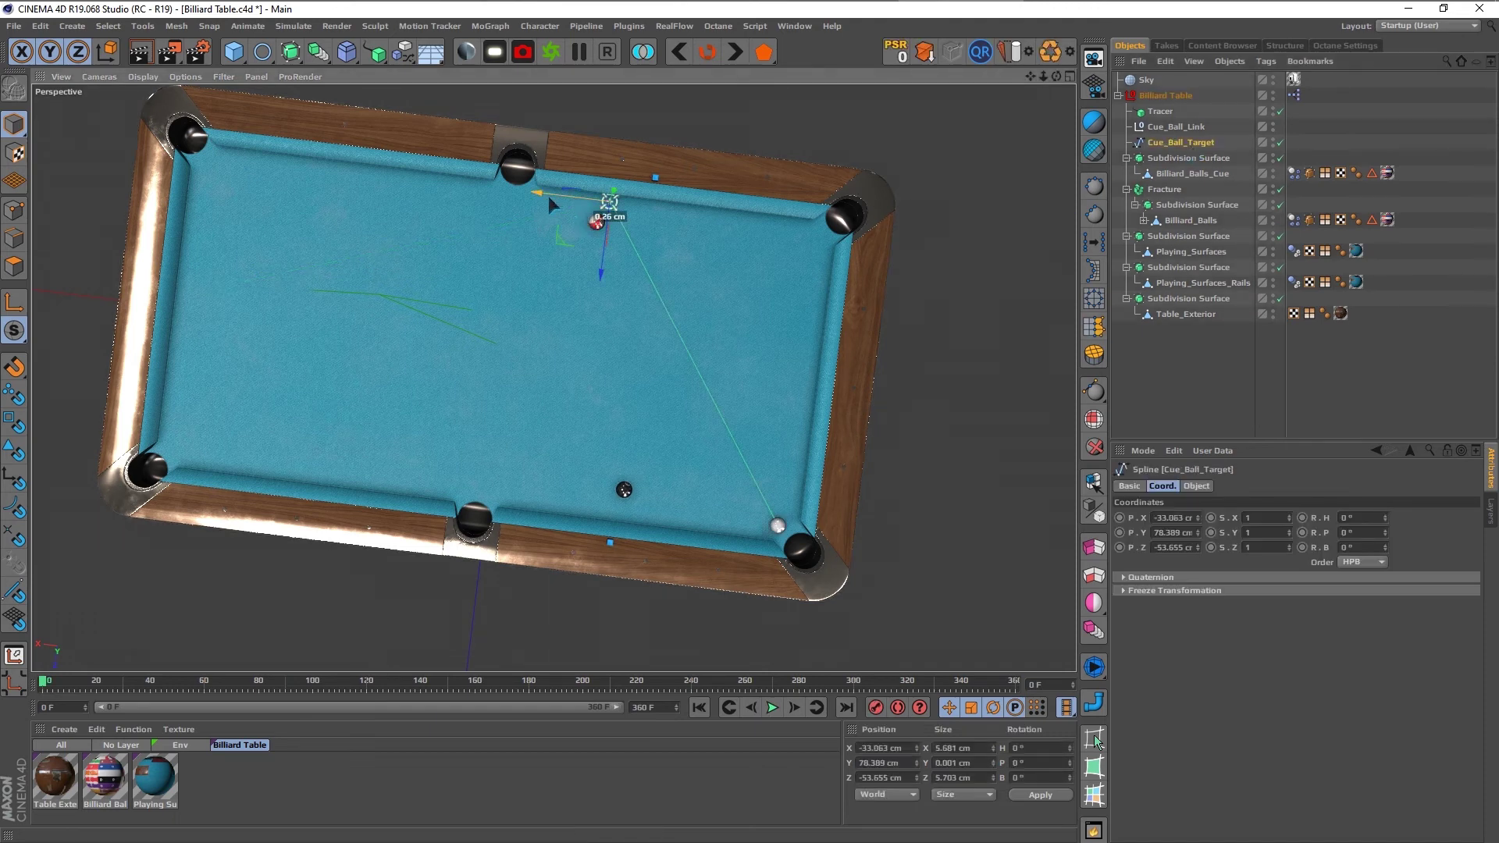
{"action": "left_click", "coordinate": [1177, 377]}
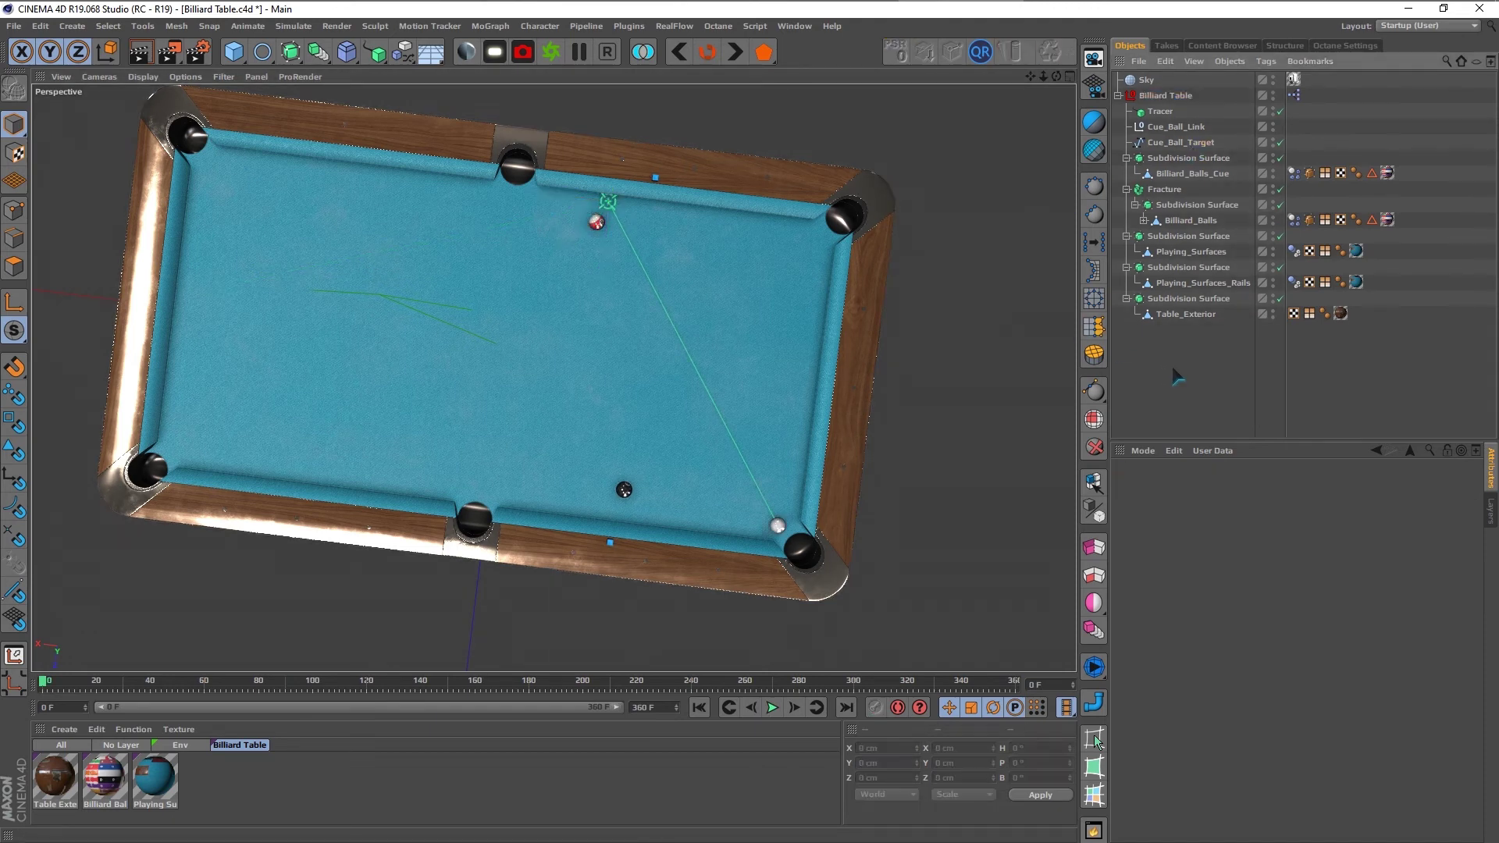
{"action": "key", "text": "F8"}
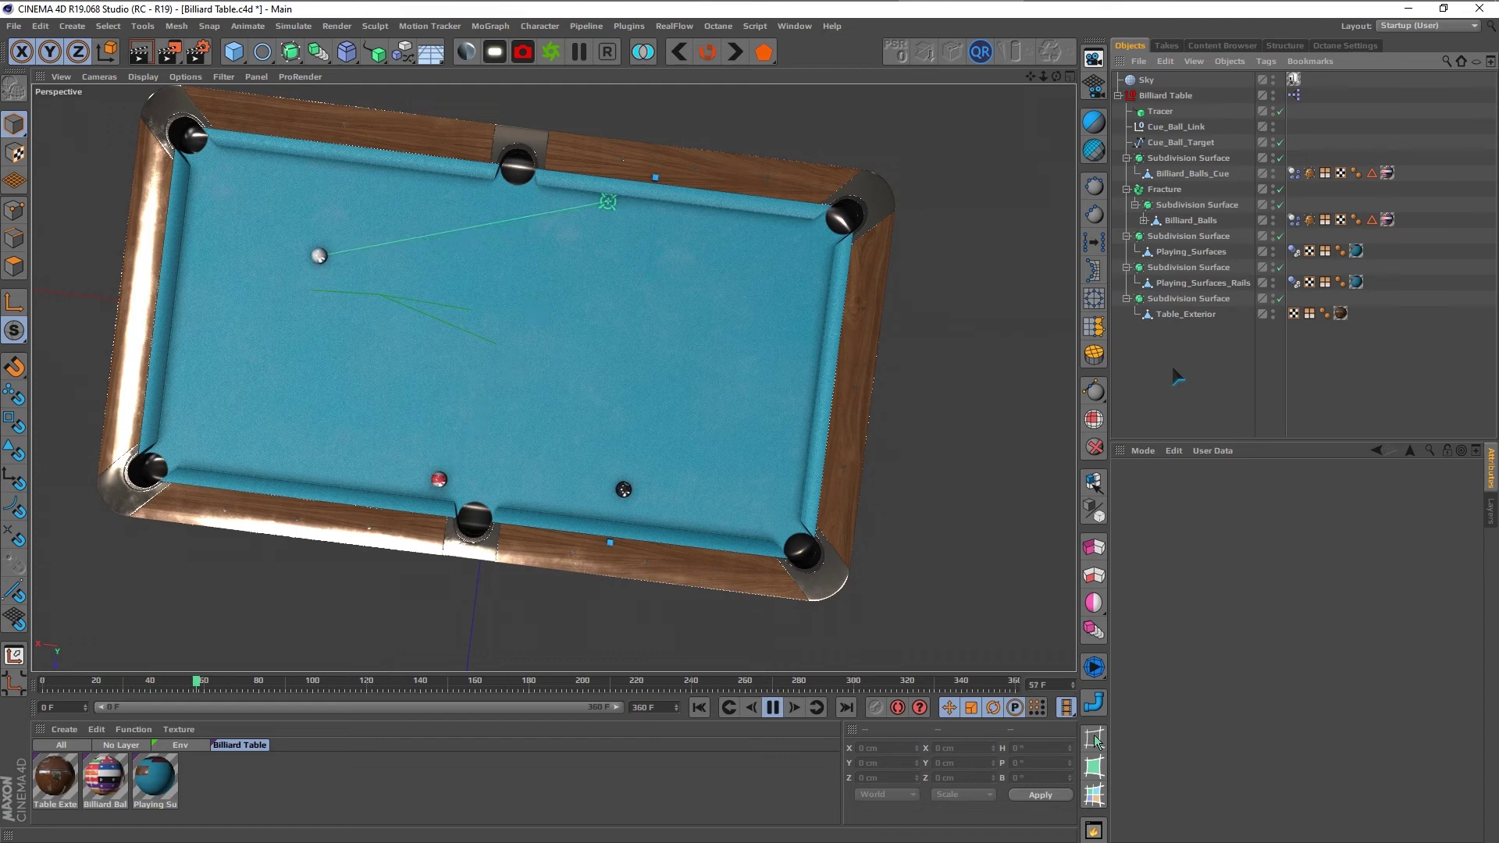
{"action": "key", "text": "F8"}
{"action": "key", "text": "shift+f"}
Step: Nudge the target about 0.3 cm along X and replay the shot from a top-down view
{"action": "left_click", "coordinate": [608, 201]}
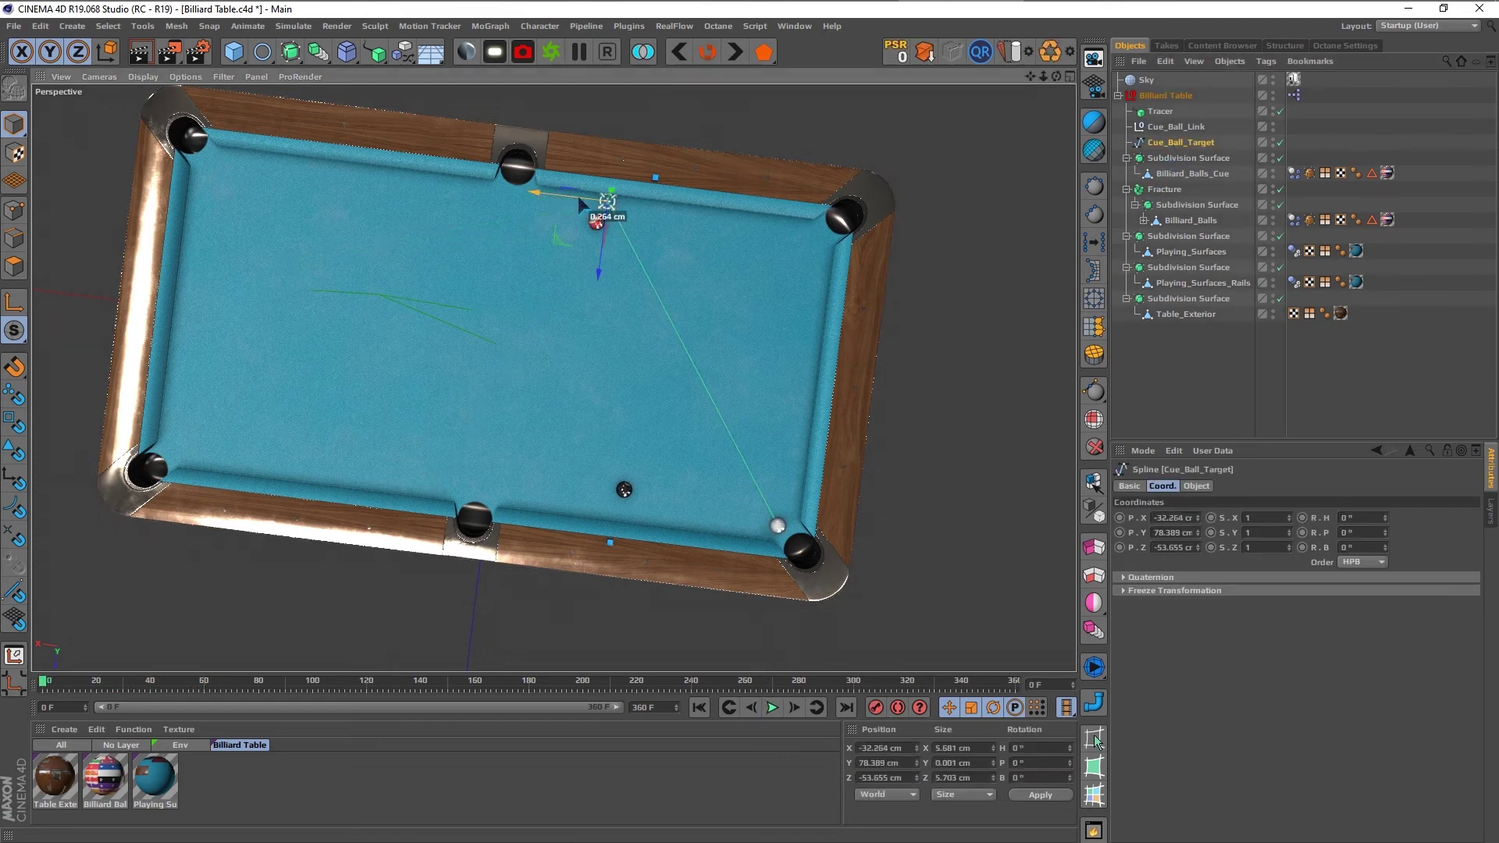
{"action": "left_click", "coordinate": [1177, 384]}
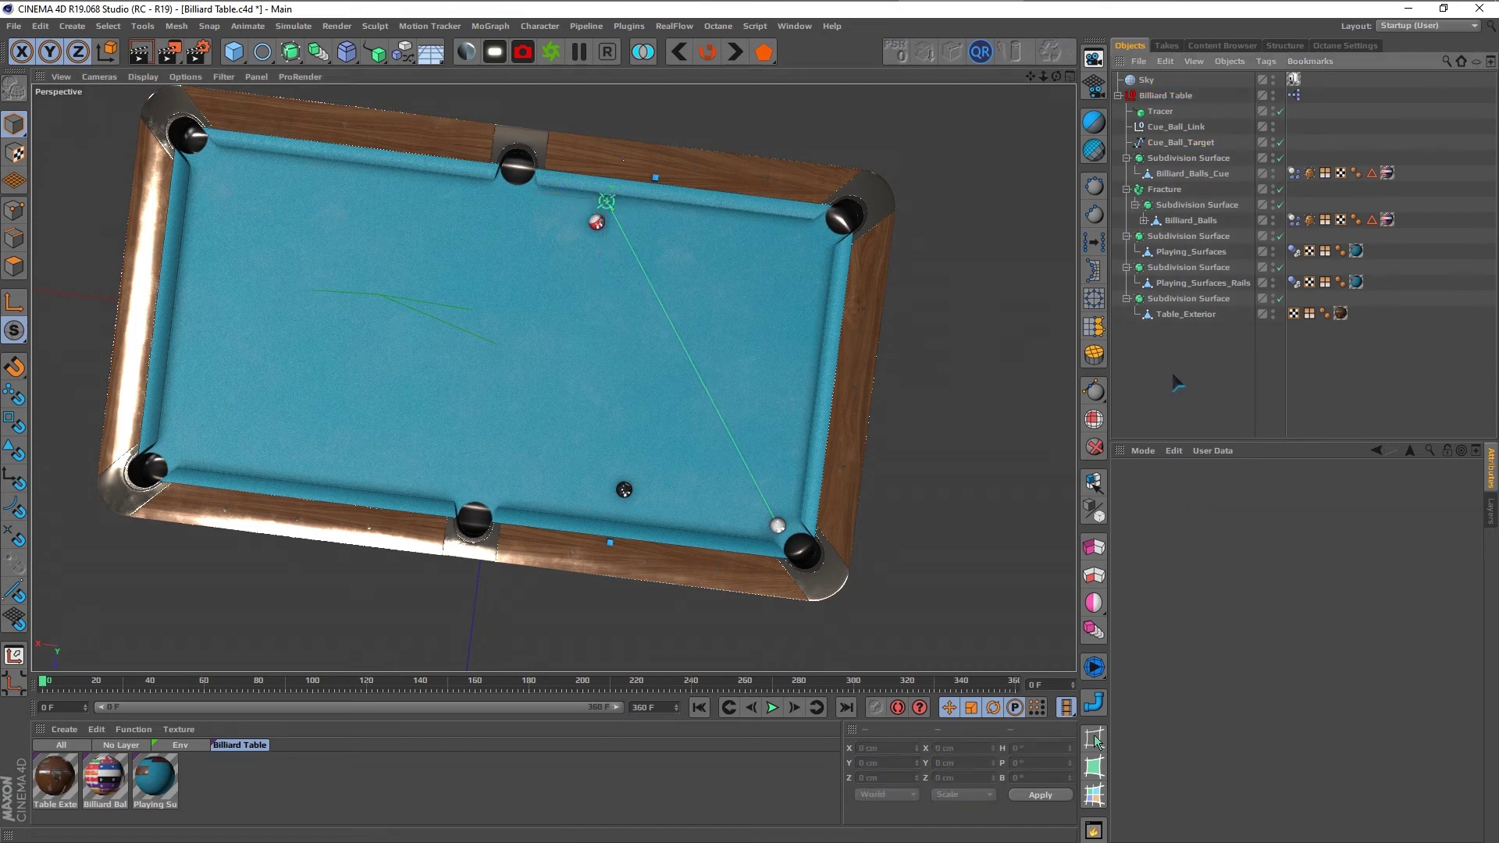
{"action": "key", "text": "F8"}
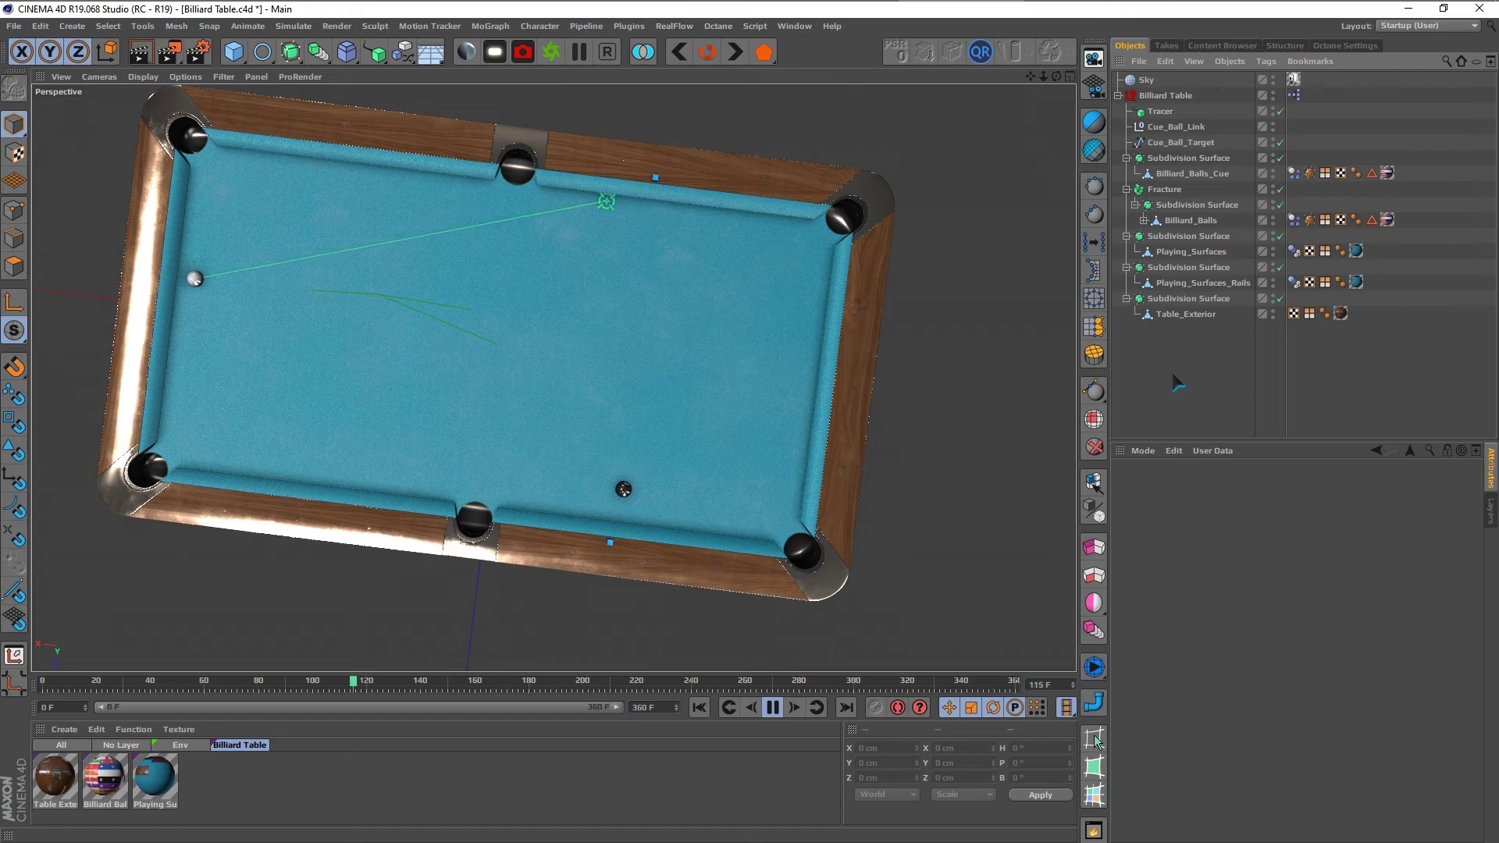
{"action": "mouse_move", "coordinate": [512, 447]}
{"action": "left_mouse_down", "text": "alt"}
{"action": "mouse_move", "coordinate": [512, 376]}
{"action": "mouse_move", "coordinate": [716, 420]}
{"action": "left_mouse_up", "text": "alt"}
{"action": "key", "text": "F8"}
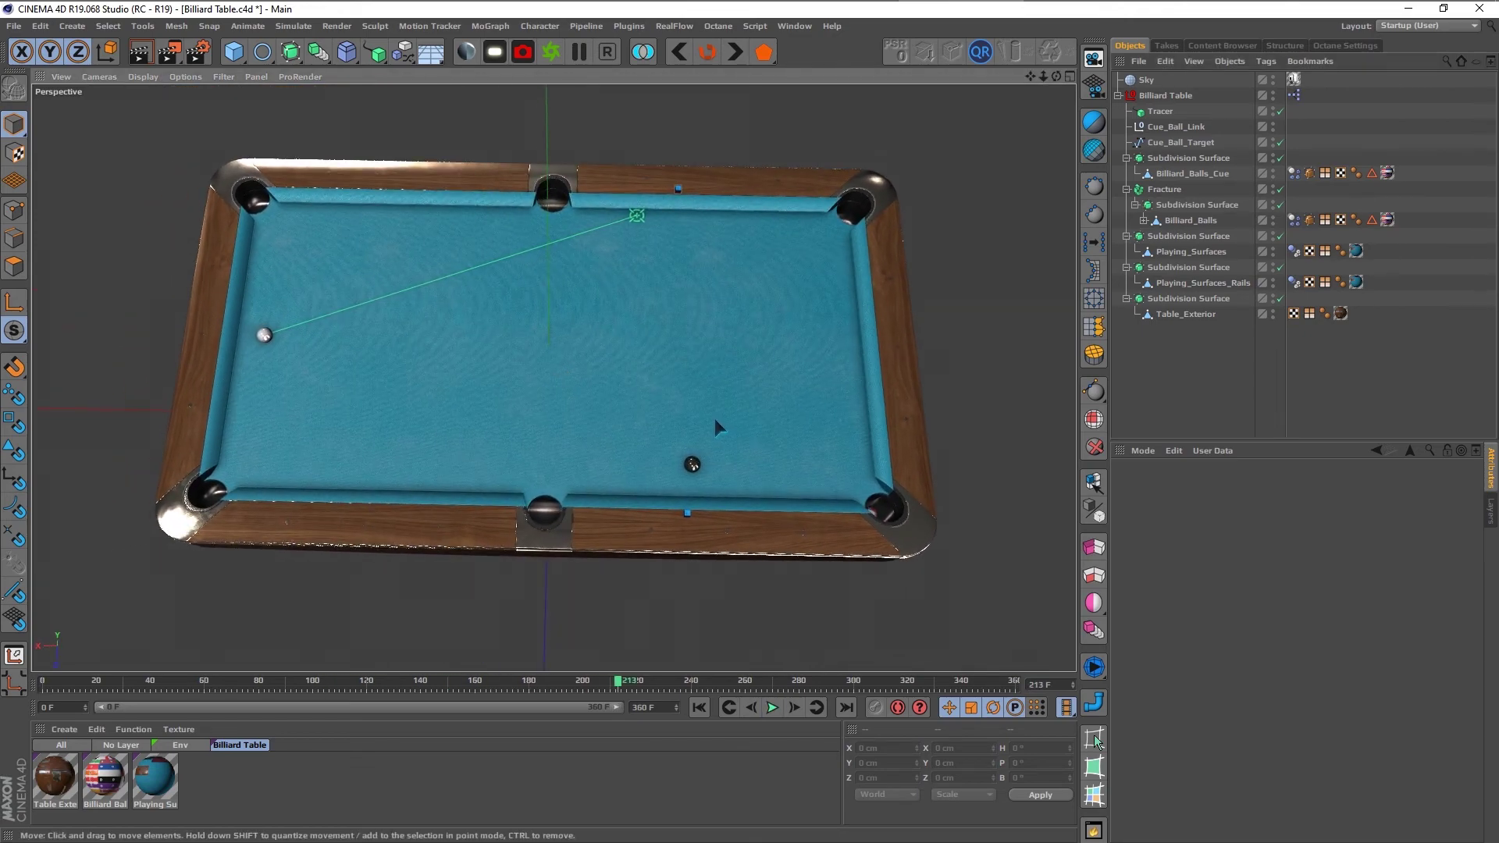
Step: Check both balls' Dynamics Body settings and zoom toward the corner pocket
{"action": "left_click", "coordinate": [1294, 173]}
{"action": "left_click", "coordinate": [1294, 220], "text": "ctrl"}
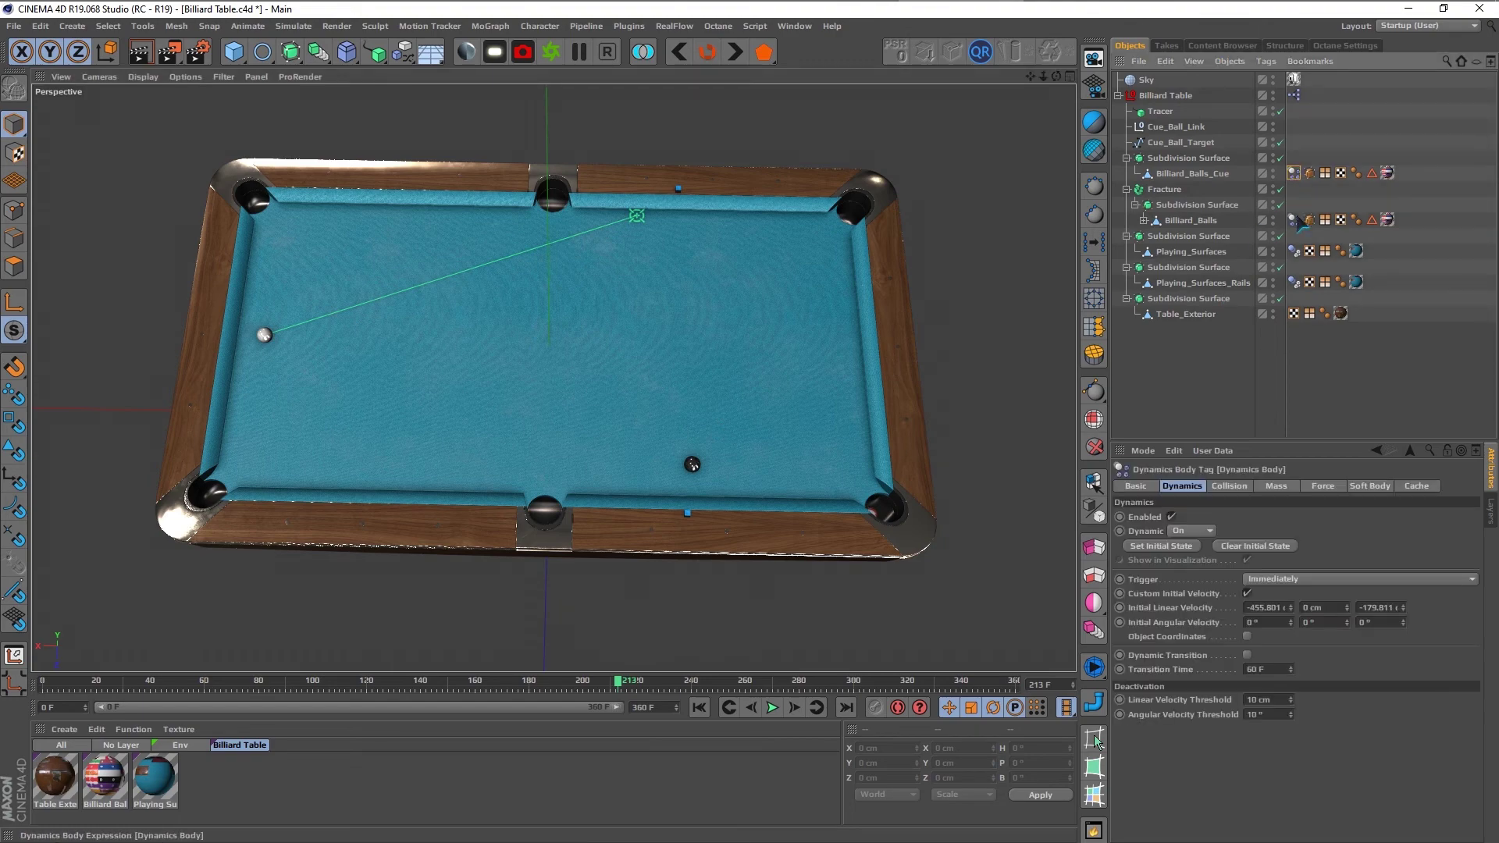
{"action": "left_click", "coordinate": [1163, 550]}
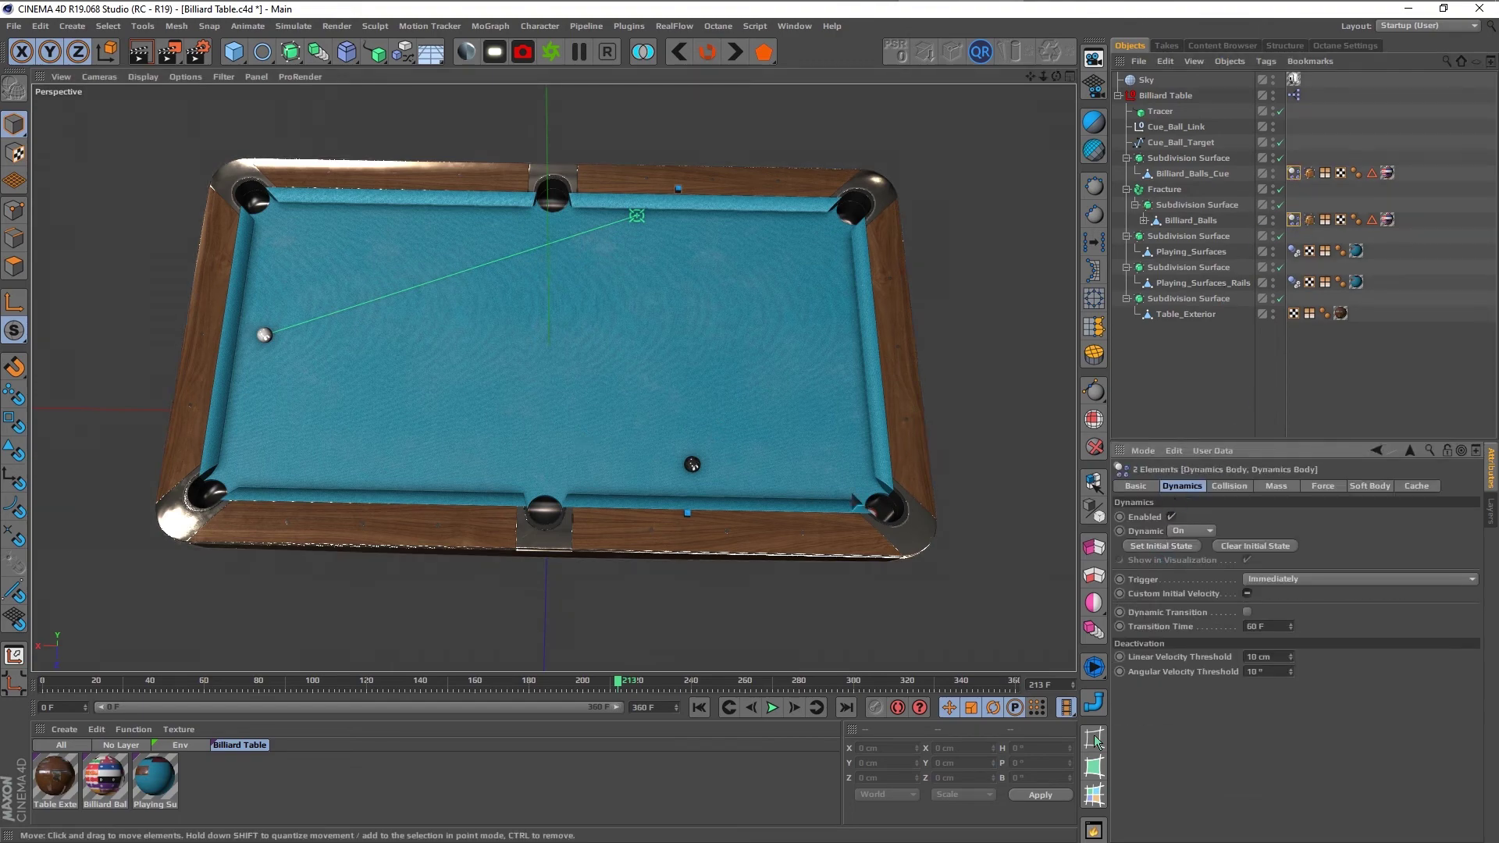
{"action": "mouse_move", "coordinate": [781, 469]}
{"action": "left_mouse_down", "text": "alt"}
{"action": "mouse_move", "coordinate": [922, 484]}
{"action": "mouse_move", "coordinate": [881, 495]}
{"action": "mouse_move", "coordinate": [840, 461]}
{"action": "mouse_move", "coordinate": [803, 458]}
{"action": "mouse_move", "coordinate": [868, 441]}
{"action": "mouse_move", "coordinate": [712, 411]}
{"action": "mouse_move", "coordinate": [713, 459]}
{"action": "left_mouse_up", "text": "alt"}
{"action": "scroll", "coordinate": [939, 478], "scroll_direction": "up", "scroll_amount": 5}
{"action": "scroll", "coordinate": [939, 478], "scroll_direction": "up", "scroll_amount": 3}
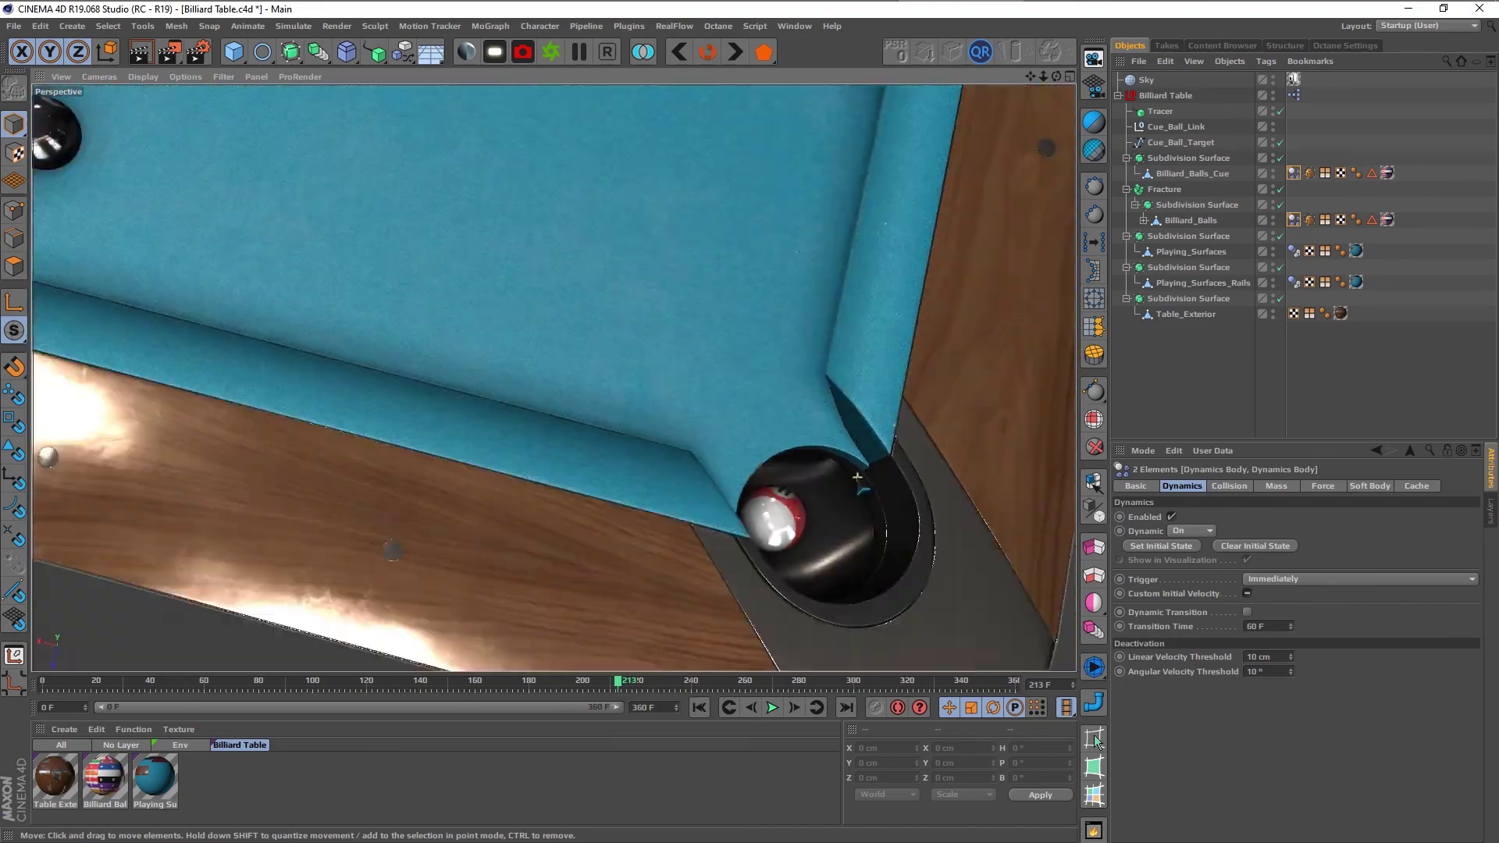
{"action": "scroll", "coordinate": [839, 460], "scroll_direction": "down", "scroll_amount": 5}
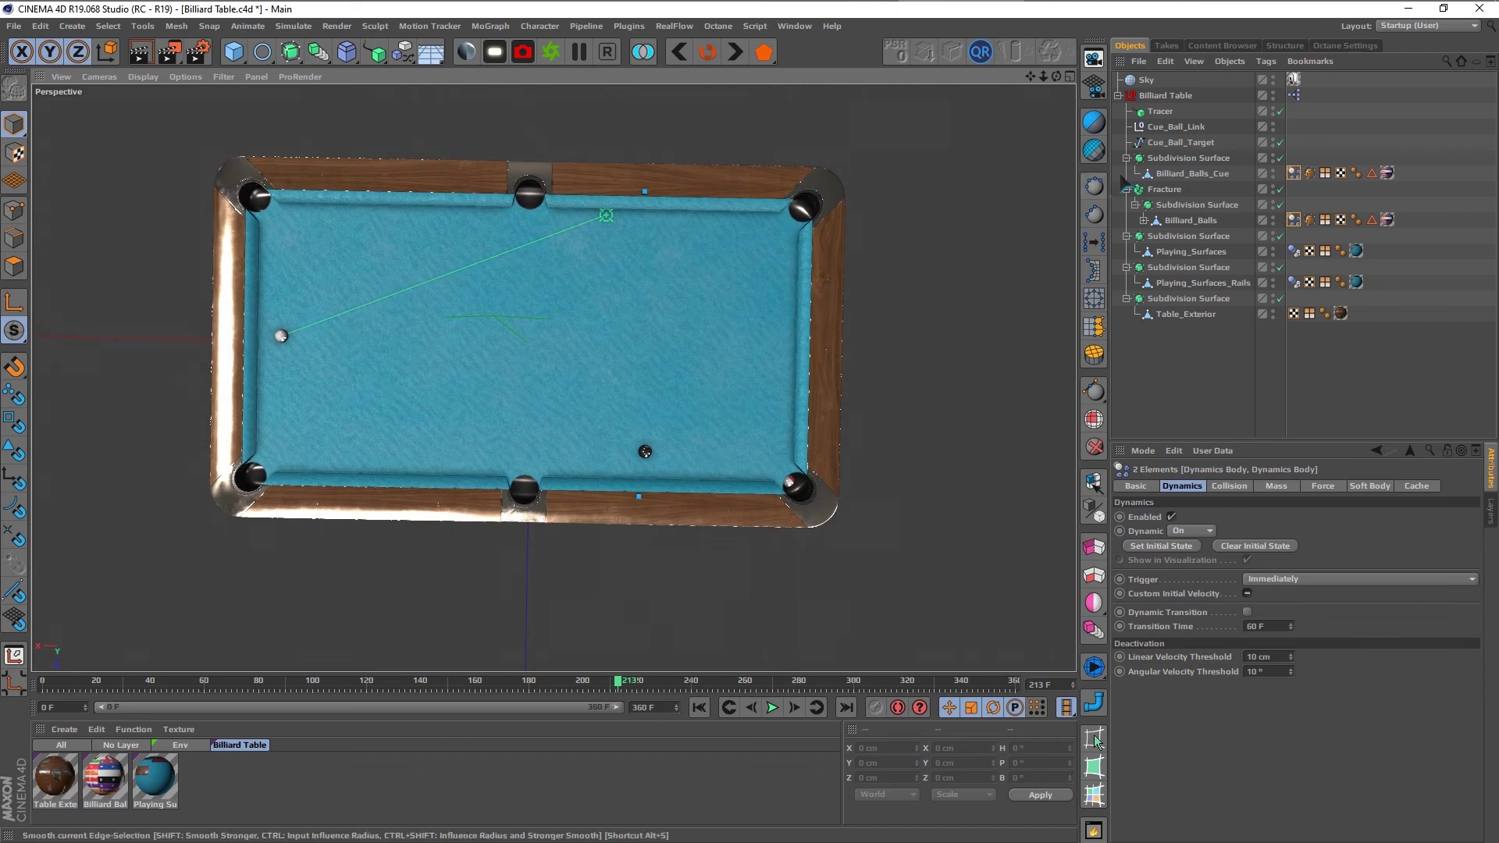
Step: Drag Cue_Ball_Target down beside the black ball near the bottom rail, to X -44.25 cm
{"action": "left_click", "coordinate": [606, 216]}
{"action": "left_click_drag", "start_coordinate": [576, 259], "coordinate": [578, 527]}
{"action": "scroll", "coordinate": [580, 438], "scroll_direction": "up", "scroll_amount": 2}
{"action": "scroll", "coordinate": [580, 438], "scroll_direction": "up", "scroll_amount": 1}
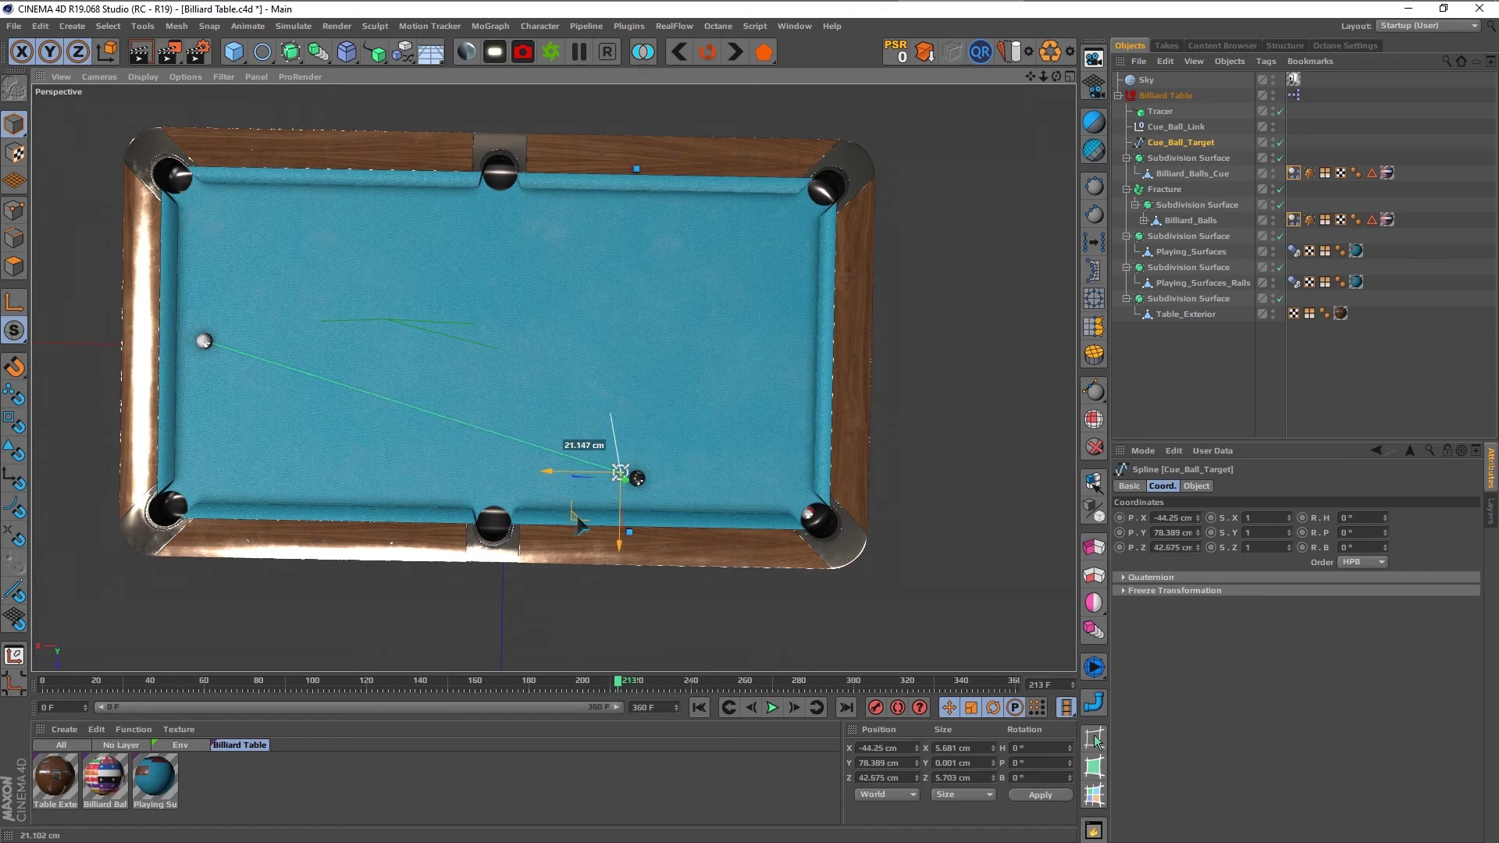
Step: Replay the shot aimed beside the black ball from an angled view, stopping at frame 339
{"action": "left_click", "coordinate": [1175, 379]}
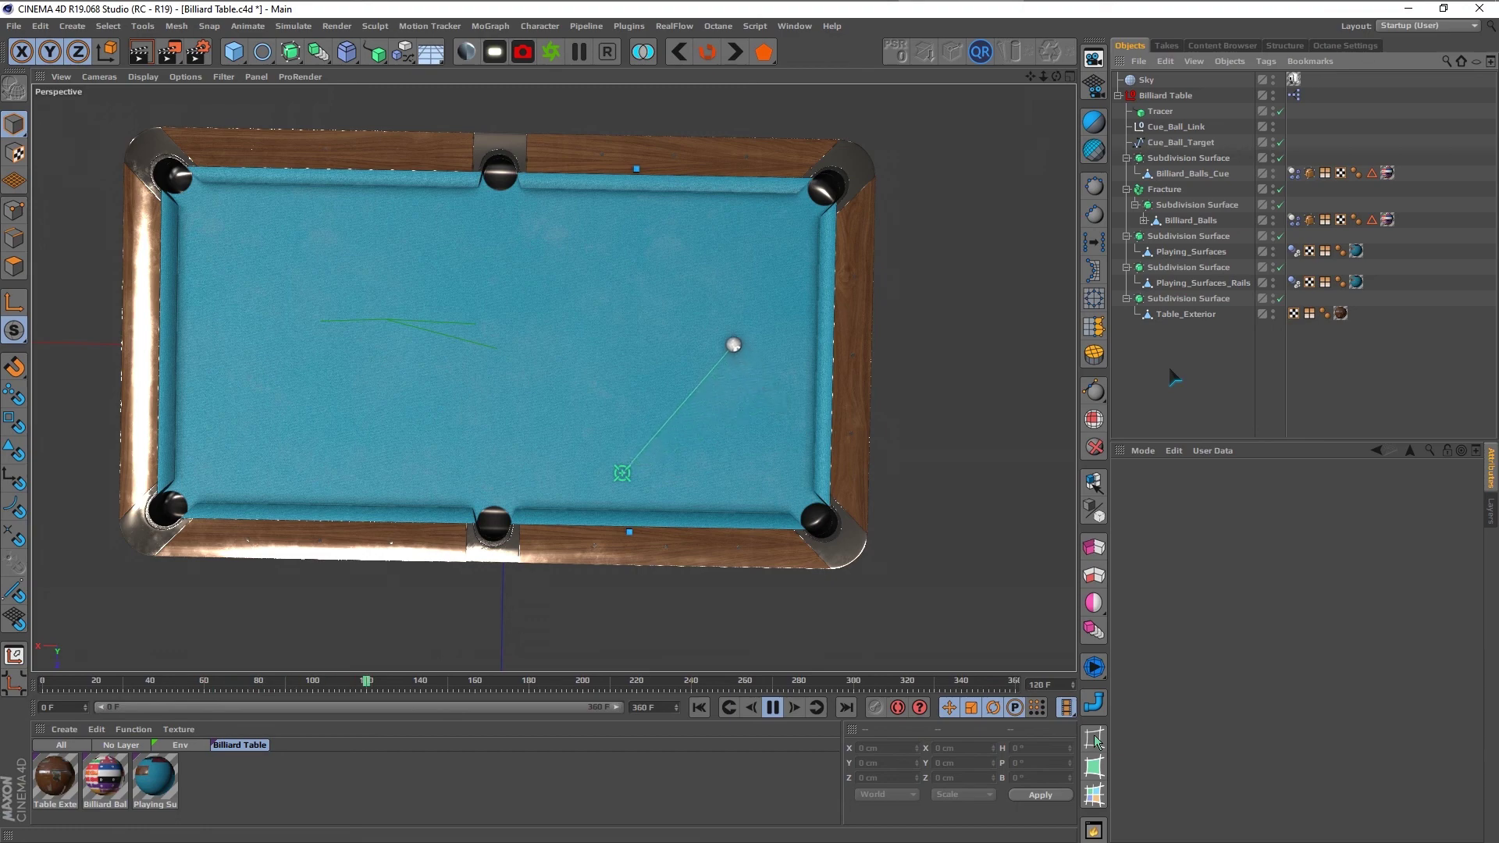
{"action": "mouse_move", "coordinate": [808, 351]}
{"action": "left_mouse_down", "text": "alt"}
{"action": "mouse_move", "coordinate": [962, 244]}
{"action": "mouse_move", "coordinate": [656, 409]}
{"action": "mouse_move", "coordinate": [660, 375]}
{"action": "left_mouse_up", "text": "alt"}
{"action": "key", "text": "F8"}
Step: Rewind so the balls return to the rack, and place the cue ball at X 60, Z 0
{"action": "left_click", "coordinate": [1293, 222]}
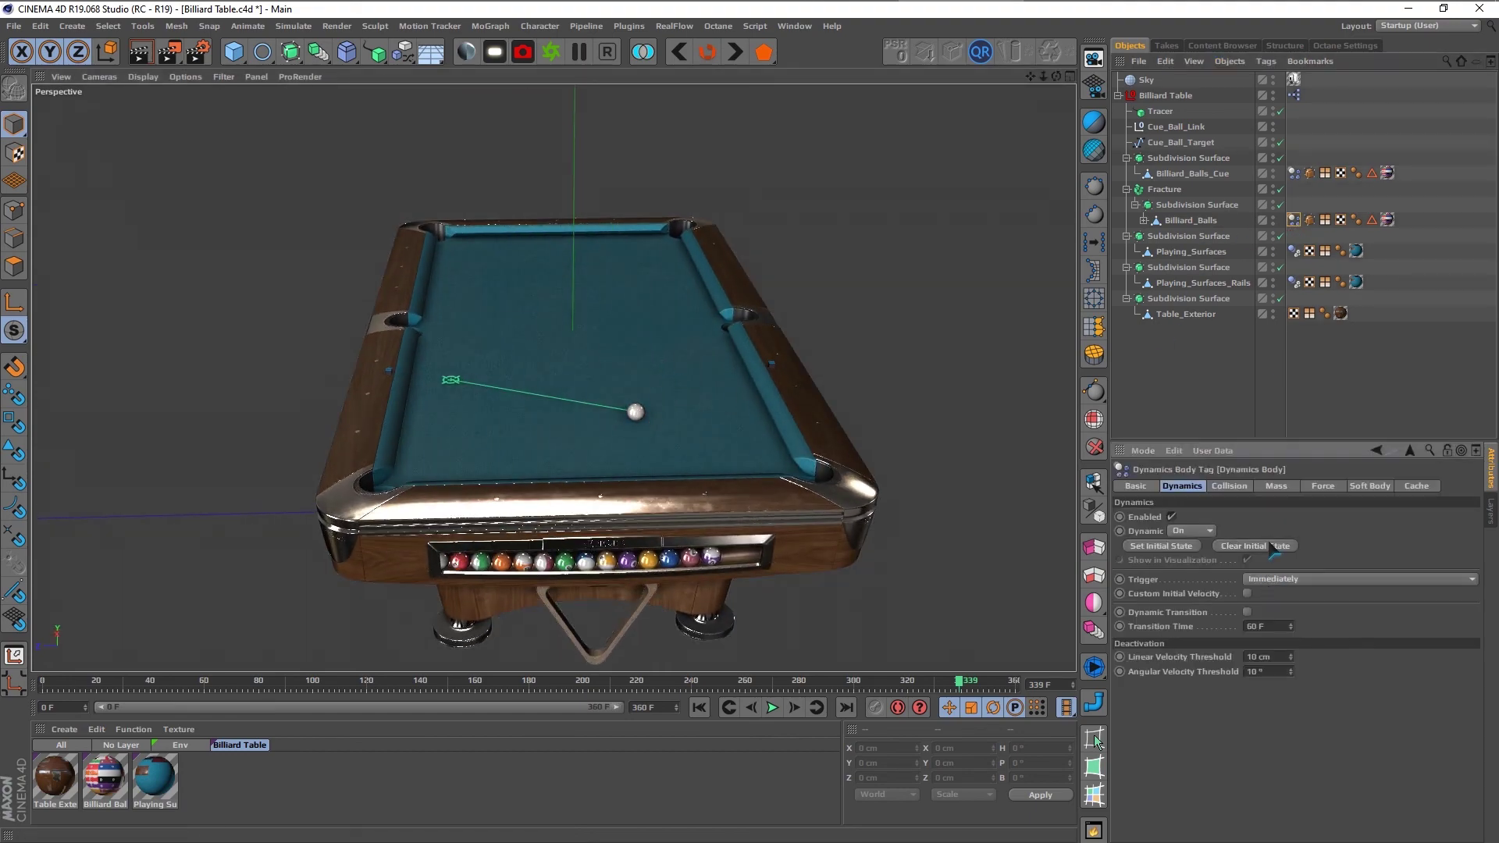
{"action": "key", "text": "shift+f"}
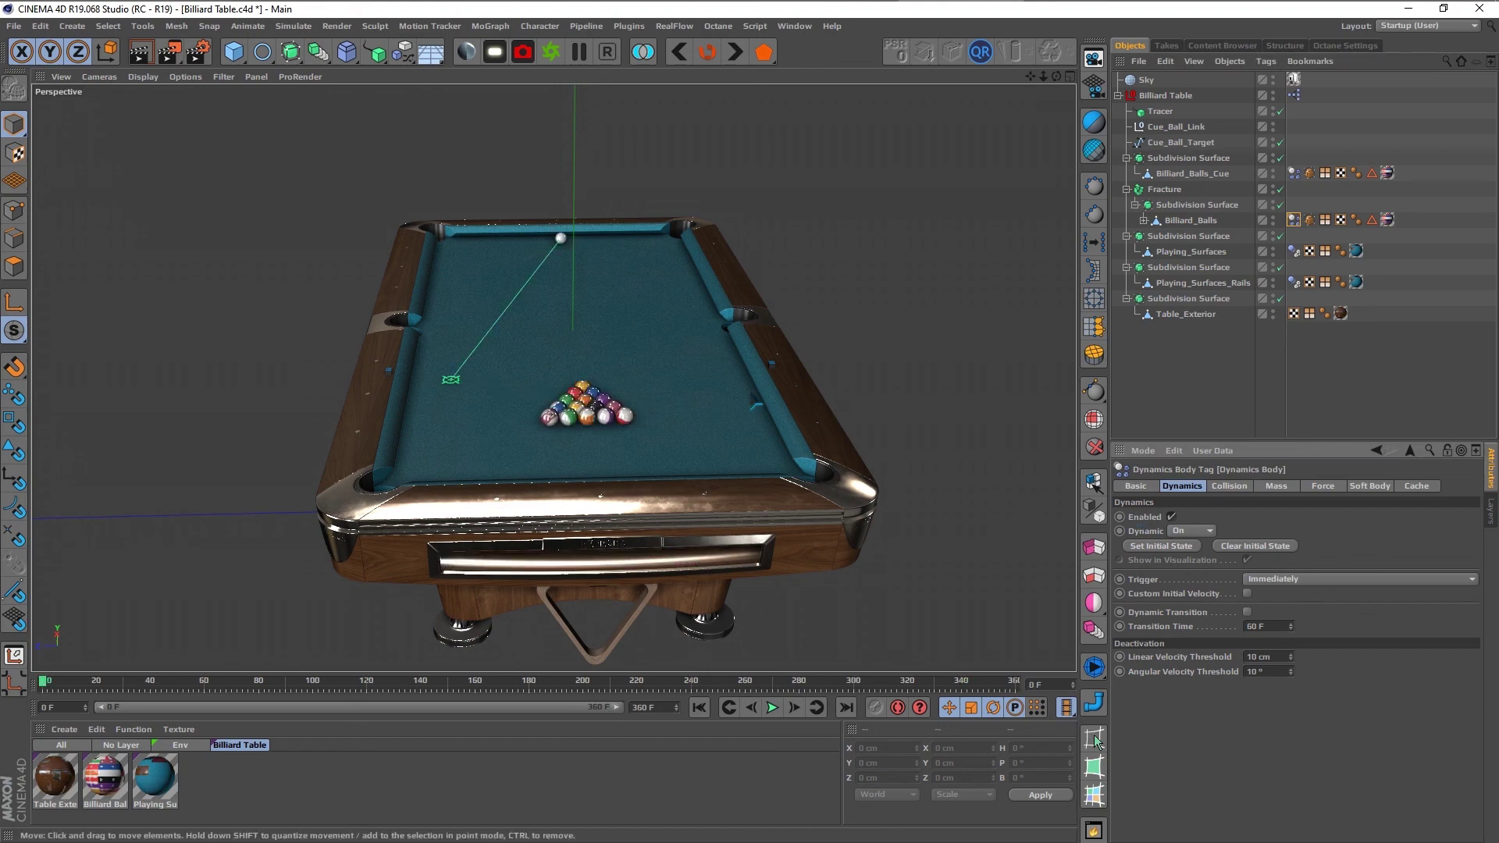
{"action": "mouse_move", "coordinate": [546, 391]}
{"action": "left_mouse_down", "text": "alt"}
{"action": "mouse_move", "coordinate": [499, 428]}
{"action": "mouse_move", "coordinate": [646, 364]}
{"action": "left_mouse_up", "text": "alt"}
{"action": "left_click", "coordinate": [1188, 172]}
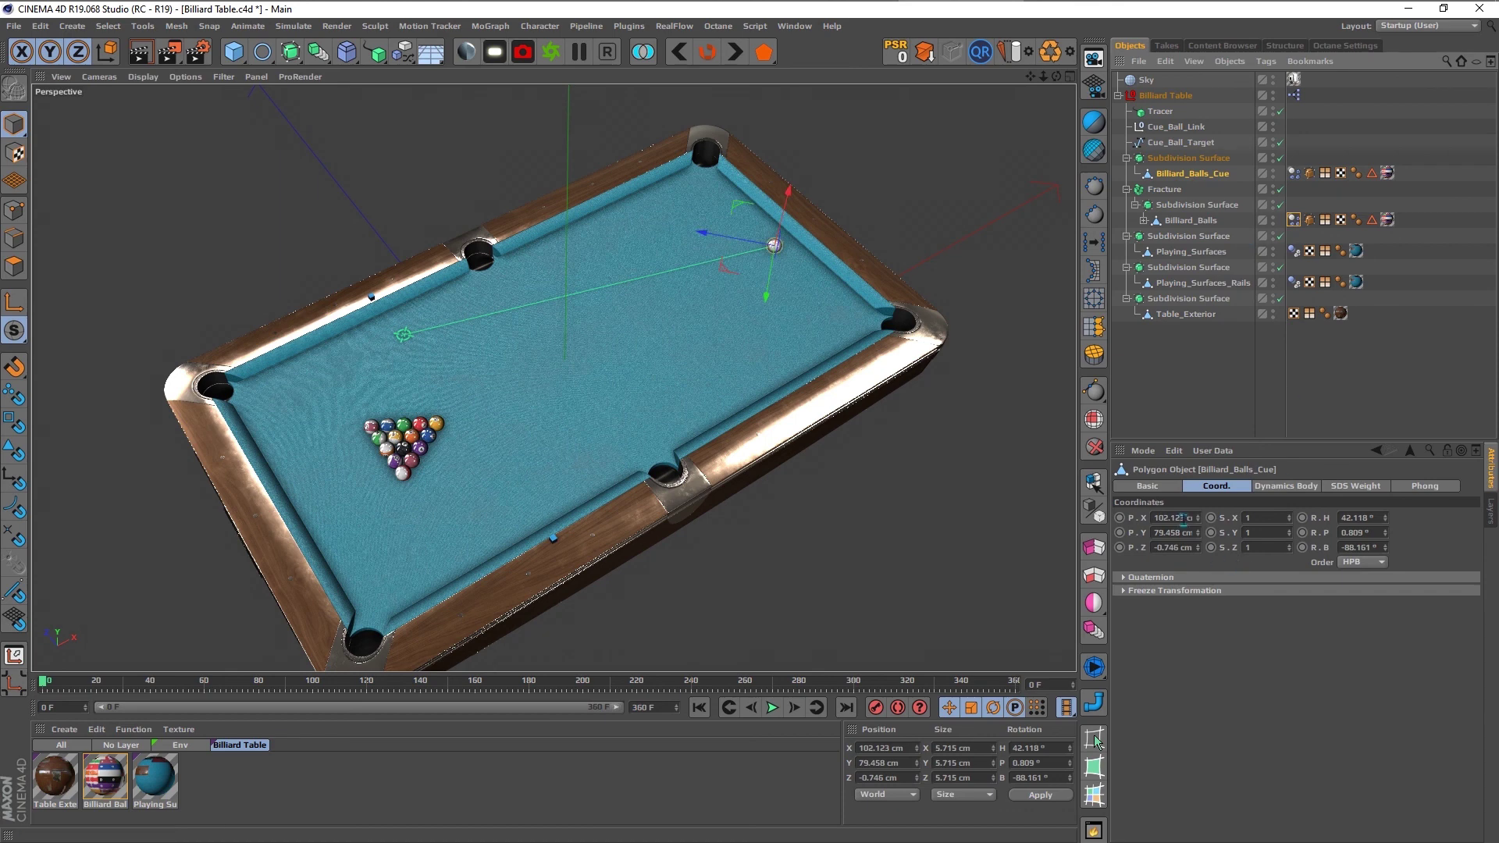
{"action": "type", "text": "60"}
{"action": "left_click", "coordinate": [1184, 545]}
{"action": "type", "text": "0"}
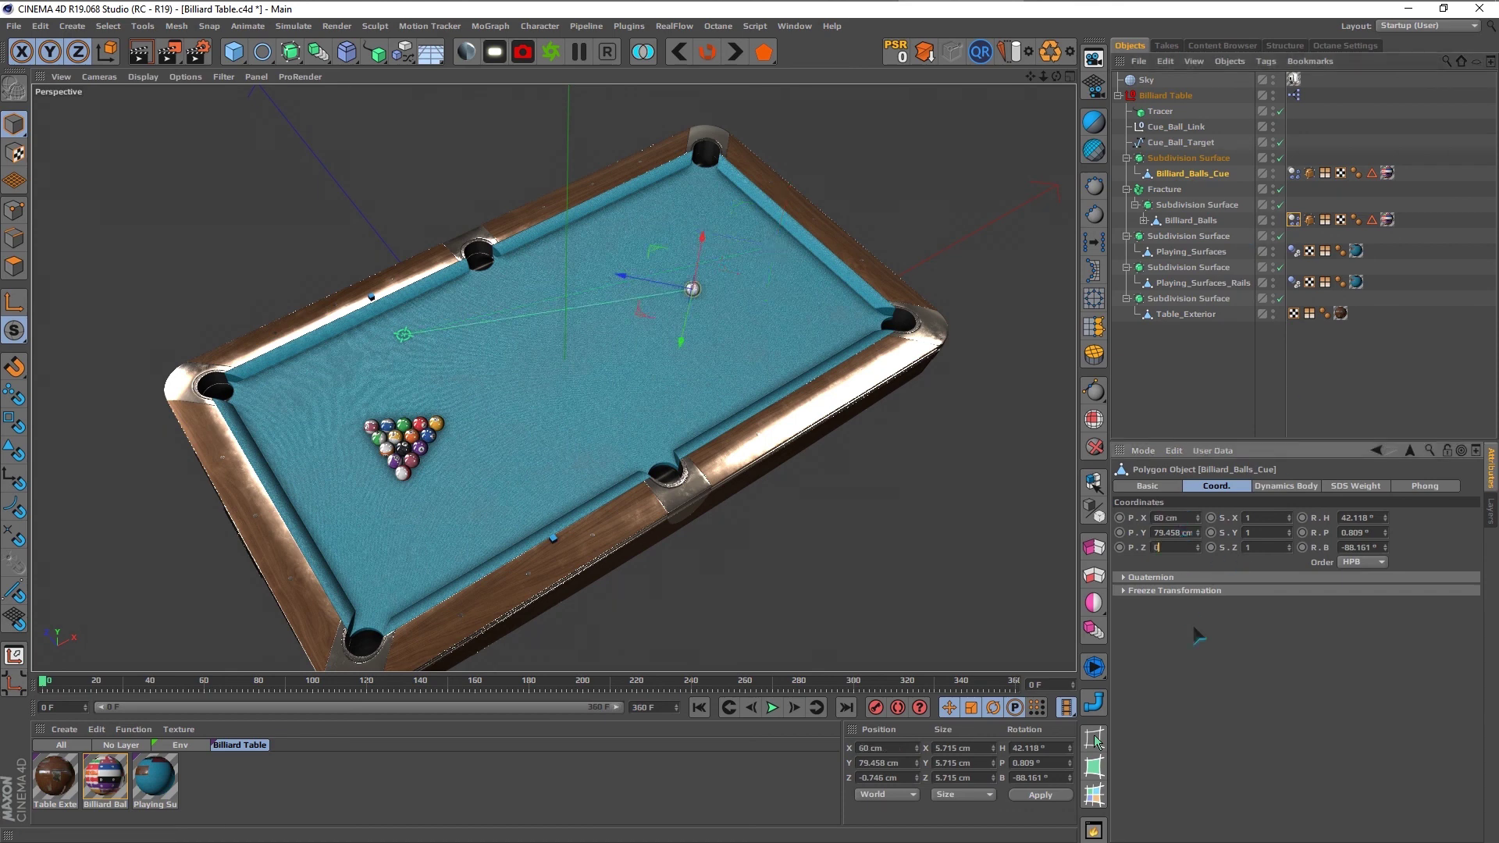
Step: Centre Cue_Ball_Target at X 0, Z 0, then orbit to a lower side-on view
{"action": "key", "text": "Up"}
{"action": "key", "text": "Up"}
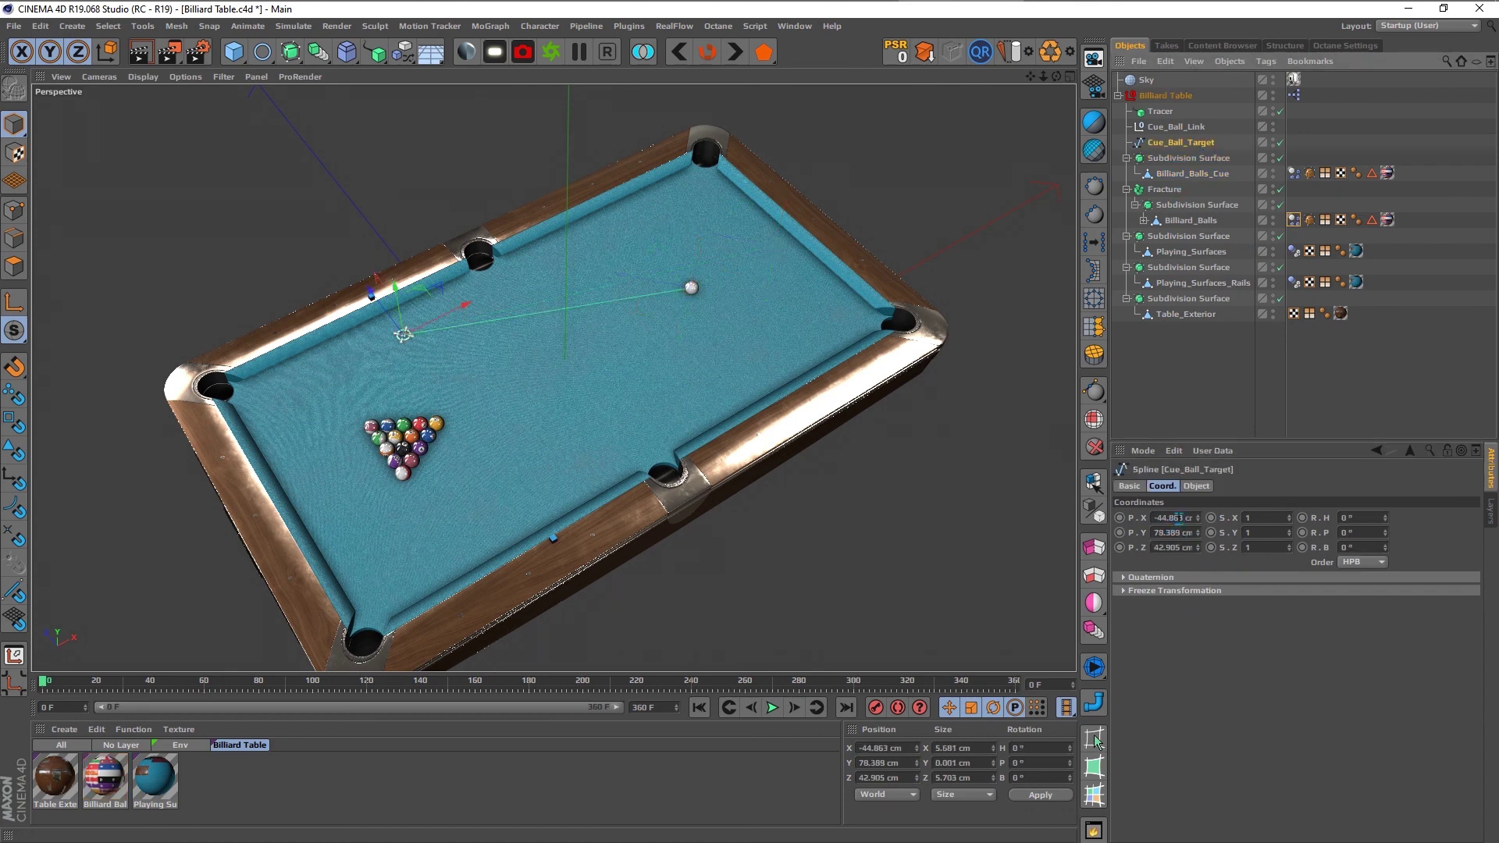
{"action": "type", "text": "0"}
{"action": "left_click", "coordinate": [1175, 547]}
{"action": "type", "text": "0"}
{"action": "key", "text": "Return"}
{"action": "scroll", "coordinate": [584, 350], "scroll_direction": "up", "scroll_amount": 3}
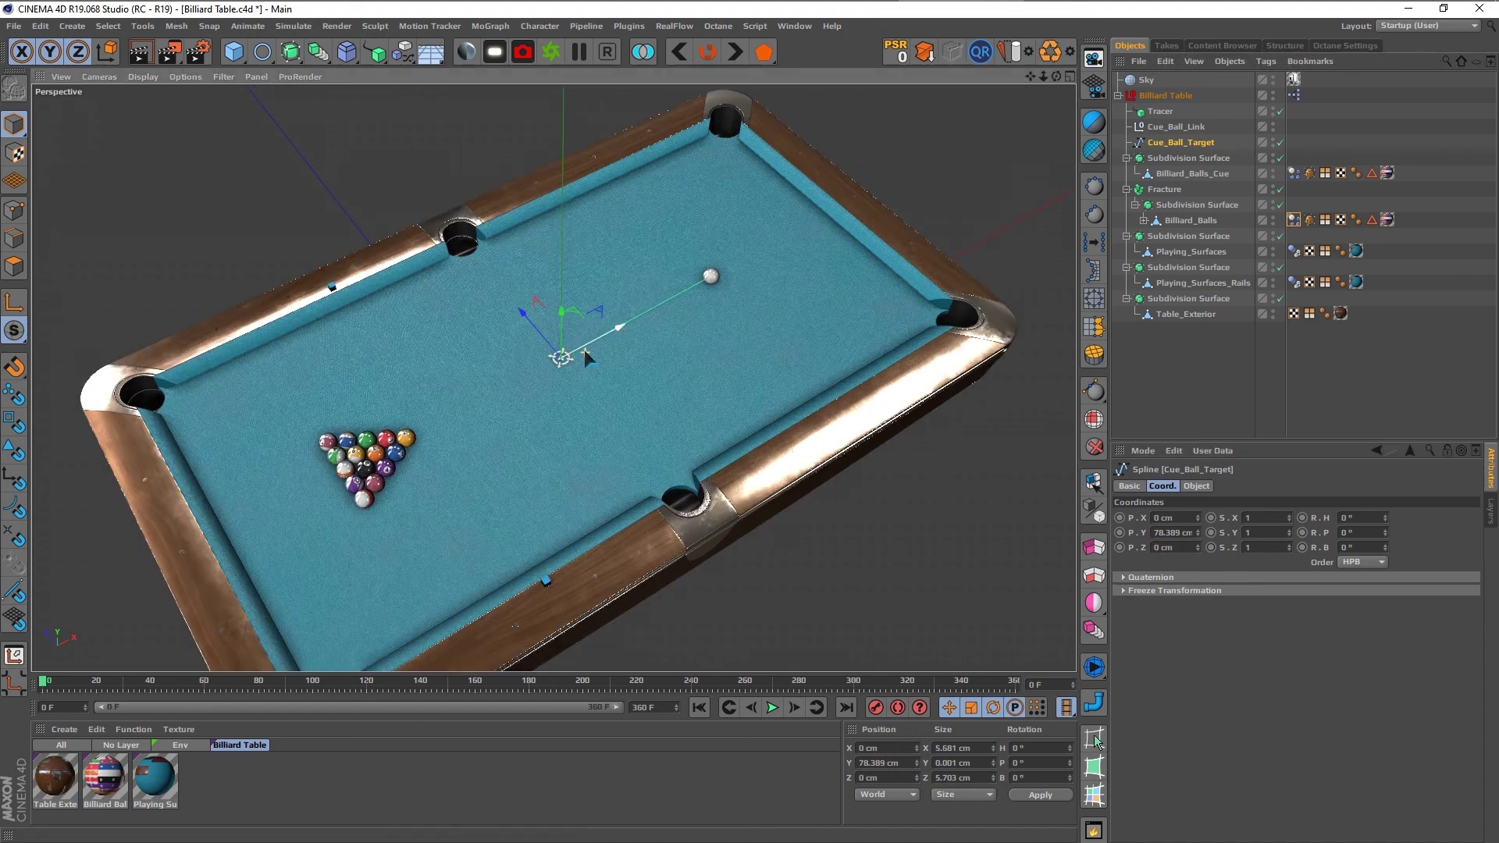
{"action": "left_click_drag", "start_coordinate": [584, 350], "coordinate": [522, 410], "text": "alt"}
{"action": "mouse_move", "coordinate": [662, 364]}
{"action": "left_mouse_down", "text": "alt"}
{"action": "mouse_move", "coordinate": [748, 351]}
{"action": "mouse_move", "coordinate": [712, 426]}
{"action": "mouse_move", "coordinate": [664, 328]}
{"action": "mouse_move", "coordinate": [742, 311]}
{"action": "mouse_move", "coordinate": [812, 342]}
{"action": "mouse_move", "coordinate": [793, 328]}
{"action": "left_mouse_up", "text": "alt"}
Step: Deselect the target and save the scene as Billiard Table.c4d
{"action": "left_click", "coordinate": [1242, 372]}
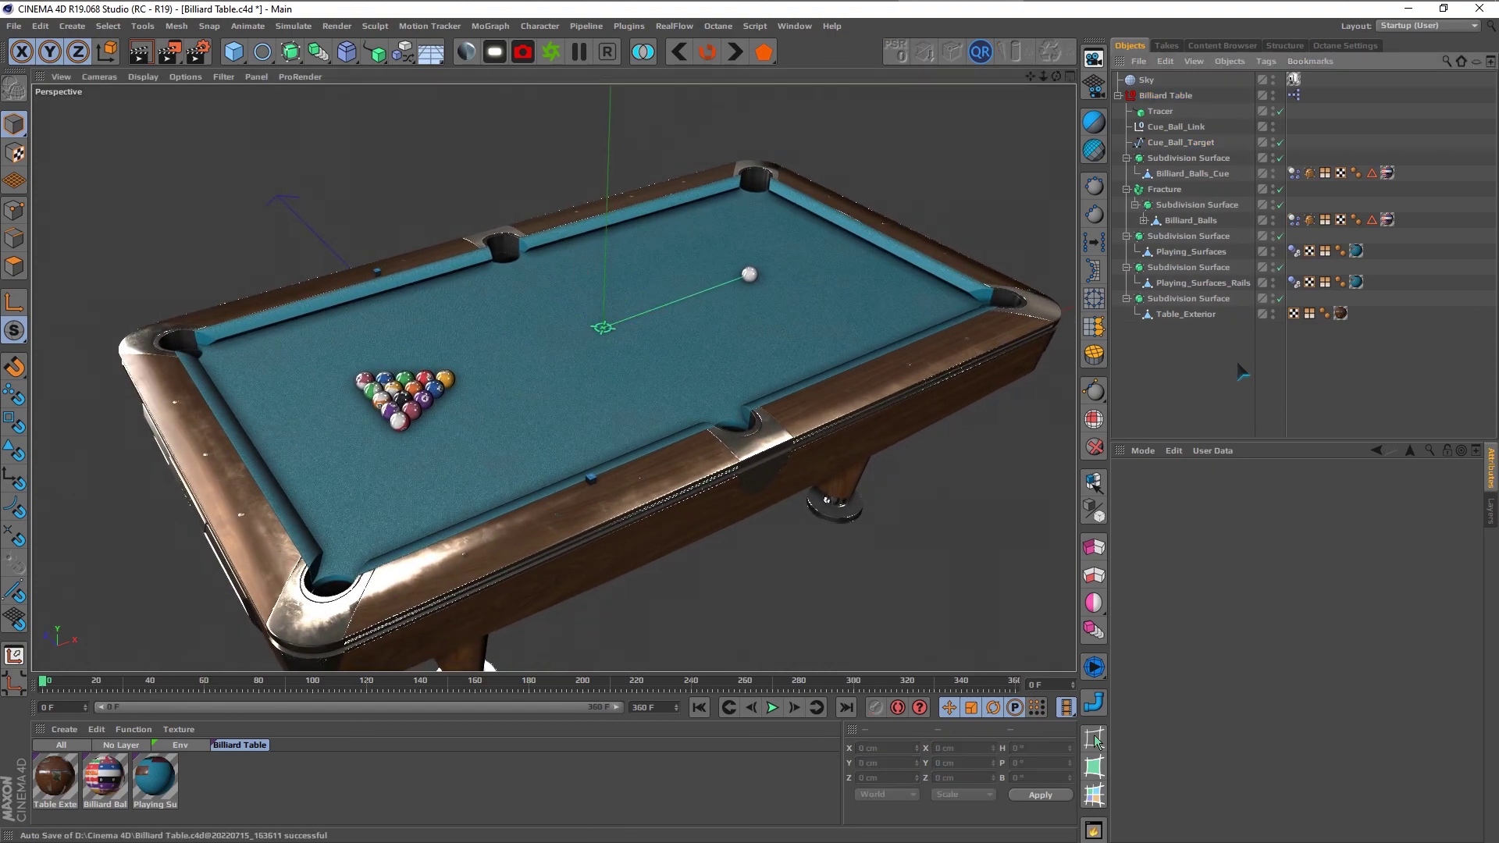
{"action": "key", "text": "ctrl+s"}
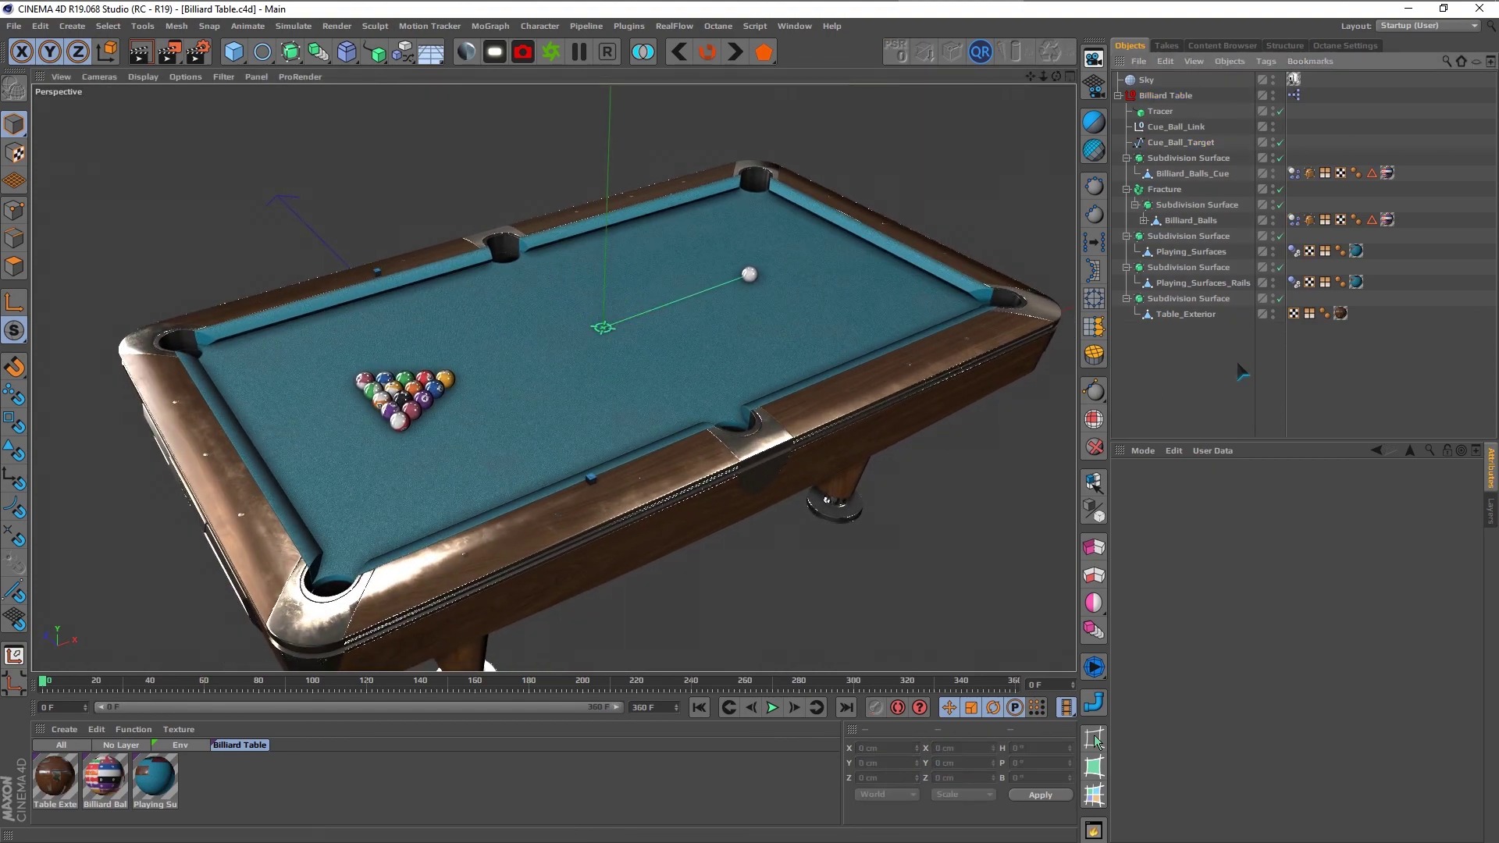